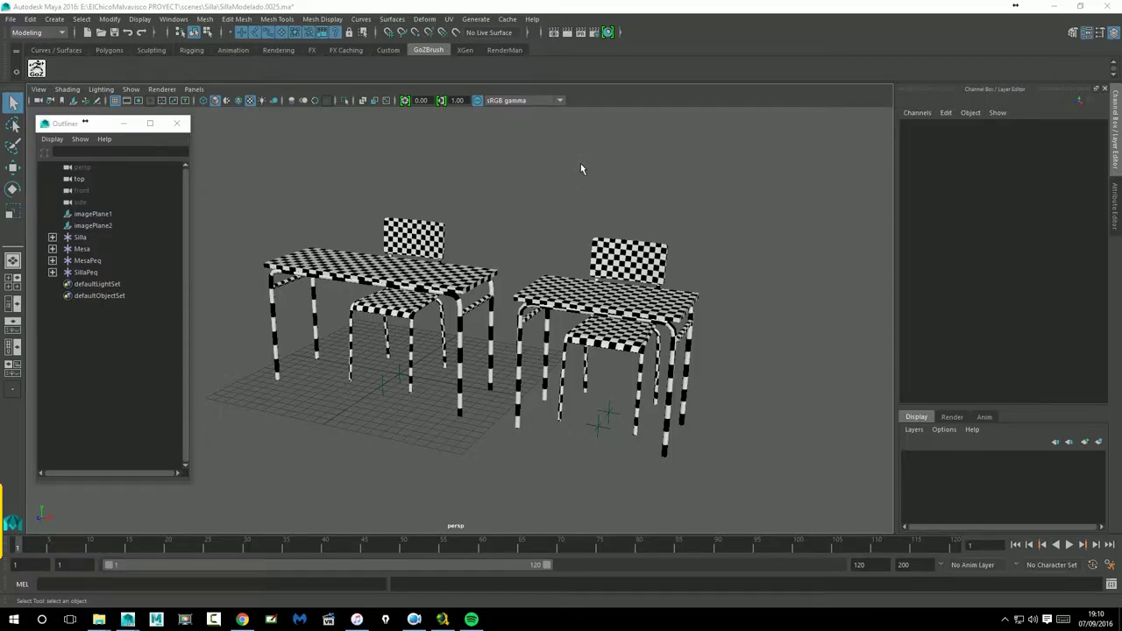
Open the UV Editor for the small table's tabletop, keeping both tables in view beside it.
{"action": "middle_click_drag", "start_coordinate": [545, 208], "coordinate": [575, 214], "text": "alt"}
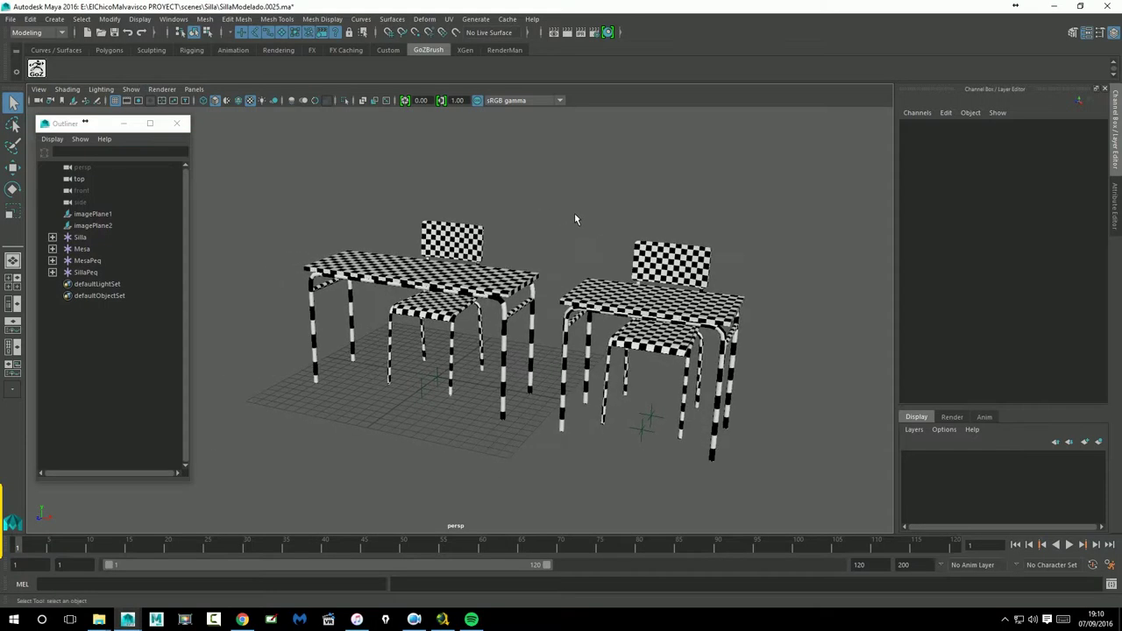
{"action": "left_click_drag", "start_coordinate": [751, 376], "coordinate": [651, 254], "text": "alt"}
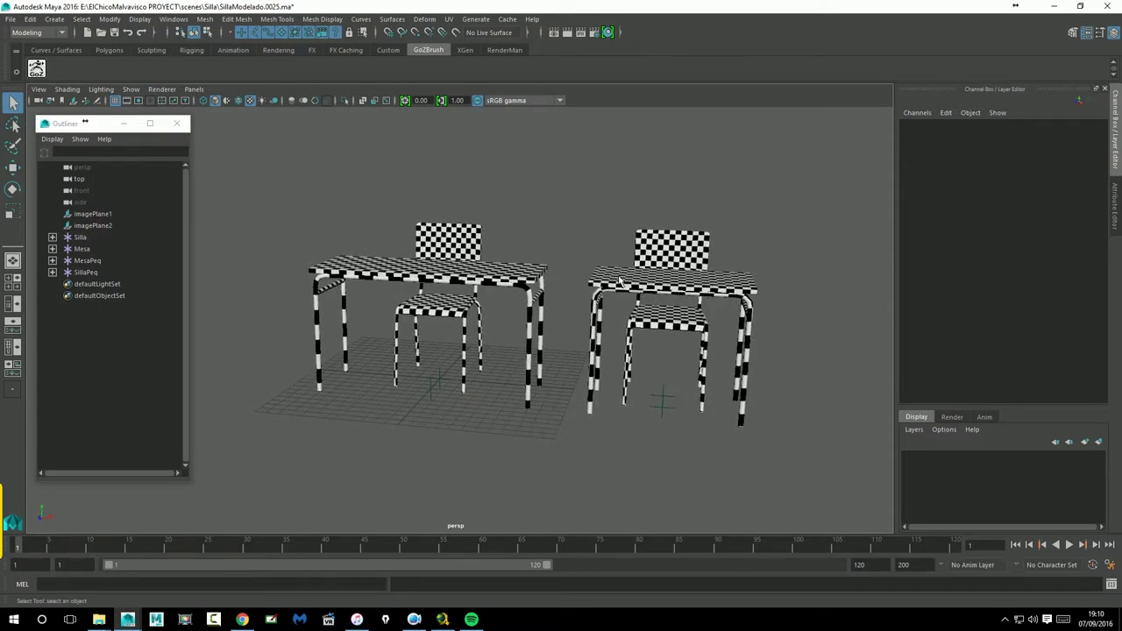
{"action": "left_click_drag", "start_coordinate": [727, 301], "coordinate": [721, 318], "text": "alt"}
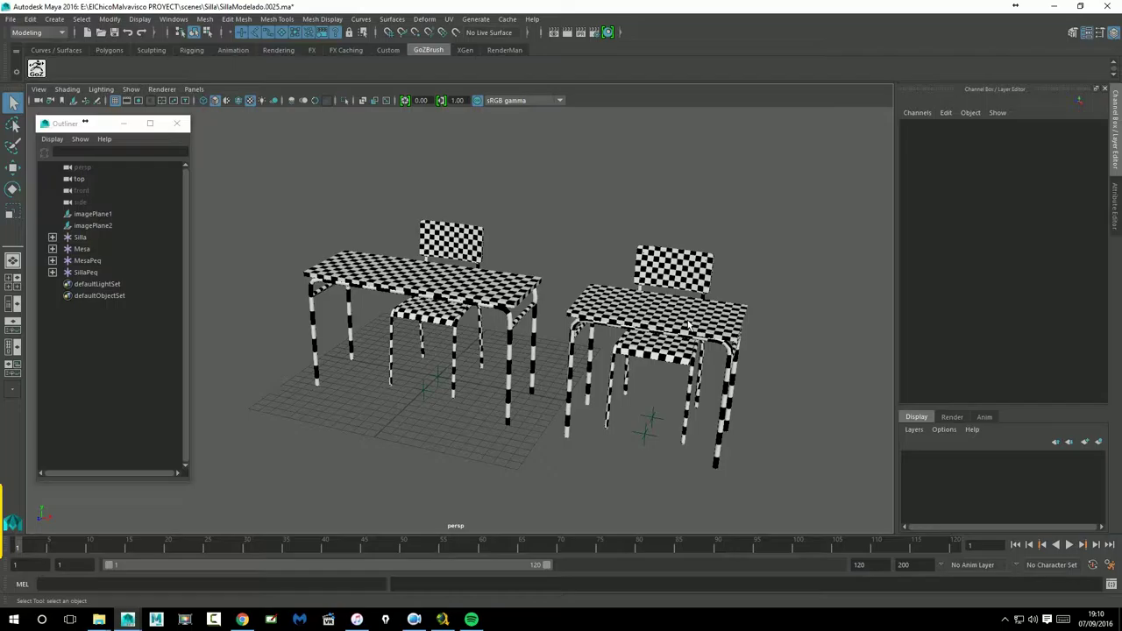
{"action": "left_click", "coordinate": [596, 315]}
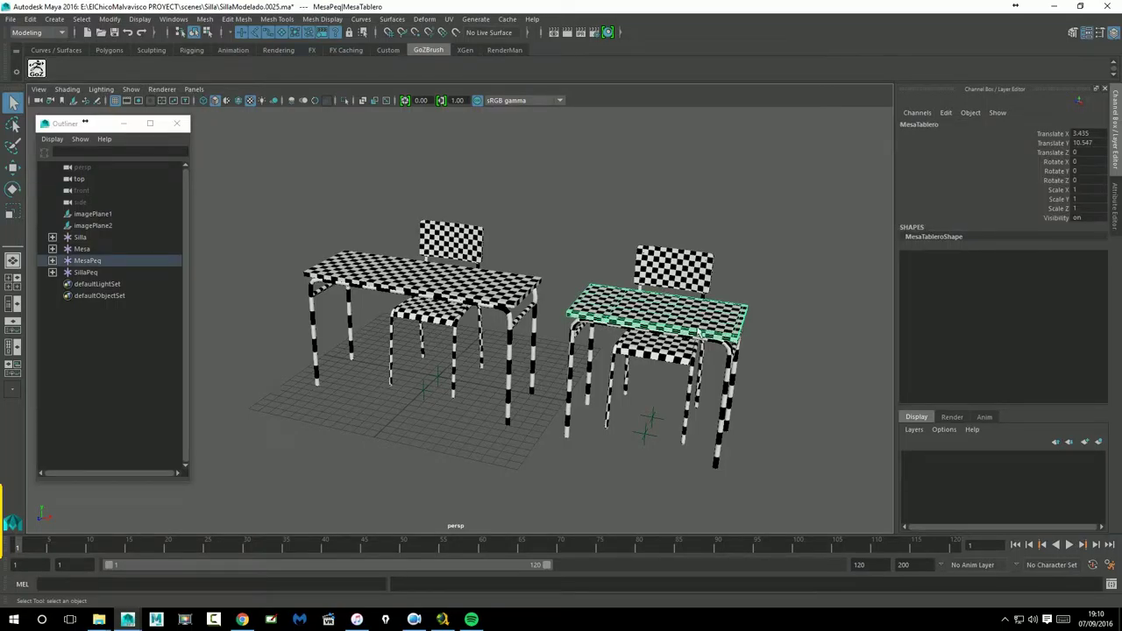
{"action": "mouse_move", "coordinate": [745, 329]}
{"action": "right_mouse_down", "text": "alt"}
{"action": "mouse_move", "coordinate": [726, 333]}
{"action": "mouse_move", "coordinate": [743, 333]}
{"action": "right_mouse_up", "text": "alt"}
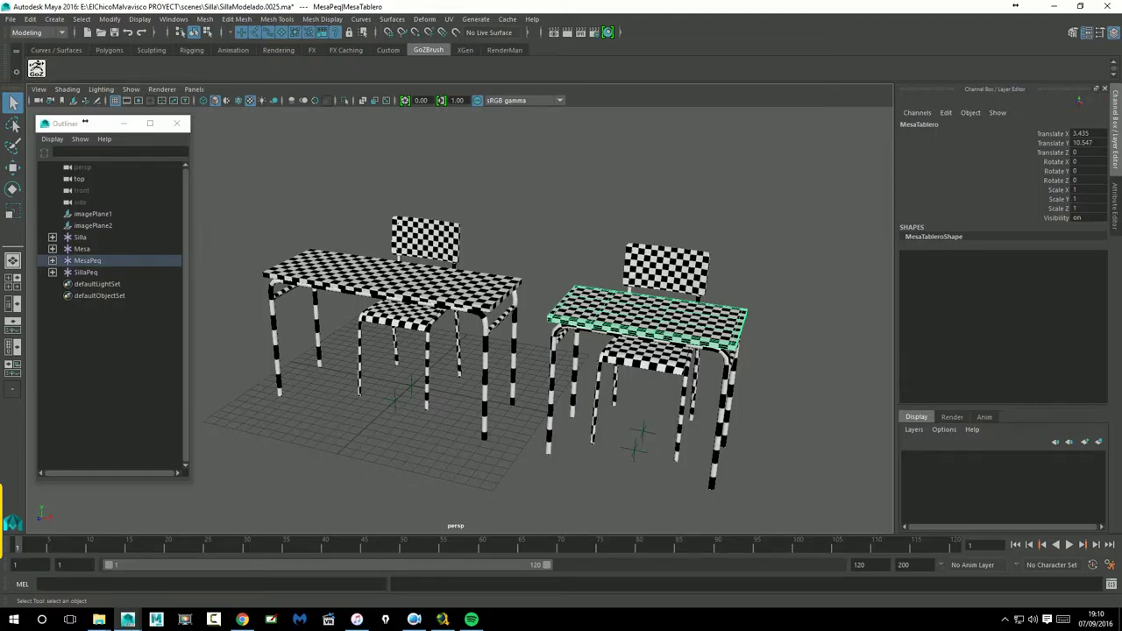
{"action": "left_click", "coordinate": [452, 23]}
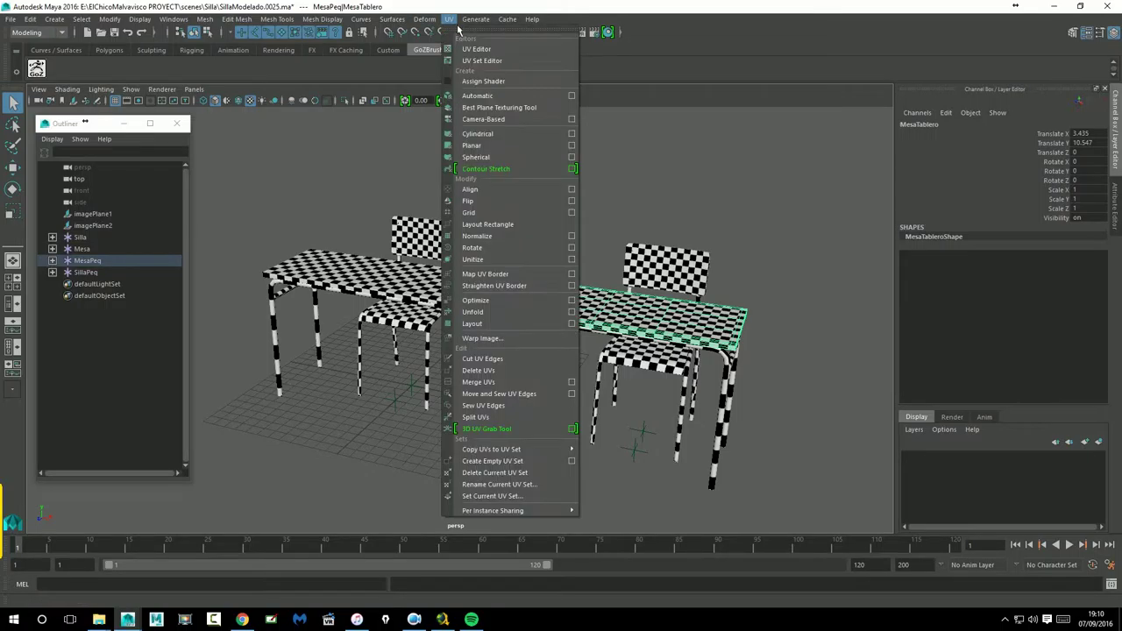
{"action": "left_click", "coordinate": [491, 48]}
{"action": "left_click_drag", "start_coordinate": [986, 121], "coordinate": [991, 111]}
{"action": "middle_click_drag", "start_coordinate": [254, 259], "coordinate": [250, 254], "text": "alt"}
Compare the UV layouts of the large and small tables' tabletops, then close the UV Editor.
{"action": "left_click", "coordinate": [395, 288]}
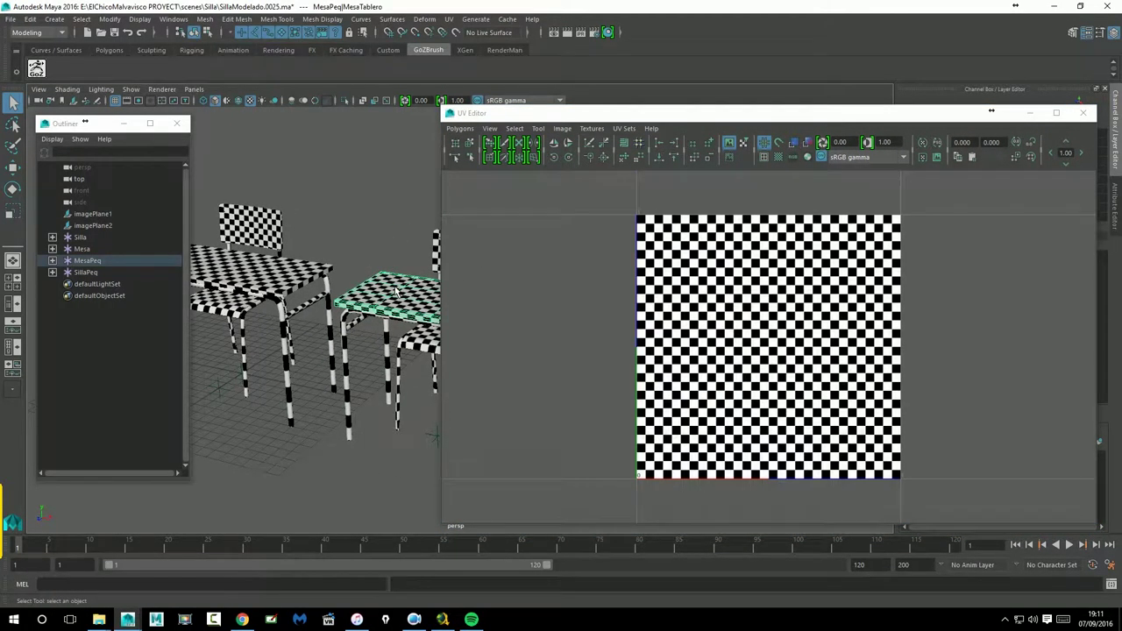
{"action": "left_click", "coordinate": [295, 281]}
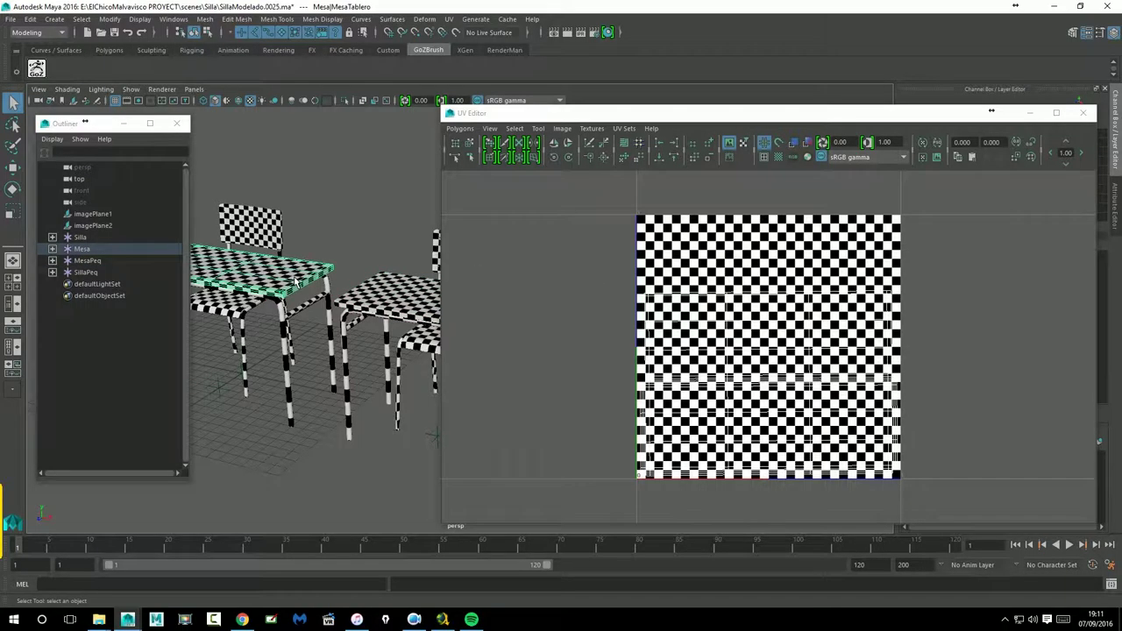
{"action": "left_click", "coordinate": [393, 303]}
{"action": "scroll", "coordinate": [861, 327], "scroll_direction": "down", "scroll_amount": 3}
{"action": "middle_click_drag", "start_coordinate": [947, 340], "coordinate": [719, 329], "text": "alt"}
{"action": "left_click_drag", "start_coordinate": [702, 113], "coordinate": [708, 107]}
{"action": "left_click", "coordinate": [303, 276], "text": "shift"}
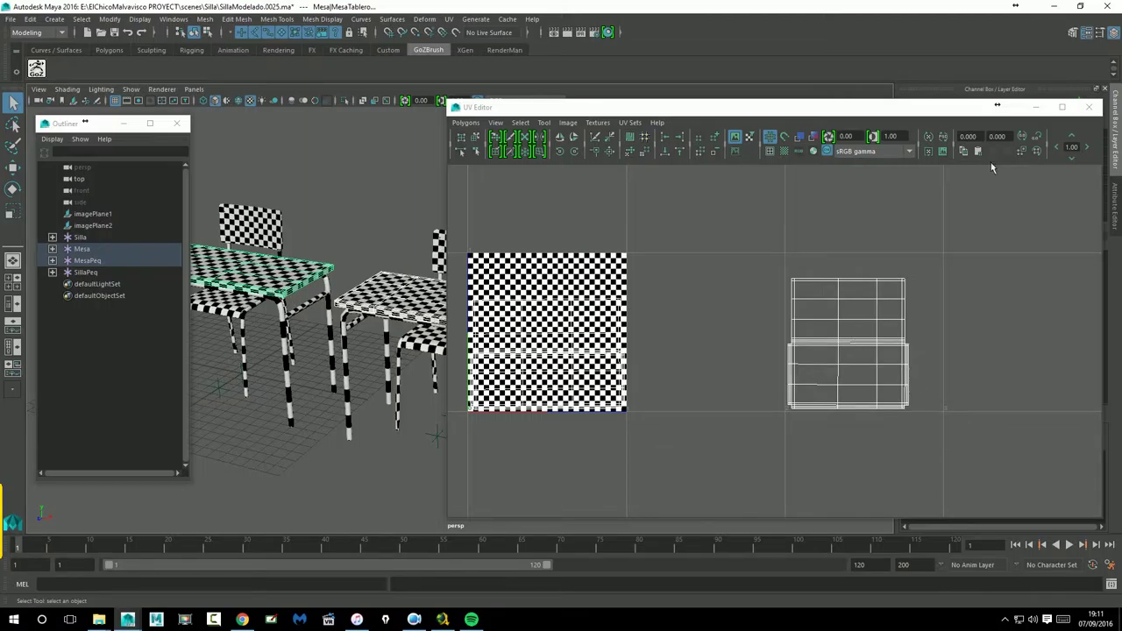
{"action": "left_click", "coordinate": [1089, 107]}
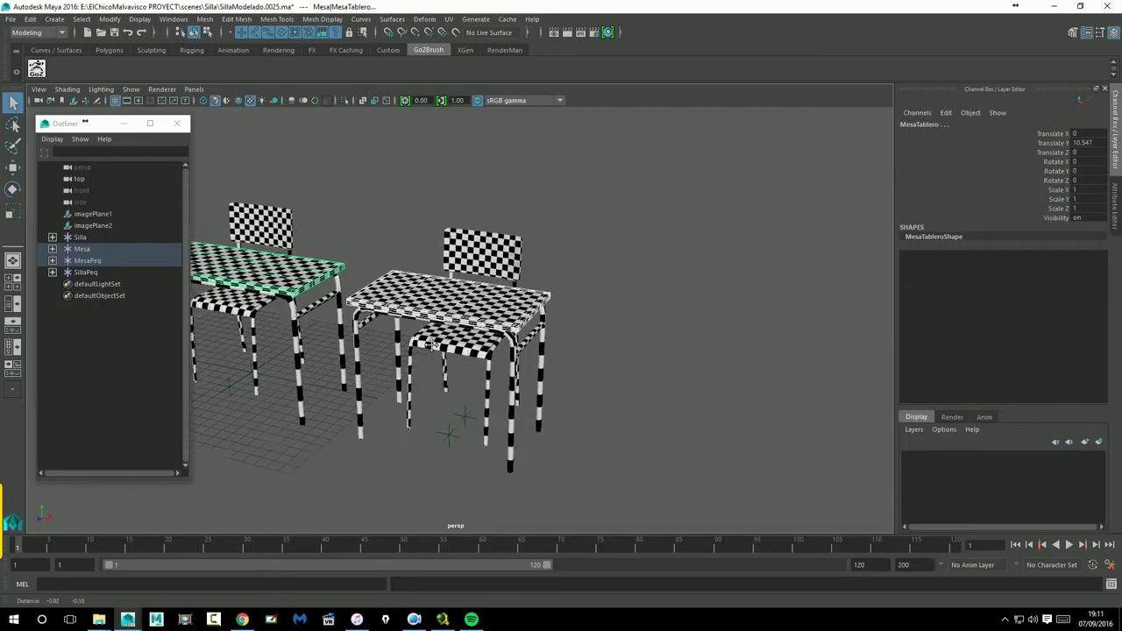
Preview the large table's tabletop with smooth mesh display and return it to the unsmoothed display.
{"action": "middle_click_drag", "start_coordinate": [432, 344], "coordinate": [624, 340], "text": "alt"}
{"action": "right_click_drag", "start_coordinate": [610, 347], "coordinate": [647, 338], "text": "alt"}
{"action": "middle_click_drag", "start_coordinate": [647, 339], "coordinate": [623, 347], "text": "alt"}
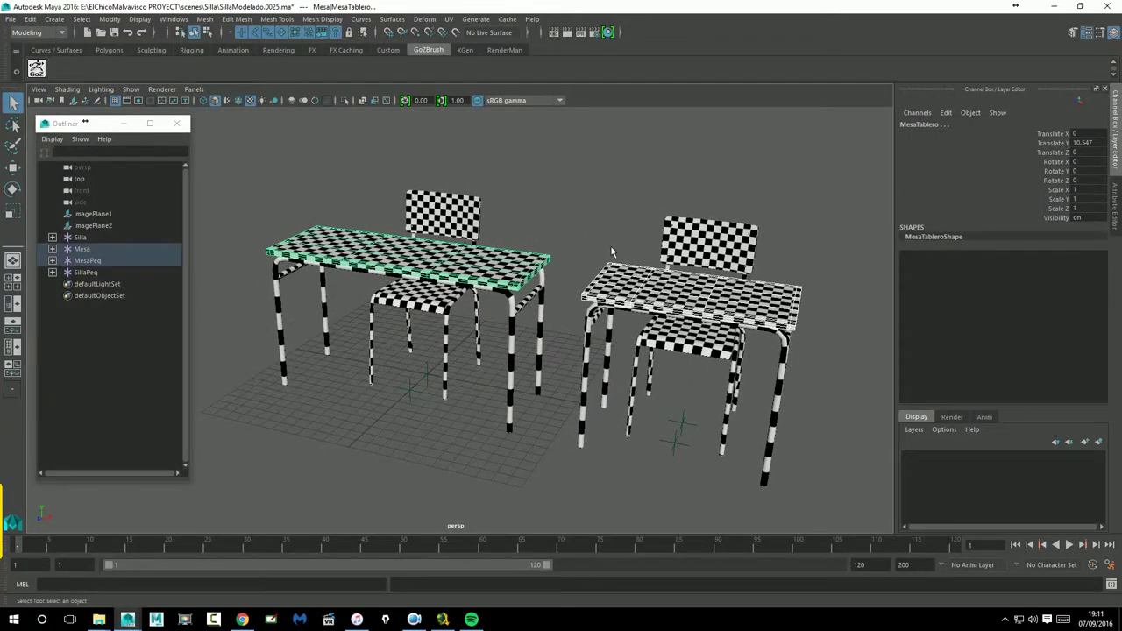
{"action": "left_click", "coordinate": [796, 239]}
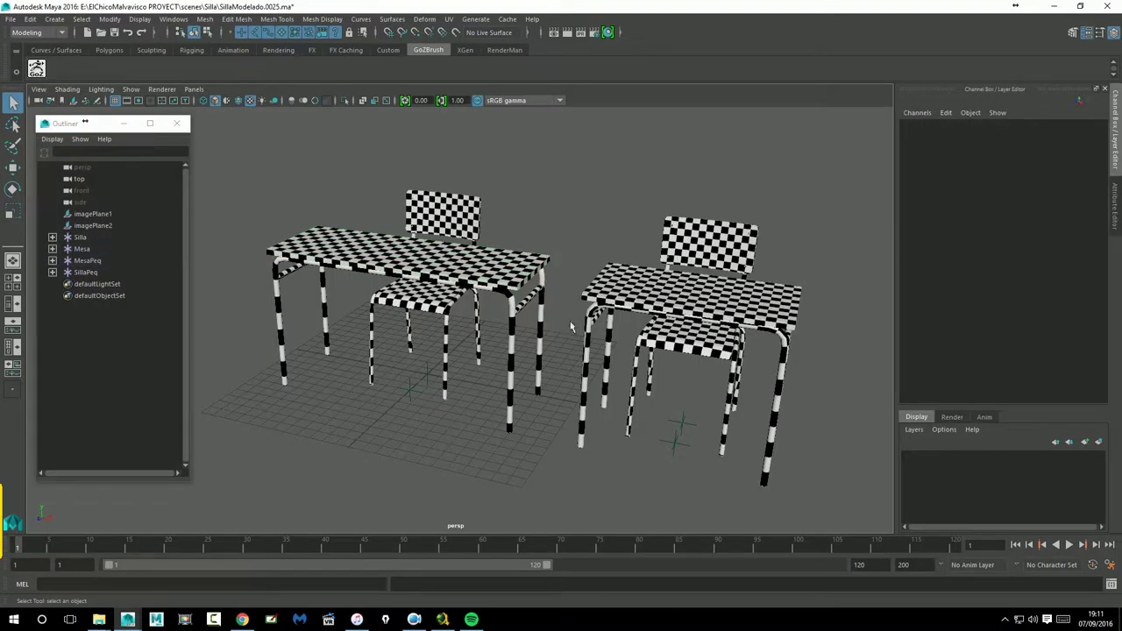
{"action": "middle_click_drag", "start_coordinate": [377, 330], "coordinate": [436, 355], "text": "alt"}
{"action": "right_click_drag", "start_coordinate": [435, 355], "coordinate": [517, 355], "text": "alt"}
{"action": "left_click", "coordinate": [609, 307]}
{"action": "middle_click_drag", "start_coordinate": [600, 337], "coordinate": [622, 347], "text": "alt"}
{"action": "left_click_drag", "start_coordinate": [623, 347], "coordinate": [628, 362], "text": "alt"}
{"action": "right_click_drag", "start_coordinate": [628, 362], "coordinate": [683, 357], "text": "alt"}
{"action": "middle_click_drag", "start_coordinate": [646, 371], "coordinate": [657, 384], "text": "alt"}
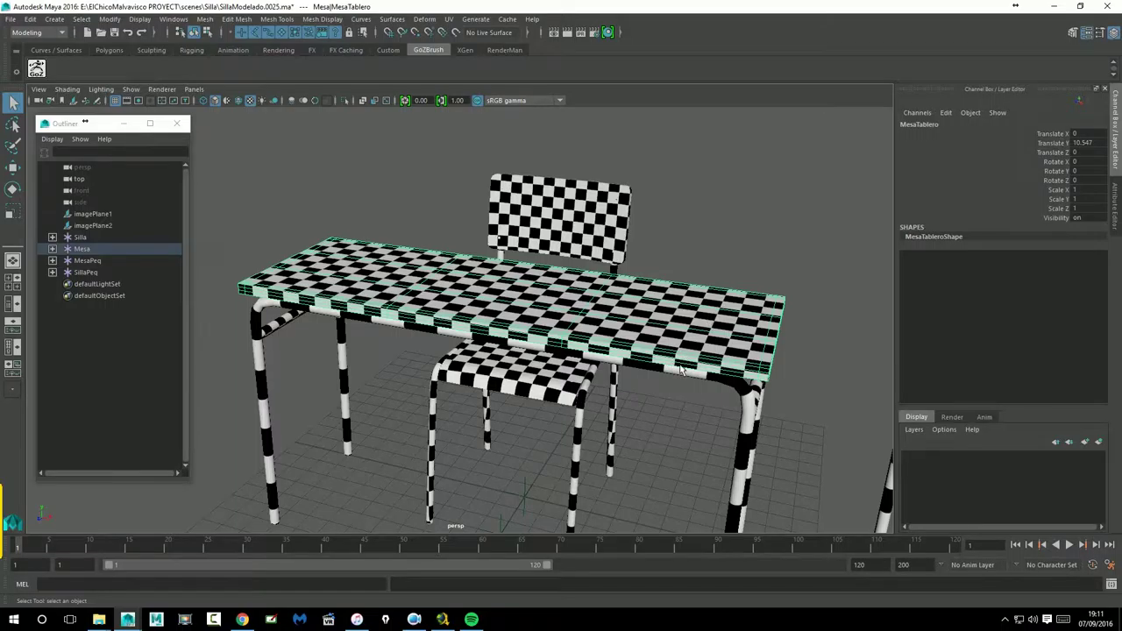
{"action": "key", "text": "3"}
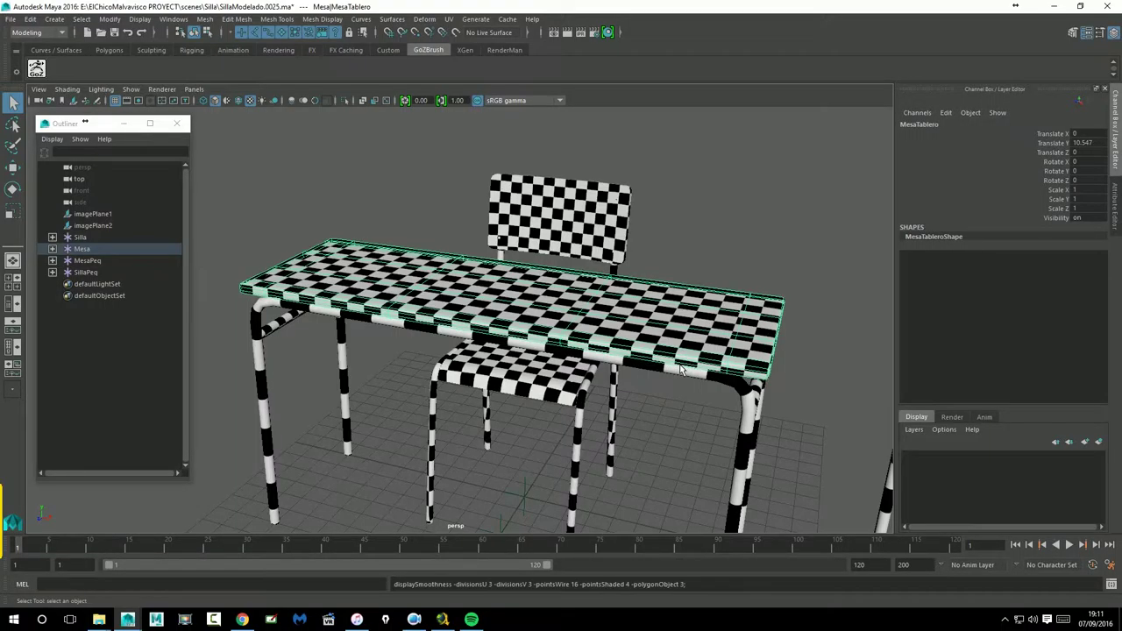
{"action": "key", "text": "1"}
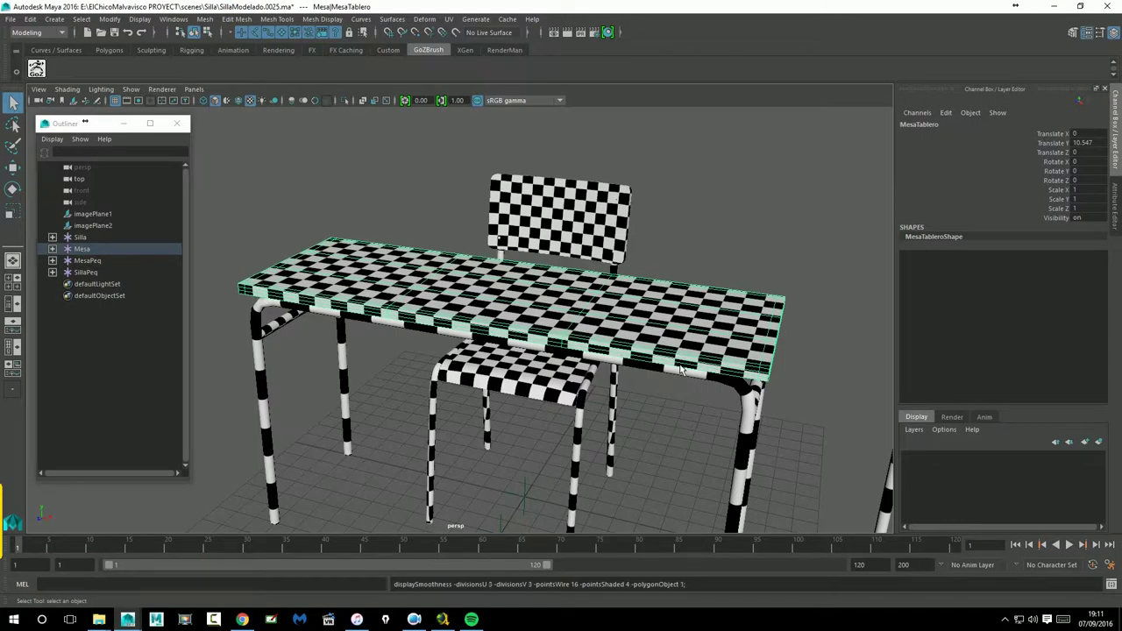
{"action": "key", "text": "3"}
{"action": "key", "text": "1"}
Copy and paste the large table's MesaTablero as a separate object, and hide the original tabletop.
{"action": "left_click", "coordinate": [53, 250]}
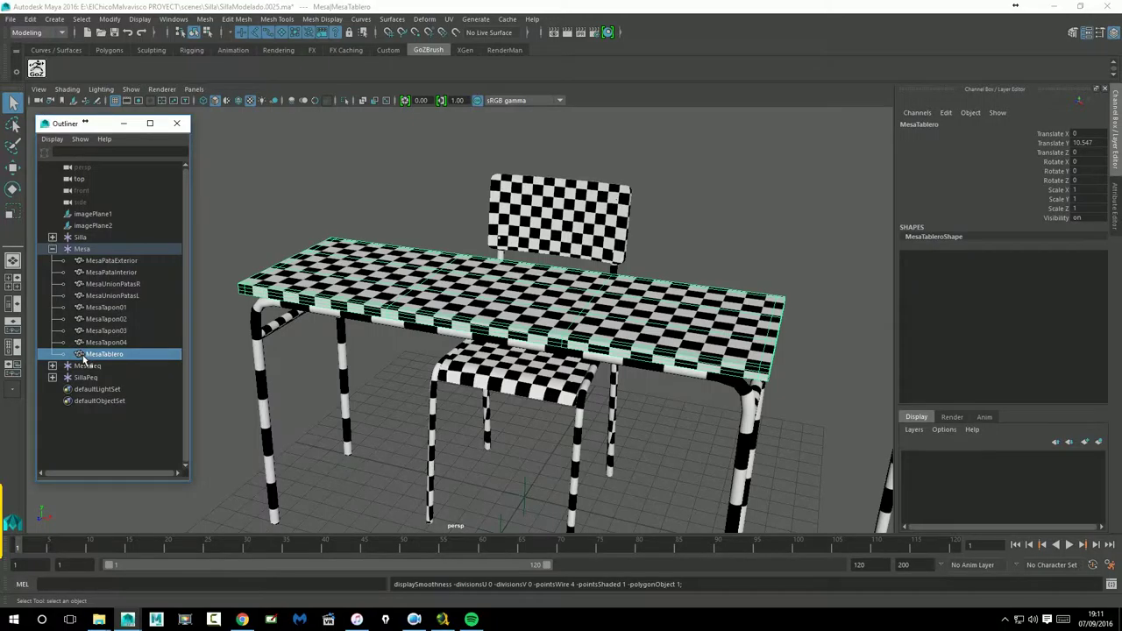
{"action": "key", "text": "ctrl+g"}
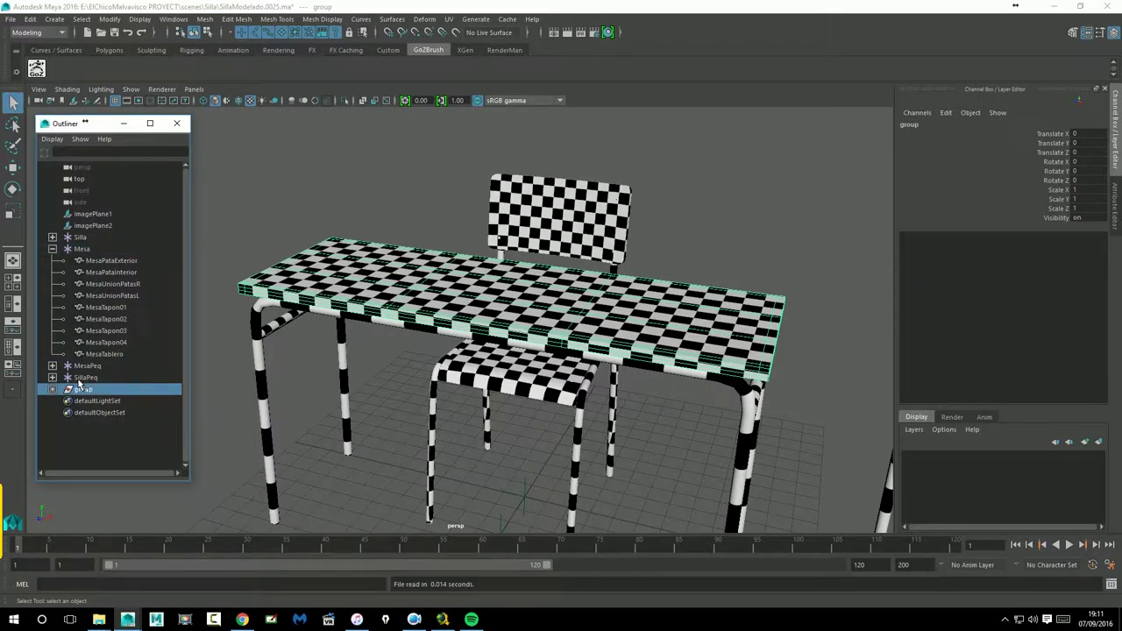
{"action": "left_click", "coordinate": [53, 249]}
{"action": "left_click", "coordinate": [53, 284]}
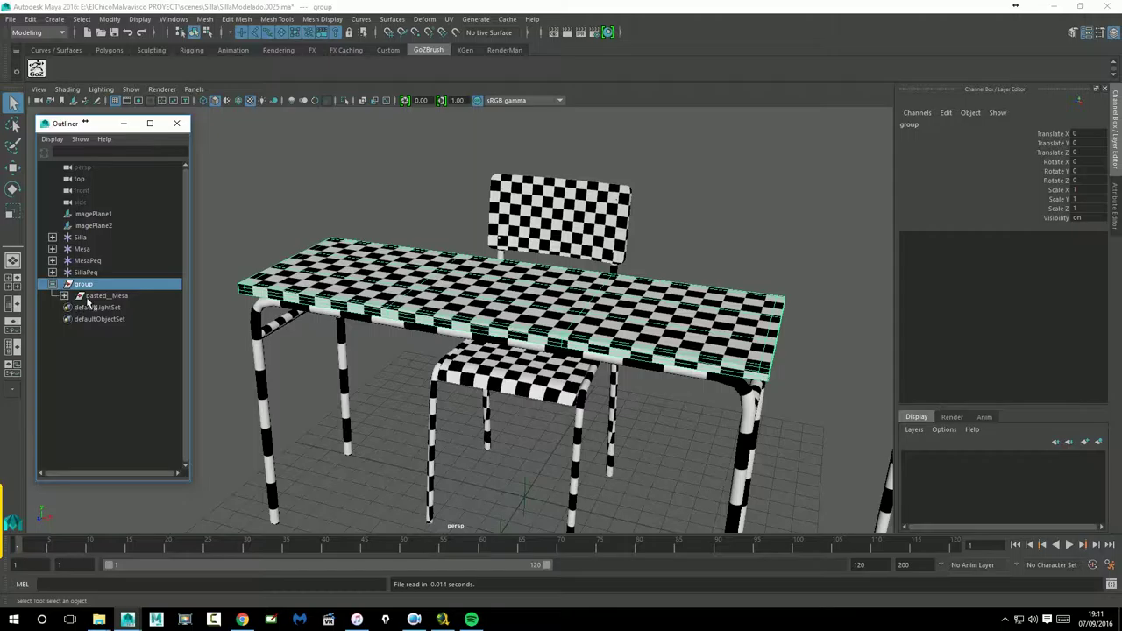
{"action": "left_click", "coordinate": [64, 296]}
{"action": "left_click", "coordinate": [103, 308]}
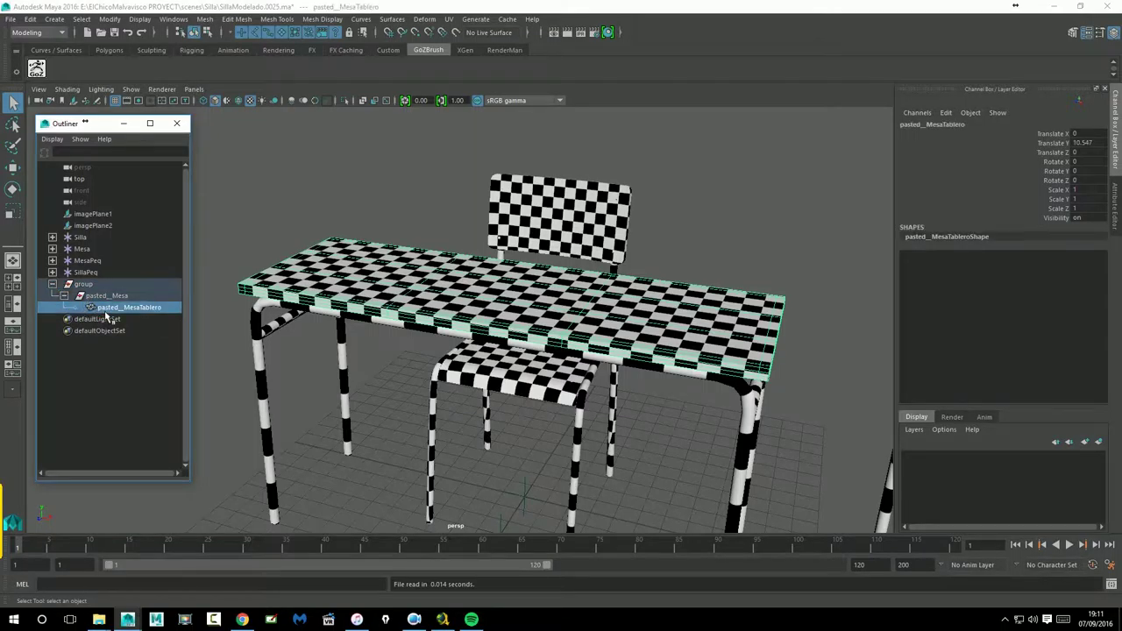
{"action": "left_click", "coordinate": [494, 299]}
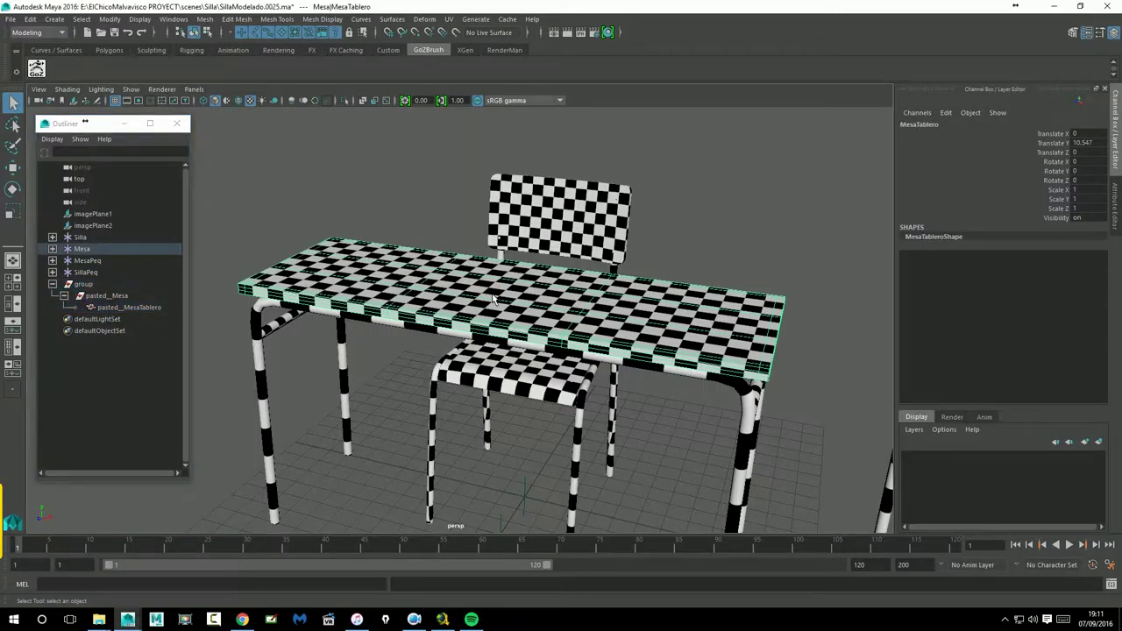
{"action": "key", "text": "h"}
Move the pasted tabletop out of its group hierarchy to the scene root and delete the leftover group.
{"action": "left_click", "coordinate": [130, 308]}
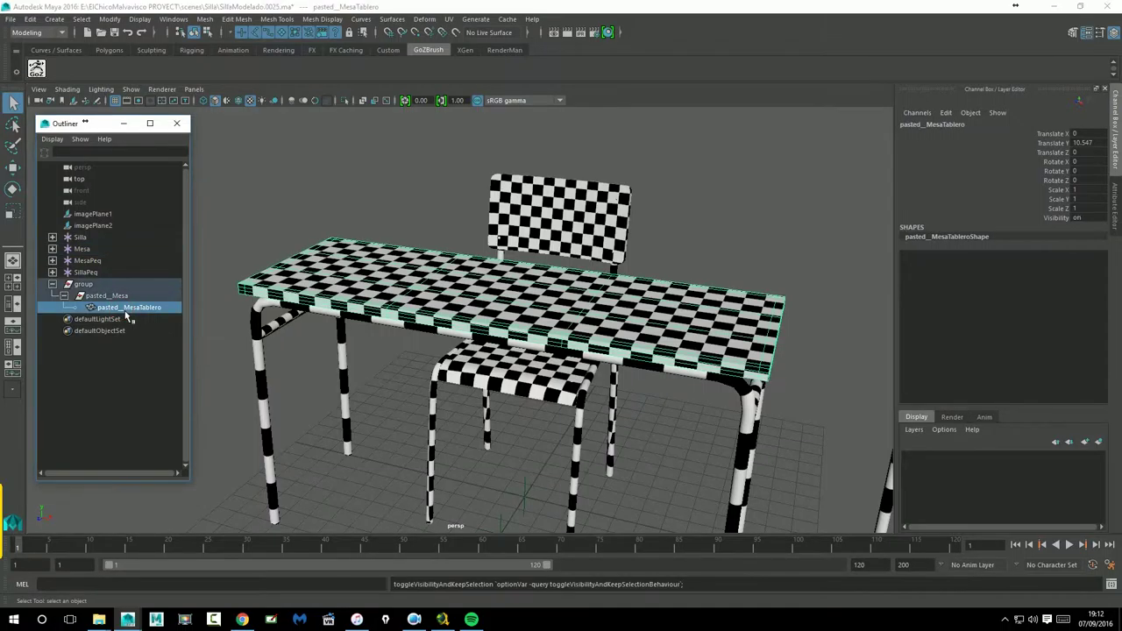
{"action": "middle_click_drag", "start_coordinate": [107, 308], "coordinate": [97, 400]}
{"action": "left_click", "coordinate": [84, 287]}
{"action": "key", "text": "Delete"}
Rename the pasted tabletop copy as CopiaAltaMesaTablero.
{"action": "left_click", "coordinate": [91, 287]}
{"action": "double_click", "coordinate": [106, 289]}
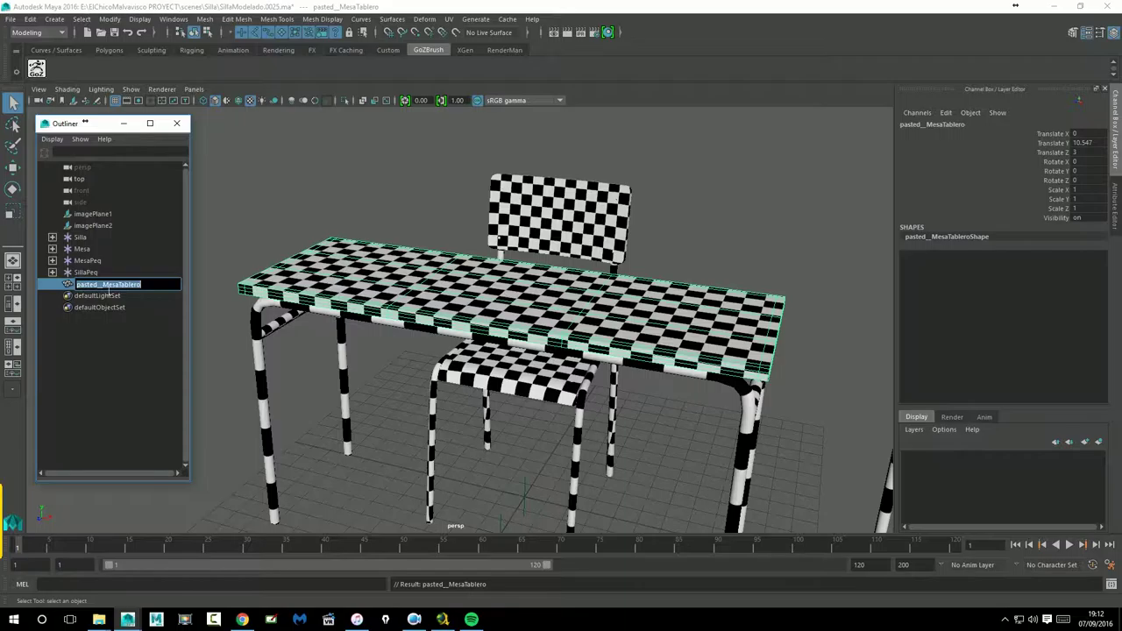
{"action": "left_click_drag", "start_coordinate": [102, 288], "coordinate": [72, 299]}
{"action": "type", "text": "CopiaAlta"}
{"action": "key", "text": "Return"}
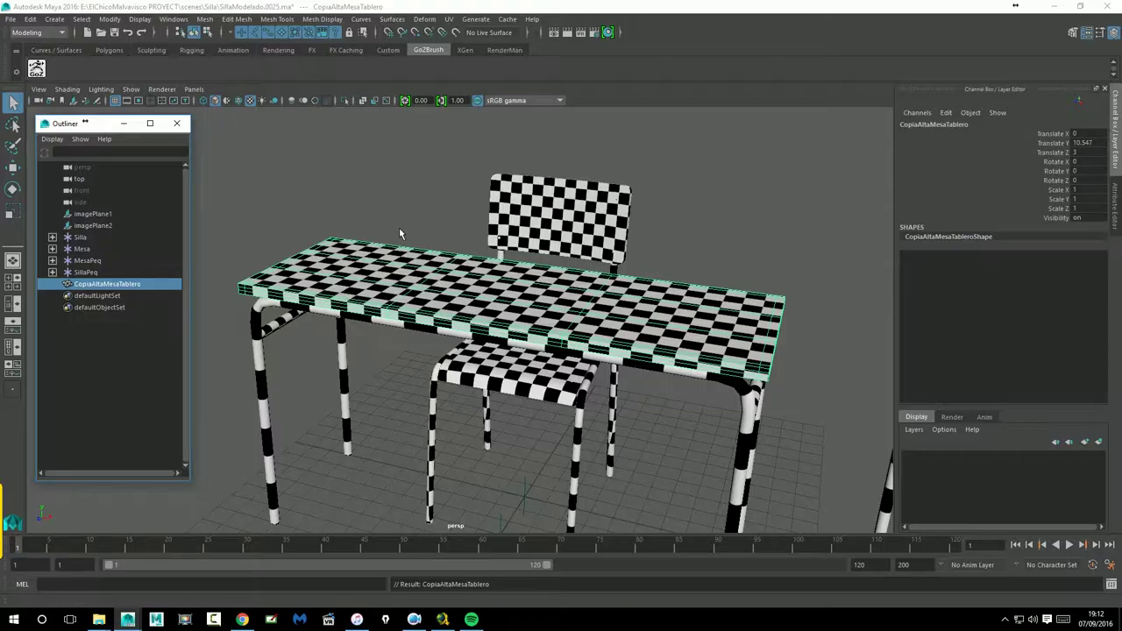
Smooth the CopiaAltaMesaTablero mesh with 2 divisions using the Modeling Toolkit.
{"action": "left_click", "coordinate": [279, 19]}
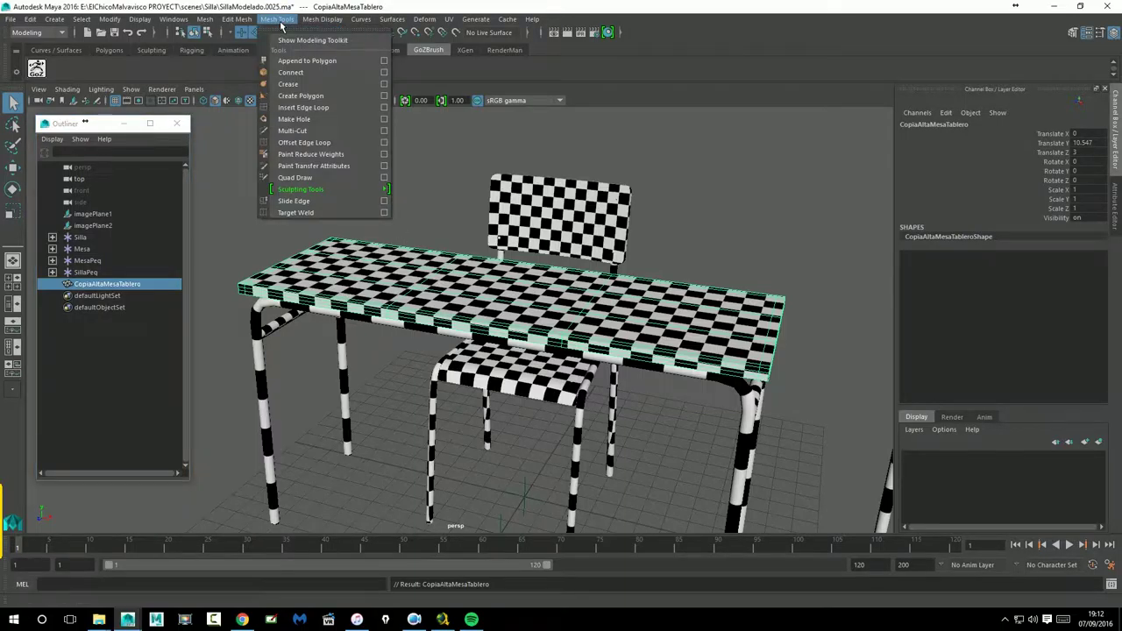
{"action": "left_click", "coordinate": [298, 39]}
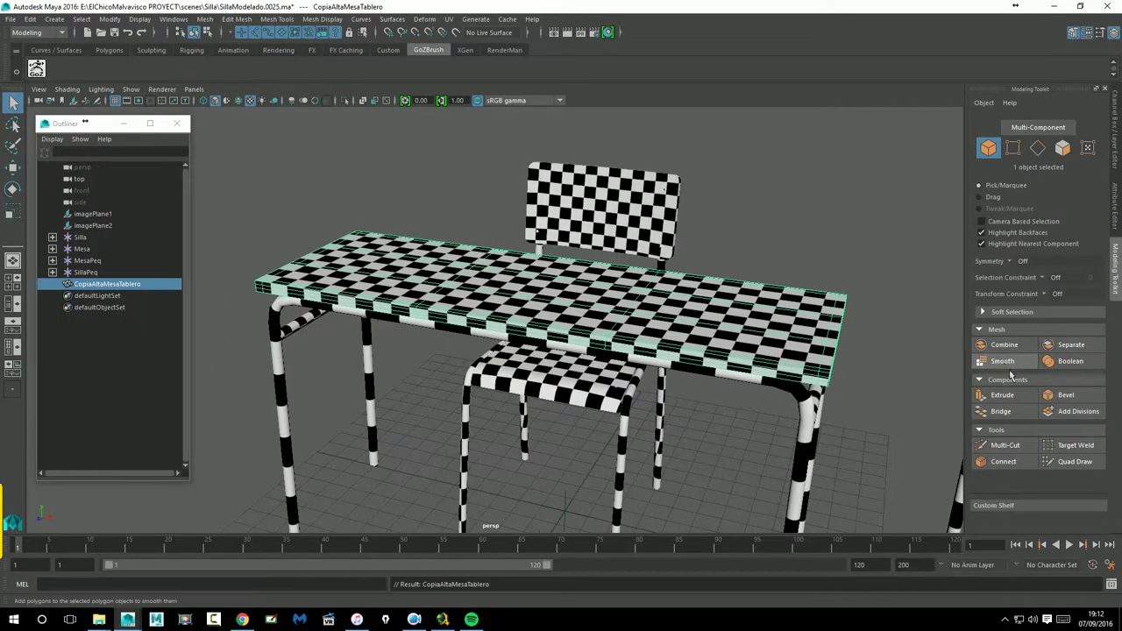
{"action": "left_click", "coordinate": [1005, 361]}
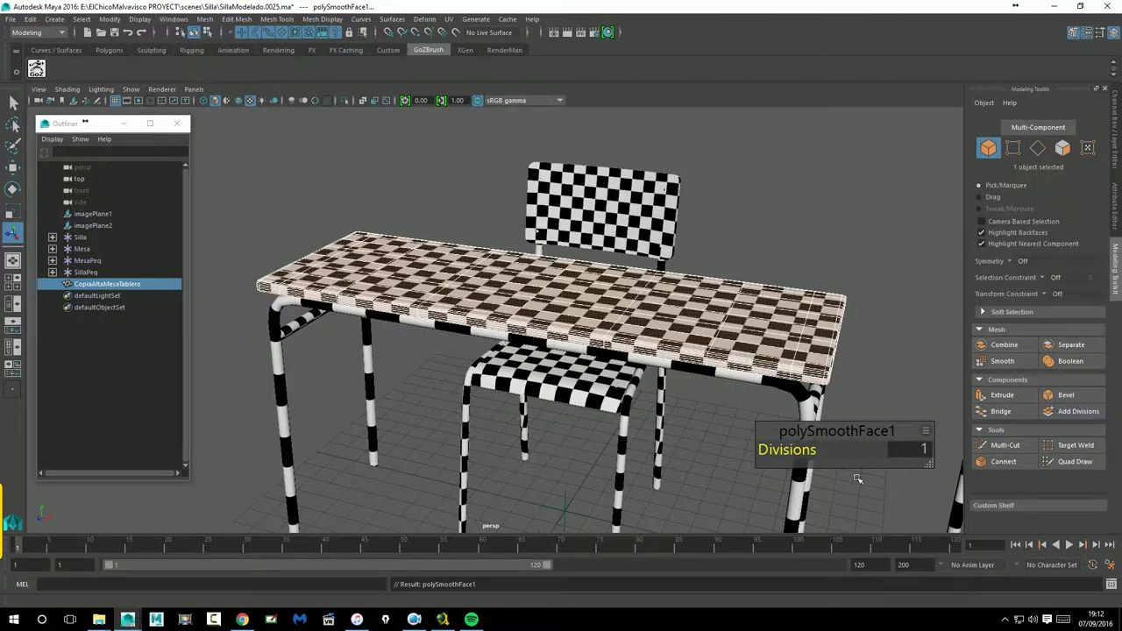
{"action": "left_click_drag", "start_coordinate": [798, 461], "coordinate": [803, 457]}
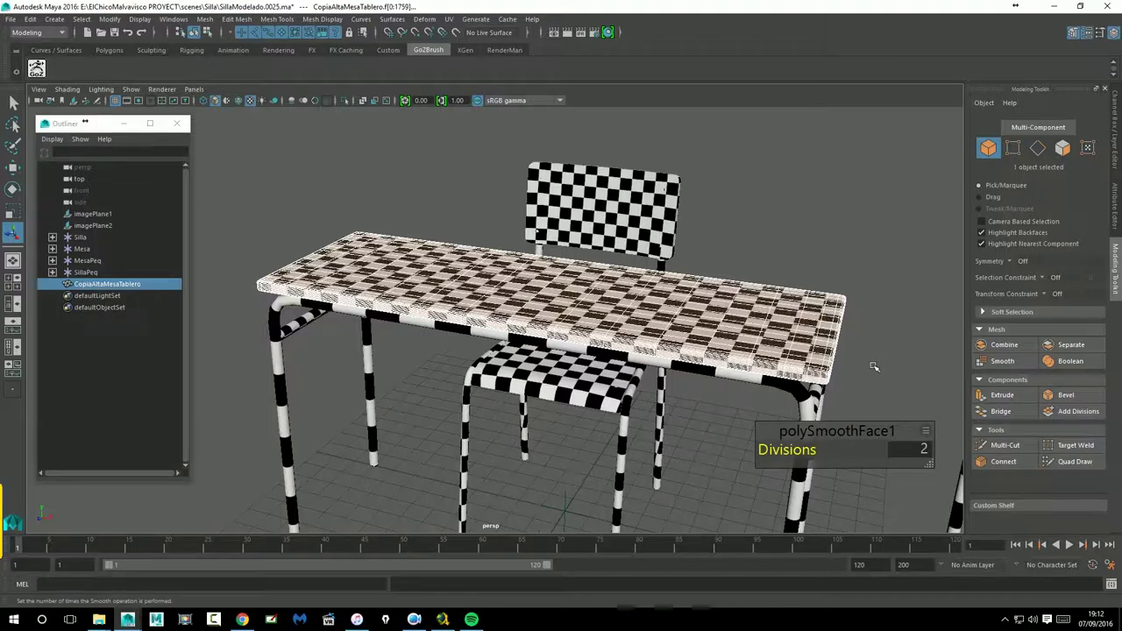
{"action": "left_click", "coordinate": [903, 345]}
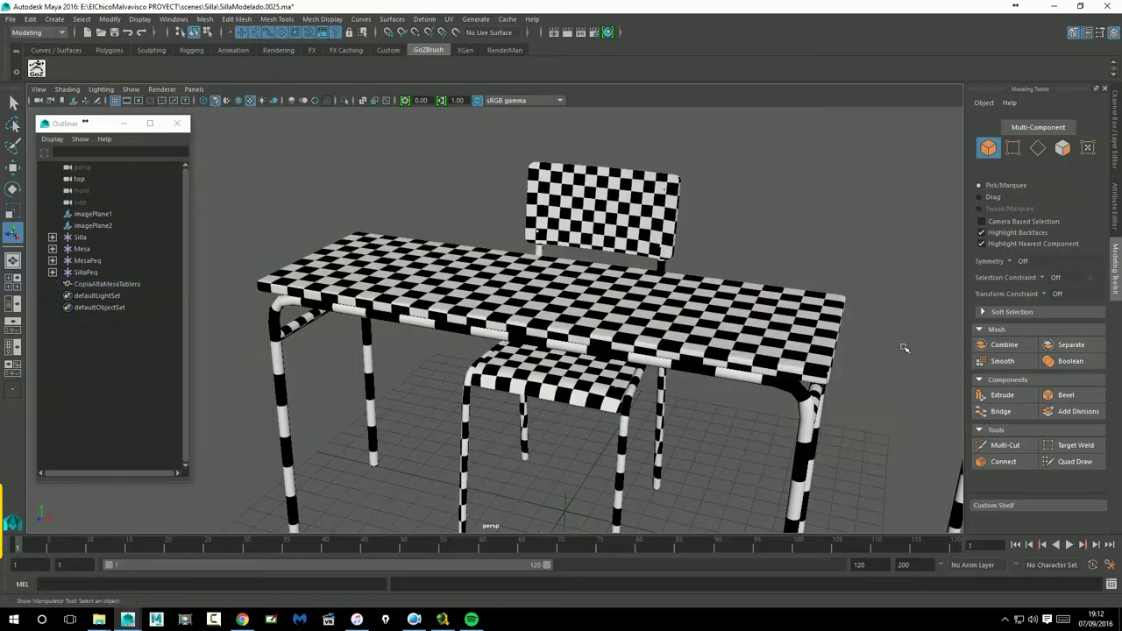
Examine the smoothed tabletop's UV layout in the UV Editor with the checker image hidden, then close the editor.
{"action": "left_click", "coordinate": [817, 361]}
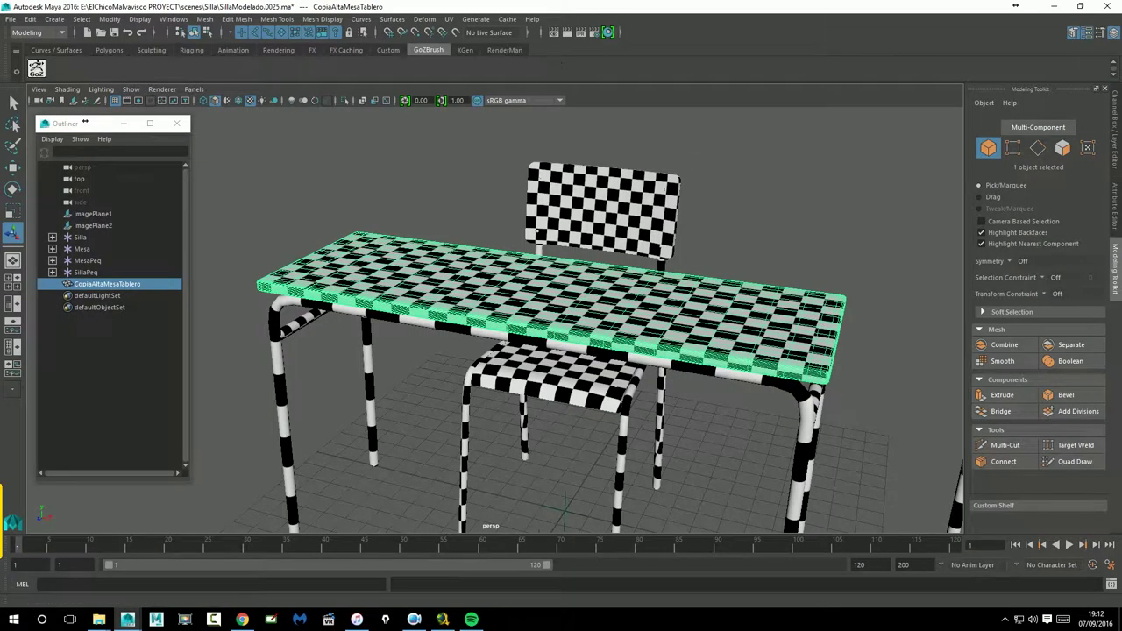
{"action": "left_click", "coordinate": [449, 20]}
{"action": "left_click", "coordinate": [474, 49]}
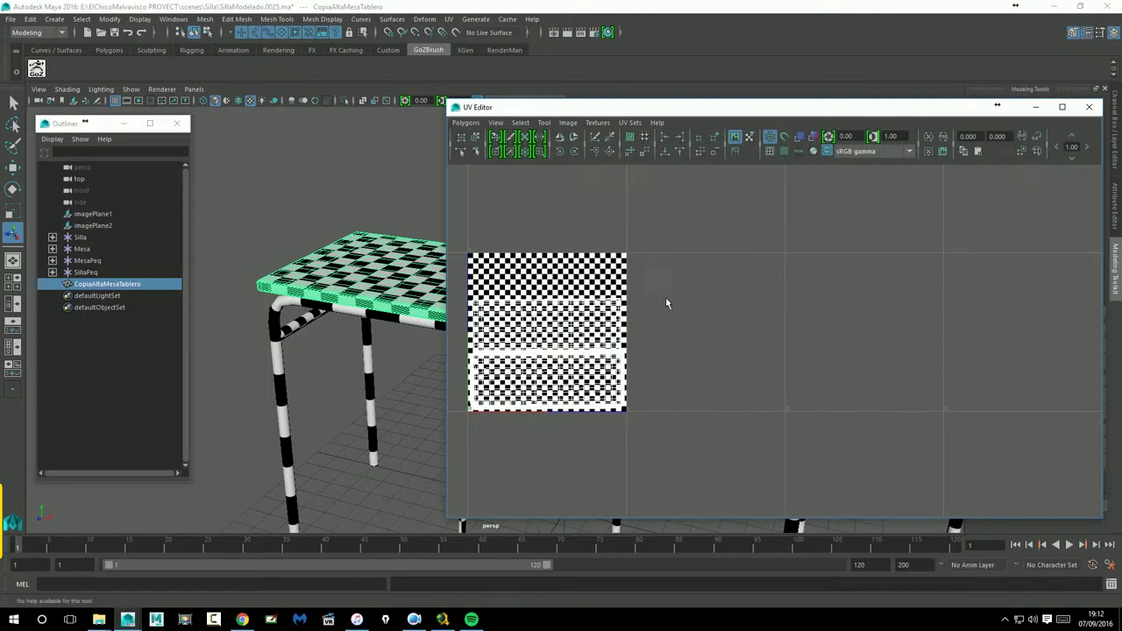
{"action": "scroll", "coordinate": [588, 360], "scroll_direction": "up", "scroll_amount": 3}
{"action": "middle_click_drag", "start_coordinate": [568, 350], "coordinate": [887, 337], "text": "alt"}
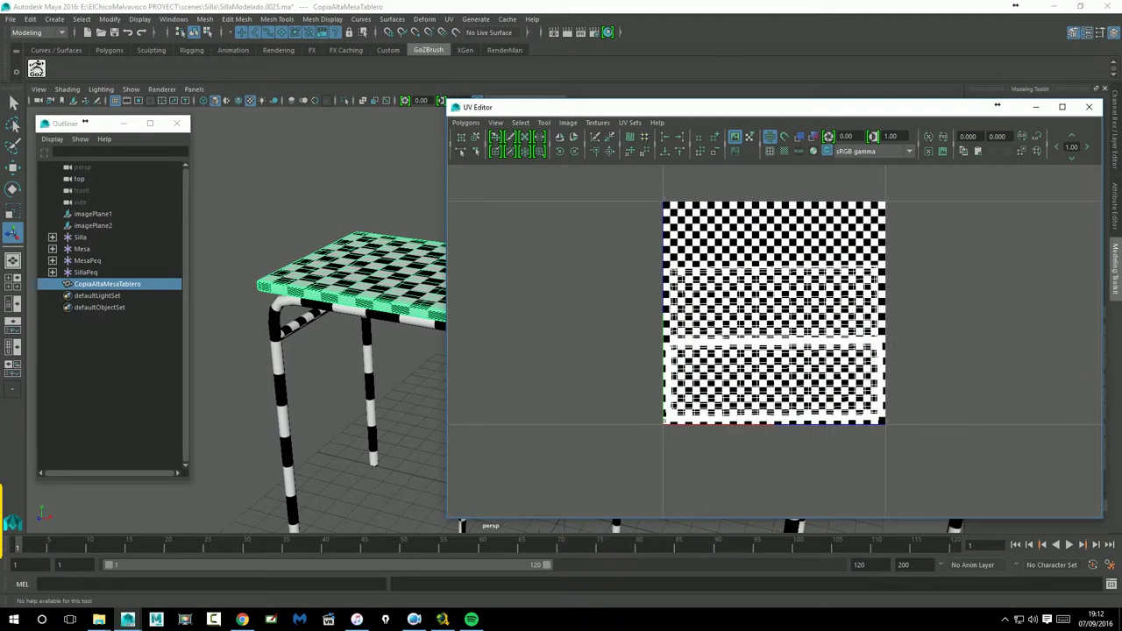
{"action": "left_click", "coordinate": [735, 137]}
{"action": "middle_click_drag", "start_coordinate": [832, 337], "coordinate": [810, 307], "text": "alt"}
{"action": "right_click_drag", "start_coordinate": [810, 307], "coordinate": [1030, 288], "text": "alt"}
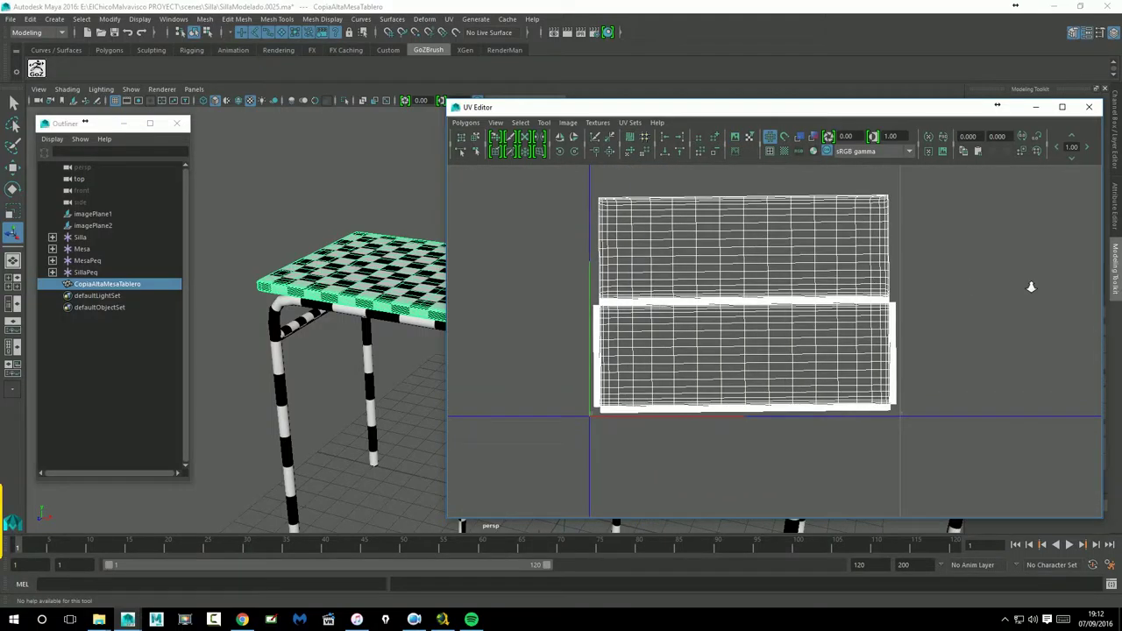
{"action": "middle_click_drag", "start_coordinate": [914, 315], "coordinate": [908, 377], "text": "alt"}
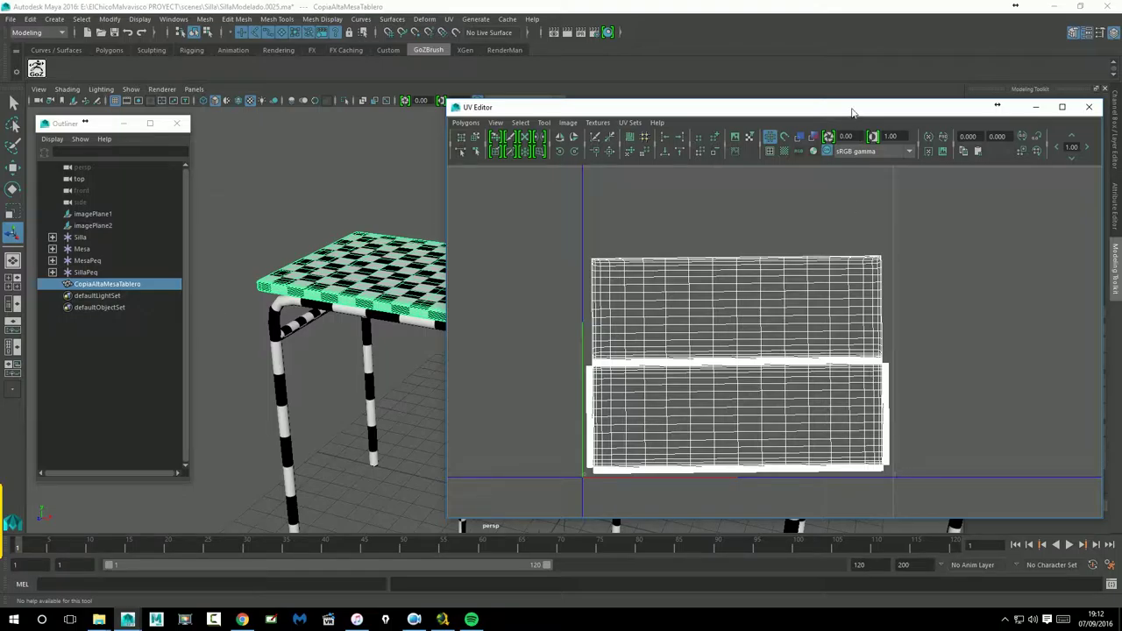
{"action": "left_click", "coordinate": [1092, 107]}
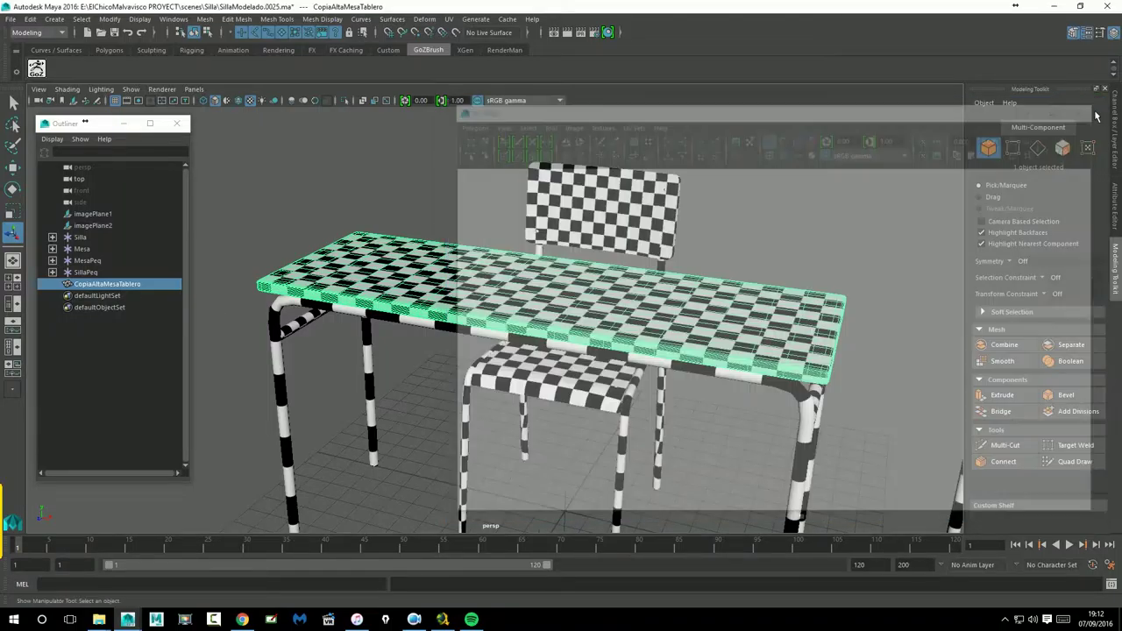
Try smoothing the chair's backrest mesh with 2 divisions.
{"action": "left_click", "coordinate": [633, 238]}
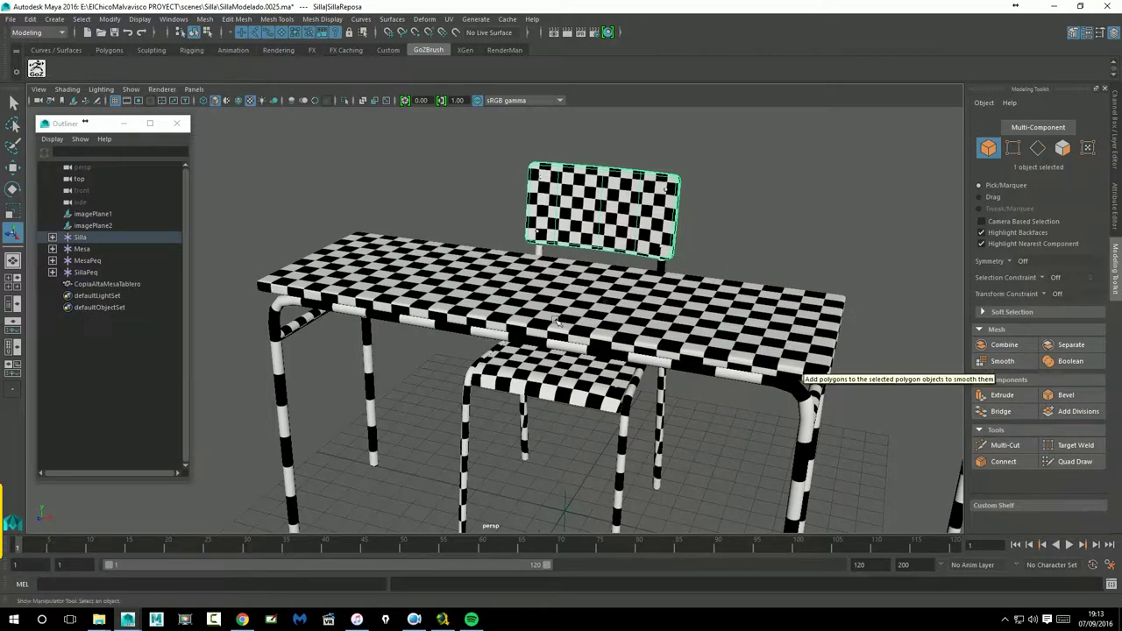
{"action": "left_click_drag", "start_coordinate": [723, 264], "coordinate": [616, 315], "text": "alt"}
{"action": "right_click_drag", "start_coordinate": [616, 315], "coordinate": [831, 326], "text": "alt"}
{"action": "left_click_drag", "start_coordinate": [599, 397], "coordinate": [635, 393], "text": "alt"}
{"action": "left_click", "coordinate": [1001, 362]}
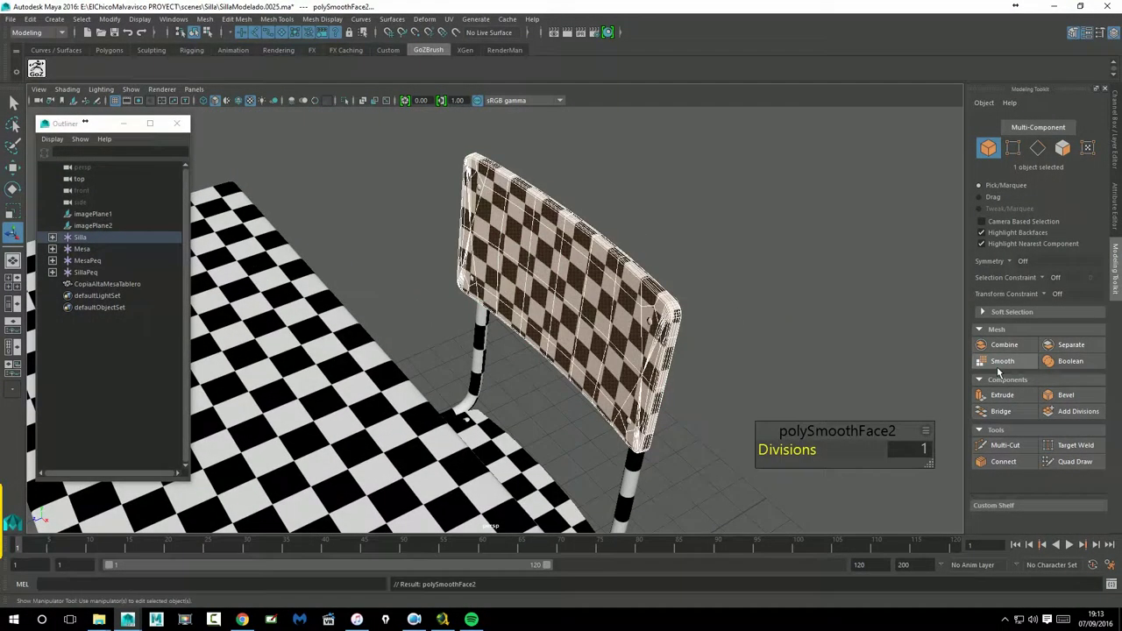
{"action": "left_click_drag", "start_coordinate": [804, 462], "coordinate": [812, 461]}
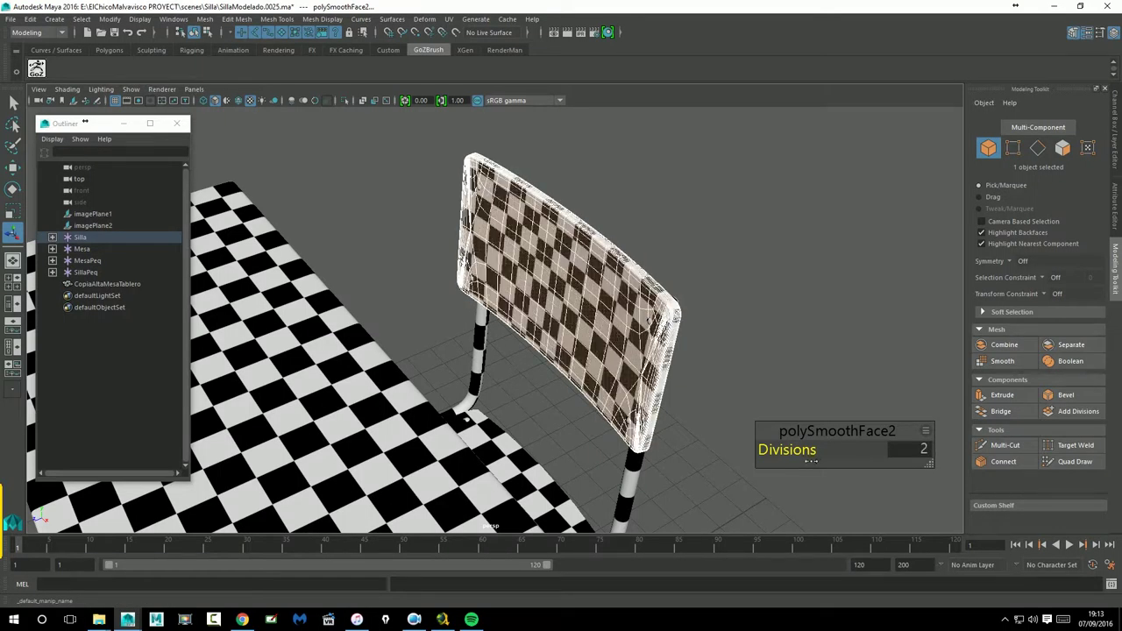
{"action": "left_click", "coordinate": [779, 361]}
{"action": "left_click_drag", "start_coordinate": [779, 360], "coordinate": [698, 433], "text": "alt"}
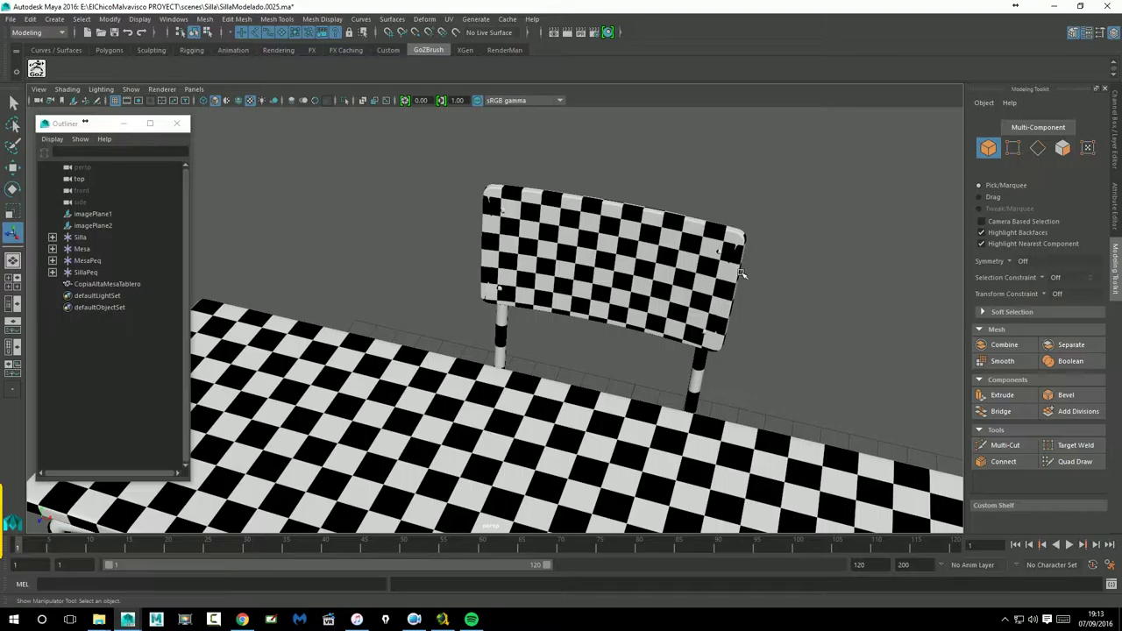
Inspect the smoothed backrest's wireframe around its rounded ends, then undo the smoothing.
{"action": "left_click", "coordinate": [739, 269]}
{"action": "scroll", "coordinate": [763, 300], "scroll_direction": "up", "scroll_amount": 4}
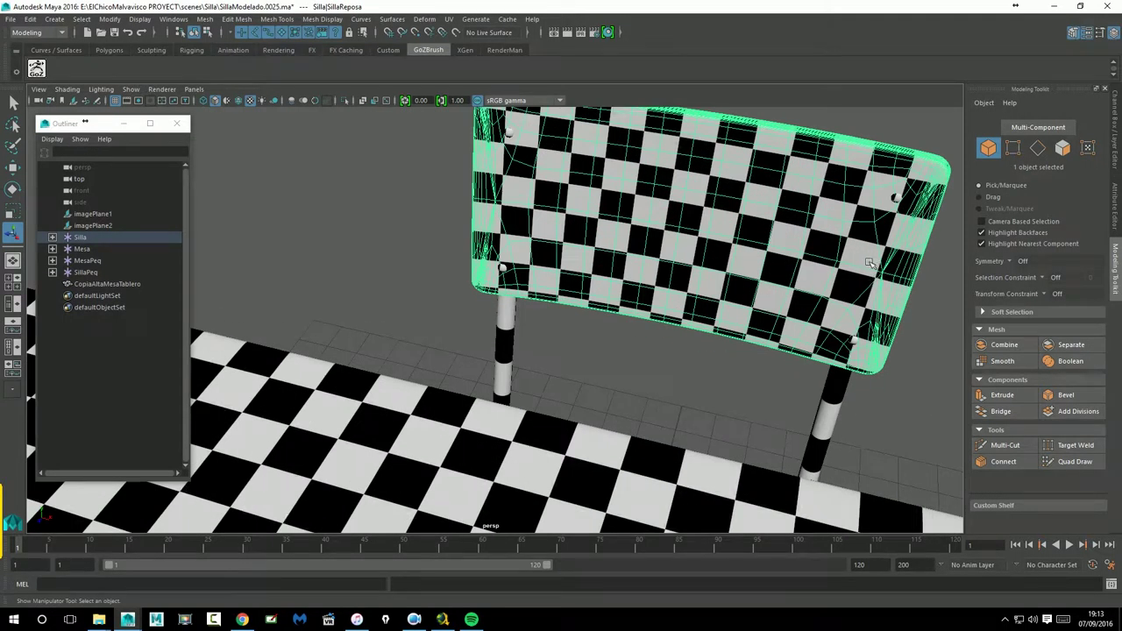
{"action": "middle_click_drag", "start_coordinate": [867, 263], "coordinate": [680, 373], "text": "alt"}
{"action": "left_click_drag", "start_coordinate": [682, 374], "coordinate": [765, 388], "text": "alt"}
{"action": "key", "text": "ctrl+z"}
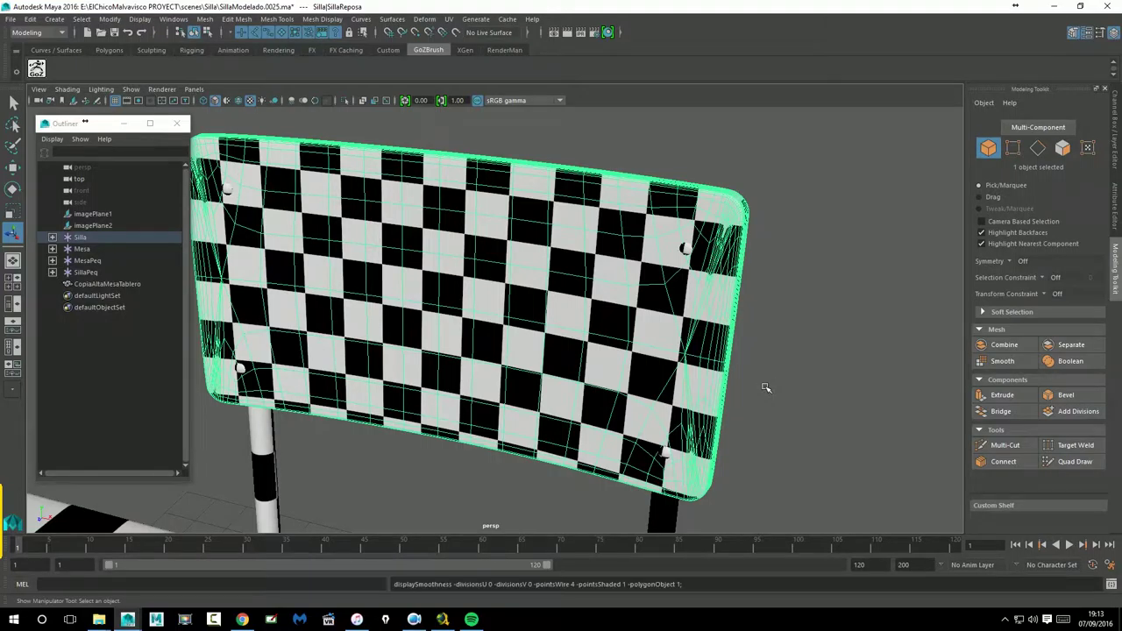
{"action": "key", "text": "ctrl+z"}
{"action": "key", "text": "ctrl+z"}
{"action": "key", "text": "ctrl+z"}
{"action": "key", "text": "ctrl+z"}
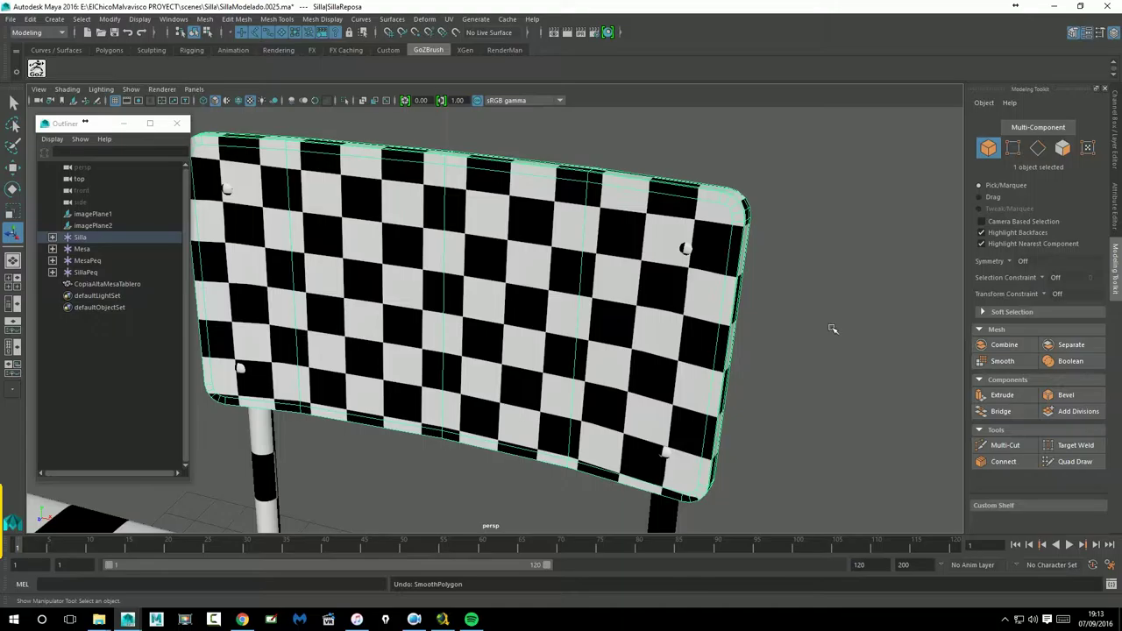
Isolate the chair's backrest in the viewport so only that mesh is displayed.
{"action": "scroll", "coordinate": [829, 332], "scroll_direction": "up", "scroll_amount": 1}
{"action": "scroll", "coordinate": [644, 280], "scroll_direction": "up", "scroll_amount": 1}
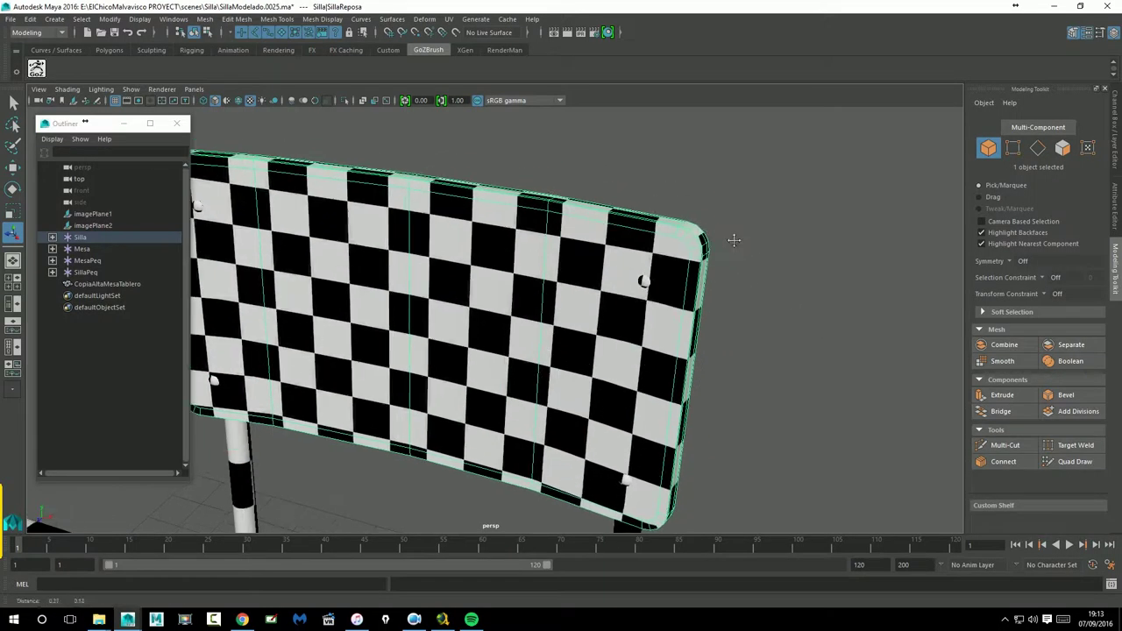
{"action": "scroll", "coordinate": [729, 261], "scroll_direction": "up", "scroll_amount": 1}
{"action": "scroll", "coordinate": [728, 261], "scroll_direction": "up", "scroll_amount": 2}
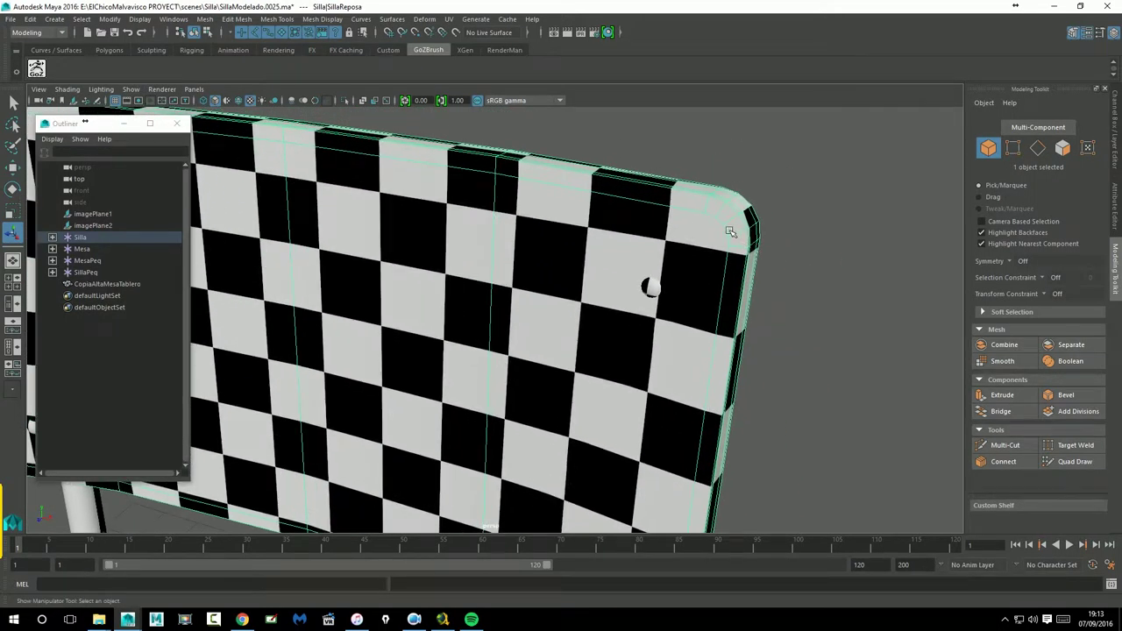
{"action": "scroll", "coordinate": [731, 383], "scroll_direction": "down", "scroll_amount": 2}
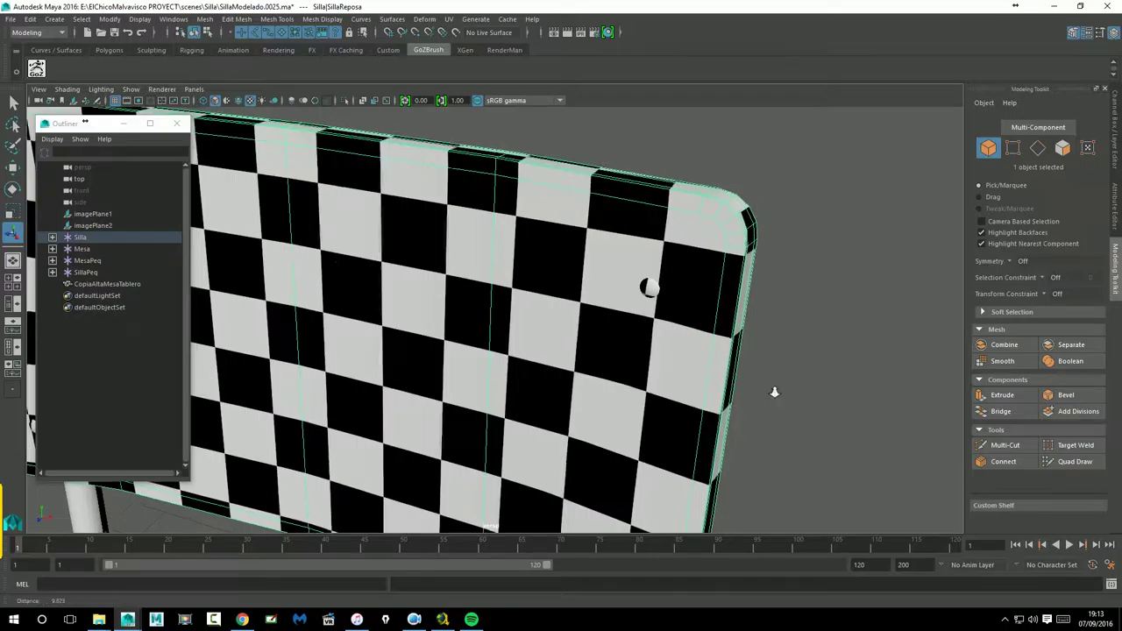
{"action": "middle_click_drag", "start_coordinate": [629, 440], "coordinate": [635, 396], "text": "alt"}
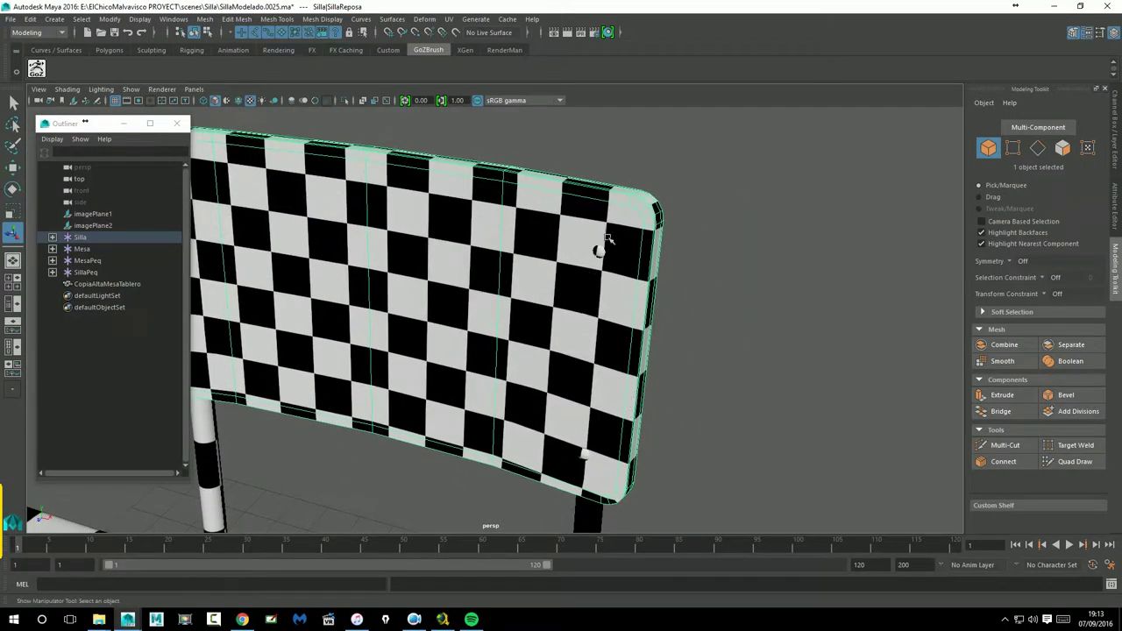
{"action": "left_click_drag", "start_coordinate": [661, 406], "coordinate": [447, 171], "text": "alt"}
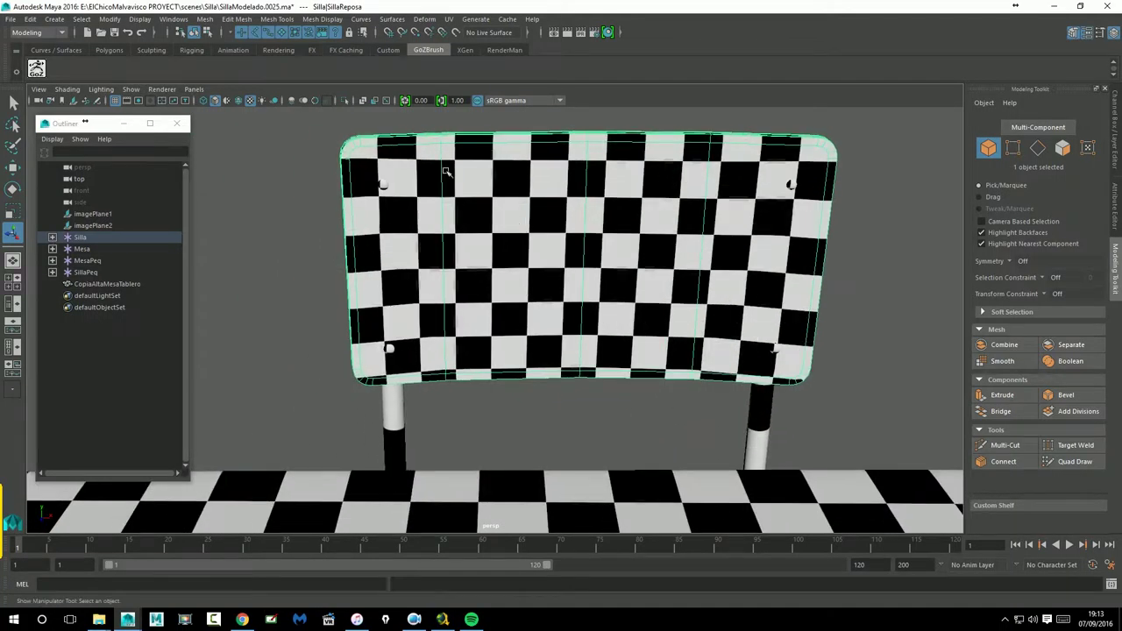
{"action": "left_click", "coordinate": [346, 101]}
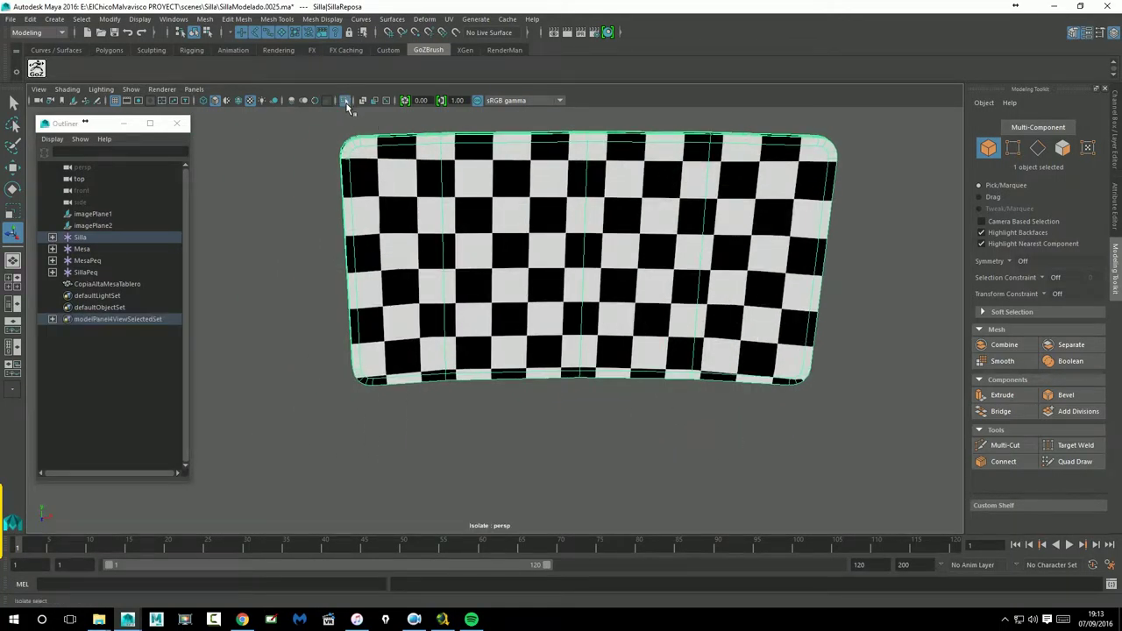
{"action": "middle_click_drag", "start_coordinate": [609, 263], "coordinate": [587, 365], "text": "alt"}
{"action": "mouse_move", "coordinate": [574, 358]}
{"action": "left_mouse_down", "text": "alt"}
{"action": "mouse_move", "coordinate": [561, 351]}
{"action": "mouse_move", "coordinate": [586, 349]}
{"action": "left_mouse_up", "text": "alt"}
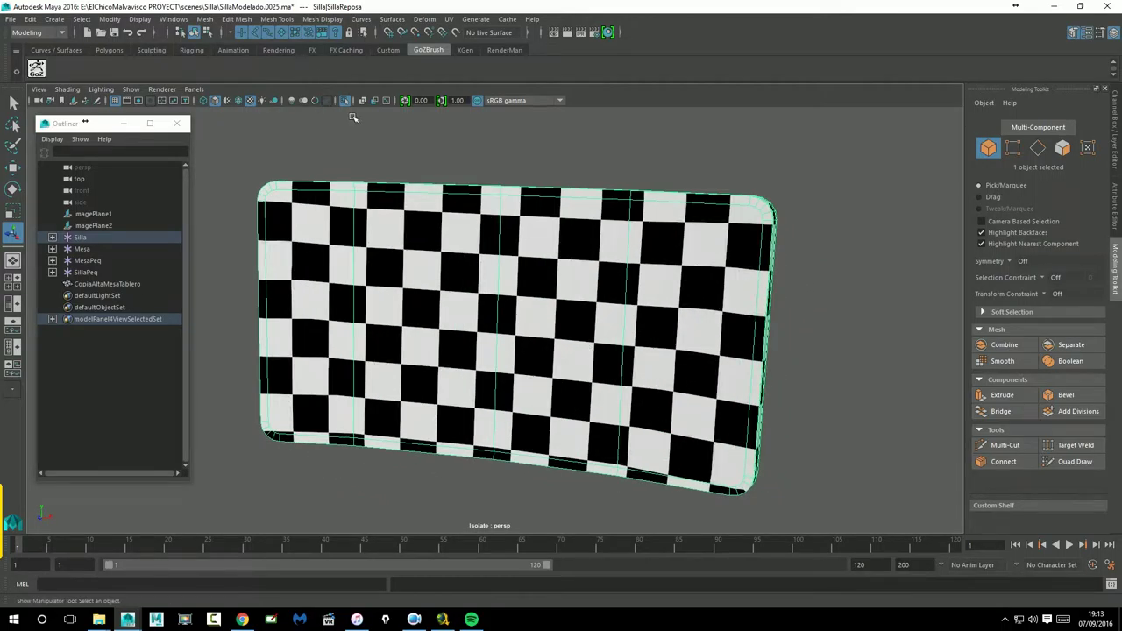
Turn off the textured display so the backrest shows plain shading with its wireframe.
{"action": "left_click", "coordinate": [260, 102]}
{"action": "middle_click_drag", "start_coordinate": [743, 237], "coordinate": [637, 255], "text": "alt"}
{"action": "right_click_drag", "start_coordinate": [678, 247], "coordinate": [801, 246], "text": "alt"}
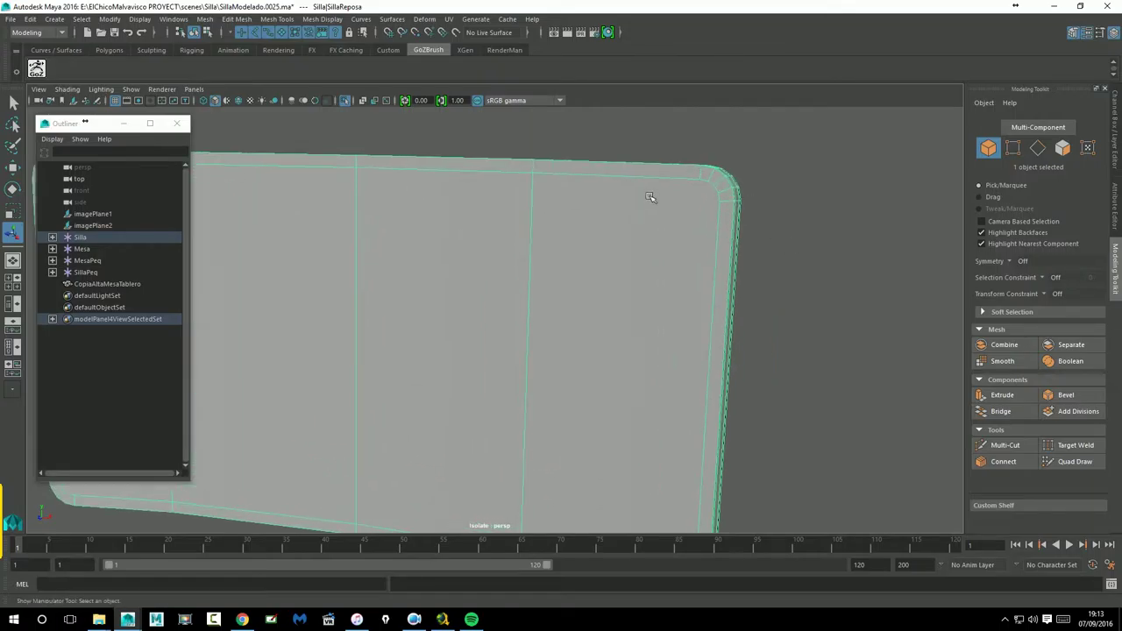
{"action": "right_click_drag", "start_coordinate": [727, 308], "coordinate": [655, 272], "text": "alt"}
{"action": "middle_click_drag", "start_coordinate": [649, 250], "coordinate": [649, 255], "text": "alt"}
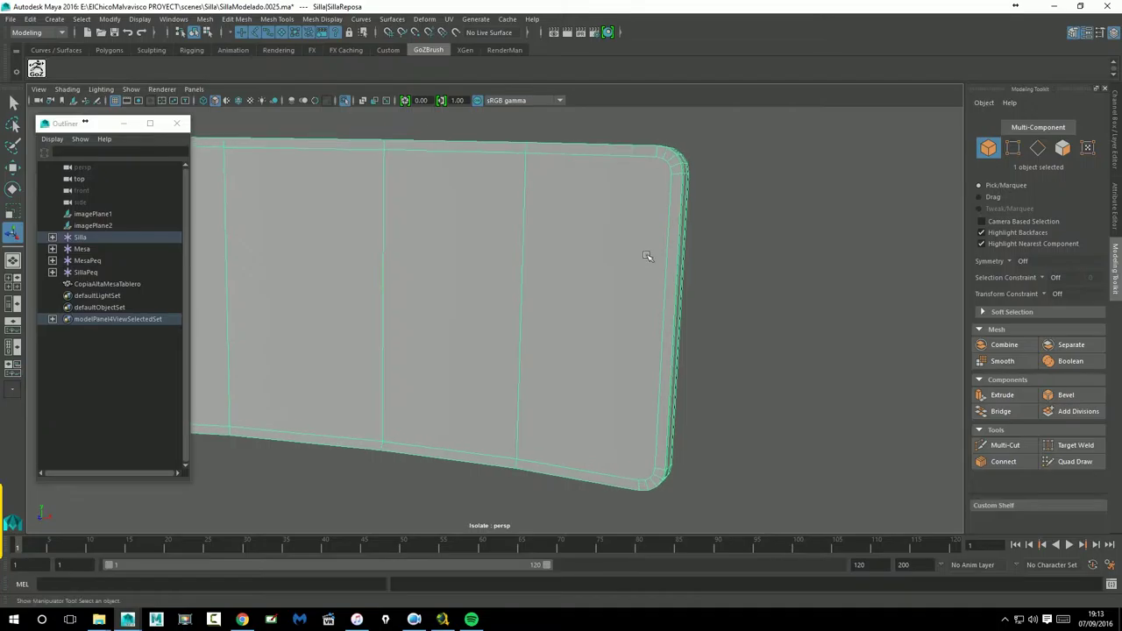
Switch the backrest to face mode and check the shape of its large front faces, then clear the selection.
{"action": "right_click_drag", "start_coordinate": [465, 230], "coordinate": [473, 263]}
{"action": "left_click", "coordinate": [463, 220]}
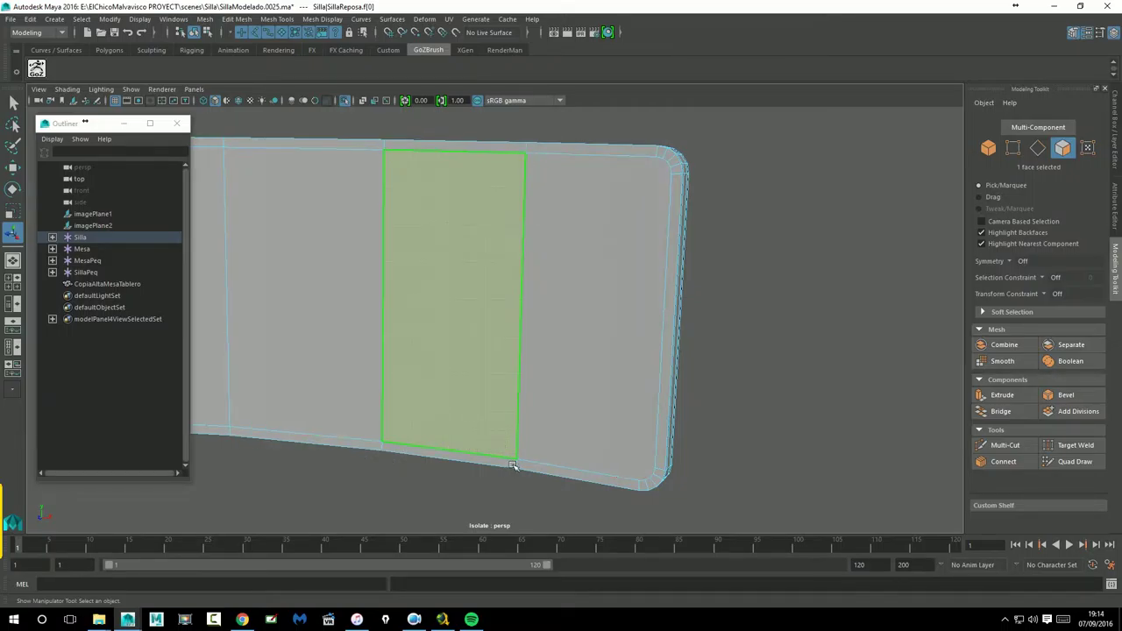
{"action": "left_click", "coordinate": [595, 333]}
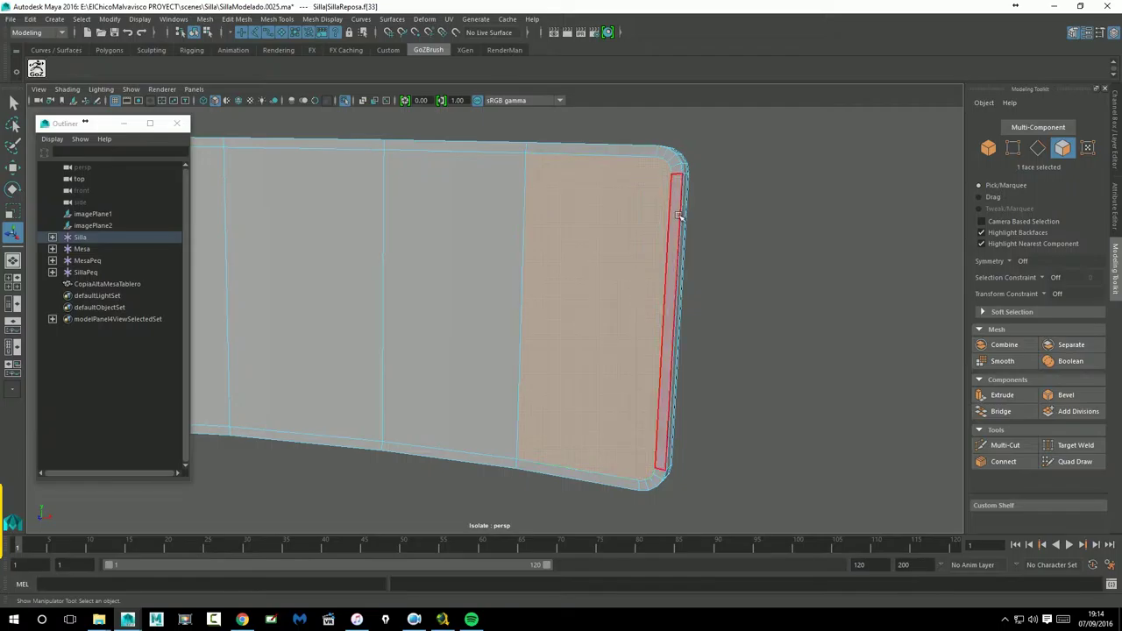
{"action": "left_click", "coordinate": [875, 329]}
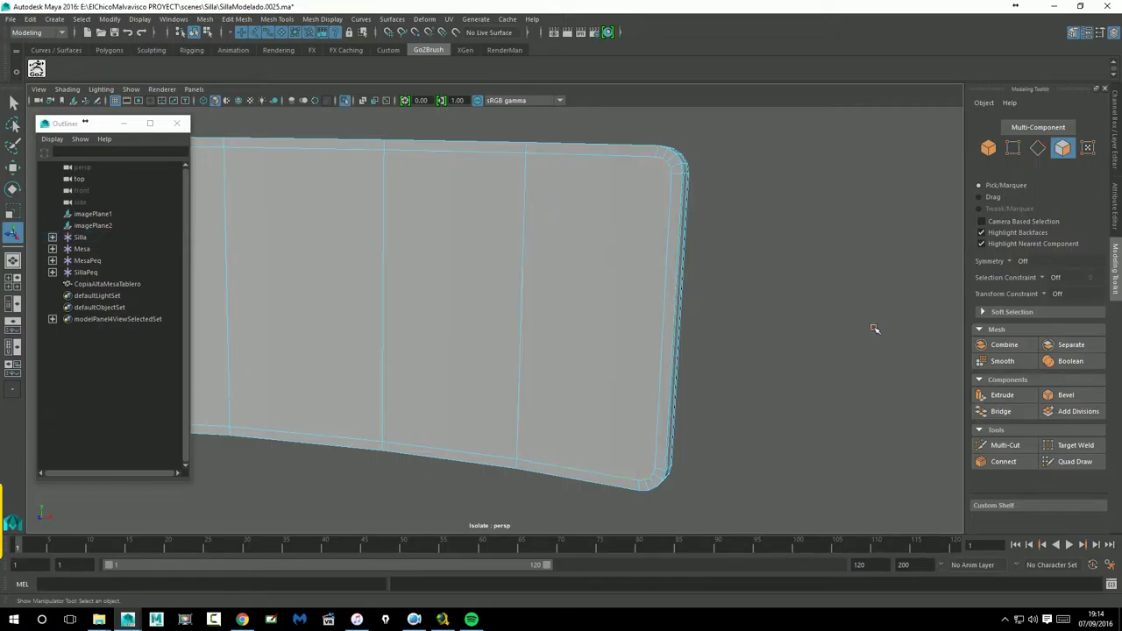
Multi-Cut three vertical edges along the backrest's right end, joining the matching vertices of its upper and lower rounded corners.
{"action": "left_click", "coordinate": [1005, 448]}
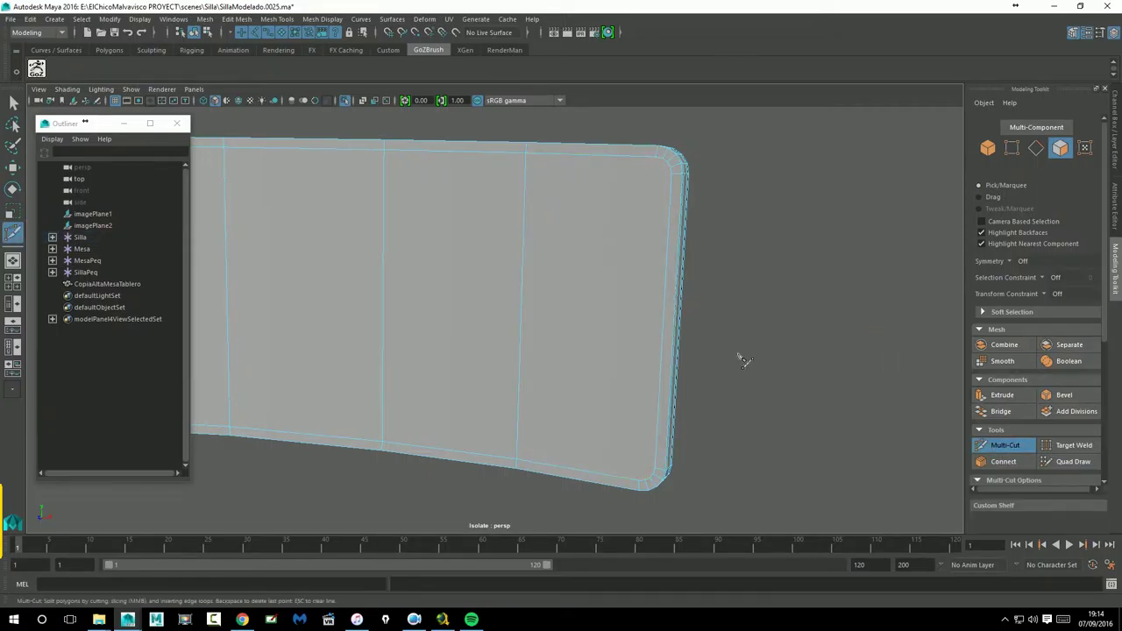
{"action": "left_click_drag", "start_coordinate": [742, 356], "coordinate": [734, 278], "text": "alt"}
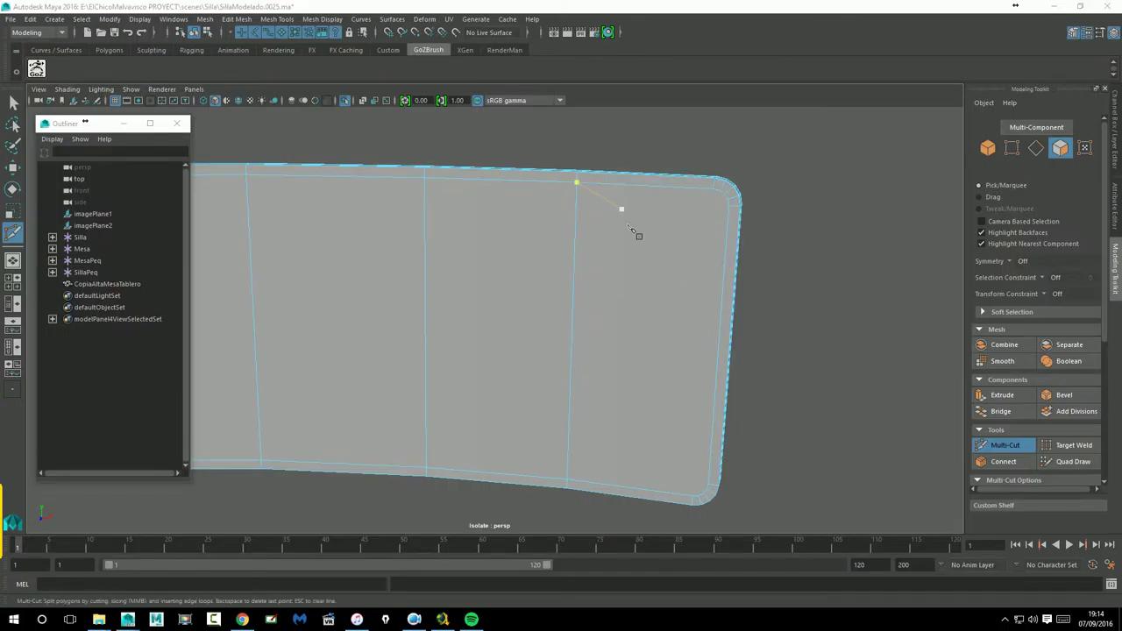
{"action": "left_click", "coordinate": [714, 193]}
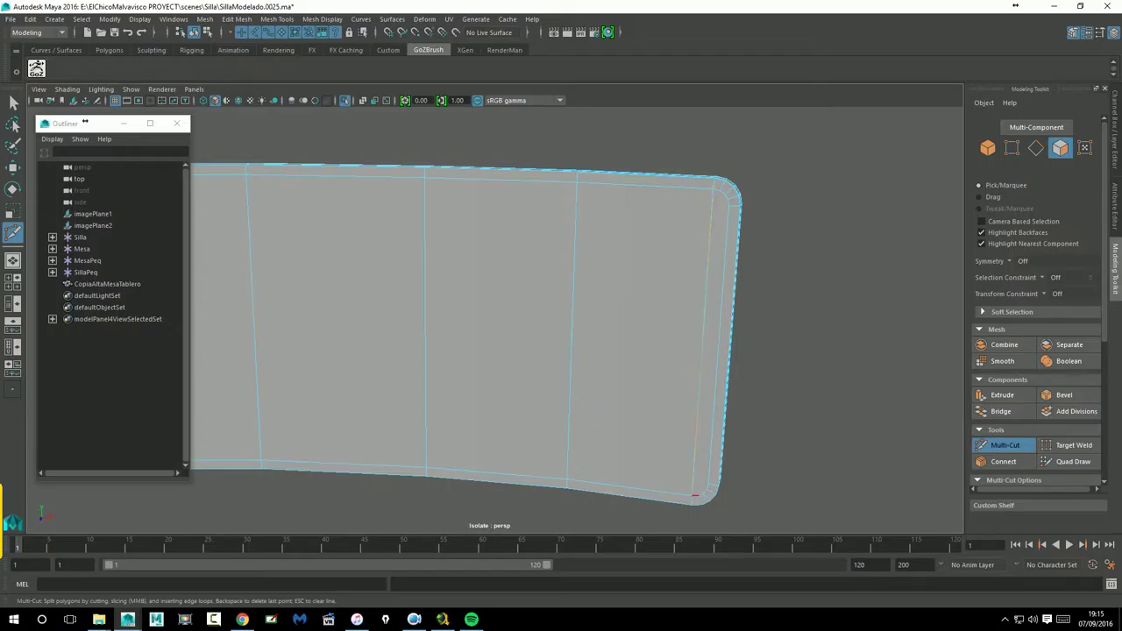
{"action": "mouse_move", "coordinate": [784, 362]}
{"action": "left_mouse_down", "text": "alt"}
{"action": "mouse_move", "coordinate": [751, 355]}
{"action": "mouse_move", "coordinate": [769, 355]}
{"action": "left_mouse_up", "text": "alt"}
{"action": "right_click_drag", "start_coordinate": [768, 355], "coordinate": [814, 343], "text": "alt"}
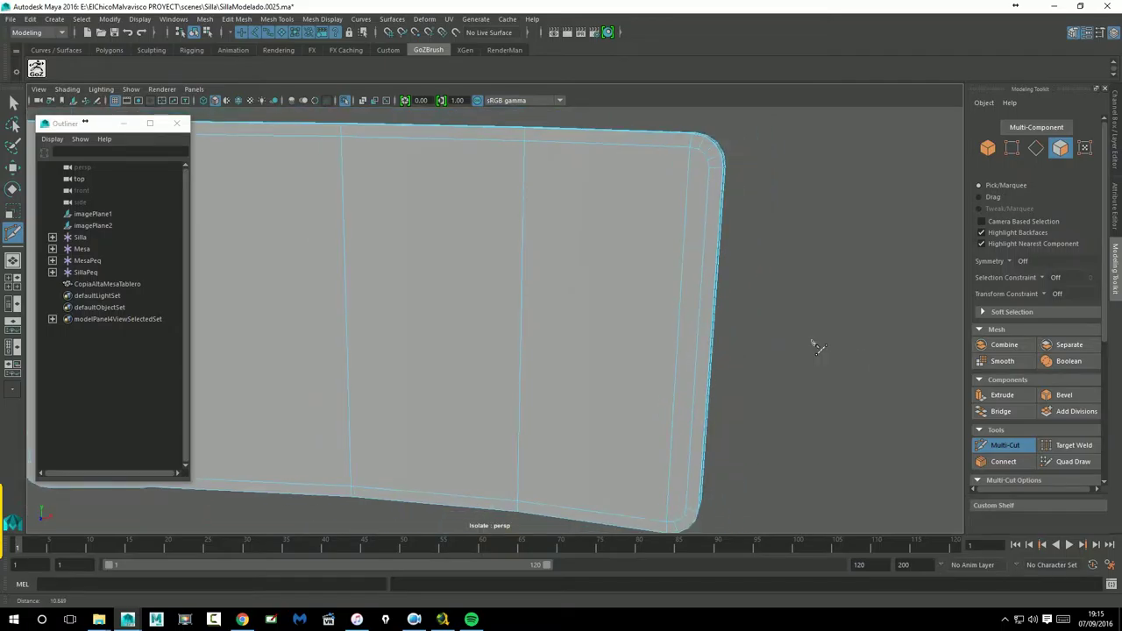
{"action": "left_click", "coordinate": [674, 521]}
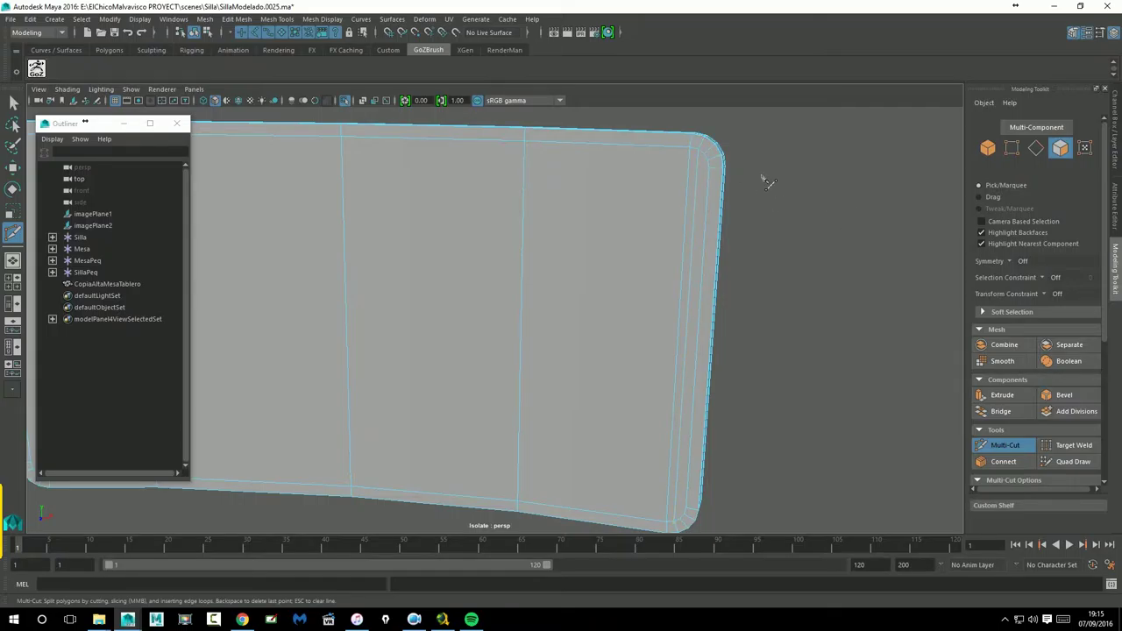
{"action": "left_click", "coordinate": [706, 157]}
{"action": "left_click", "coordinate": [686, 510]}
Multi-Cut three vertical edges along the backrest's left end, joining the matching vertices of its upper and lower rounded corners.
{"action": "middle_click_drag", "start_coordinate": [599, 288], "coordinate": [754, 308], "text": "alt"}
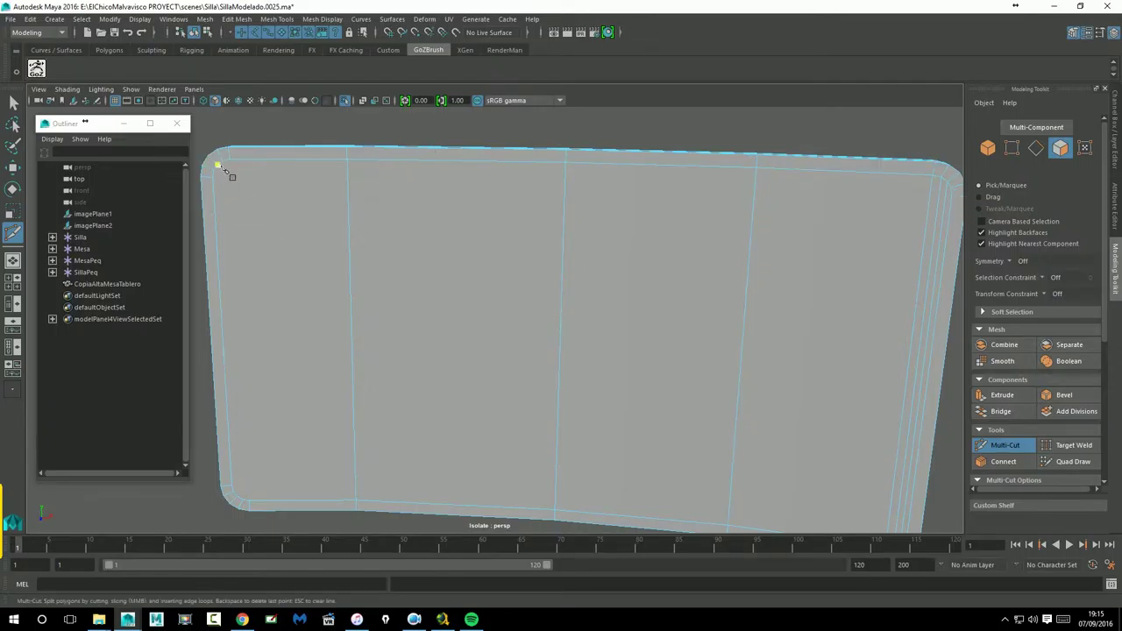
{"action": "left_click", "coordinate": [230, 159]}
{"action": "left_click", "coordinate": [249, 505]}
{"action": "key", "text": "Return"}
{"action": "left_click", "coordinate": [224, 161]}
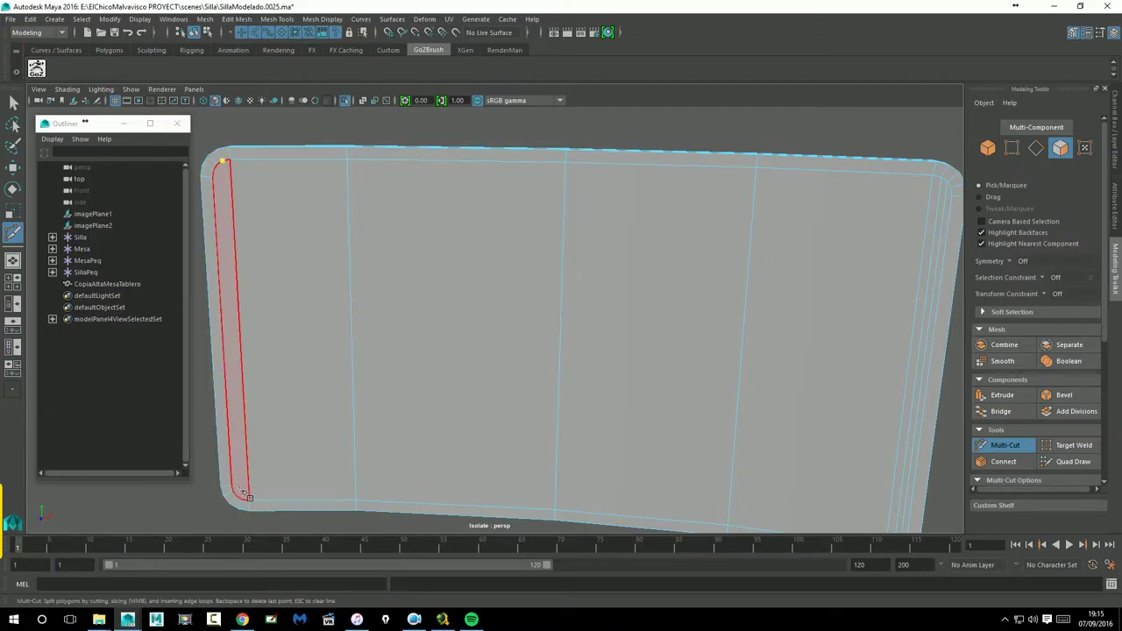
{"action": "left_click", "coordinate": [243, 502]}
{"action": "key", "text": "Return"}
{"action": "left_click", "coordinate": [217, 165]}
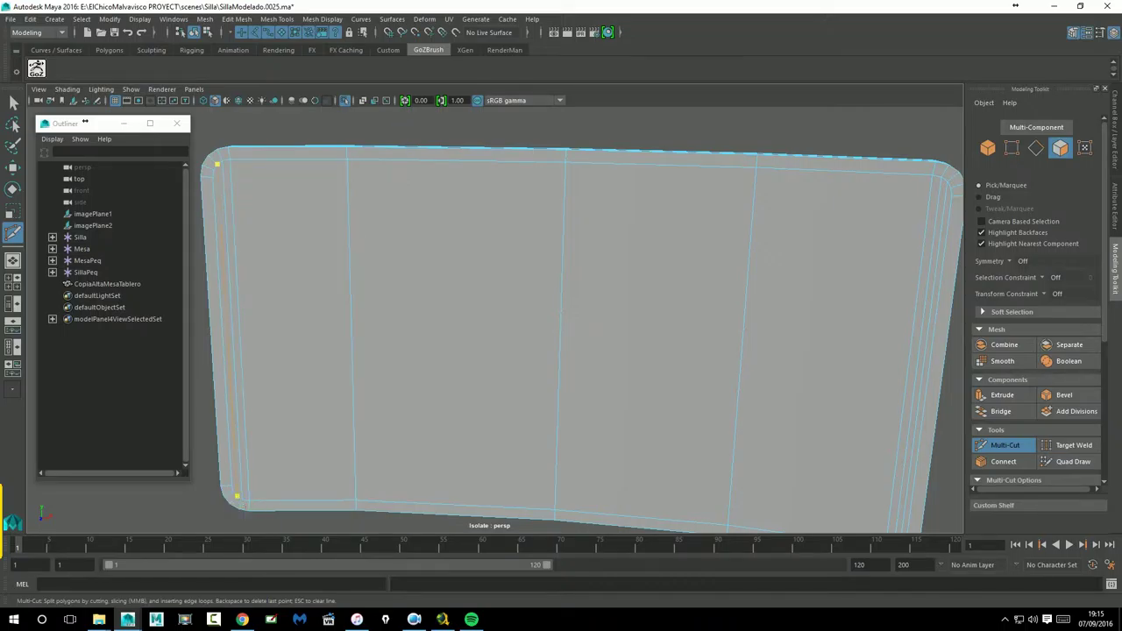
{"action": "left_click", "coordinate": [238, 500]}
{"action": "key", "text": "Return"}
Multi-Cut a horizontal edge across the backrest's front, from the upper left corner vertex to the upper right one.
{"action": "left_click", "coordinate": [215, 171]}
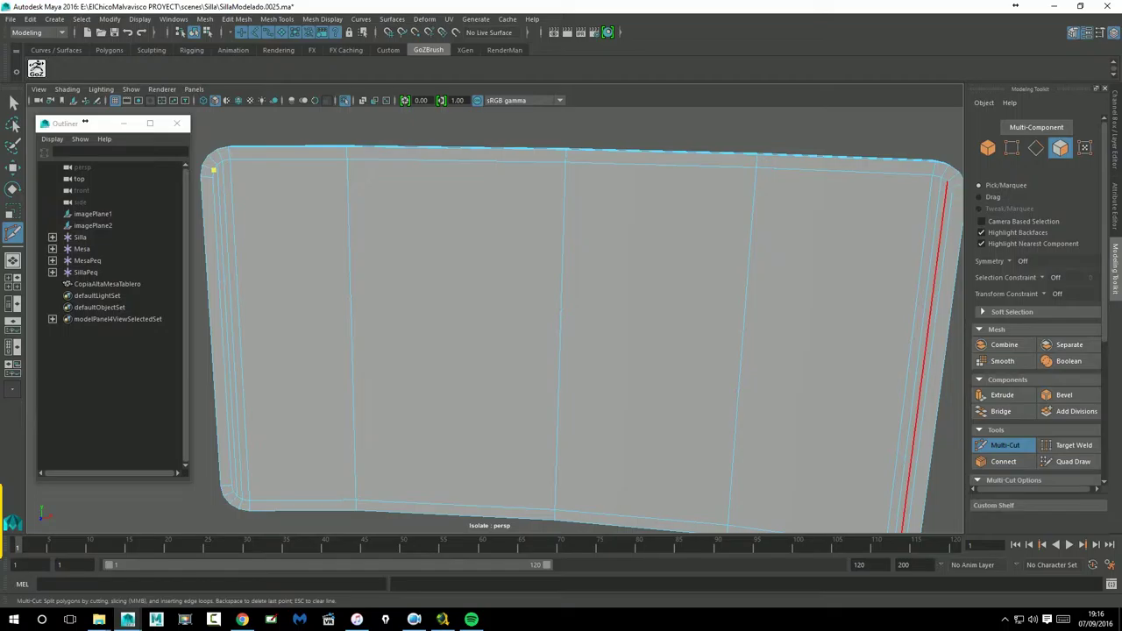
{"action": "left_click", "coordinate": [953, 190]}
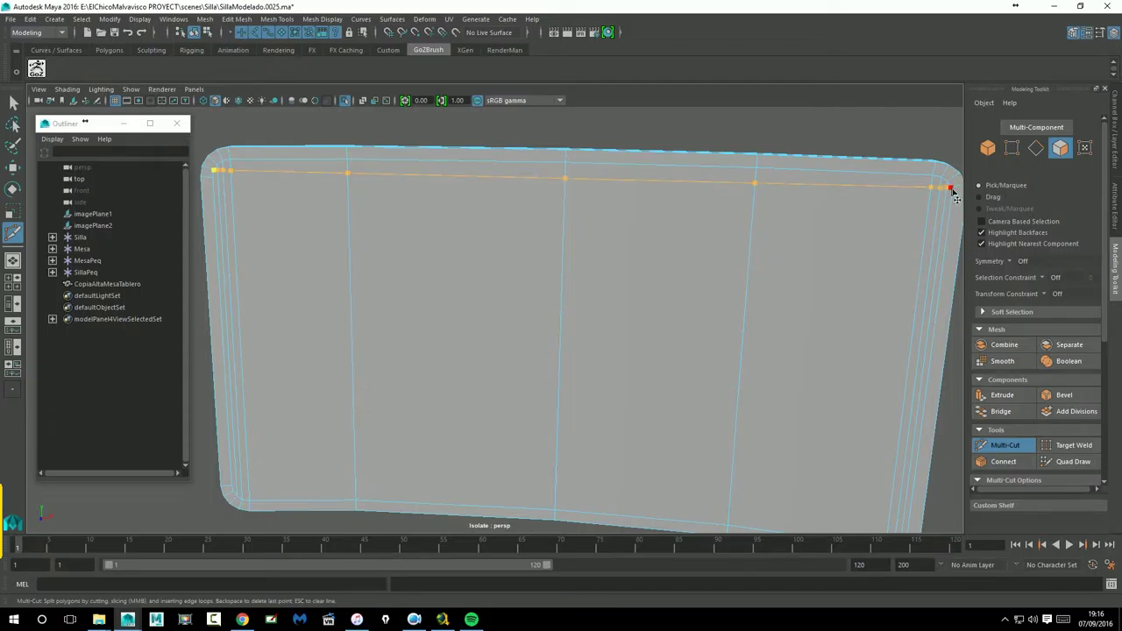
{"action": "right_click", "coordinate": [953, 191]}
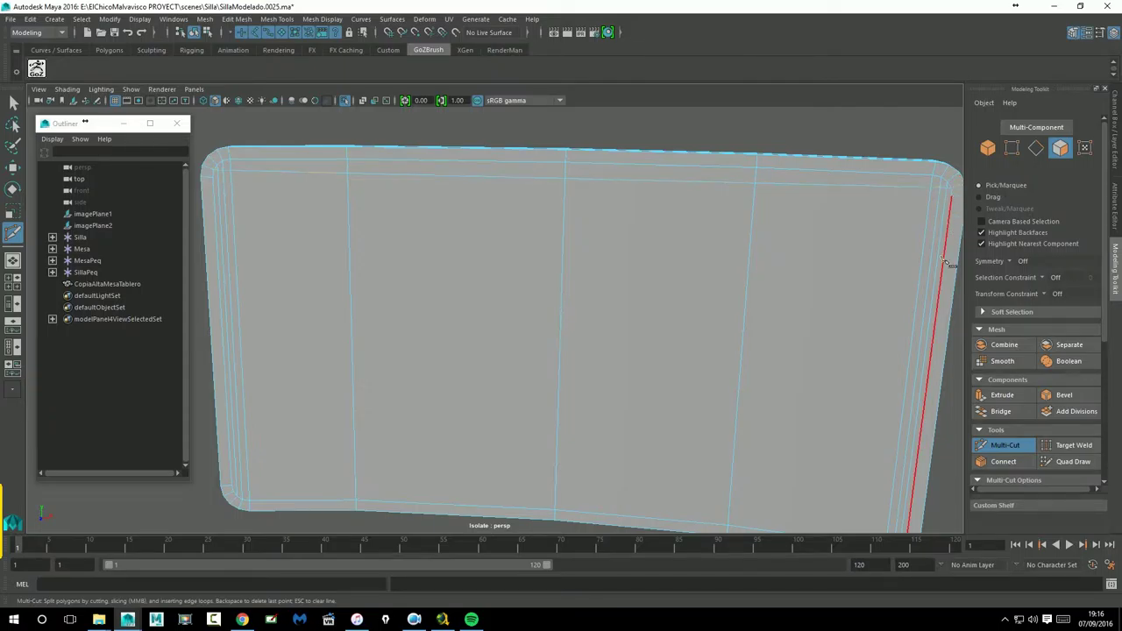
Inspect the upper left corner topology and undo the horizontal cut across the backrest.
{"action": "left_click", "coordinate": [231, 170]}
{"action": "right_click_drag", "start_coordinate": [265, 187], "coordinate": [330, 190], "text": "alt"}
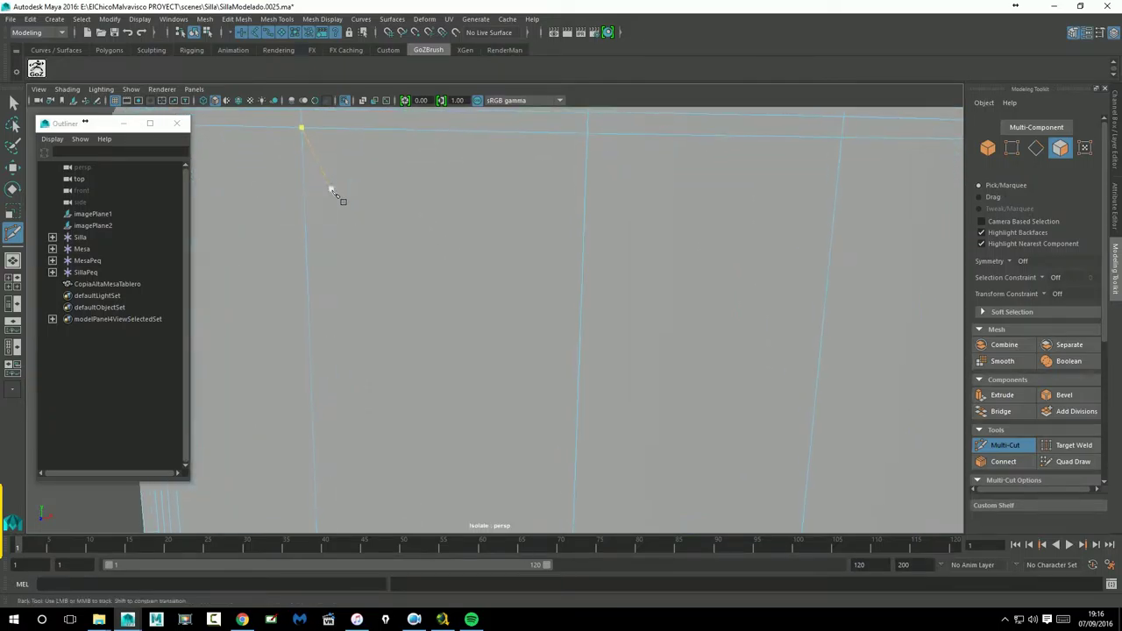
{"action": "middle_click_drag", "start_coordinate": [331, 190], "coordinate": [466, 228], "text": "alt"}
{"action": "right_click_drag", "start_coordinate": [466, 228], "coordinate": [605, 236], "text": "alt"}
{"action": "middle_click_drag", "start_coordinate": [294, 188], "coordinate": [381, 298], "text": "alt"}
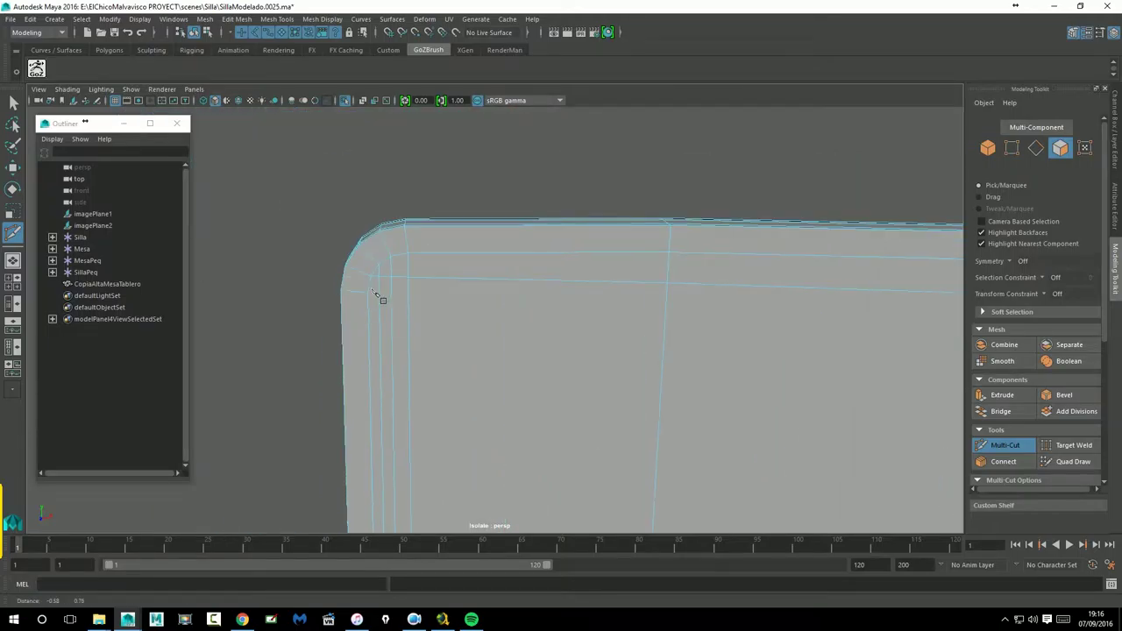
{"action": "left_click", "coordinate": [408, 253]}
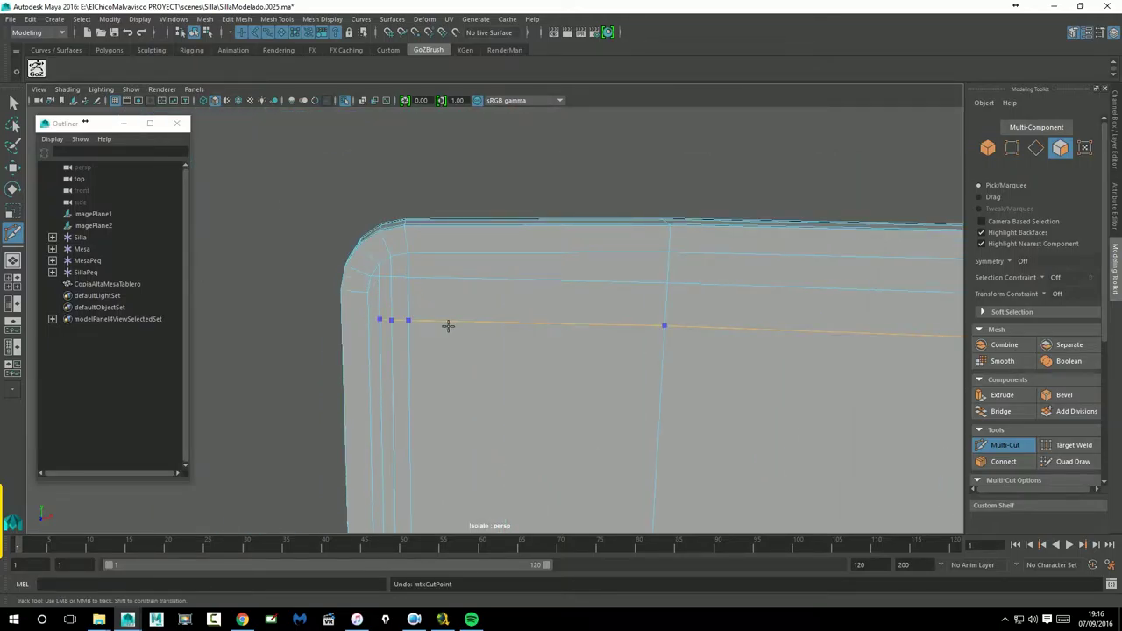
{"action": "key", "text": "ctrl+z"}
{"action": "right_click_drag", "start_coordinate": [800, 425], "coordinate": [546, 407], "text": "alt"}
{"action": "key", "text": "Escape"}
{"action": "middle_click_drag", "start_coordinate": [764, 403], "coordinate": [573, 321], "text": "alt"}
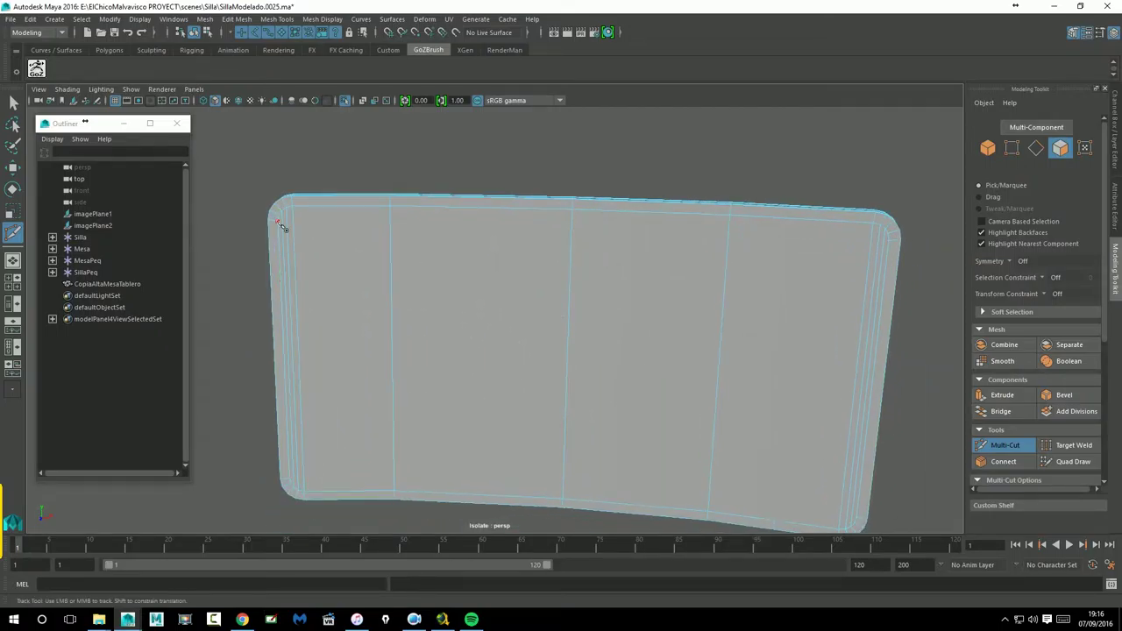
Multi-Cut a horizontal edge across the backrest's front just below its top rim, joining the lowest vertices of both upper corners.
{"action": "left_click", "coordinate": [277, 223]}
{"action": "left_click", "coordinate": [276, 221]}
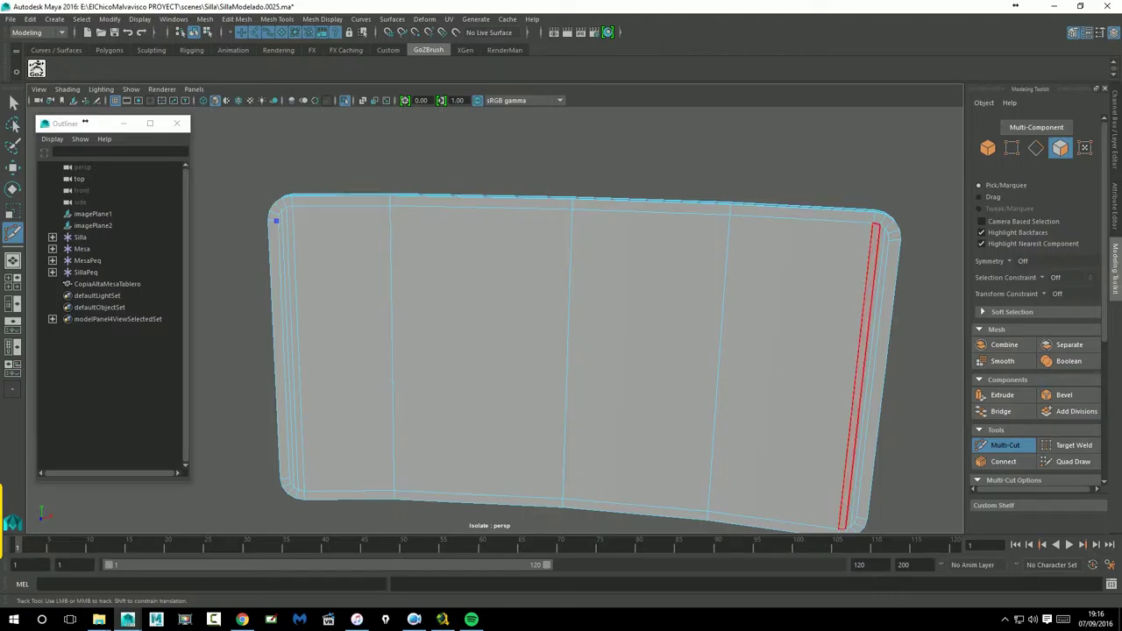
{"action": "right_click", "coordinate": [891, 242]}
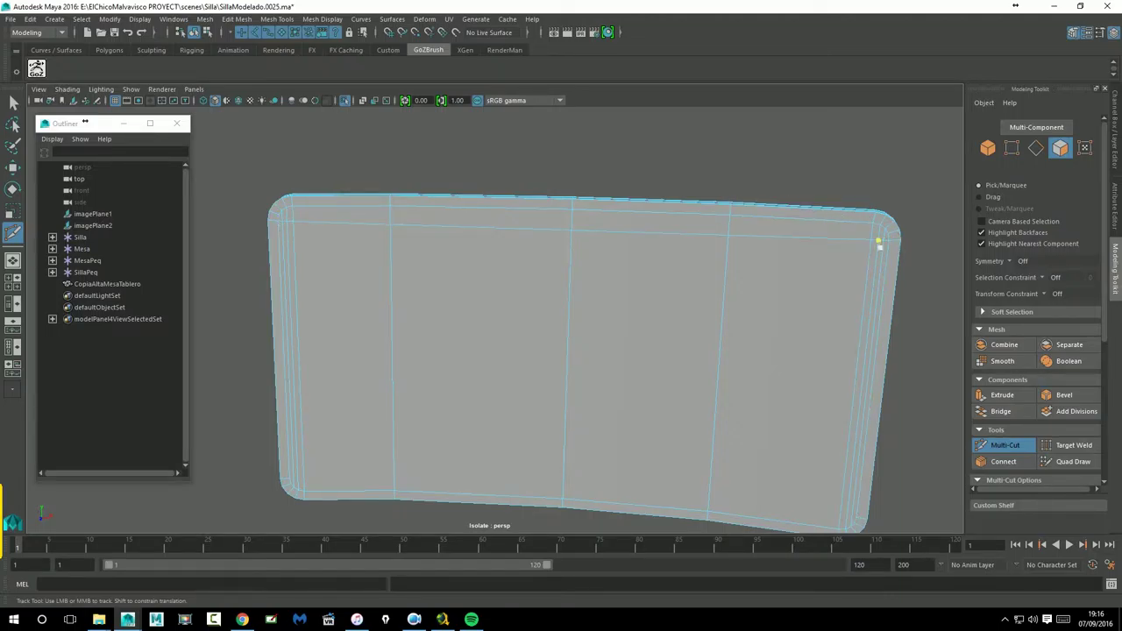
{"action": "middle_click_drag", "start_coordinate": [876, 243], "coordinate": [712, 278], "text": "alt"}
{"action": "right_click_drag", "start_coordinate": [717, 282], "coordinate": [889, 266], "text": "alt"}
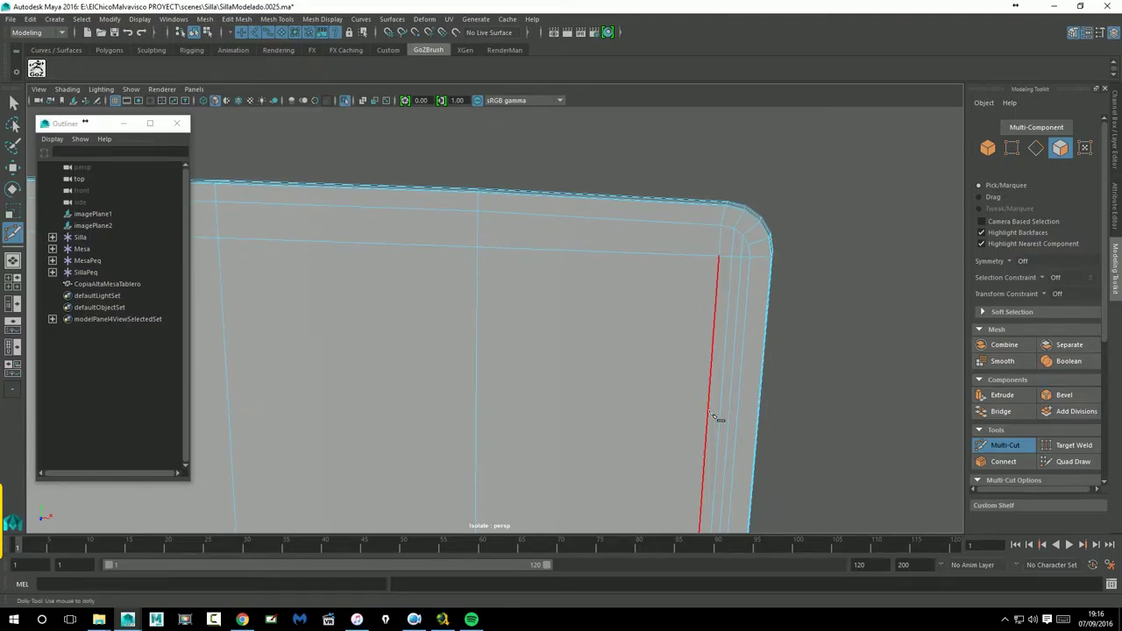
{"action": "right_click_drag", "start_coordinate": [717, 421], "coordinate": [783, 345], "text": "alt"}
{"action": "middle_click_drag", "start_coordinate": [787, 349], "coordinate": [918, 358], "text": "alt"}
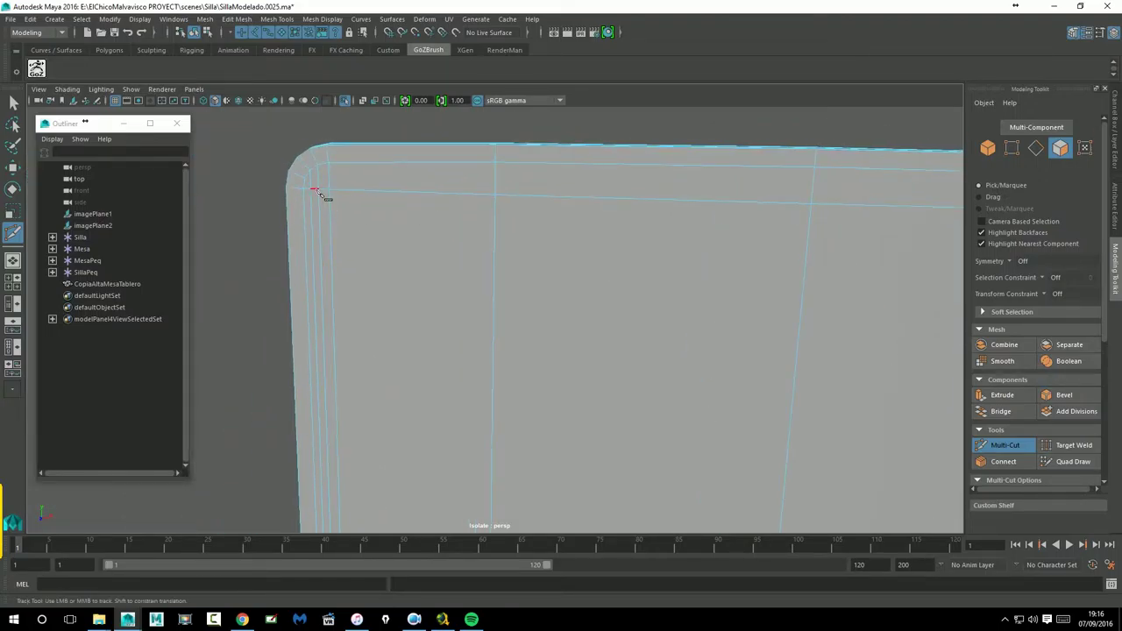
{"action": "middle_click_drag", "start_coordinate": [565, 391], "coordinate": [541, 374], "text": "alt"}
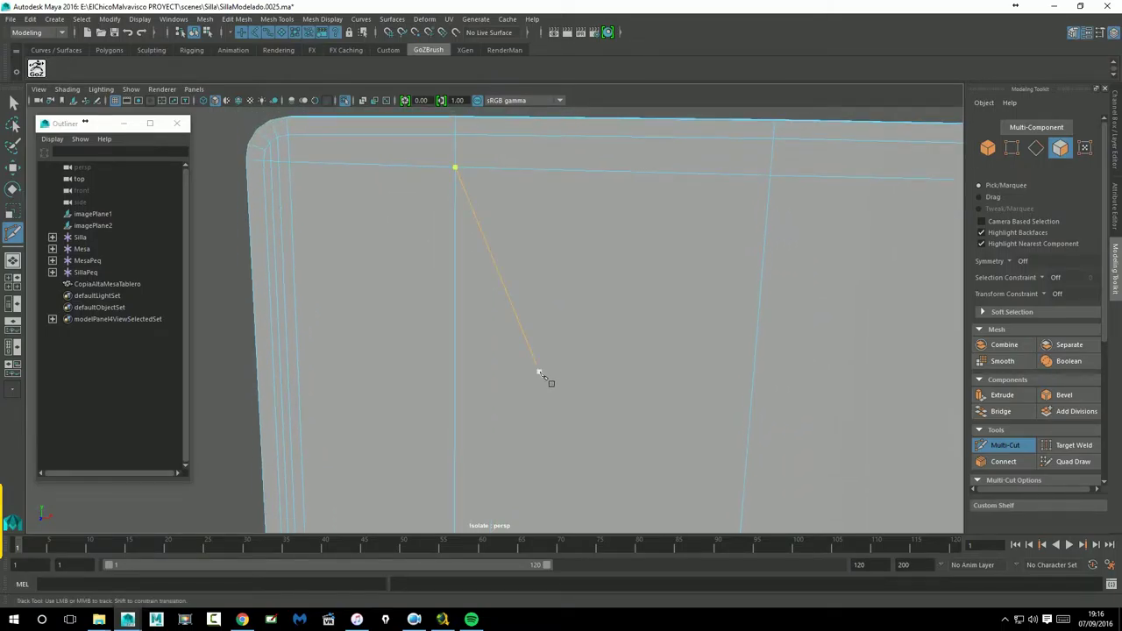
{"action": "key", "text": "ctrl+z"}
Multi-Cut a horizontal edge across the front just above the backrest's bottom rim, and preview the mesh smoothed.
{"action": "right_click_drag", "start_coordinate": [716, 354], "coordinate": [601, 339], "text": "alt"}
{"action": "middle_click_drag", "start_coordinate": [650, 436], "coordinate": [574, 295], "text": "alt"}
{"action": "left_click", "coordinate": [275, 356]}
{"action": "key", "text": "Return"}
{"action": "left_click_drag", "start_coordinate": [716, 451], "coordinate": [739, 437], "text": "alt"}
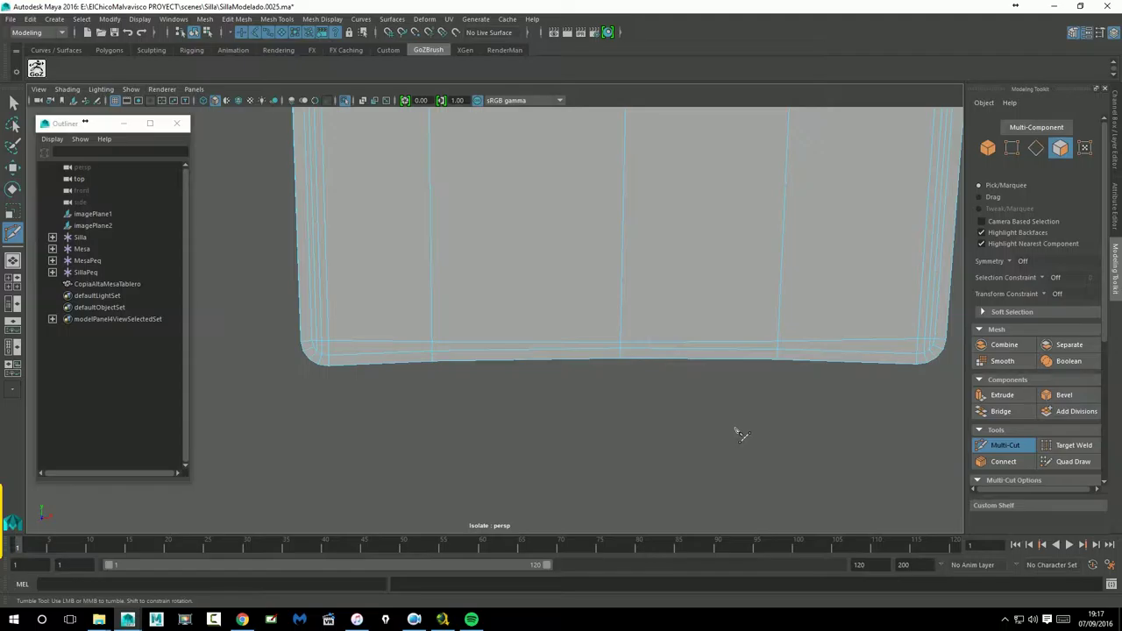
{"action": "key", "text": "3"}
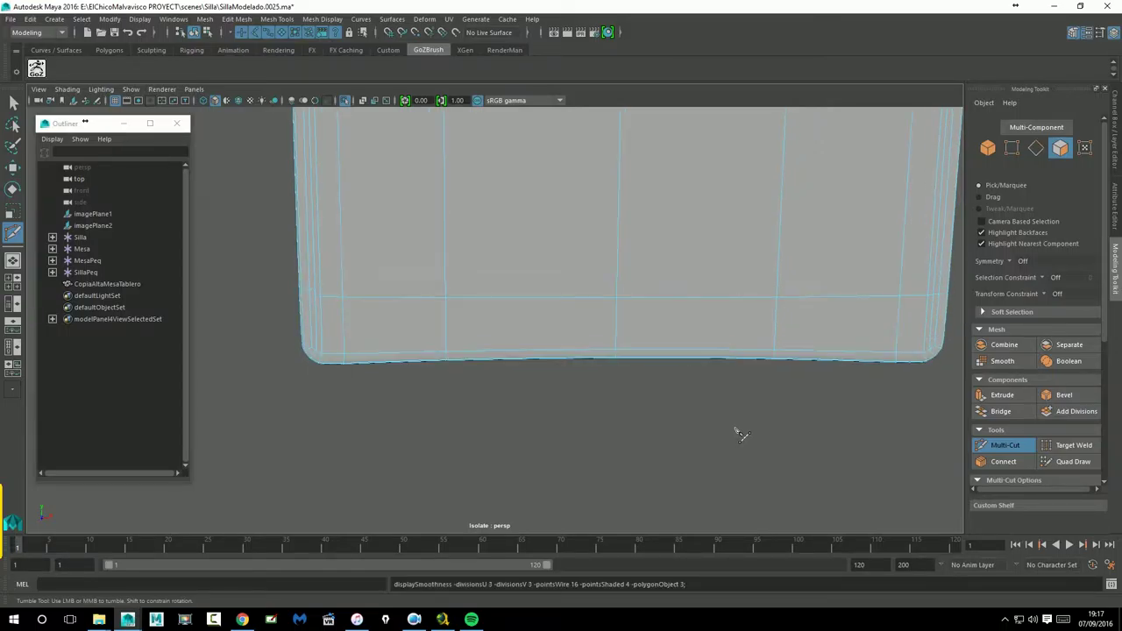
{"action": "key", "text": "1"}
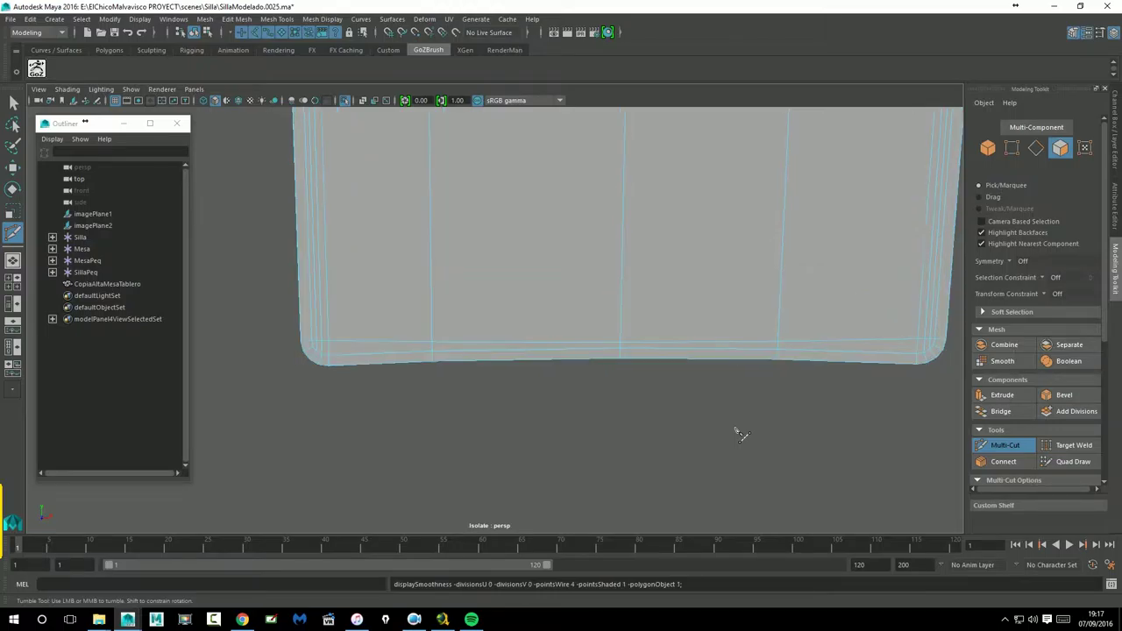
On the backrest's rear side, Multi-Cut three vertical edges at the right end between matching upper and lower corner vertices.
{"action": "left_click_drag", "start_coordinate": [561, 434], "coordinate": [734, 374], "text": "alt"}
{"action": "middle_click_drag", "start_coordinate": [664, 275], "coordinate": [610, 392], "text": "alt"}
{"action": "right_click_drag", "start_coordinate": [611, 393], "coordinate": [651, 177], "text": "alt"}
{"action": "left_click", "coordinate": [645, 155]}
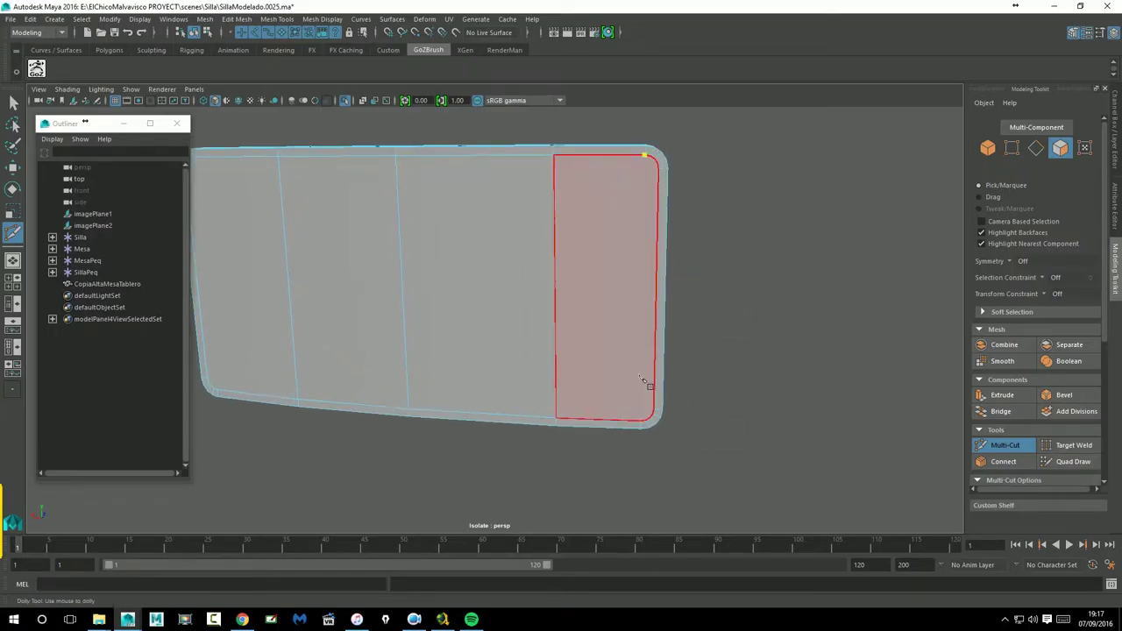
{"action": "left_click", "coordinate": [645, 420]}
{"action": "right_click", "coordinate": [645, 420]}
{"action": "left_click", "coordinate": [655, 160]}
{"action": "middle_click_drag", "start_coordinate": [446, 331], "coordinate": [839, 374], "text": "alt"}
{"action": "left_click_drag", "start_coordinate": [680, 333], "coordinate": [711, 333], "text": "alt"}
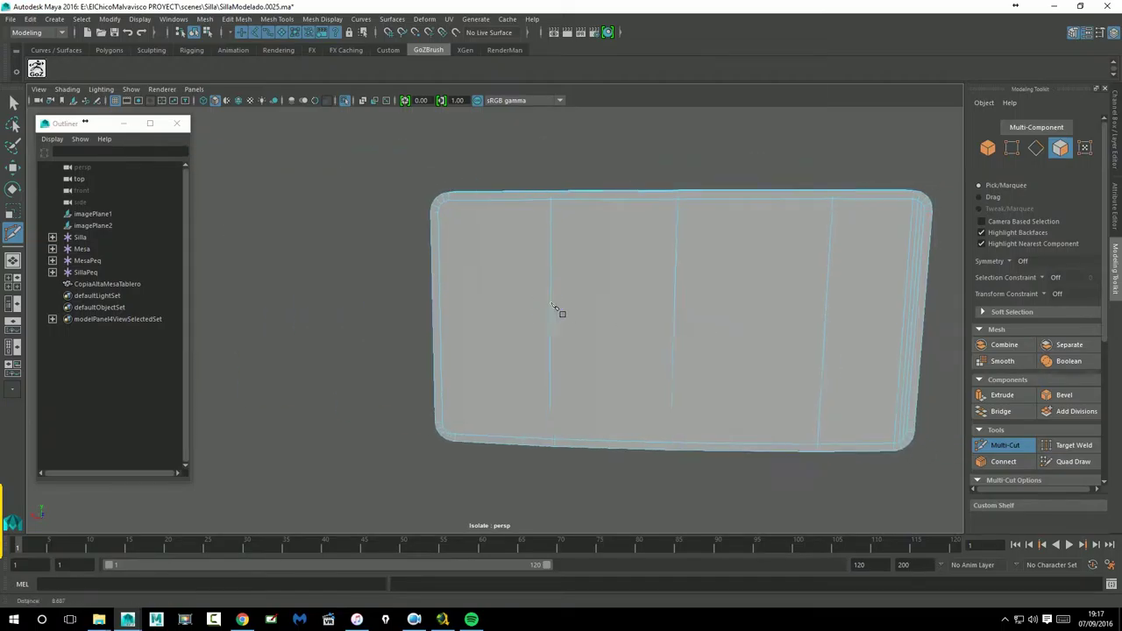
On the rear side, Multi-Cut three vertical edges at the left end between matching upper and lower corner vertices.
{"action": "right_click_drag", "start_coordinate": [553, 306], "coordinate": [764, 293], "text": "alt"}
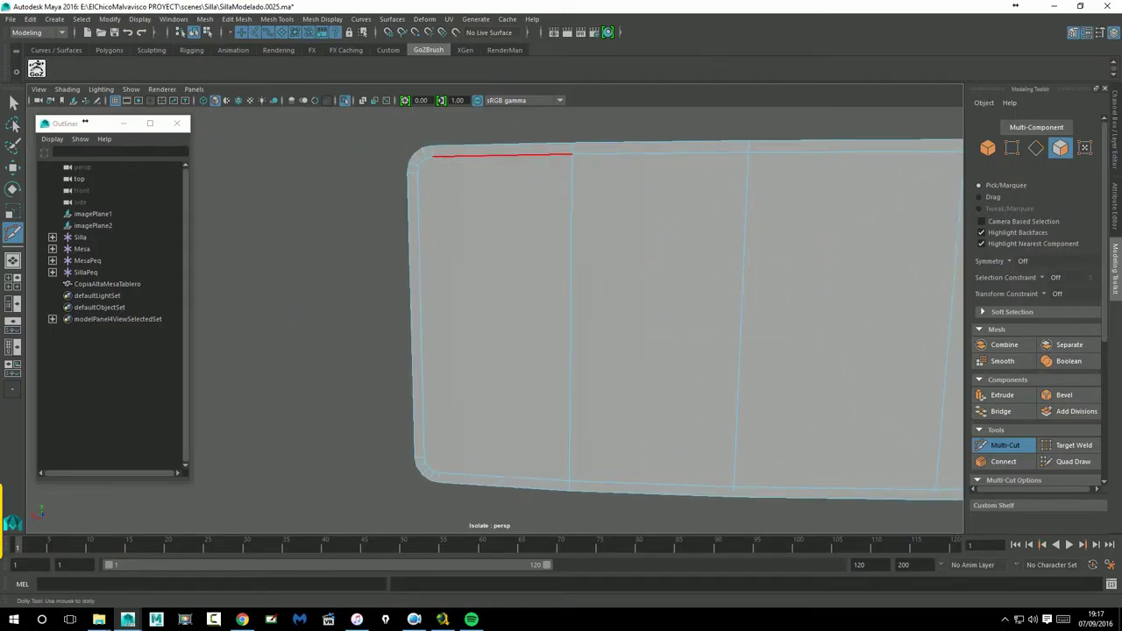
{"action": "left_click", "coordinate": [439, 474]}
{"action": "right_click", "coordinate": [471, 225]}
{"action": "left_click", "coordinate": [426, 159]}
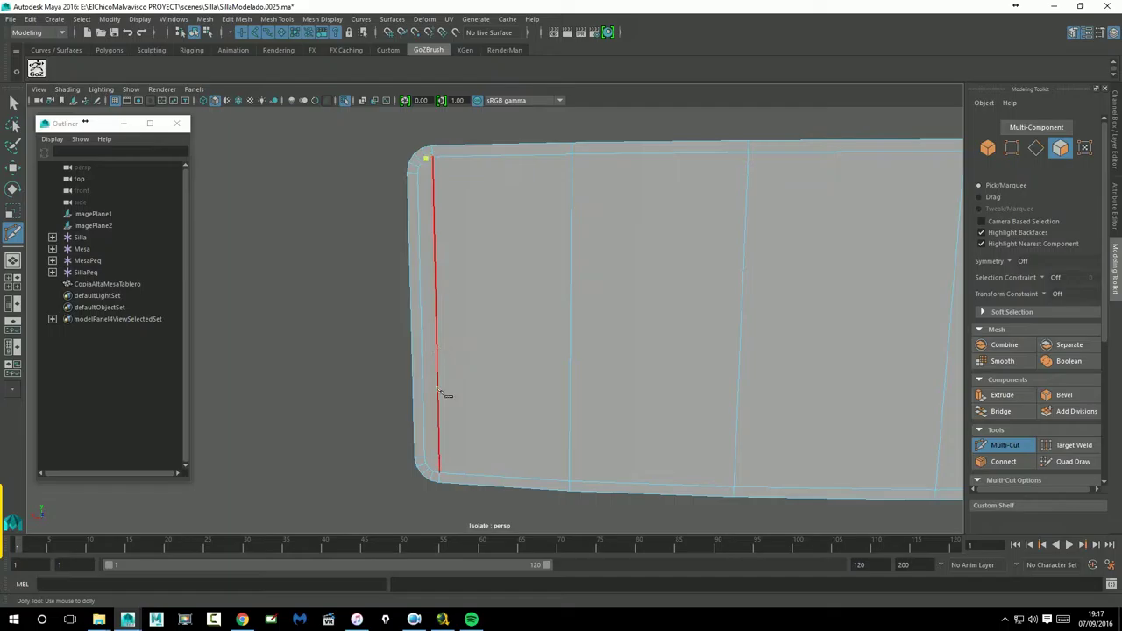
{"action": "left_click", "coordinate": [433, 473]}
{"action": "key", "text": "Return"}
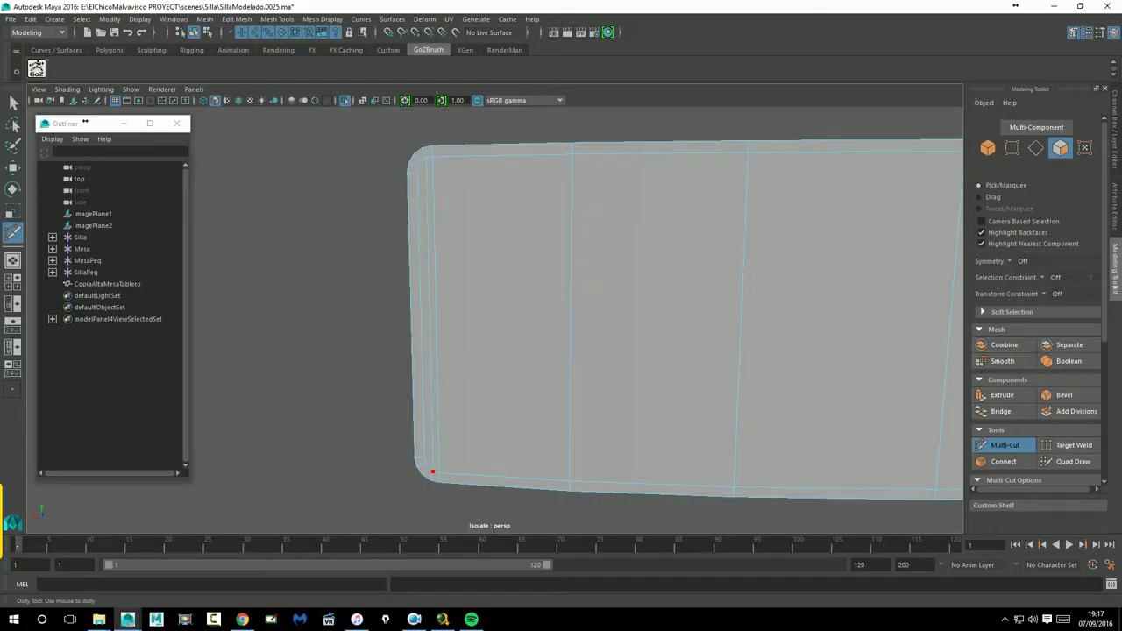
{"action": "left_click", "coordinate": [420, 168]}
{"action": "left_click_drag", "start_coordinate": [646, 380], "coordinate": [682, 403], "text": "alt"}
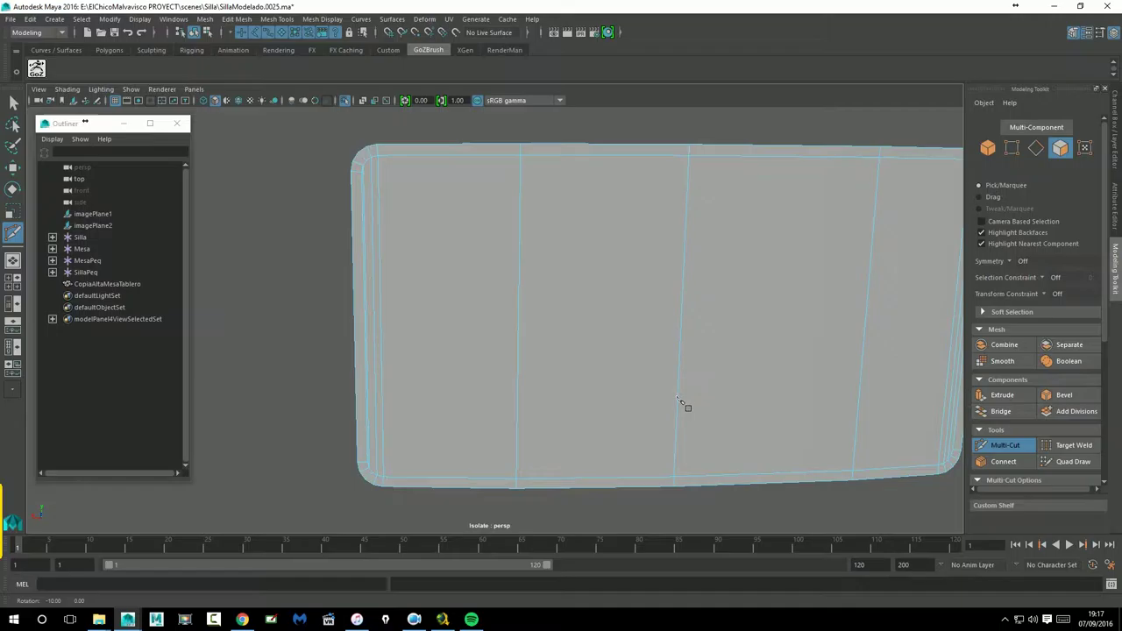
Multi-Cut a horizontal edge across the rear side just below the top rim, from the left corner to the right corner.
{"action": "left_click", "coordinate": [362, 174]}
{"action": "middle_click_drag", "start_coordinate": [895, 263], "coordinate": [576, 321], "text": "alt"}
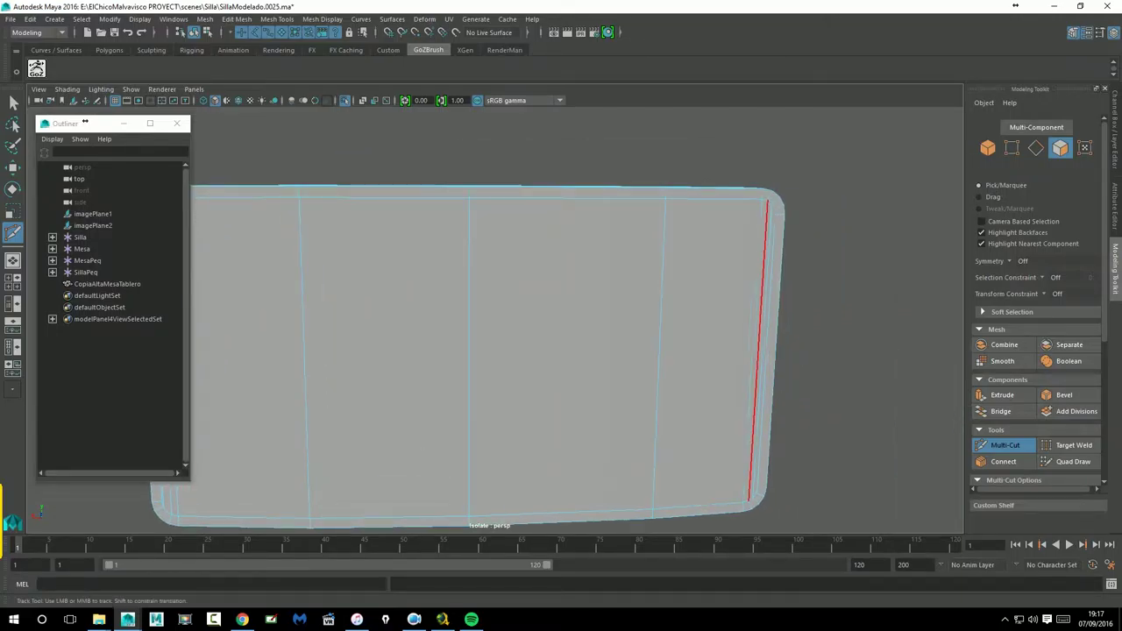
{"action": "left_click", "coordinate": [777, 226]}
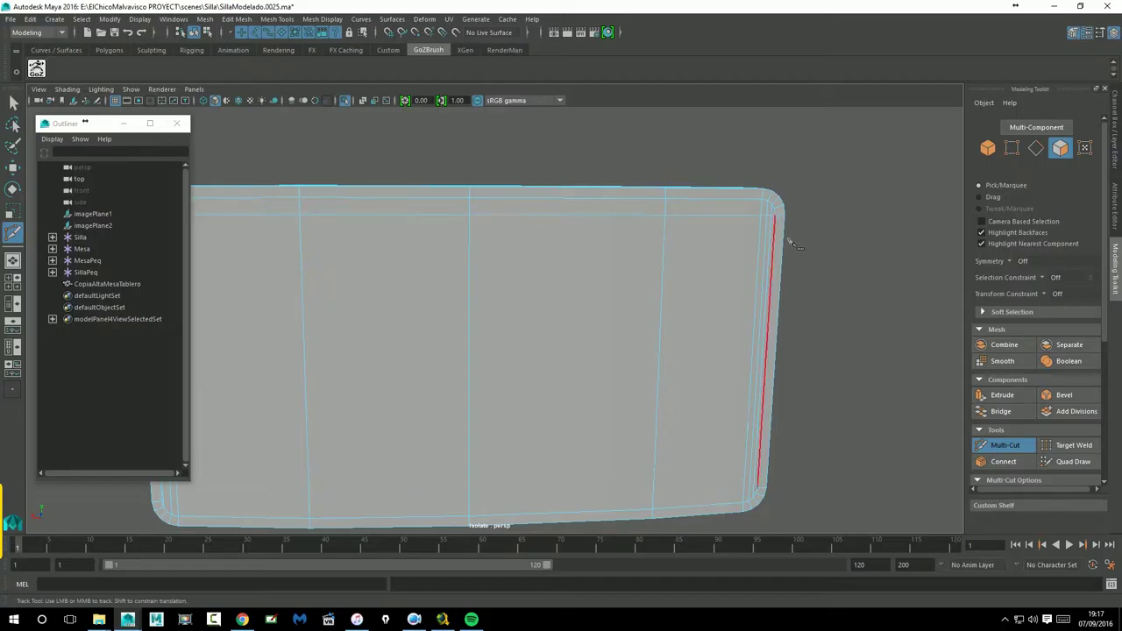
Multi-Cut a horizontal edge across the rear side just above the bottom rim, joining the two lower corners.
{"action": "middle_click_drag", "start_coordinate": [848, 386], "coordinate": [895, 271], "text": "alt"}
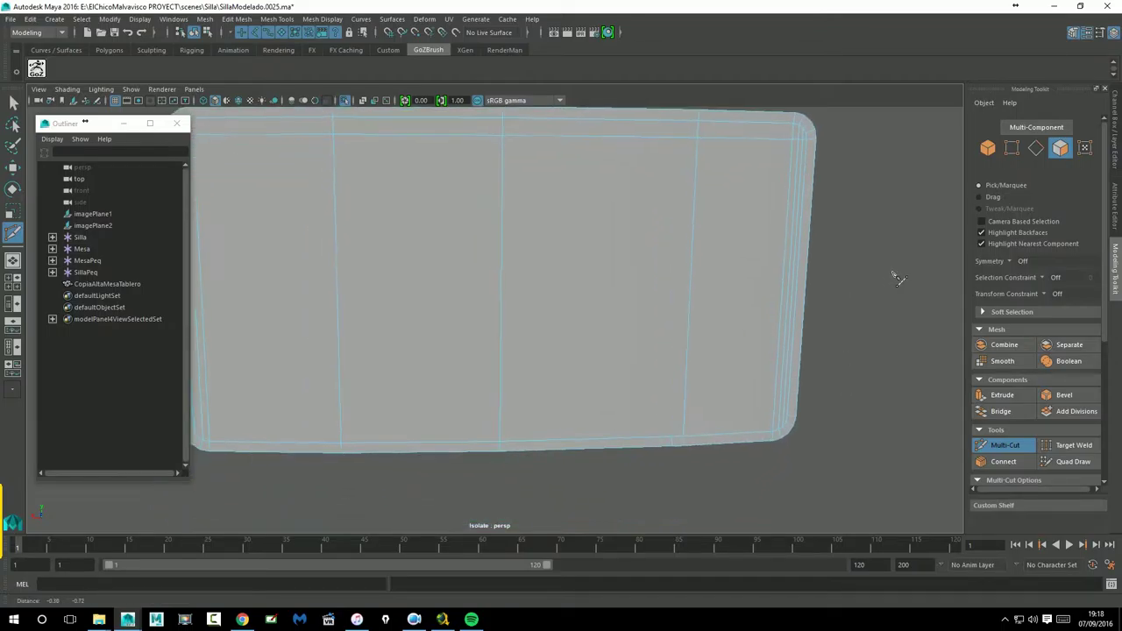
{"action": "middle_click_drag", "start_coordinate": [793, 427], "coordinate": [931, 391], "text": "alt"}
{"action": "left_click", "coordinate": [347, 399]}
{"action": "scroll", "coordinate": [434, 454], "scroll_direction": "down", "scroll_amount": 5}
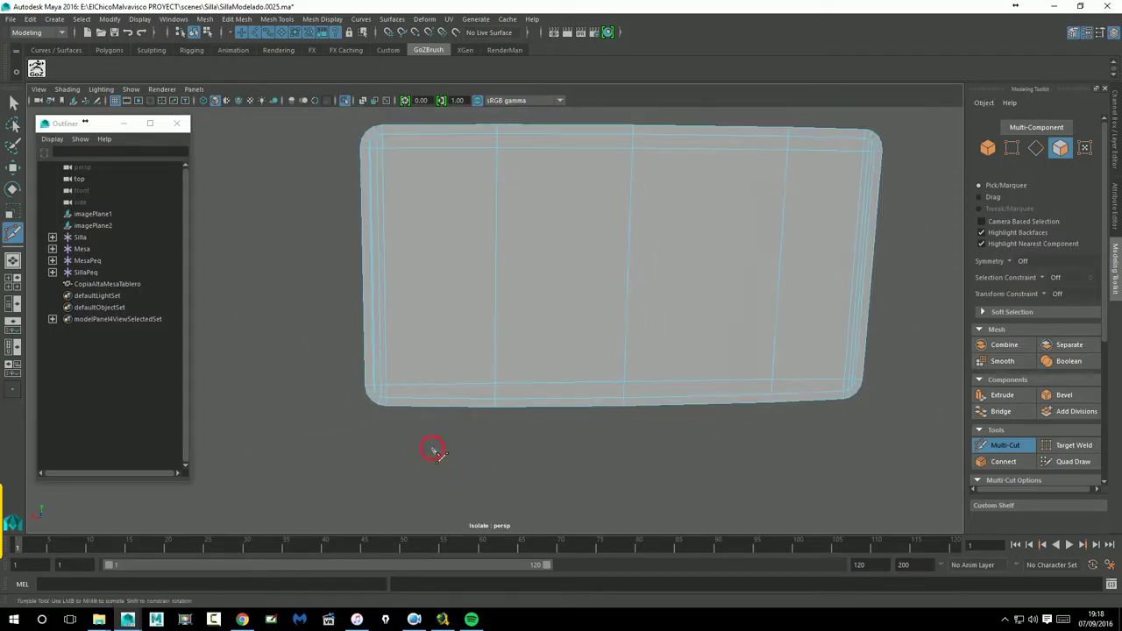
{"action": "scroll", "coordinate": [656, 421], "scroll_direction": "up", "scroll_amount": 8}
{"action": "left_click_drag", "start_coordinate": [501, 386], "coordinate": [422, 419], "text": "alt"}
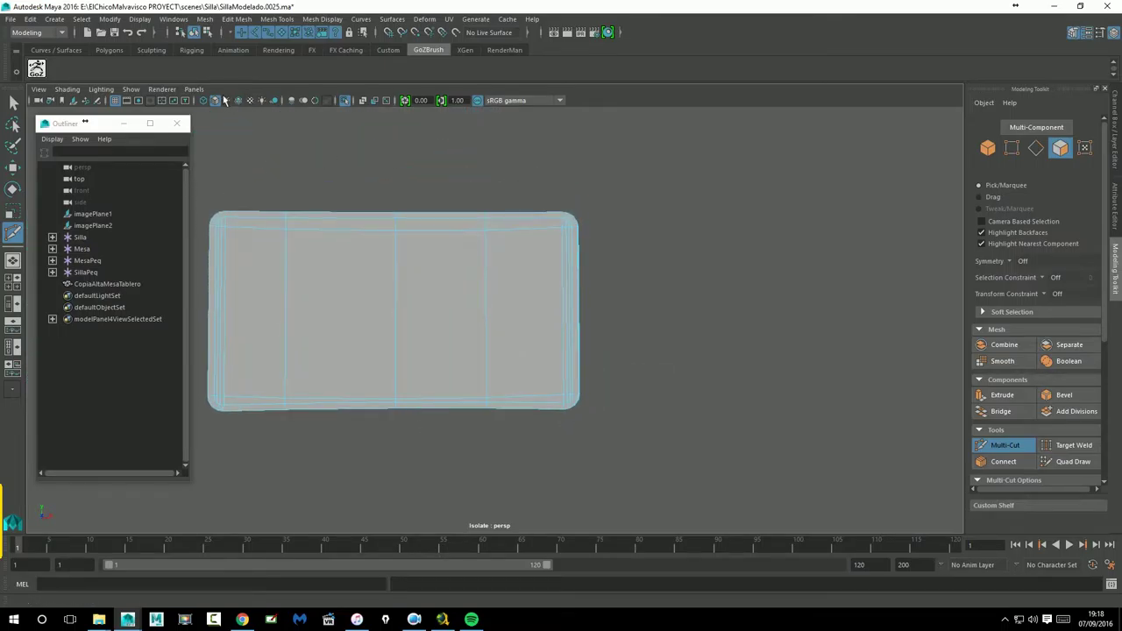
Inspect the backrest's checker texture and smoothed lower corner in textured shading, and restore the untextured, unsmoothed display.
{"action": "left_click", "coordinate": [250, 100]}
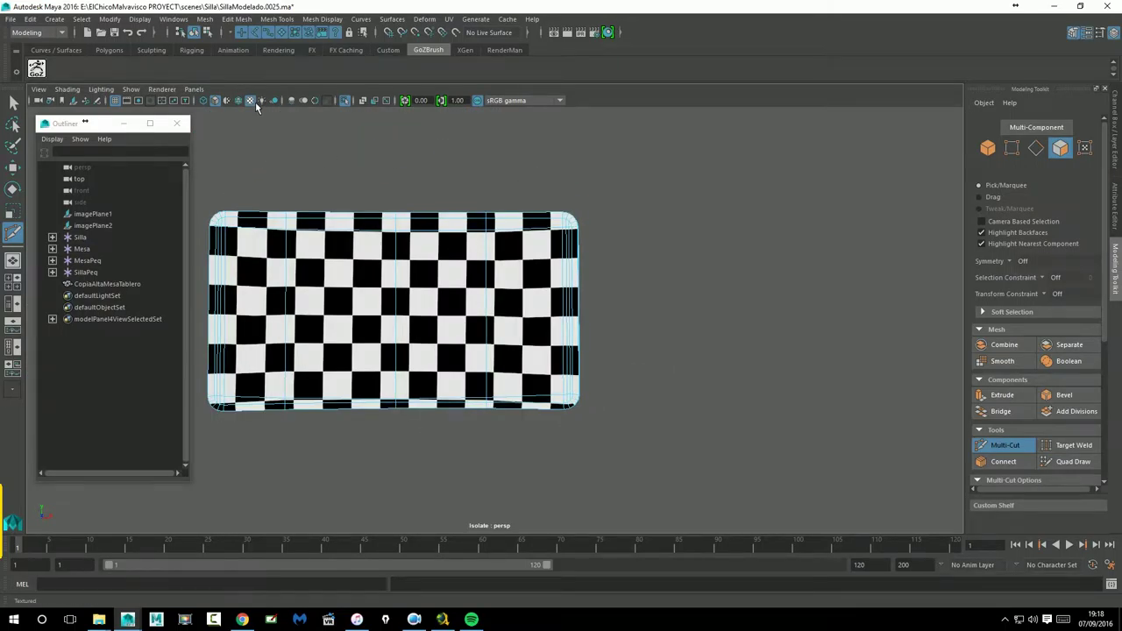
{"action": "middle_click_drag", "start_coordinate": [684, 298], "coordinate": [777, 318], "text": "alt"}
{"action": "left_click_drag", "start_coordinate": [780, 319], "coordinate": [723, 322], "text": "alt"}
{"action": "right_click_drag", "start_coordinate": [573, 352], "coordinate": [852, 351], "text": "alt"}
{"action": "middle_click_drag", "start_coordinate": [599, 313], "coordinate": [796, 165], "text": "alt"}
{"action": "left_click_drag", "start_coordinate": [481, 331], "coordinate": [466, 441], "text": "alt"}
{"action": "key", "text": "ctrl+z"}
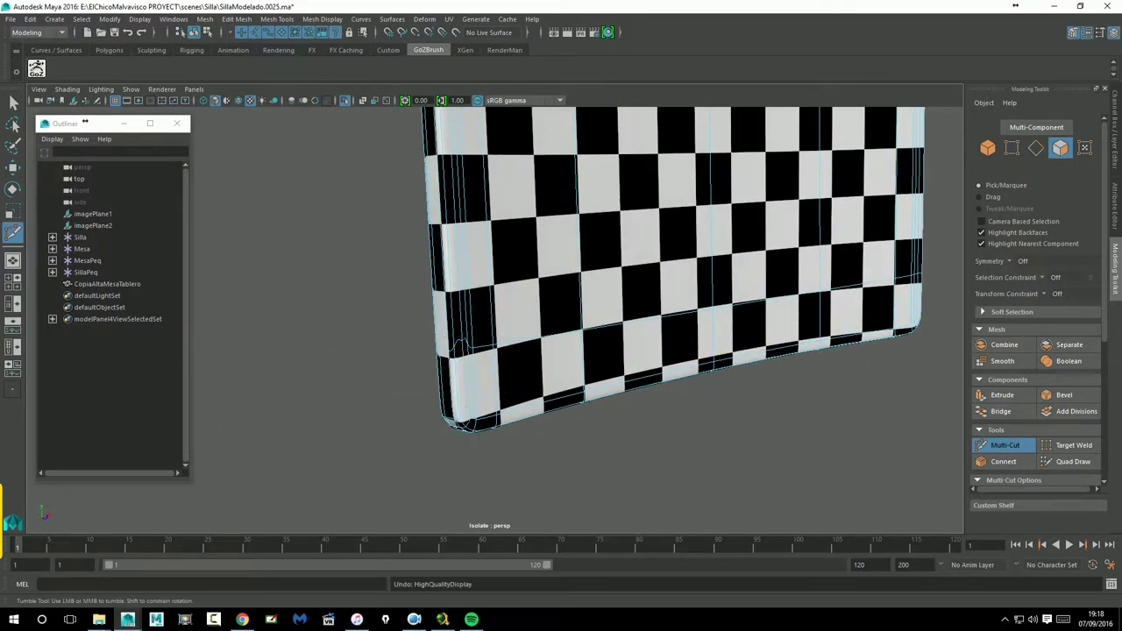
{"action": "left_click", "coordinate": [251, 101]}
{"action": "key", "text": "1"}
Try moving single vertices of the backrest's lower left corner vertically with the Move tool.
{"action": "middle_click_drag", "start_coordinate": [355, 379], "coordinate": [341, 363], "text": "alt"}
{"action": "scroll", "coordinate": [426, 358], "scroll_direction": "up", "scroll_amount": 5}
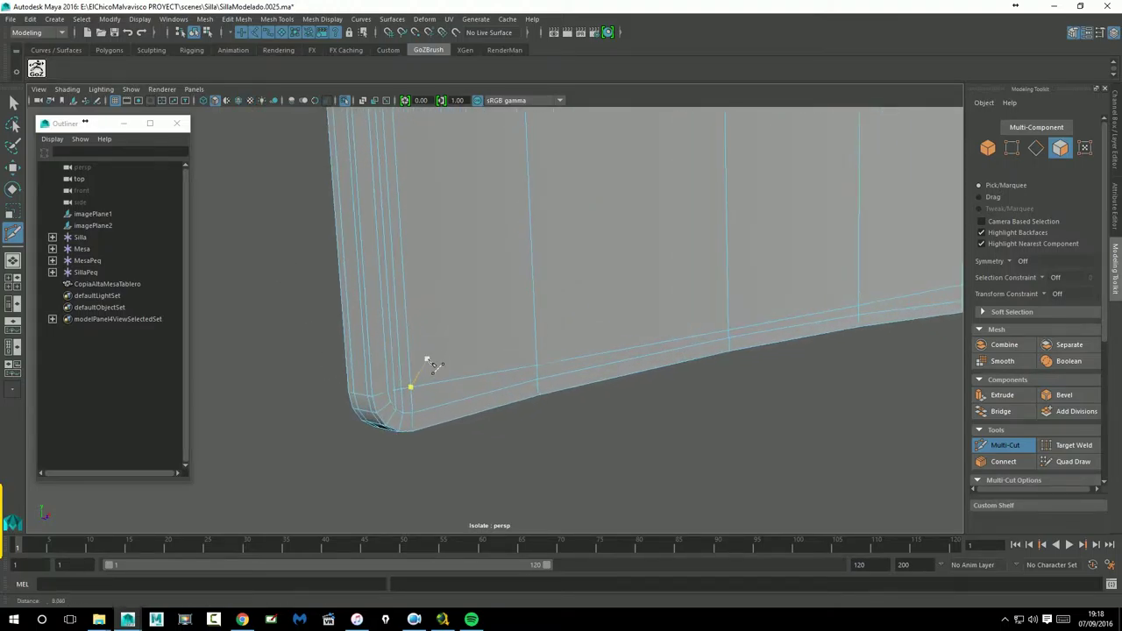
{"action": "left_click", "coordinate": [18, 168]}
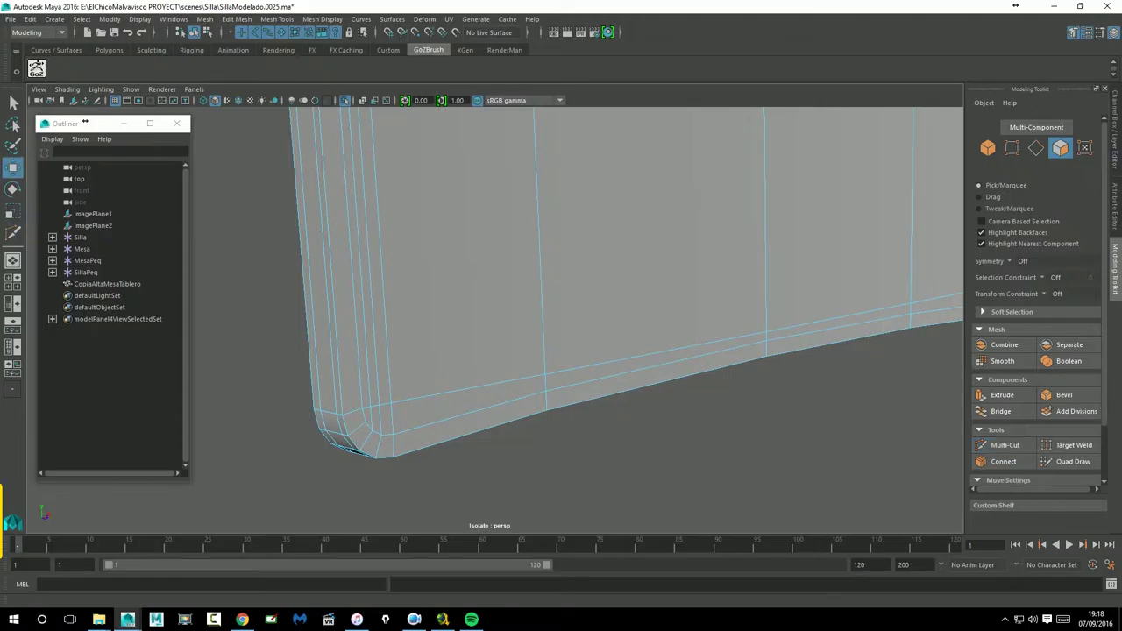
{"action": "right_click_drag", "start_coordinate": [354, 294], "coordinate": [315, 298]}
{"action": "left_click", "coordinate": [368, 421]}
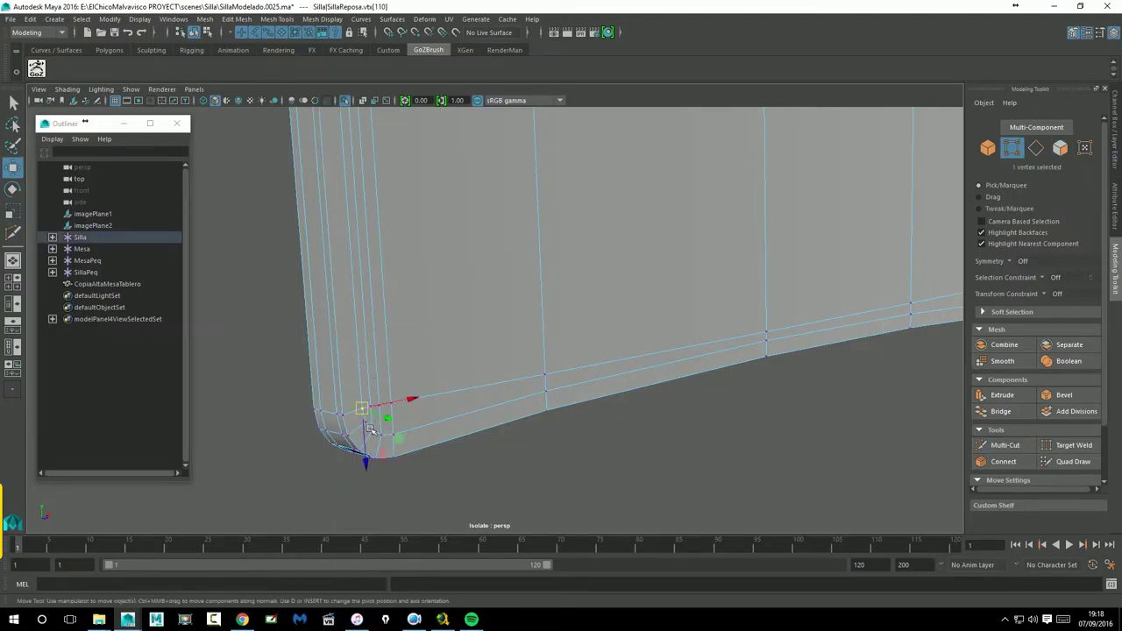
{"action": "left_click_drag", "start_coordinate": [358, 474], "coordinate": [347, 385]}
{"action": "left_click", "coordinate": [372, 457]}
{"action": "key", "text": "ctrl+z"}
{"action": "left_click", "coordinate": [352, 427]}
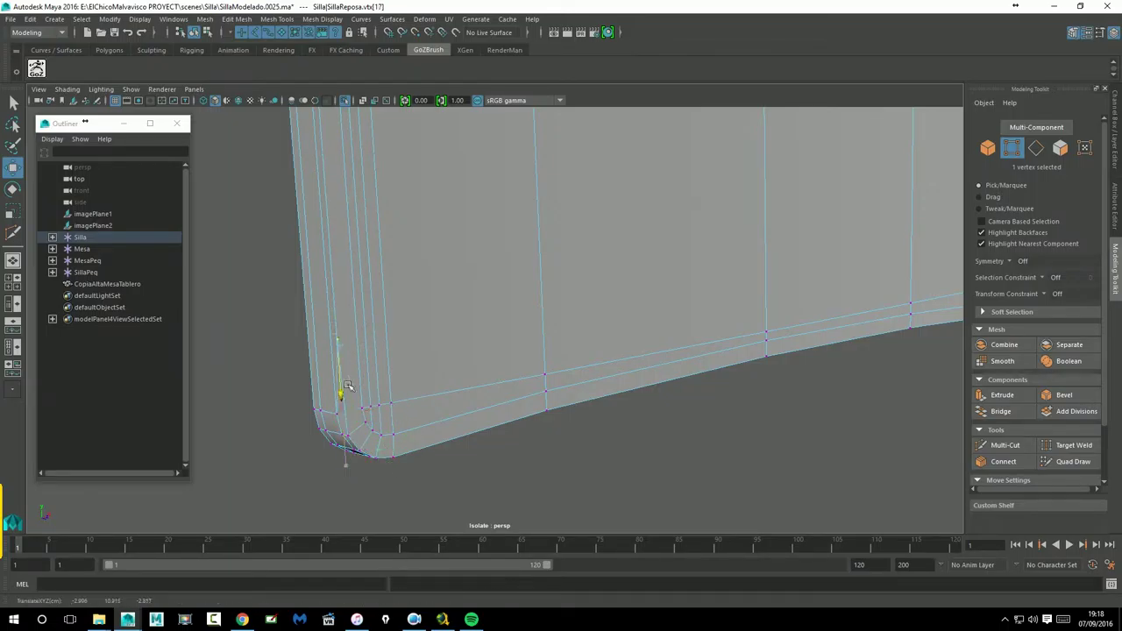
Preview the backrest smoothed, try moving the lower left corner's inner vertex upward, undo the move and return to the unsmoothed display.
{"action": "key", "text": "3"}
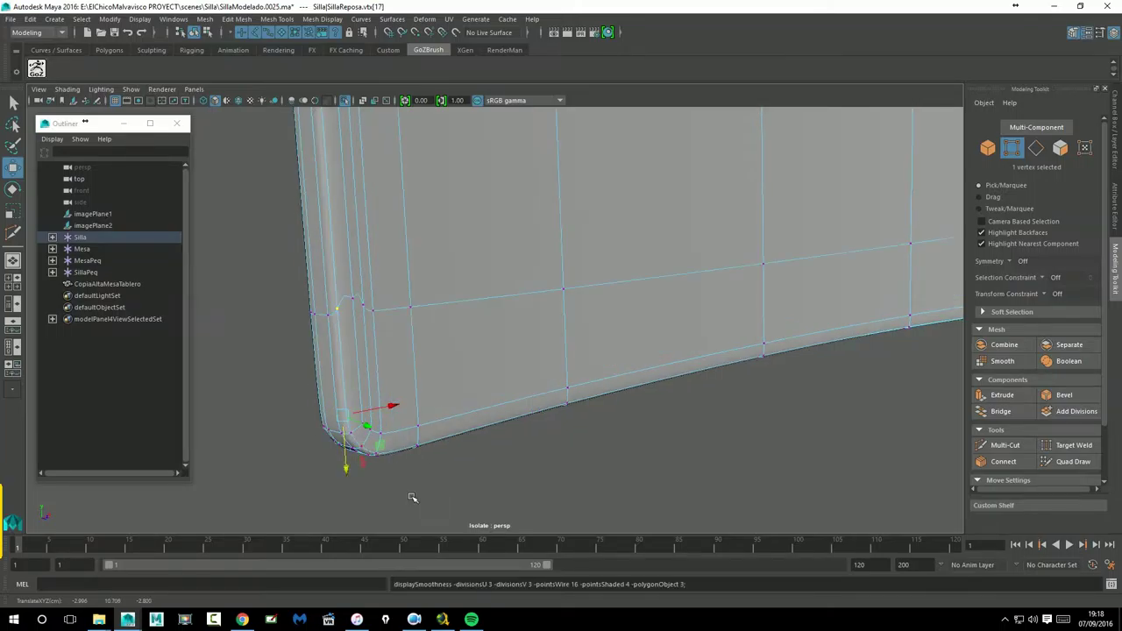
{"action": "left_click", "coordinate": [357, 304]}
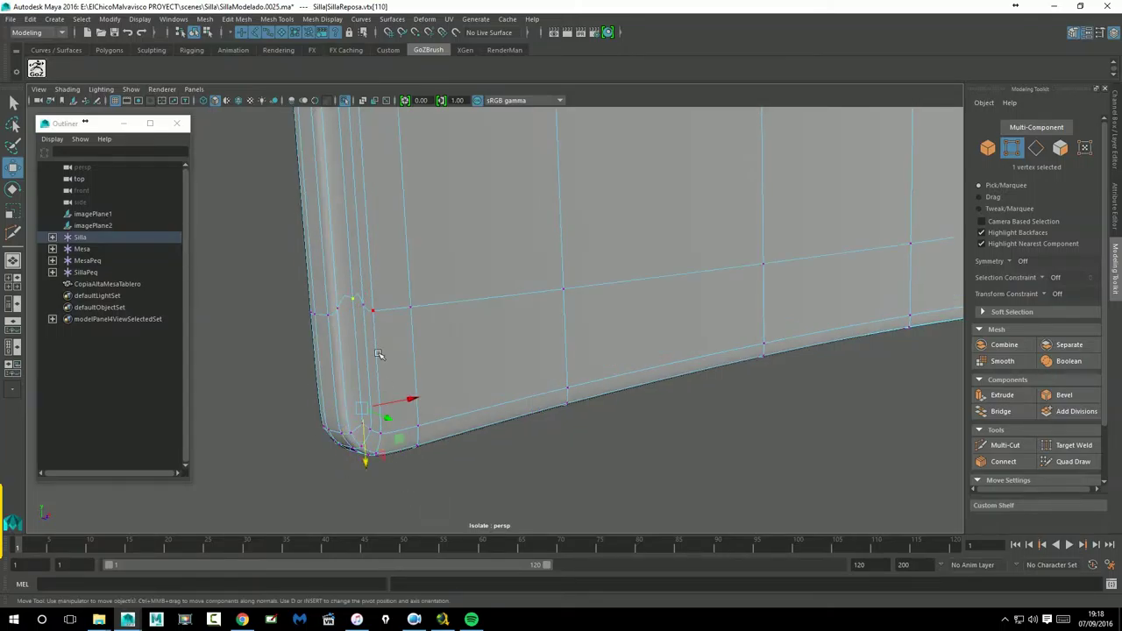
{"action": "left_click", "coordinate": [463, 494]}
{"action": "left_click_drag", "start_coordinate": [464, 494], "coordinate": [485, 409], "text": "alt"}
{"action": "right_click_drag", "start_coordinate": [386, 335], "coordinate": [515, 343], "text": "alt"}
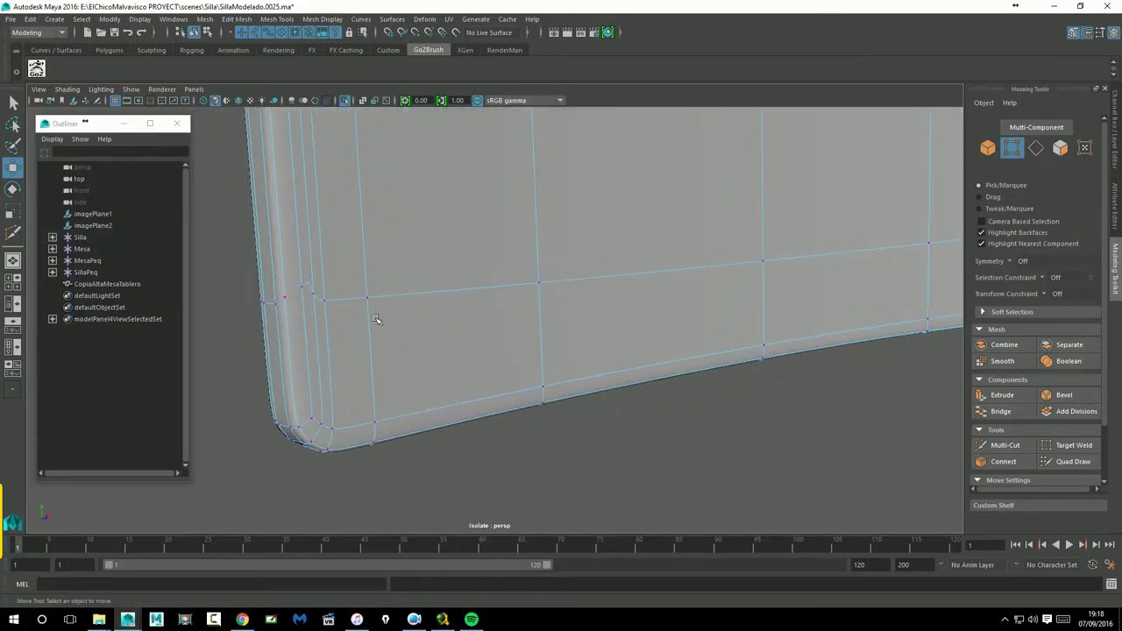
{"action": "left_click", "coordinate": [309, 299]}
{"action": "left_click_drag", "start_coordinate": [321, 466], "coordinate": [322, 355]}
{"action": "key", "text": "ctrl+z"}
{"action": "key", "text": "1"}
Frame the lower left corner, try repositioning three of its inner vertices one by one, and undo the moves.
{"action": "left_click_drag", "start_coordinate": [368, 486], "coordinate": [453, 436], "text": "alt"}
{"action": "right_click_drag", "start_coordinate": [454, 435], "coordinate": [568, 452], "text": "alt"}
{"action": "key", "text": "f"}
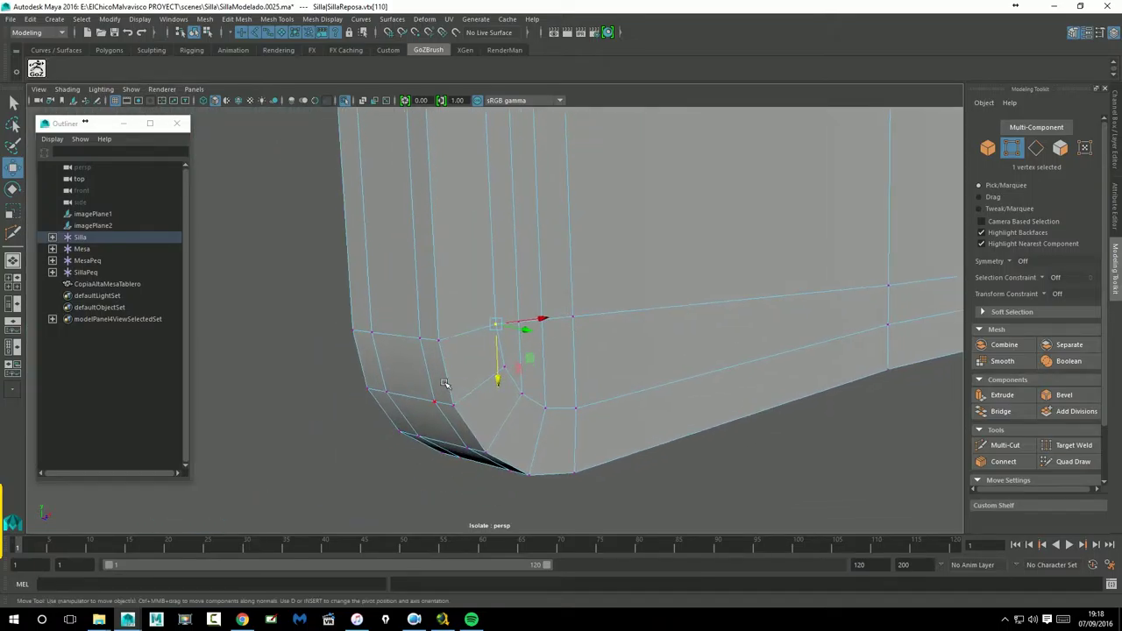
{"action": "left_click", "coordinate": [514, 375]}
{"action": "mouse_move", "coordinate": [516, 412]}
{"action": "left_mouse_down"}
{"action": "mouse_move", "coordinate": [513, 427]}
{"action": "mouse_move", "coordinate": [507, 417]}
{"action": "left_mouse_up"}
{"action": "left_click", "coordinate": [499, 327]}
{"action": "left_click_drag", "start_coordinate": [529, 328], "coordinate": [537, 342]}
{"action": "left_click", "coordinate": [520, 324]}
{"action": "left_click_drag", "start_coordinate": [545, 330], "coordinate": [465, 365]}
{"action": "key", "text": "ctrl+z"}
{"action": "key", "text": "ctrl+z"}
{"action": "key", "text": "ctrl+z"}
Try shifting two of the lower left corner's inner vertices in depth again, and undo the moves.
{"action": "left_click", "coordinate": [439, 342]}
{"action": "key", "text": "ctrl+z"}
{"action": "left_click", "coordinate": [521, 324]}
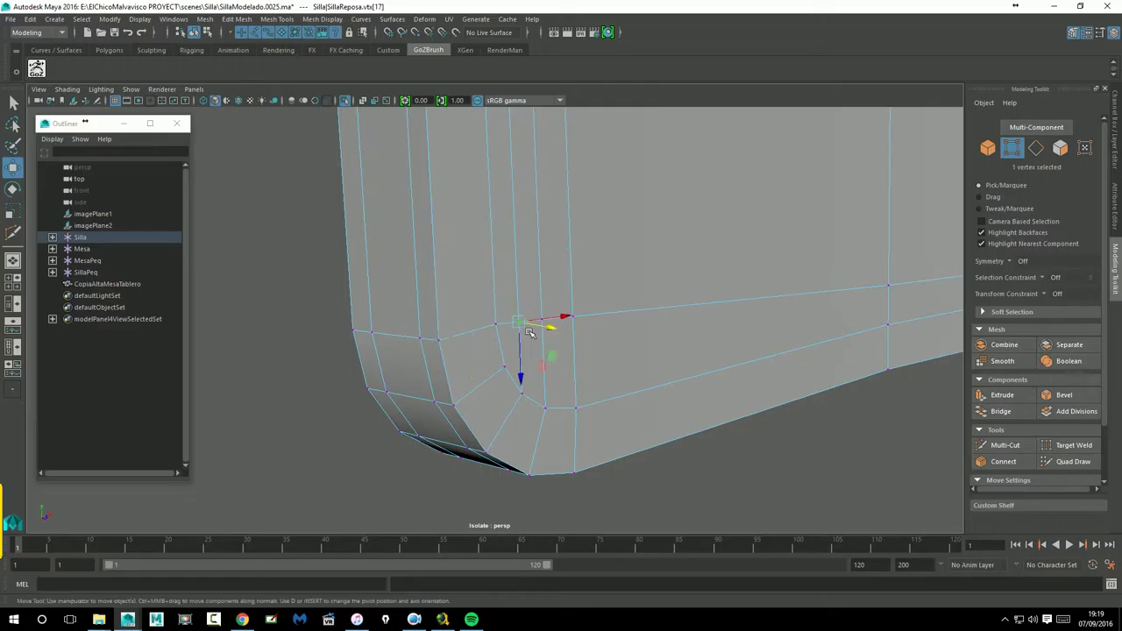
{"action": "left_click_drag", "start_coordinate": [557, 336], "coordinate": [525, 335]}
{"action": "key", "text": "ctrl+z"}
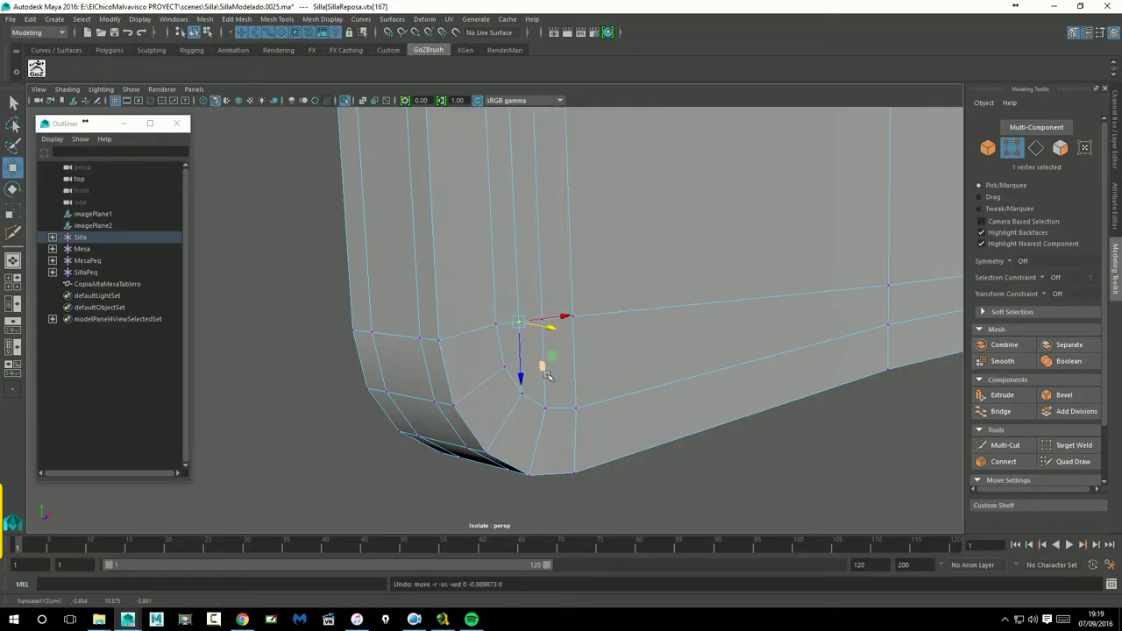
{"action": "left_click", "coordinate": [511, 375]}
{"action": "left_click_drag", "start_coordinate": [542, 384], "coordinate": [423, 404]}
{"action": "key", "text": "f"}
{"action": "left_click_drag", "start_coordinate": [551, 399], "coordinate": [504, 396], "text": "alt"}
{"action": "key", "text": "ctrl+z"}
Pull the overlapping vertex at the backrest's upper left inner corner downward, and delete it together with the stray vertex beside it.
{"action": "scroll", "coordinate": [531, 406], "scroll_direction": "down", "scroll_amount": 8}
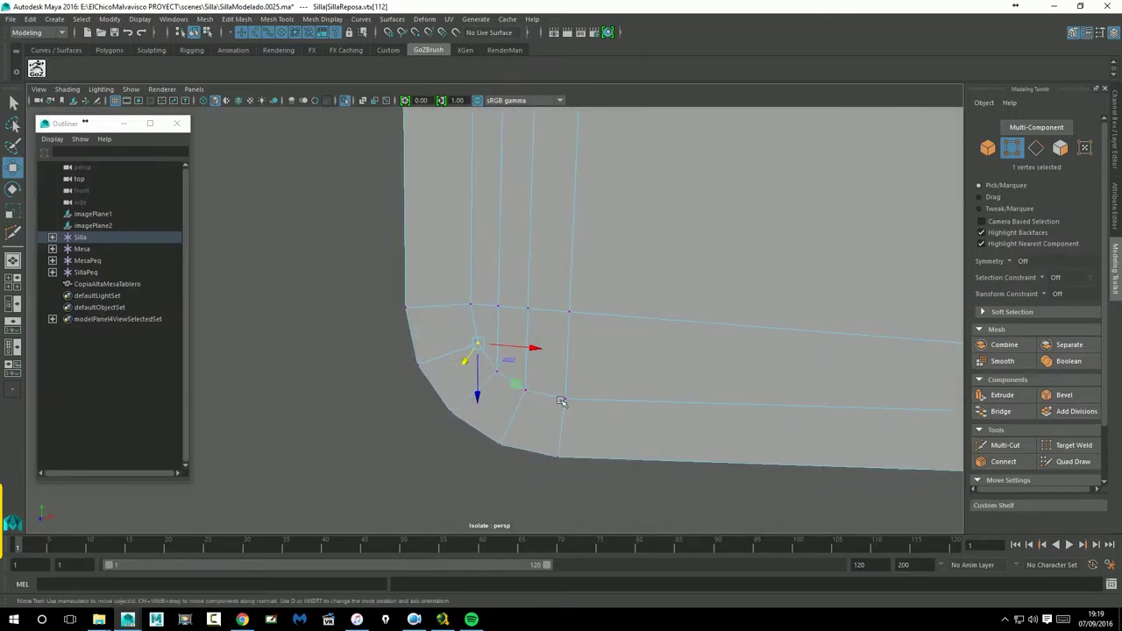
{"action": "right_click_drag", "start_coordinate": [569, 279], "coordinate": [185, 354], "text": "alt"}
{"action": "middle_click_drag", "start_coordinate": [593, 247], "coordinate": [601, 337], "text": "alt"}
{"action": "scroll", "coordinate": [526, 233], "scroll_direction": "up", "scroll_amount": 10}
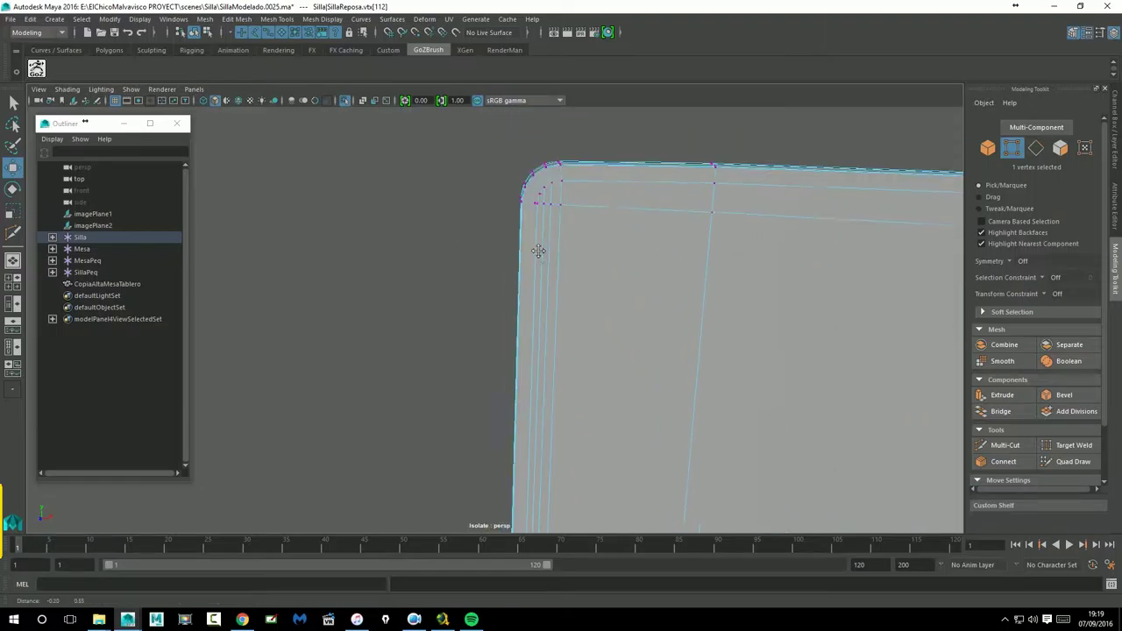
{"action": "scroll", "coordinate": [646, 187], "scroll_direction": "up", "scroll_amount": 6}
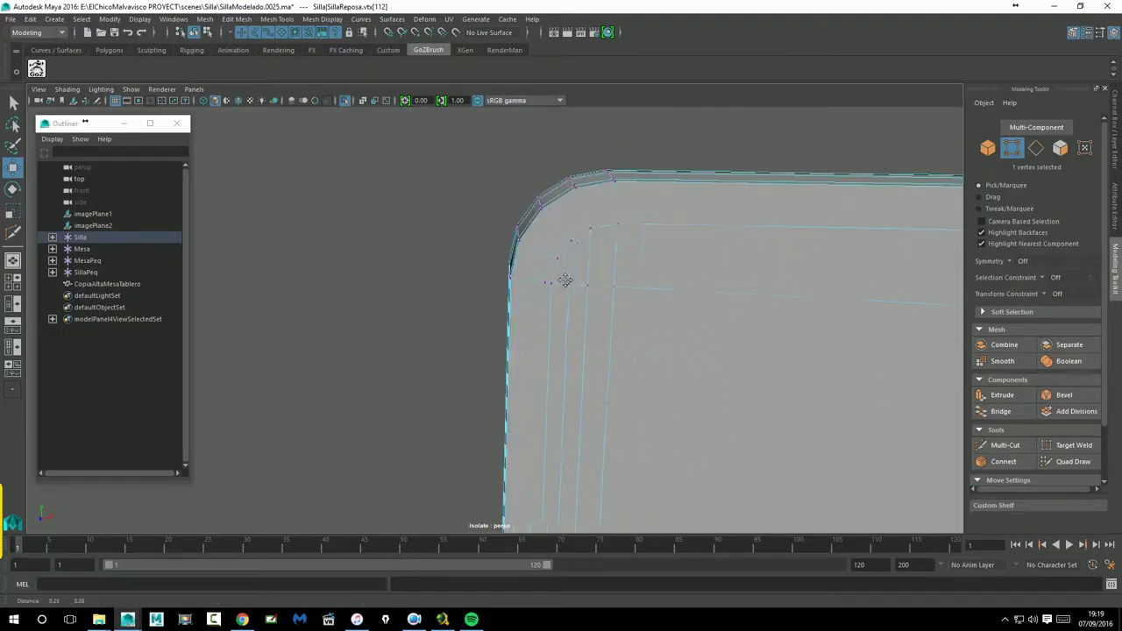
{"action": "scroll", "coordinate": [697, 262], "scroll_direction": "up", "scroll_amount": 3}
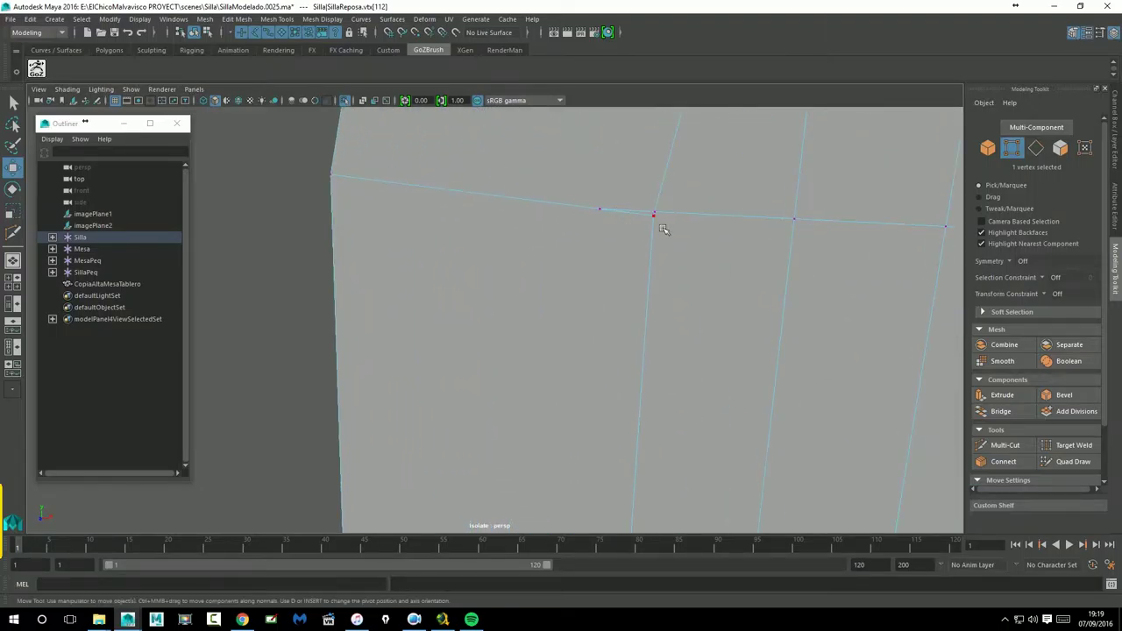
{"action": "left_click_drag", "start_coordinate": [659, 279], "coordinate": [659, 301]}
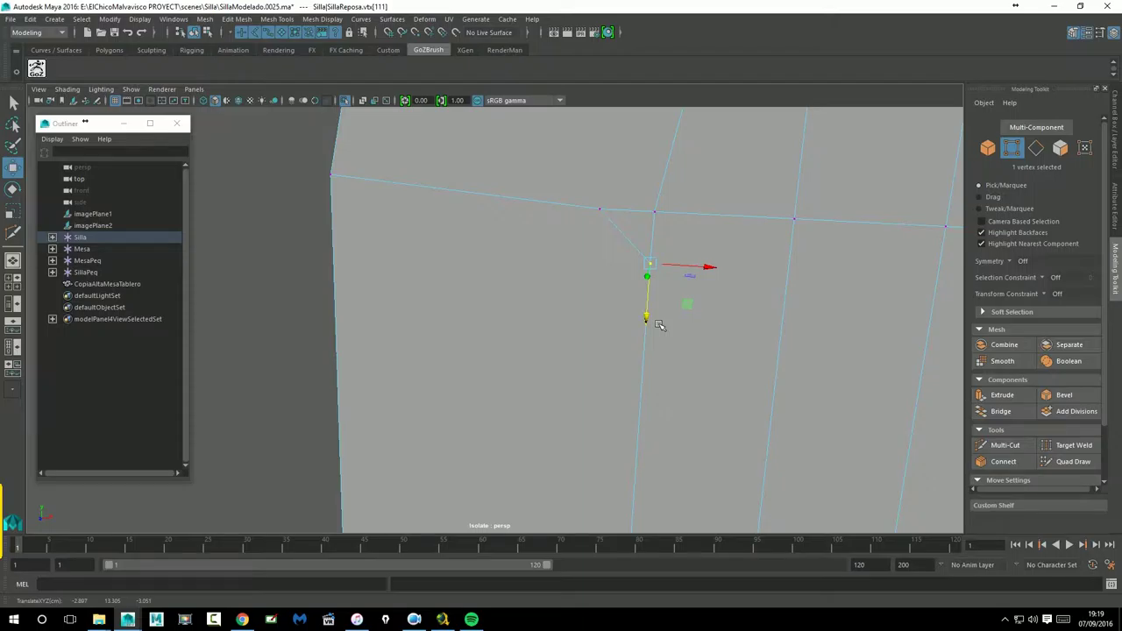
{"action": "left_click", "coordinate": [659, 326]}
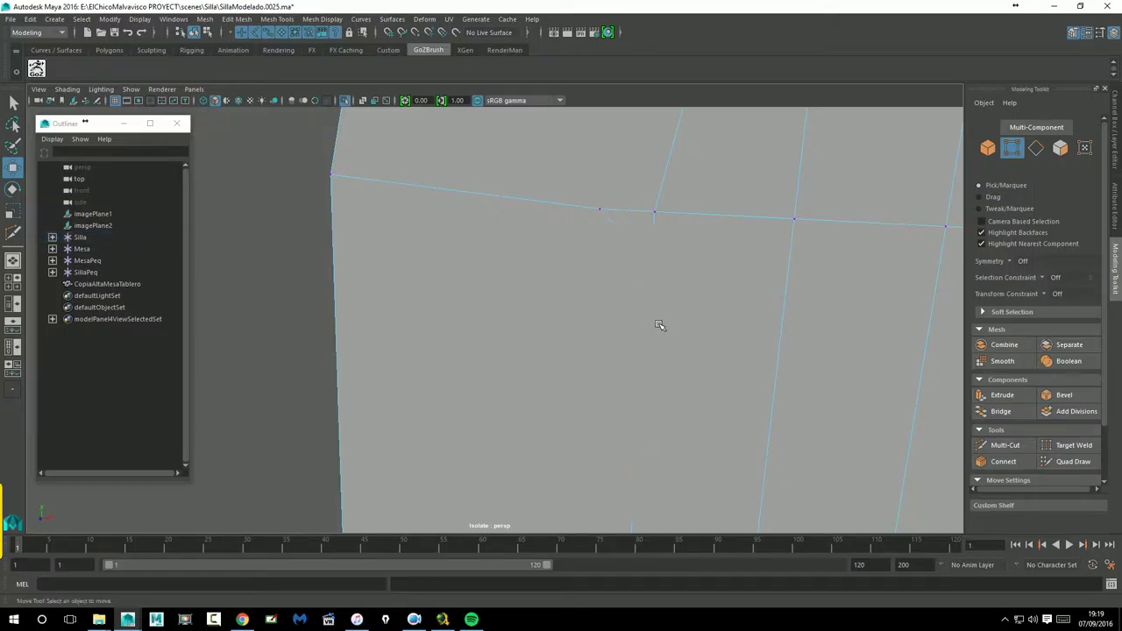
{"action": "left_click", "coordinate": [610, 222]}
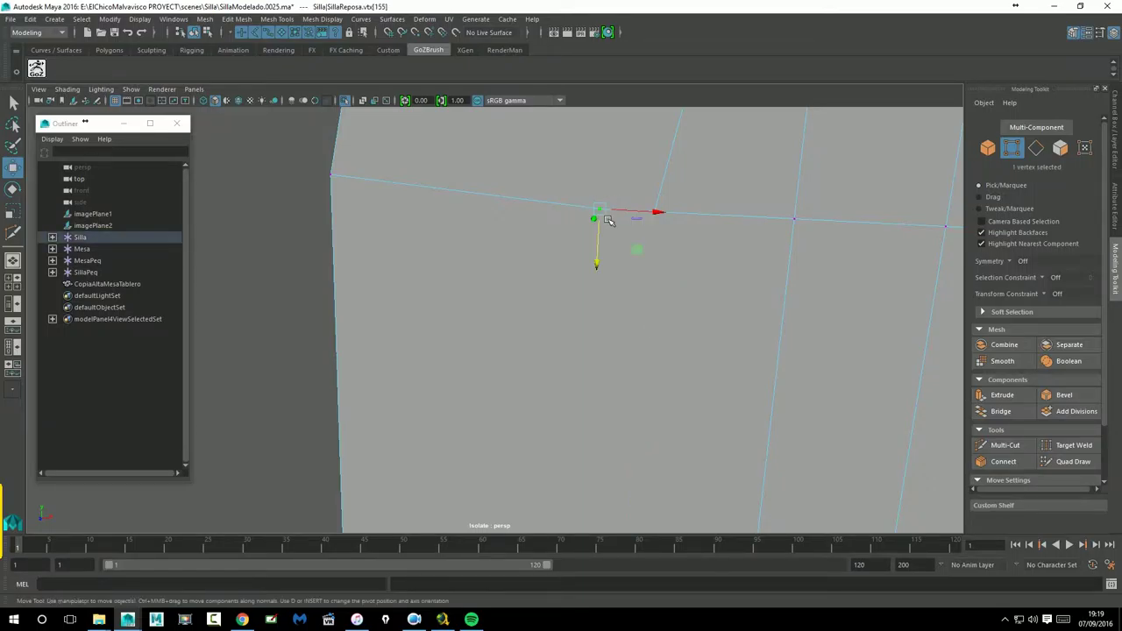
{"action": "key", "text": "Delete"}
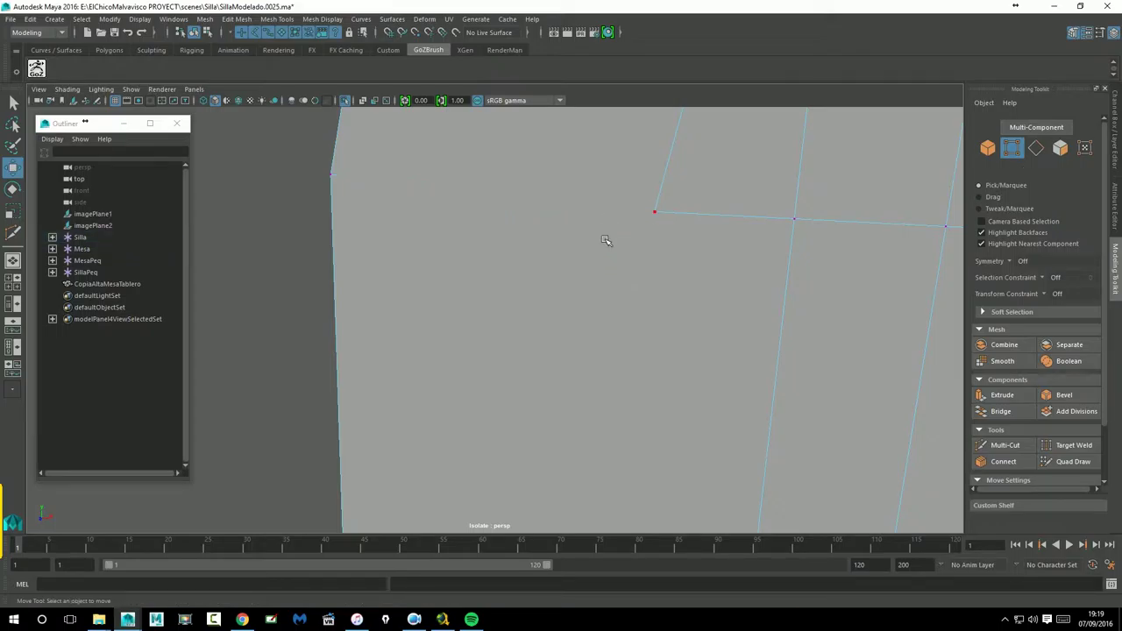
Cut new edges with Multi-Cut from the backrest's border to the upper left corner's inner vertex and down to the matching lower left vertex.
{"action": "scroll", "coordinate": [605, 240], "scroll_direction": "down", "scroll_amount": 3}
{"action": "scroll", "coordinate": [648, 192], "scroll_direction": "up", "scroll_amount": 5}
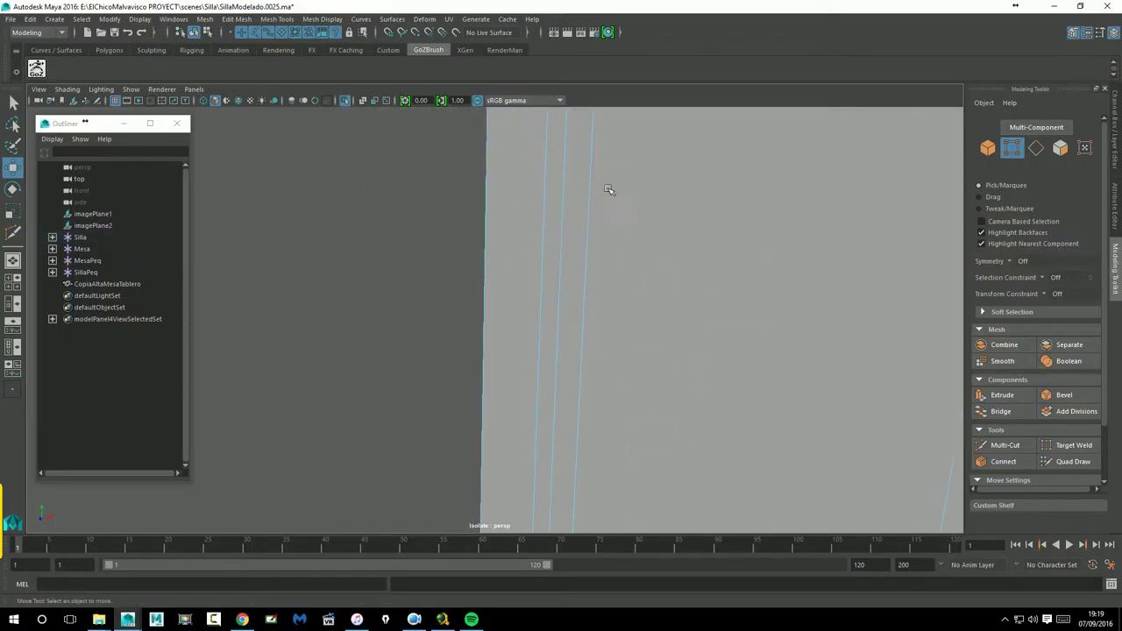
{"action": "scroll", "coordinate": [614, 351], "scroll_direction": "down", "scroll_amount": 3}
{"action": "scroll", "coordinate": [596, 346], "scroll_direction": "up", "scroll_amount": 5}
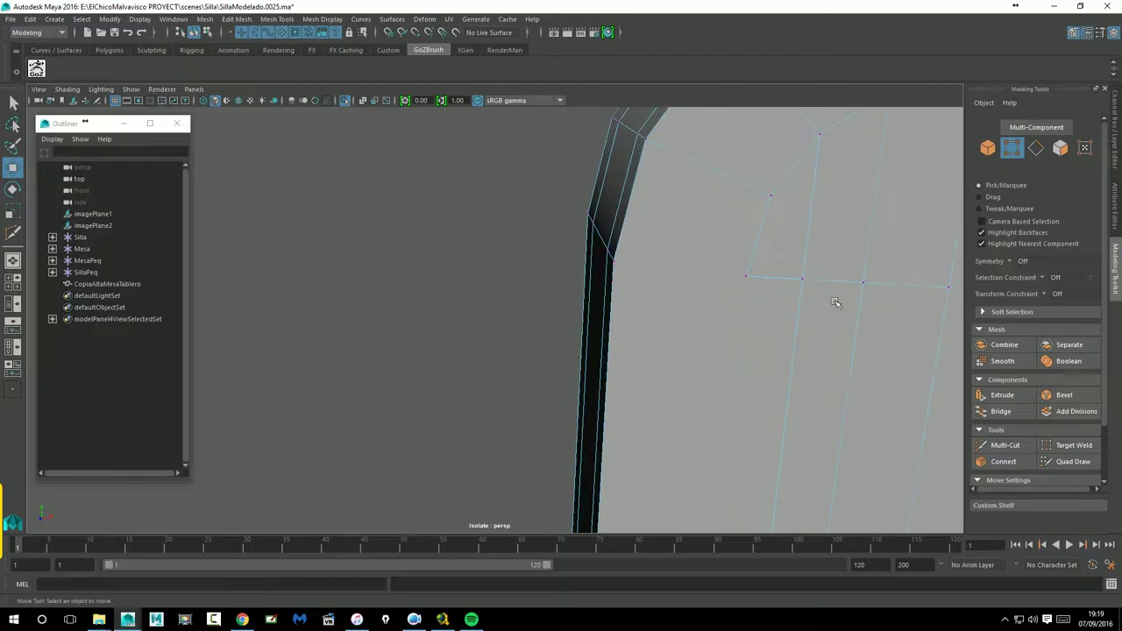
{"action": "left_click_drag", "start_coordinate": [836, 302], "coordinate": [863, 322], "text": "alt"}
{"action": "left_click", "coordinate": [1005, 446]}
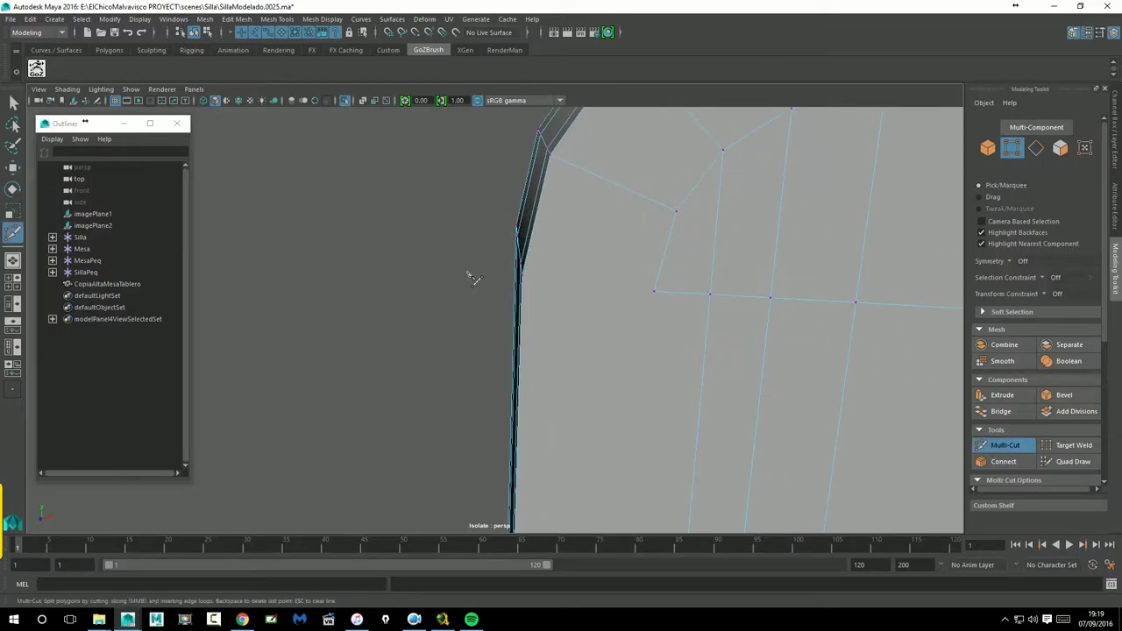
{"action": "left_click", "coordinate": [524, 279]}
{"action": "left_click", "coordinate": [655, 291]}
{"action": "scroll", "coordinate": [672, 376], "scroll_direction": "down", "scroll_amount": 10}
{"action": "middle_click_drag", "start_coordinate": [633, 415], "coordinate": [637, 170], "text": "alt"}
{"action": "middle_click_drag", "start_coordinate": [592, 451], "coordinate": [595, 444], "text": "alt"}
{"action": "left_click_drag", "start_coordinate": [596, 443], "coordinate": [622, 439], "text": "alt"}
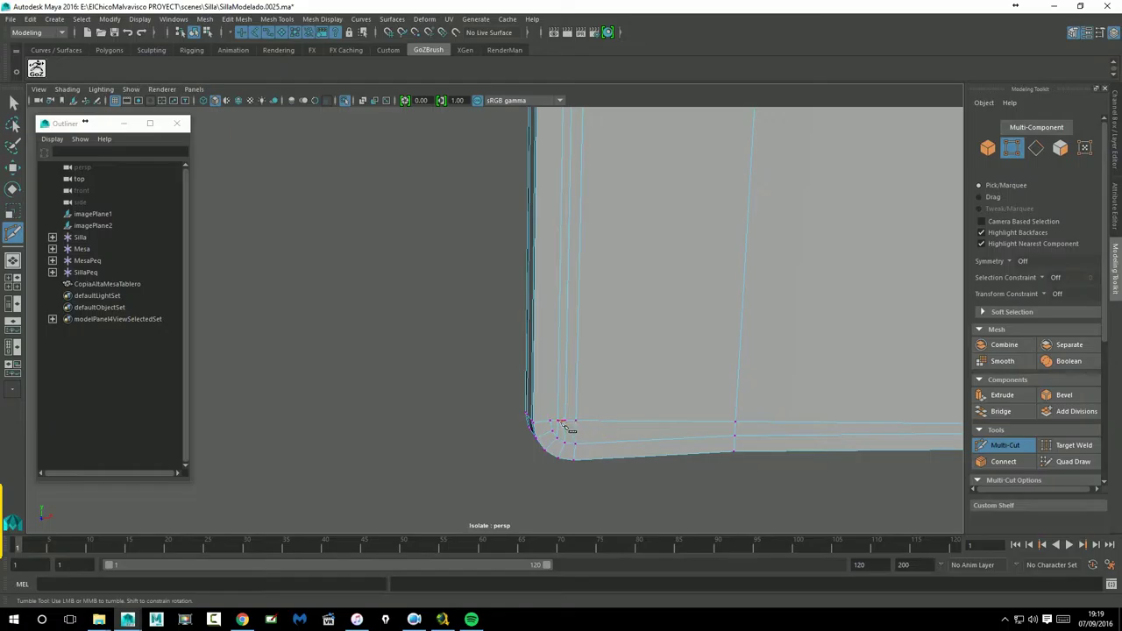
{"action": "middle_click_drag", "start_coordinate": [570, 229], "coordinate": [561, 535], "text": "alt"}
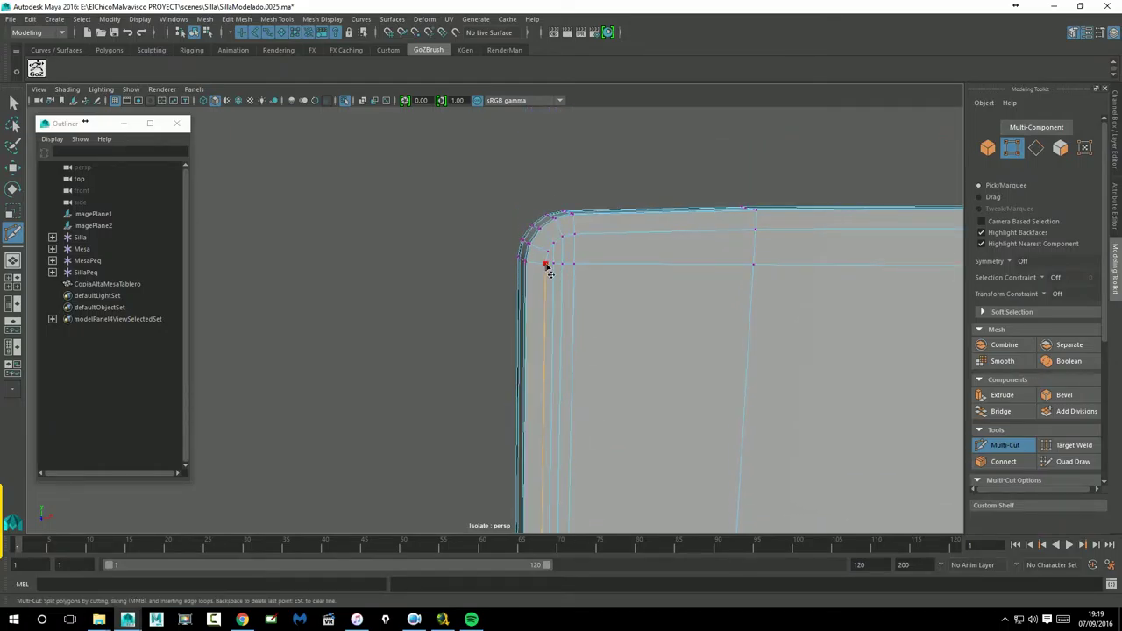
Preview the backrest smoothed, and return to object mode with the whole backrest selected.
{"action": "left_click", "coordinate": [15, 168]}
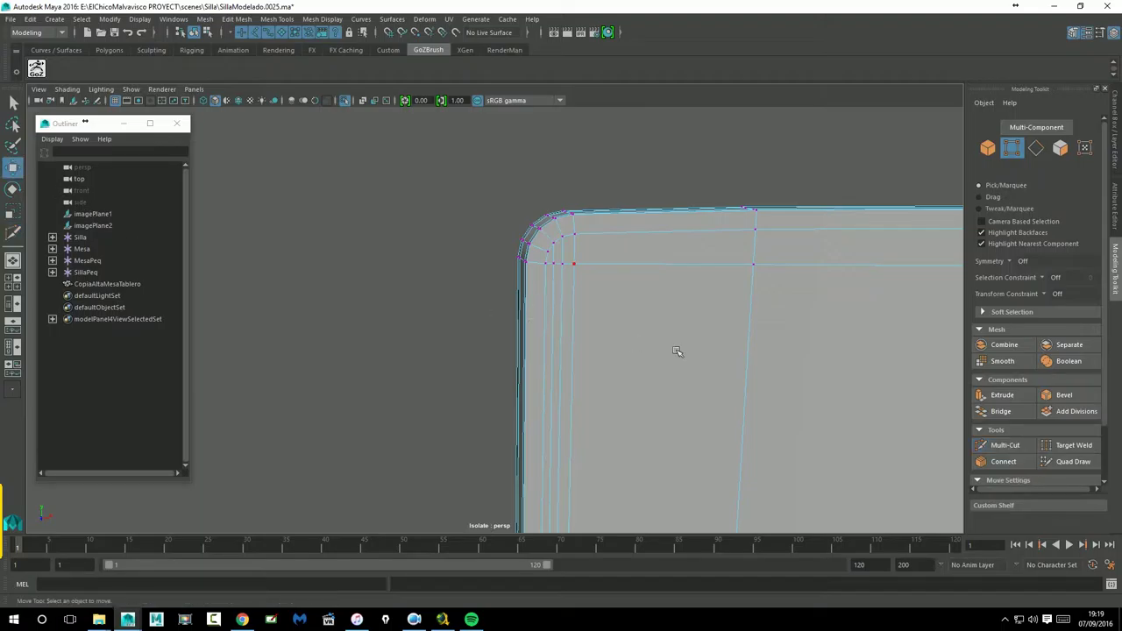
{"action": "middle_click_drag", "start_coordinate": [676, 350], "coordinate": [570, 294], "text": "alt"}
{"action": "key", "text": "3"}
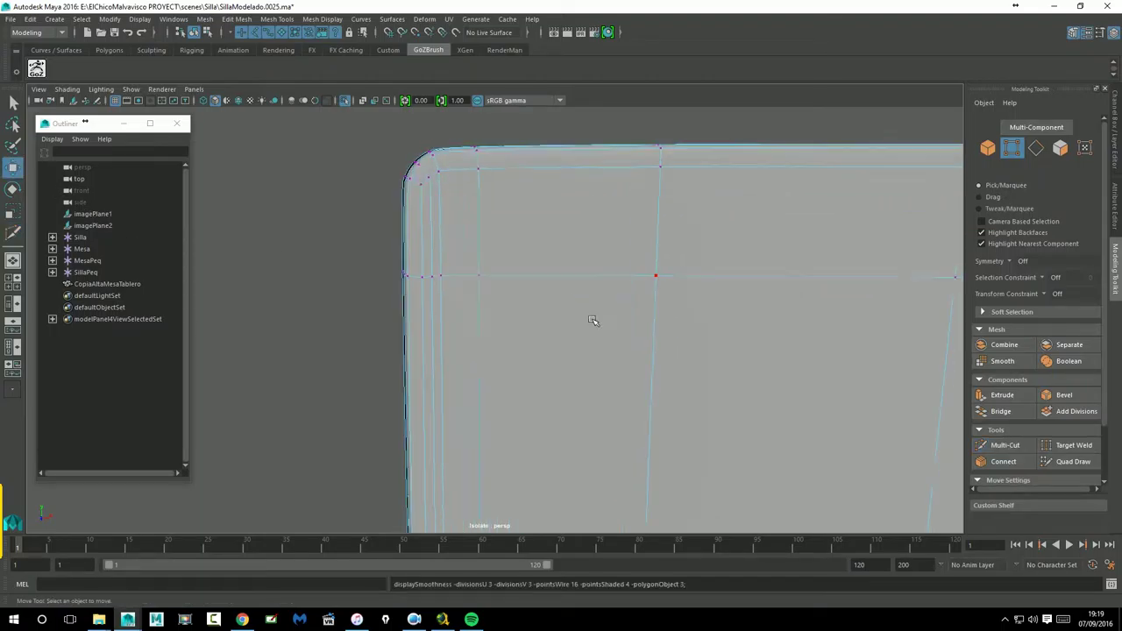
{"action": "left_click_drag", "start_coordinate": [612, 384], "coordinate": [774, 409], "text": "alt"}
{"action": "middle_click_drag", "start_coordinate": [217, 372], "coordinate": [406, 345], "text": "alt"}
{"action": "left_click_drag", "start_coordinate": [406, 345], "coordinate": [698, 367], "text": "alt"}
{"action": "right_click_drag", "start_coordinate": [698, 367], "coordinate": [582, 292], "text": "alt"}
{"action": "middle_click_drag", "start_coordinate": [582, 293], "coordinate": [600, 349], "text": "alt"}
{"action": "right_click_drag", "start_coordinate": [585, 309], "coordinate": [656, 277]}
{"action": "left_click", "coordinate": [669, 291]}
{"action": "left_click_drag", "start_coordinate": [669, 293], "coordinate": [471, 343], "text": "alt"}
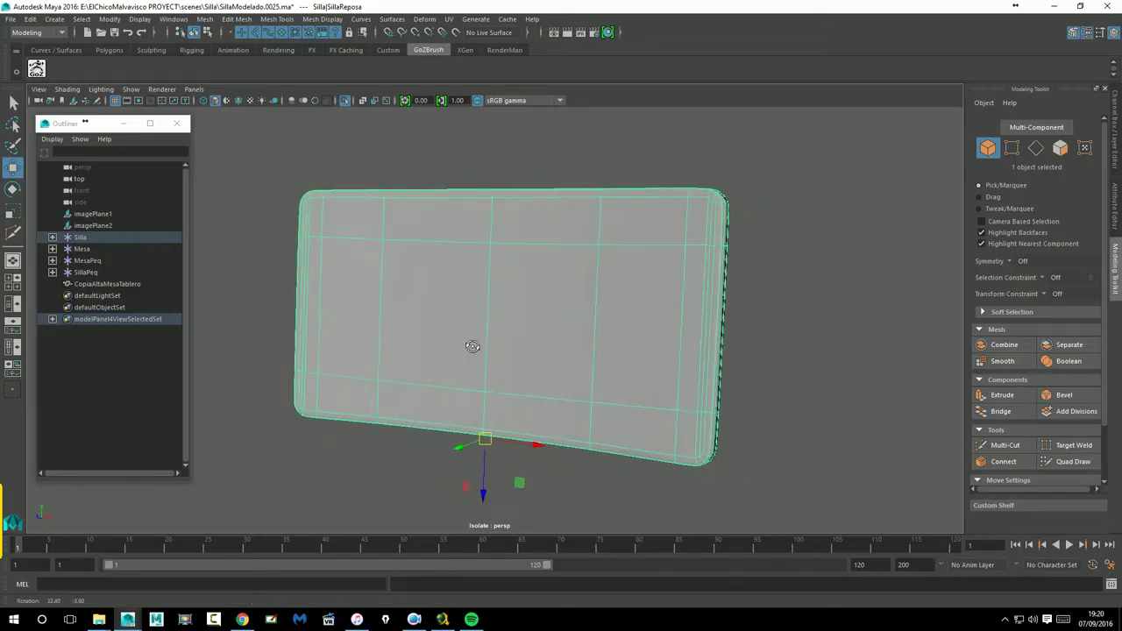
Display the checker texture on the backrest and examine it from the front and the side.
{"action": "left_click", "coordinate": [250, 100]}
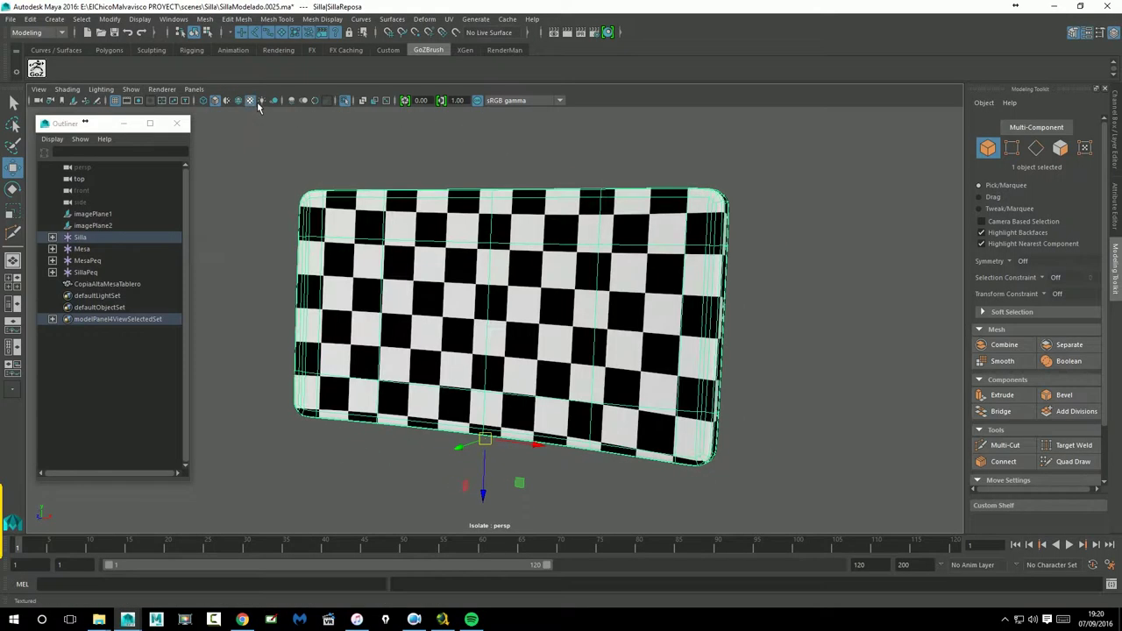
{"action": "left_click_drag", "start_coordinate": [339, 251], "coordinate": [589, 275], "text": "alt"}
{"action": "right_click_drag", "start_coordinate": [645, 286], "coordinate": [917, 276], "text": "alt"}
{"action": "left_click_drag", "start_coordinate": [868, 276], "coordinate": [784, 268], "text": "alt"}
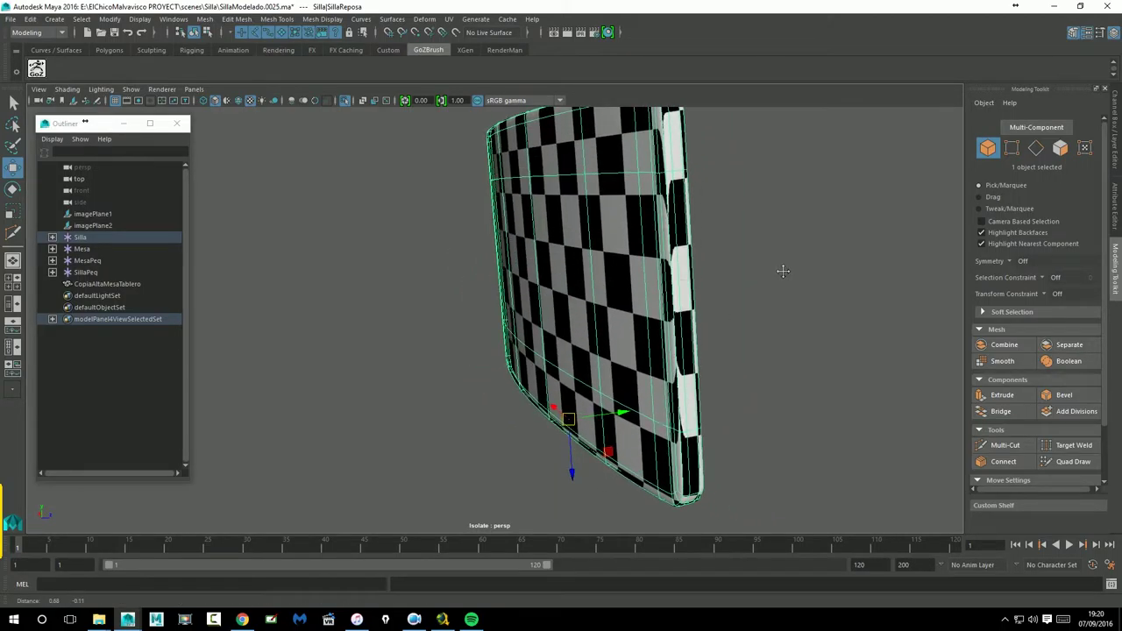
{"action": "left_click_drag", "start_coordinate": [716, 363], "coordinate": [596, 381], "text": "alt"}
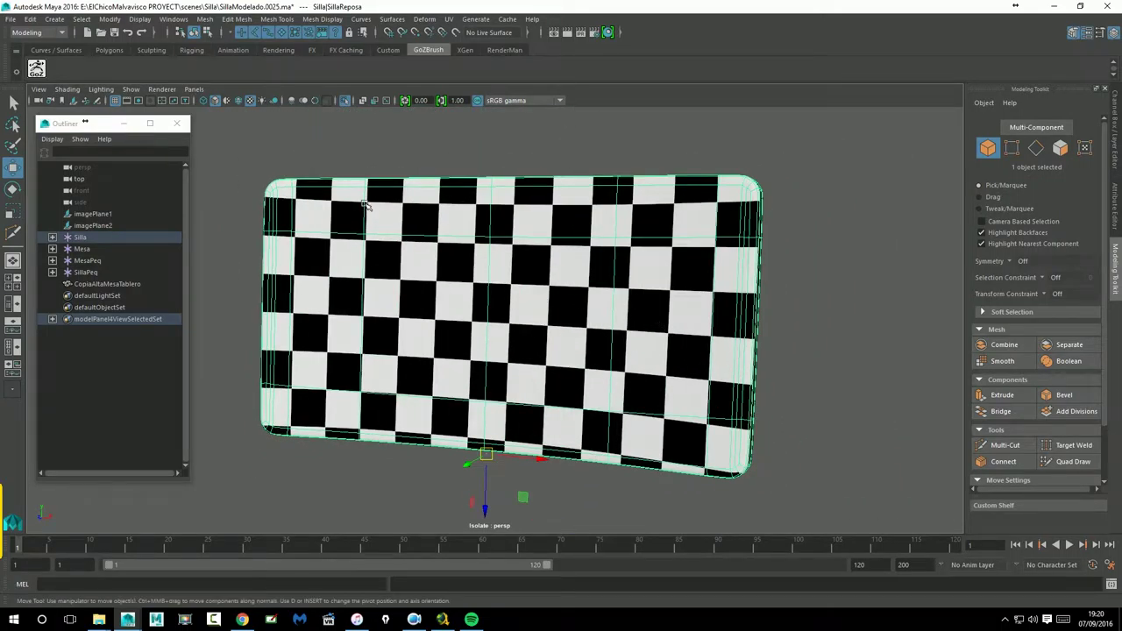
Leave isolation, open the UV Editor with the backrest's UV shells in view, and place a reduced window beside the model.
{"action": "left_click", "coordinate": [346, 101]}
{"action": "right_click_drag", "start_coordinate": [739, 318], "coordinate": [562, 331], "text": "alt"}
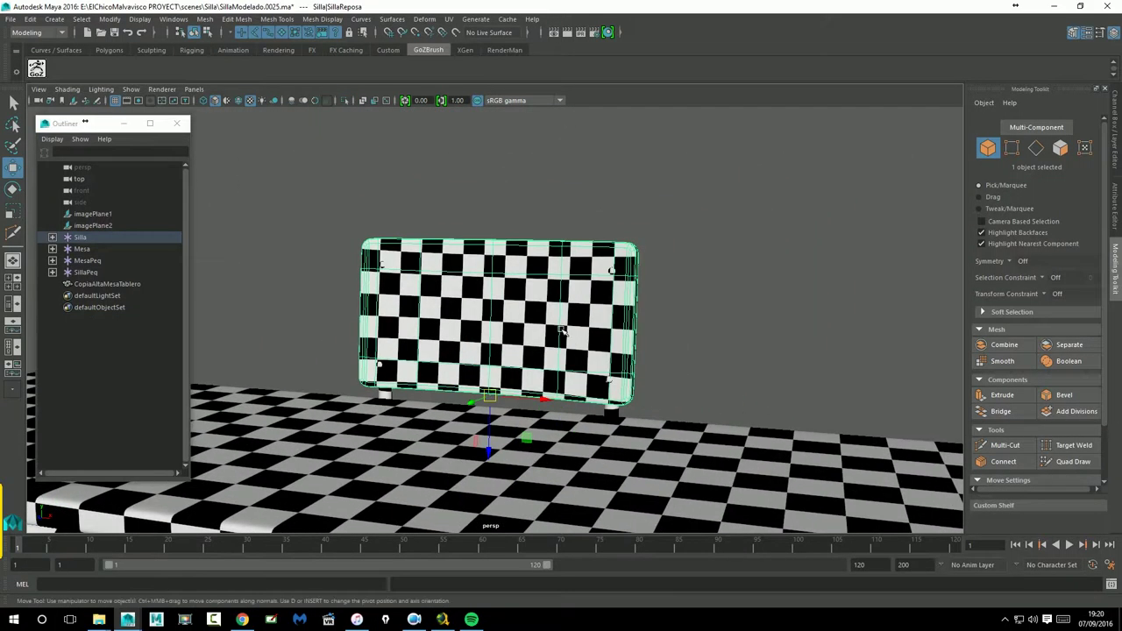
{"action": "left_click", "coordinate": [449, 18]}
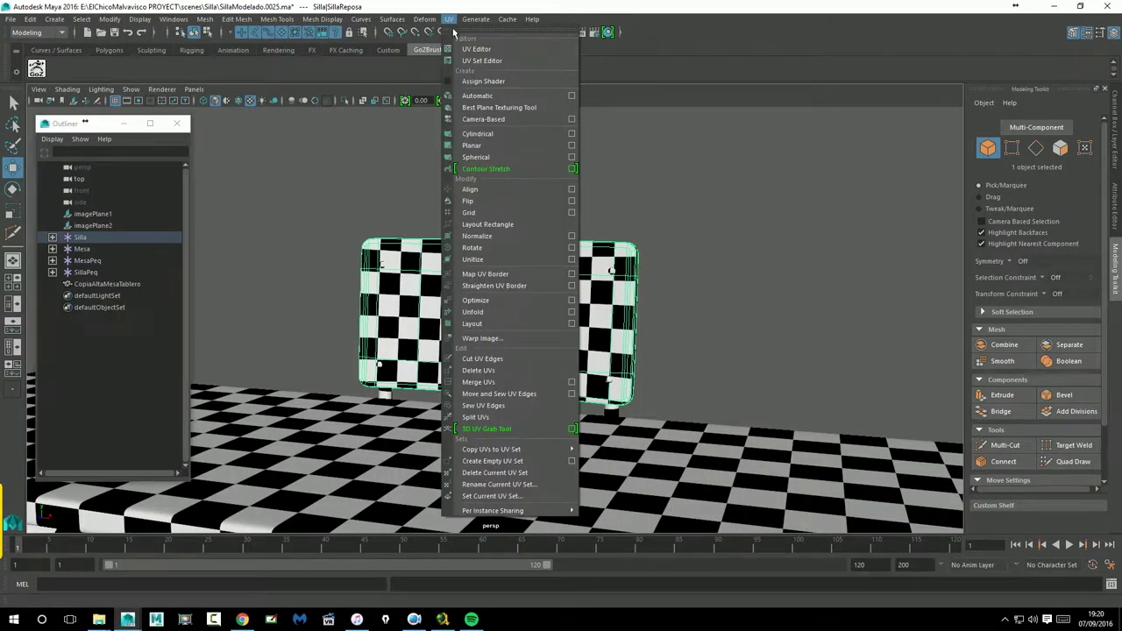
{"action": "left_click", "coordinate": [469, 49]}
{"action": "scroll", "coordinate": [863, 334], "scroll_direction": "down", "scroll_amount": 3}
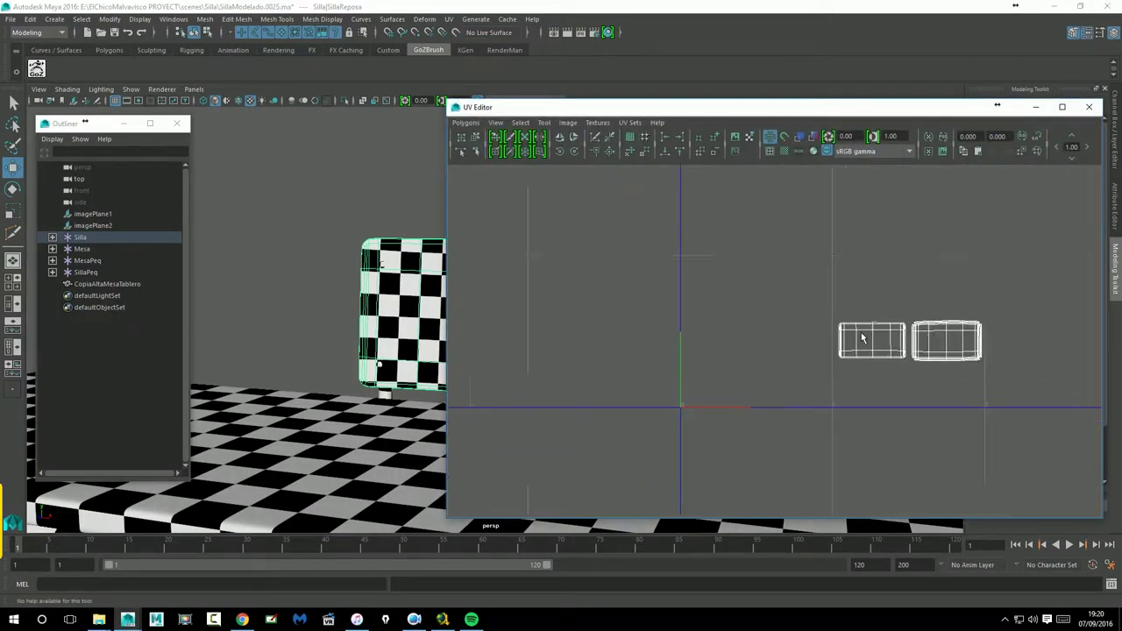
{"action": "scroll", "coordinate": [947, 346], "scroll_direction": "up", "scroll_amount": 2}
{"action": "scroll", "coordinate": [801, 329], "scroll_direction": "up", "scroll_amount": 5}
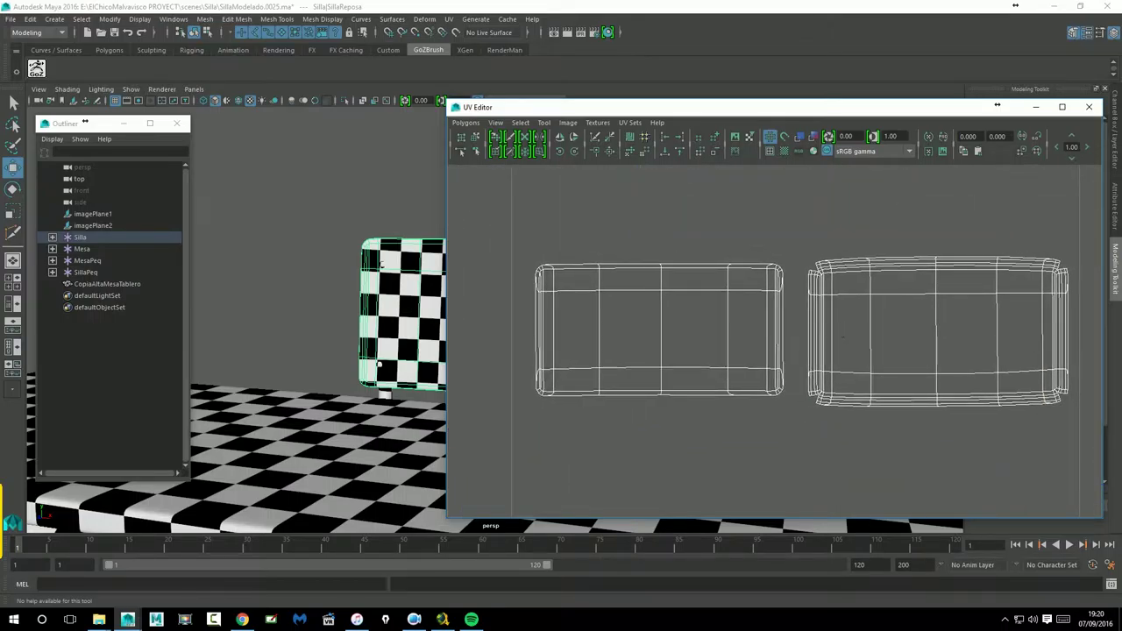
{"action": "scroll", "coordinate": [818, 321], "scroll_direction": "up", "scroll_amount": 3}
{"action": "left_click_drag", "start_coordinate": [779, 111], "coordinate": [873, 185]}
{"action": "middle_click_drag", "start_coordinate": [476, 296], "coordinate": [309, 258], "text": "alt"}
{"action": "left_click_drag", "start_coordinate": [543, 178], "coordinate": [920, 370]}
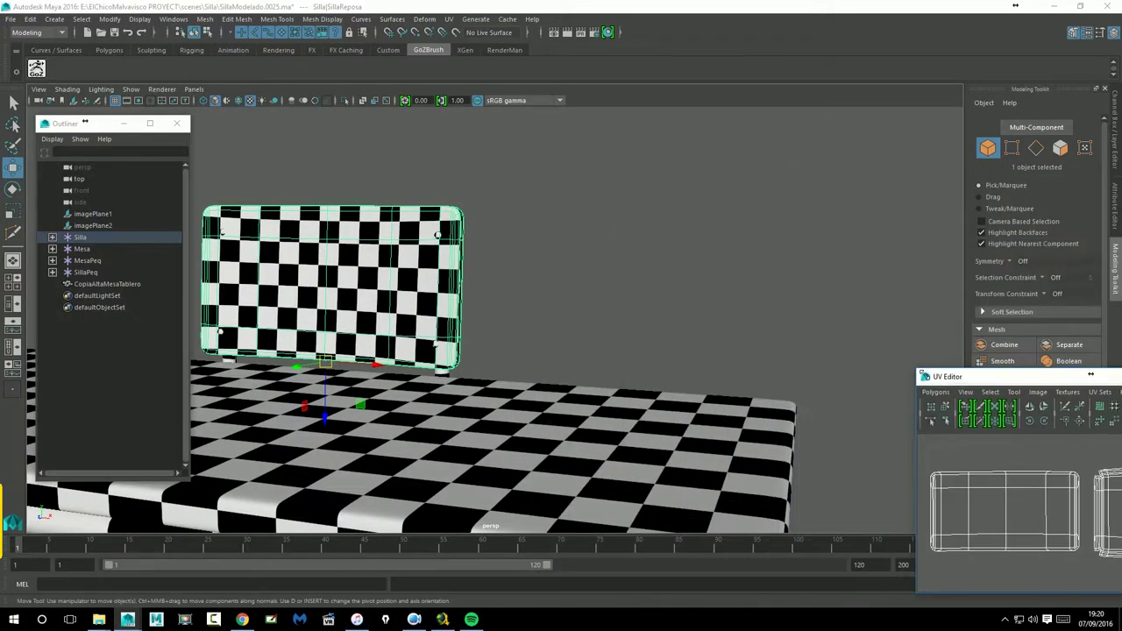
{"action": "left_click_drag", "start_coordinate": [1002, 381], "coordinate": [736, 131]}
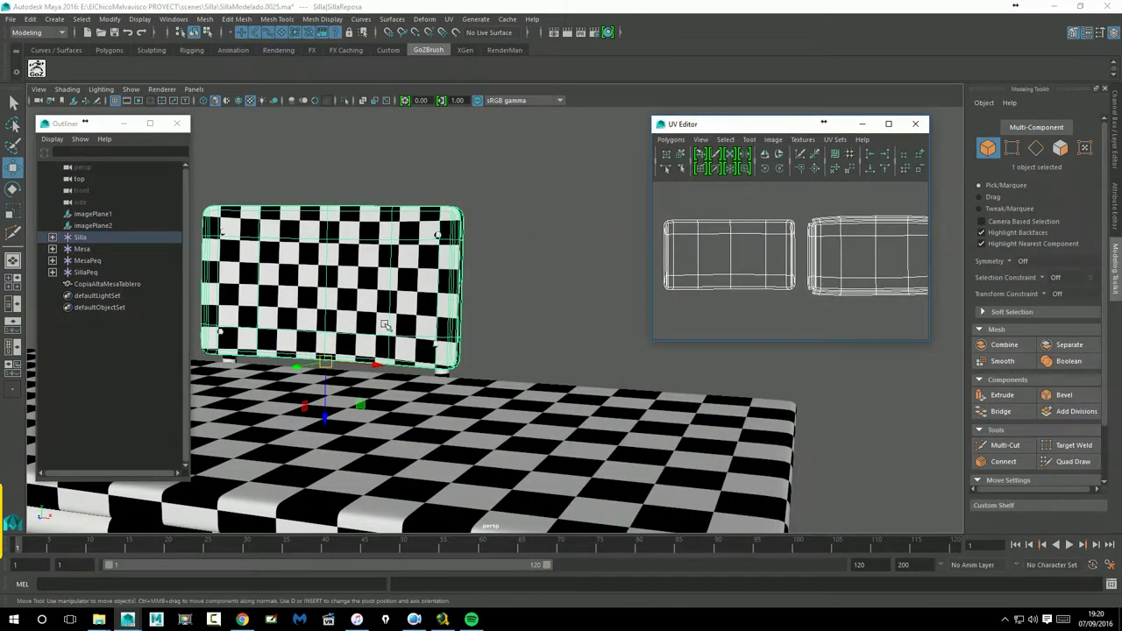
Isolate the backrest again and widen the UV Editor window beside it.
{"action": "left_click", "coordinate": [345, 100]}
{"action": "key", "text": "f"}
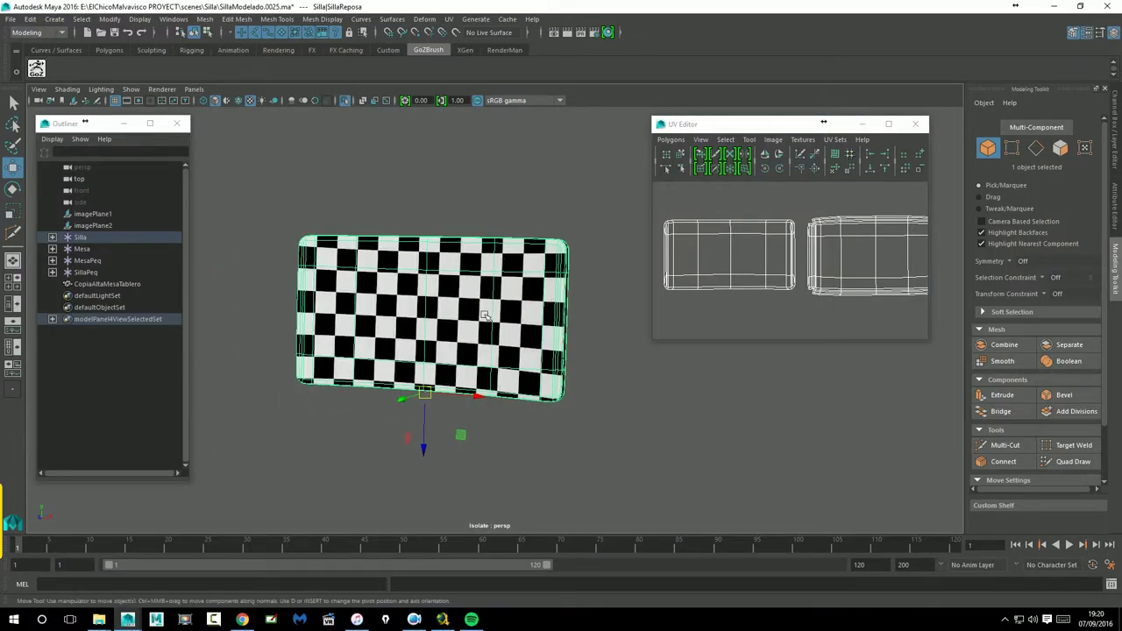
{"action": "left_click_drag", "start_coordinate": [513, 301], "coordinate": [438, 325], "text": "alt"}
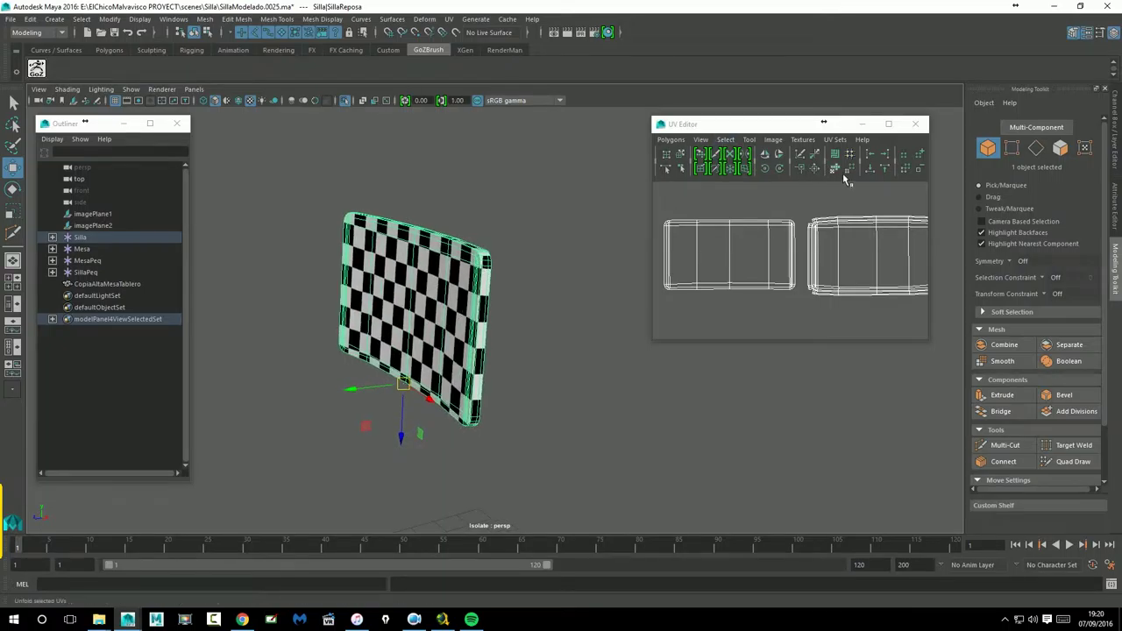
{"action": "left_click_drag", "start_coordinate": [658, 192], "coordinate": [579, 192]}
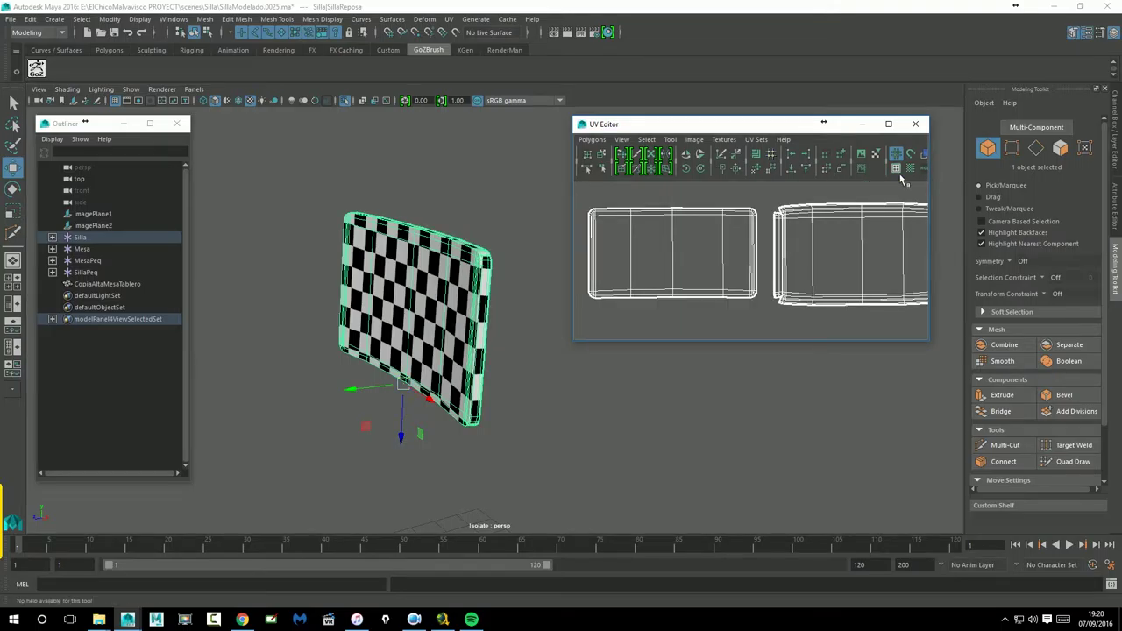
Examine the checker texture around the backrest's upper corner and along its rim.
{"action": "left_click", "coordinate": [524, 324]}
{"action": "left_click_drag", "start_coordinate": [523, 325], "coordinate": [496, 331], "text": "alt"}
{"action": "left_click", "coordinate": [432, 316]}
{"action": "right_click_drag", "start_coordinate": [493, 337], "coordinate": [832, 347], "text": "alt"}
{"action": "left_click_drag", "start_coordinate": [506, 383], "coordinate": [535, 390], "text": "alt"}
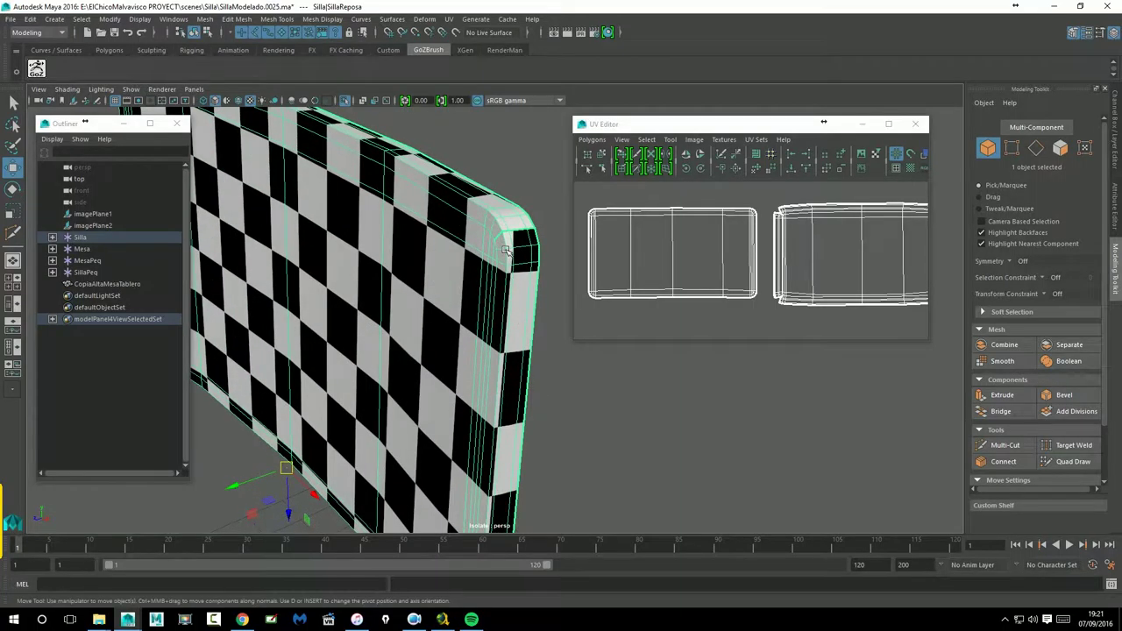
{"action": "right_click_drag", "start_coordinate": [506, 251], "coordinate": [449, 324], "text": "alt"}
{"action": "left_click_drag", "start_coordinate": [449, 324], "coordinate": [464, 330], "text": "alt"}
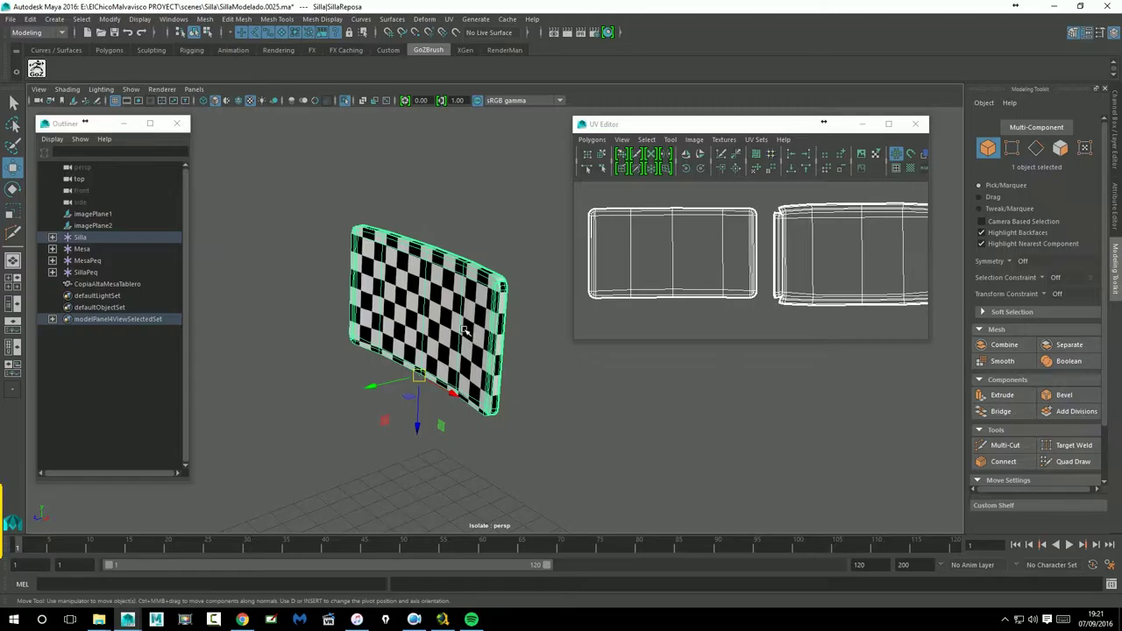
Select all of the backrest's edges and apply Move and Sew to join their UVs.
{"action": "right_click_drag", "start_coordinate": [466, 326], "coordinate": [466, 369]}
{"action": "left_click_drag", "start_coordinate": [284, 184], "coordinate": [525, 485]}
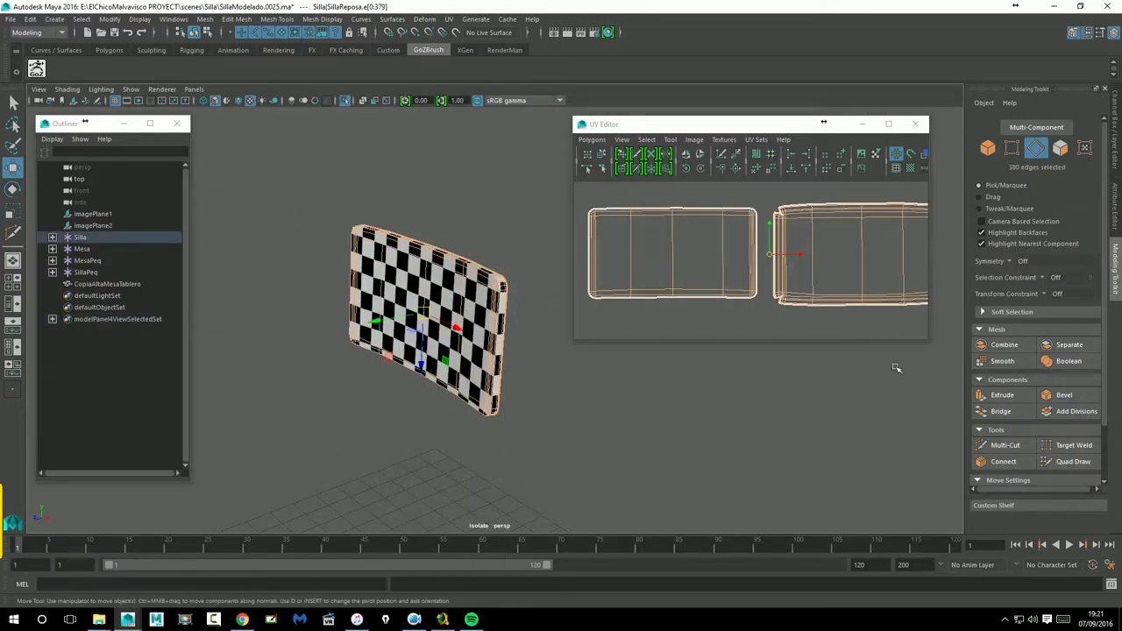
{"action": "left_click", "coordinate": [740, 170]}
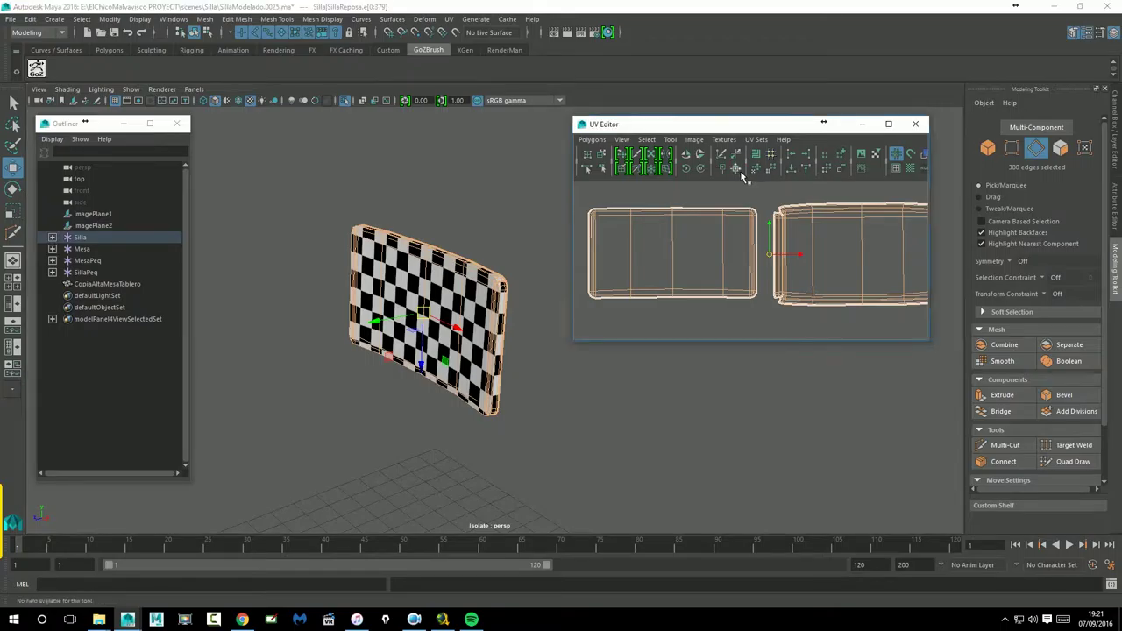
{"action": "left_click", "coordinate": [740, 170]}
Select the two edge loops running around the backrest's rim and cut the UVs along them.
{"action": "middle_click_drag", "start_coordinate": [508, 268], "coordinate": [487, 265], "text": "alt"}
{"action": "right_click_drag", "start_coordinate": [488, 264], "coordinate": [863, 300], "text": "alt"}
{"action": "left_click_drag", "start_coordinate": [496, 274], "coordinate": [454, 307], "text": "alt"}
{"action": "double_click", "coordinate": [455, 309]}
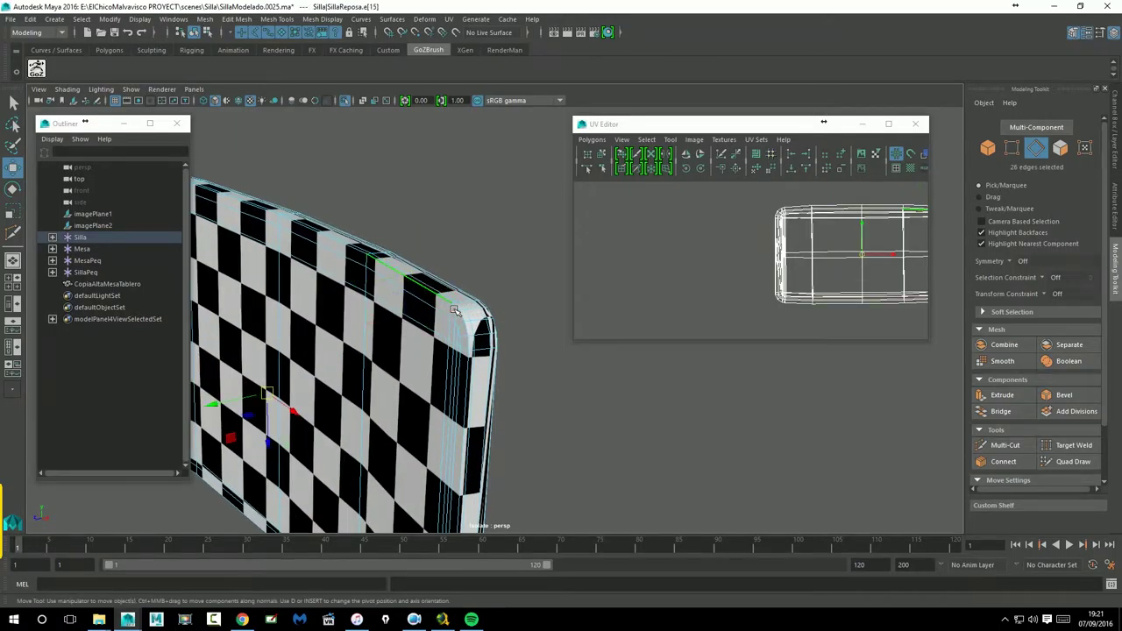
{"action": "left_click_drag", "start_coordinate": [484, 358], "coordinate": [438, 345], "text": "alt"}
{"action": "double_click", "coordinate": [325, 287], "text": "shift"}
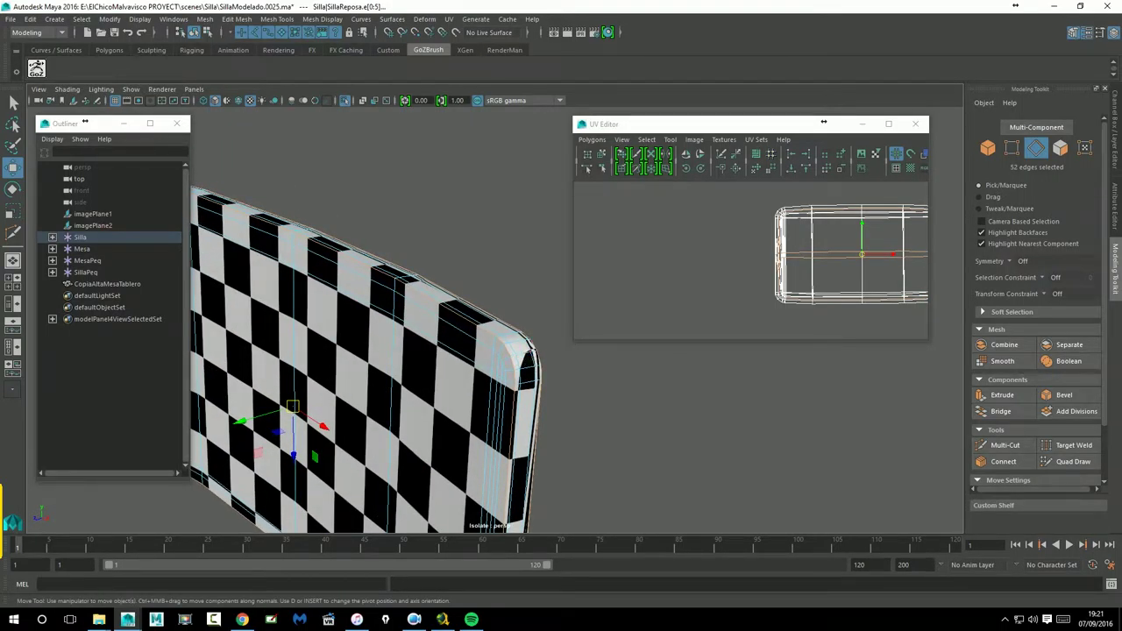
{"action": "left_click", "coordinate": [722, 156]}
Select the three edges crossing the rim at one upper corner of the backrest and cut the UVs there.
{"action": "left_click_drag", "start_coordinate": [515, 399], "coordinate": [577, 454], "text": "alt"}
{"action": "right_click_drag", "start_coordinate": [576, 454], "coordinate": [712, 467], "text": "alt"}
{"action": "middle_click_drag", "start_coordinate": [591, 527], "coordinate": [575, 466], "text": "alt"}
{"action": "left_click_drag", "start_coordinate": [540, 413], "coordinate": [578, 412], "text": "alt"}
{"action": "left_click", "coordinate": [467, 383]}
{"action": "left_click", "coordinate": [447, 383], "text": "shift"}
{"action": "left_click", "coordinate": [435, 384], "text": "shift"}
{"action": "scroll", "coordinate": [533, 422], "scroll_direction": "down", "scroll_amount": 5}
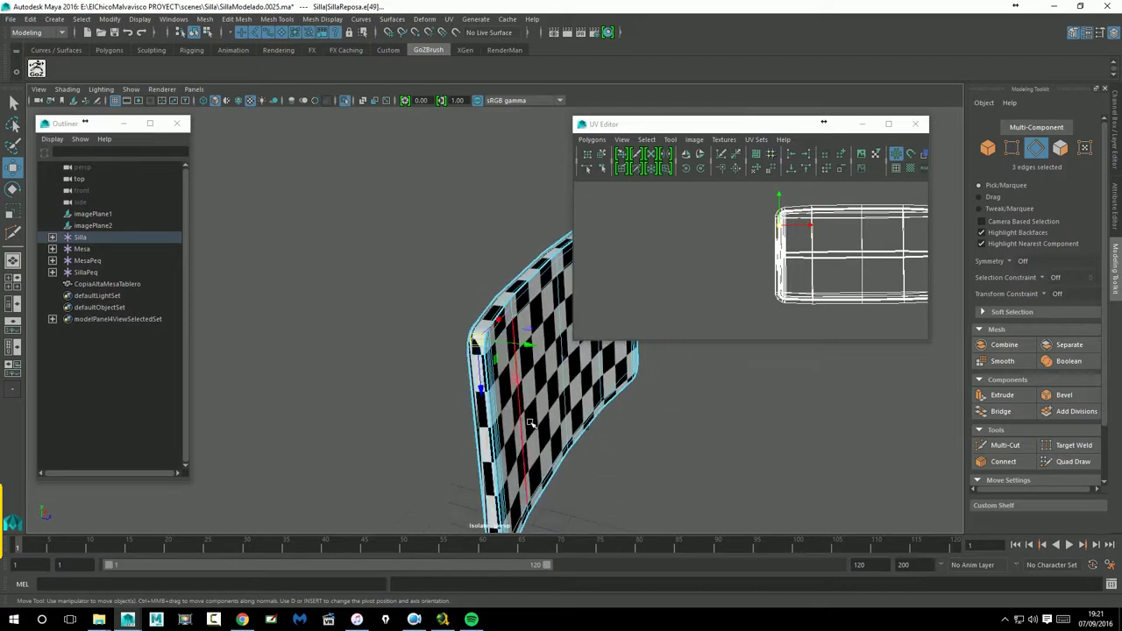
{"action": "left_click_drag", "start_coordinate": [648, 409], "coordinate": [445, 373], "text": "alt"}
{"action": "right_click_drag", "start_coordinate": [445, 373], "coordinate": [551, 414], "text": "alt"}
{"action": "left_click_drag", "start_coordinate": [551, 414], "coordinate": [619, 394], "text": "alt"}
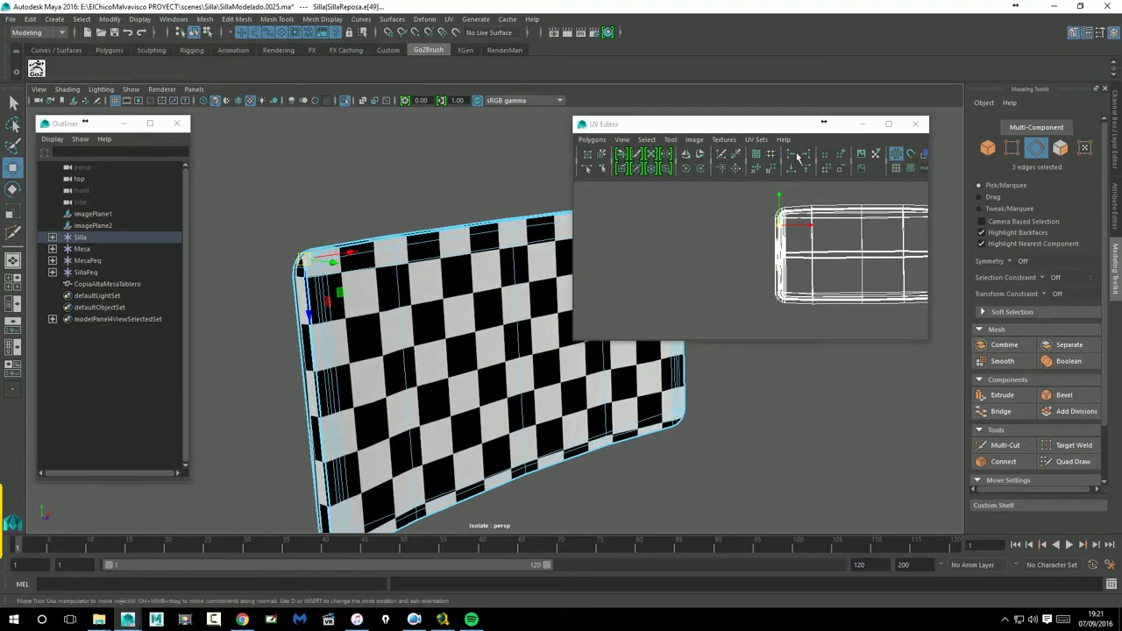
{"action": "left_click", "coordinate": [730, 166]}
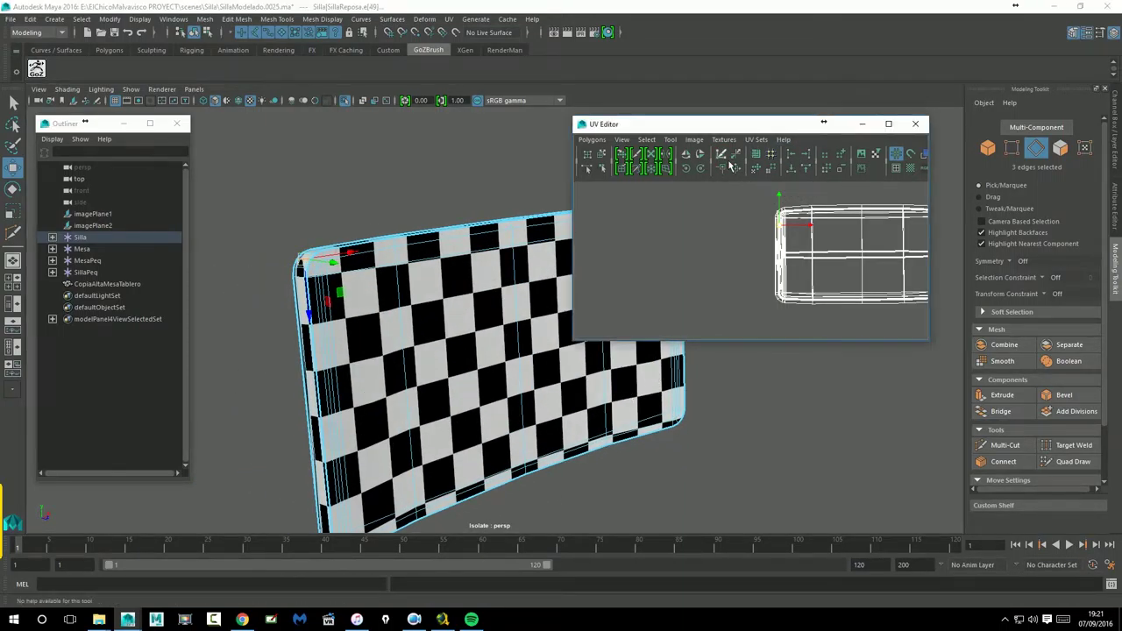
Enlarge the UV Editor window downward, select all of the backrest's UVs and unfold them.
{"action": "scroll", "coordinate": [380, 354], "scroll_direction": "down", "scroll_amount": 2}
{"action": "scroll", "coordinate": [804, 267], "scroll_direction": "down", "scroll_amount": 2}
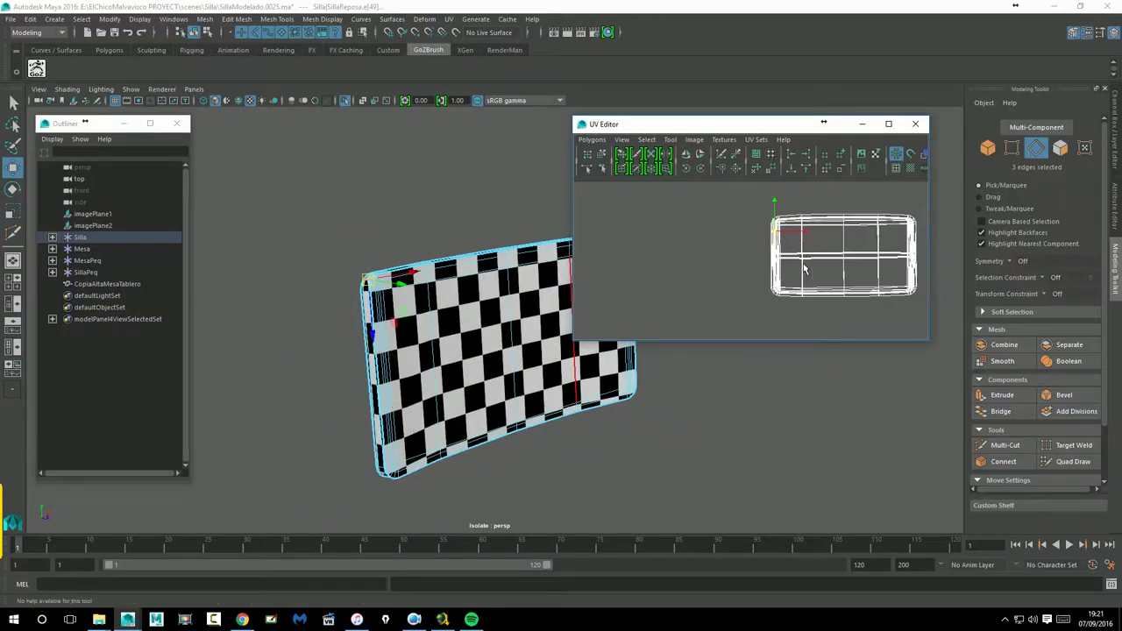
{"action": "left_click_drag", "start_coordinate": [679, 351], "coordinate": [683, 480]}
{"action": "middle_click_drag", "start_coordinate": [789, 407], "coordinate": [720, 424], "text": "alt"}
{"action": "right_click_drag", "start_coordinate": [732, 372], "coordinate": [771, 365]}
{"action": "left_click_drag", "start_coordinate": [660, 265], "coordinate": [843, 414]}
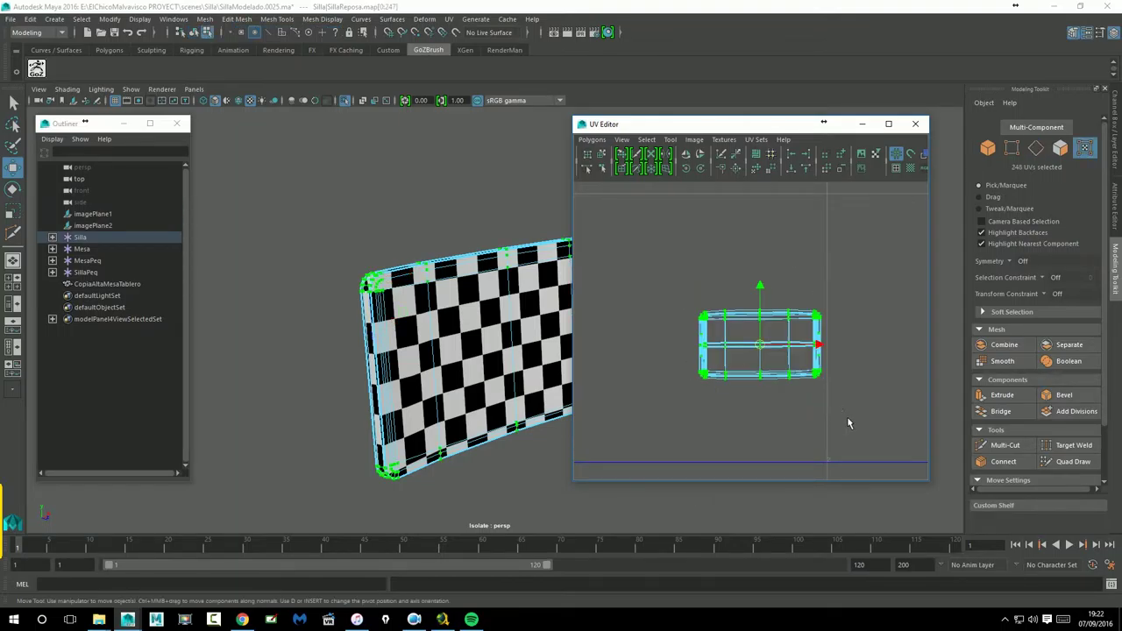
{"action": "left_click", "coordinate": [758, 171]}
{"action": "scroll", "coordinate": [706, 303], "scroll_direction": "down", "scroll_amount": 5}
{"action": "middle_click_drag", "start_coordinate": [676, 351], "coordinate": [768, 334], "text": "alt"}
{"action": "scroll", "coordinate": [736, 311], "scroll_direction": "up", "scroll_amount": 7}
{"action": "scroll", "coordinate": [733, 307], "scroll_direction": "down", "scroll_amount": 2}
{"action": "scroll", "coordinate": [768, 338], "scroll_direction": "up", "scroll_amount": 3}
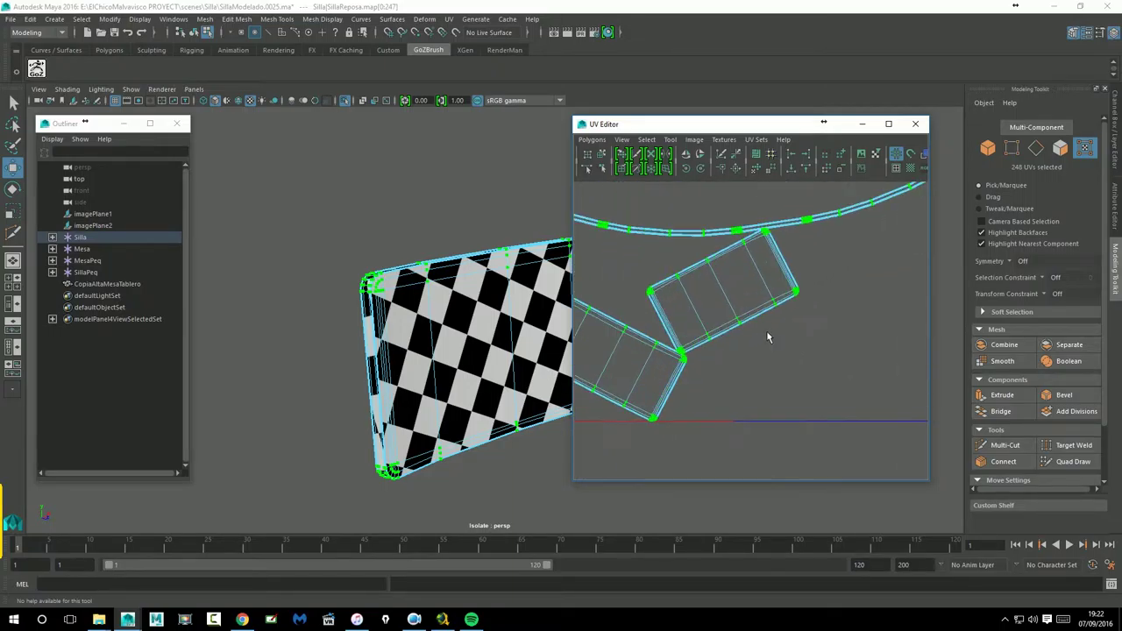
{"action": "middle_click_drag", "start_coordinate": [728, 256], "coordinate": [792, 299], "text": "alt"}
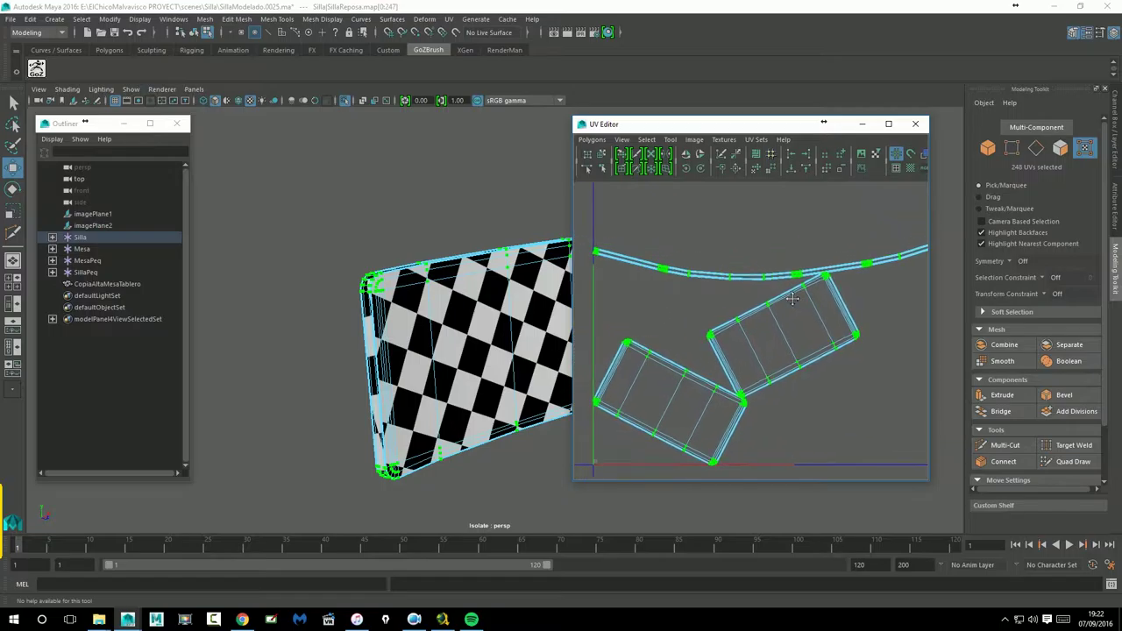
Unfold the UVs again using Unfold3D with Prevent self border intersections enabled, and reset the unfold options.
{"action": "left_click", "coordinate": [760, 169], "text": "shift"}
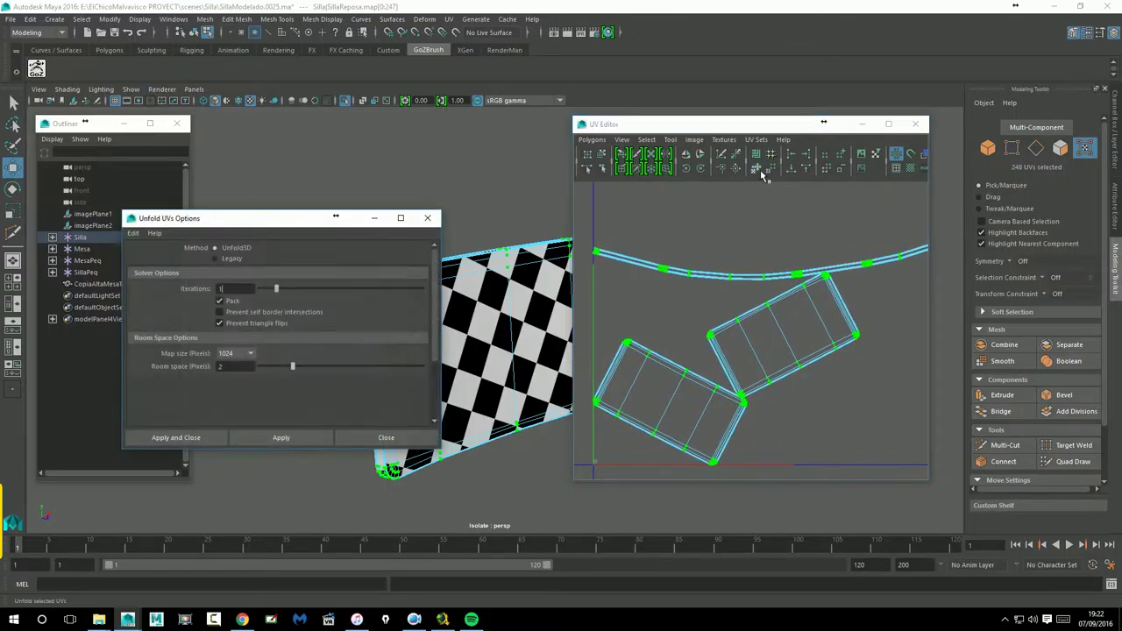
{"action": "left_click", "coordinate": [295, 443]}
{"action": "left_click", "coordinate": [296, 443]}
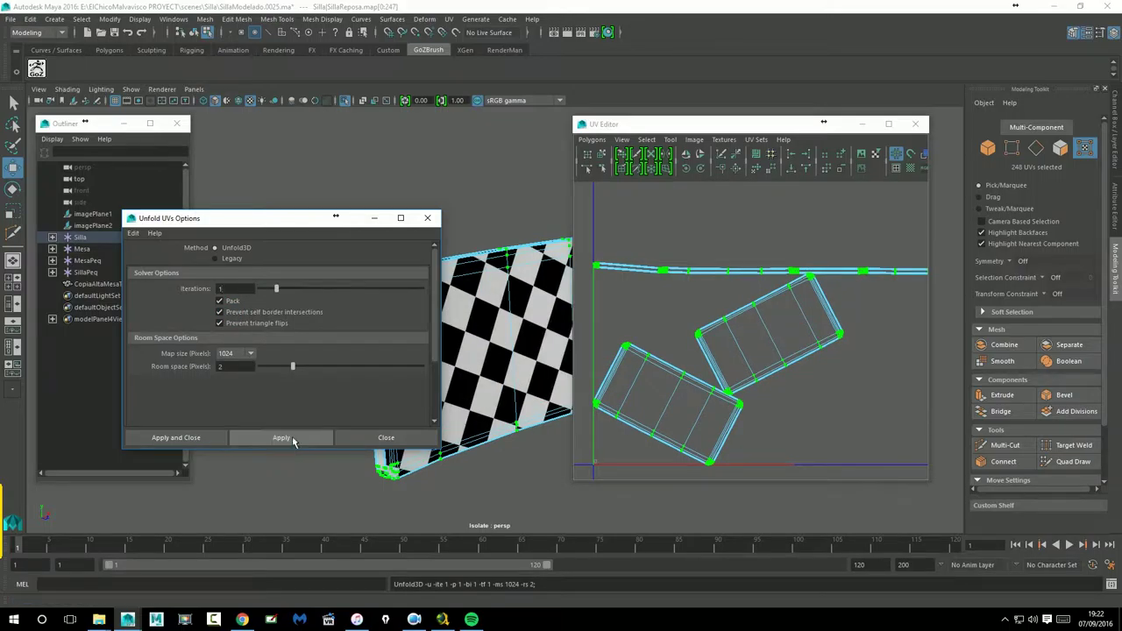
{"action": "left_click", "coordinate": [132, 232]}
{"action": "left_click", "coordinate": [138, 257]}
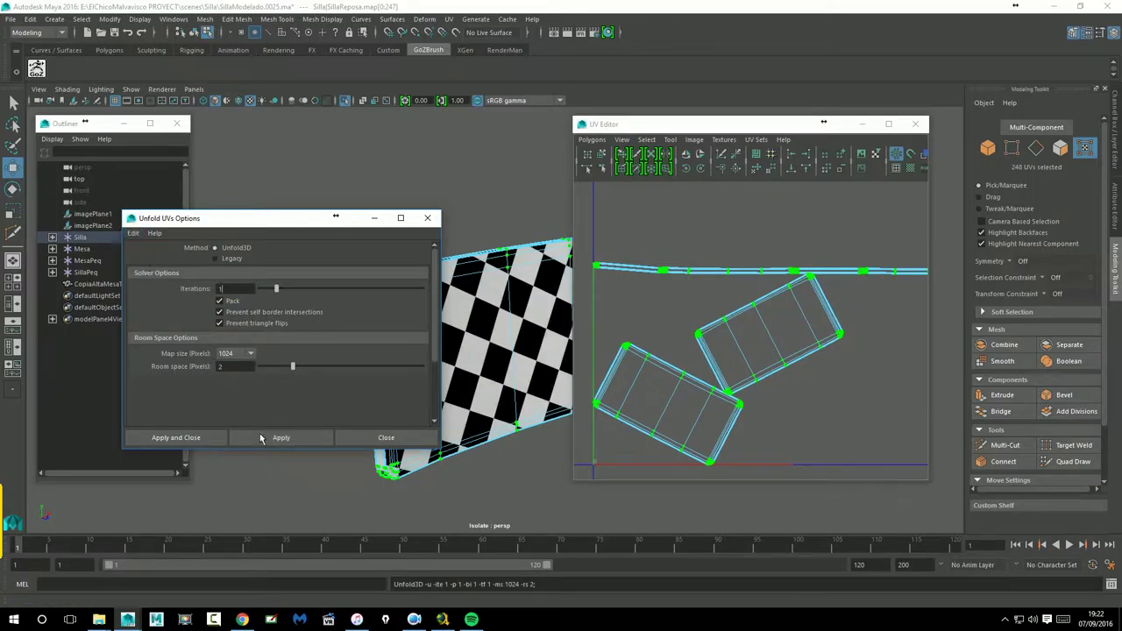
{"action": "left_click", "coordinate": [427, 217]}
{"action": "scroll", "coordinate": [786, 344], "scroll_direction": "up", "scroll_amount": 2}
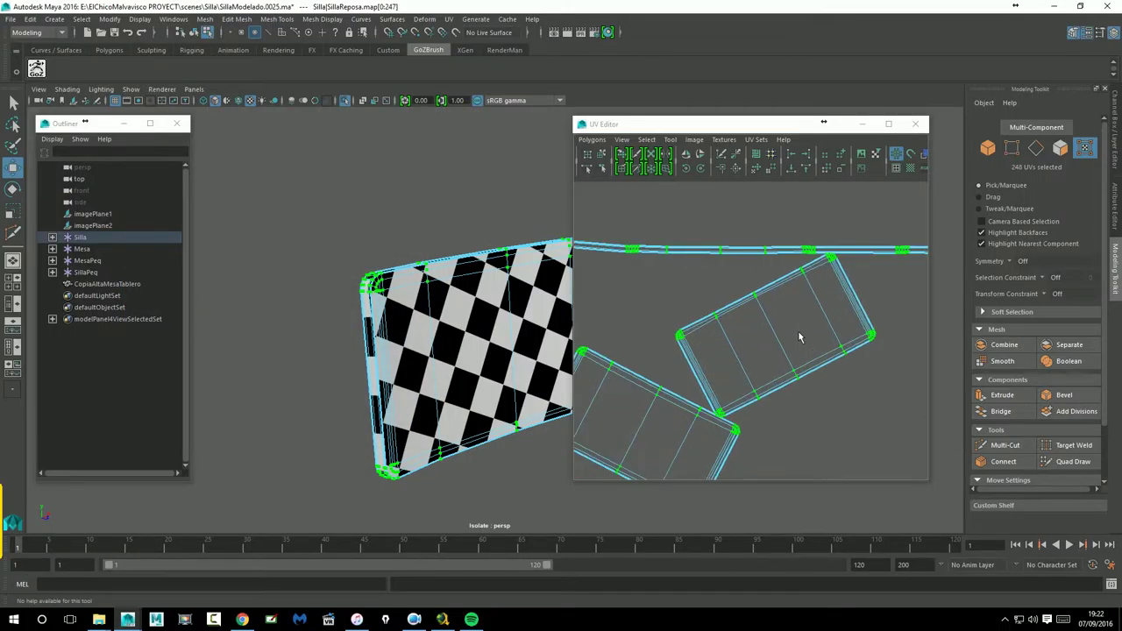
Examine the unfolded shells and the checker texture along the backrest's rim and corners.
{"action": "middle_click_drag", "start_coordinate": [518, 313], "coordinate": [394, 317], "text": "alt"}
{"action": "left_click_drag", "start_coordinate": [468, 345], "coordinate": [596, 353], "text": "alt"}
{"action": "right_click_drag", "start_coordinate": [598, 353], "coordinate": [476, 353], "text": "alt"}
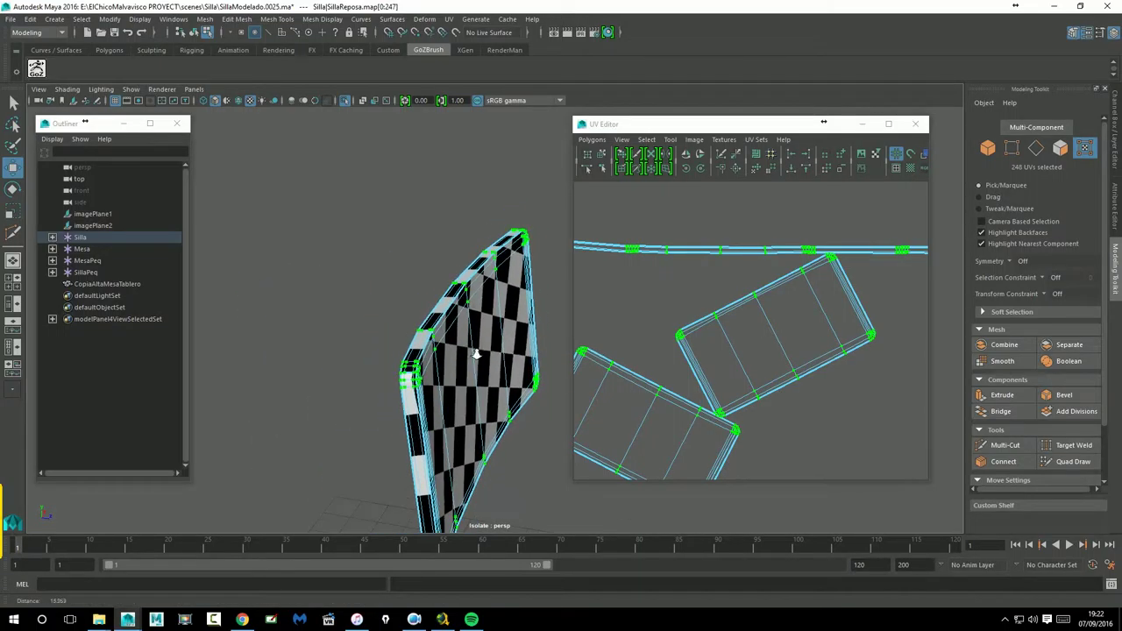
{"action": "scroll", "coordinate": [784, 309], "scroll_direction": "down", "scroll_amount": 3}
{"action": "scroll", "coordinate": [784, 310], "scroll_direction": "up", "scroll_amount": 5}
{"action": "middle_click_drag", "start_coordinate": [729, 325], "coordinate": [837, 239], "text": "alt"}
{"action": "right_click_drag", "start_coordinate": [395, 395], "coordinate": [521, 350], "text": "alt"}
{"action": "left_click_drag", "start_coordinate": [524, 351], "coordinate": [614, 288], "text": "alt"}
{"action": "middle_click_drag", "start_coordinate": [613, 288], "coordinate": [522, 343], "text": "alt"}
{"action": "right_click_drag", "start_coordinate": [522, 343], "coordinate": [653, 320], "text": "alt"}
{"action": "left_click_drag", "start_coordinate": [653, 320], "coordinate": [364, 351], "text": "alt"}
Select the edges crossing the rim at the backrest's other corners and cut the UVs along them.
{"action": "right_click_drag", "start_coordinate": [352, 326], "coordinate": [431, 313]}
{"action": "left_click", "coordinate": [344, 346]}
{"action": "right_click_drag", "start_coordinate": [351, 360], "coordinate": [350, 303]}
{"action": "left_click", "coordinate": [344, 345]}
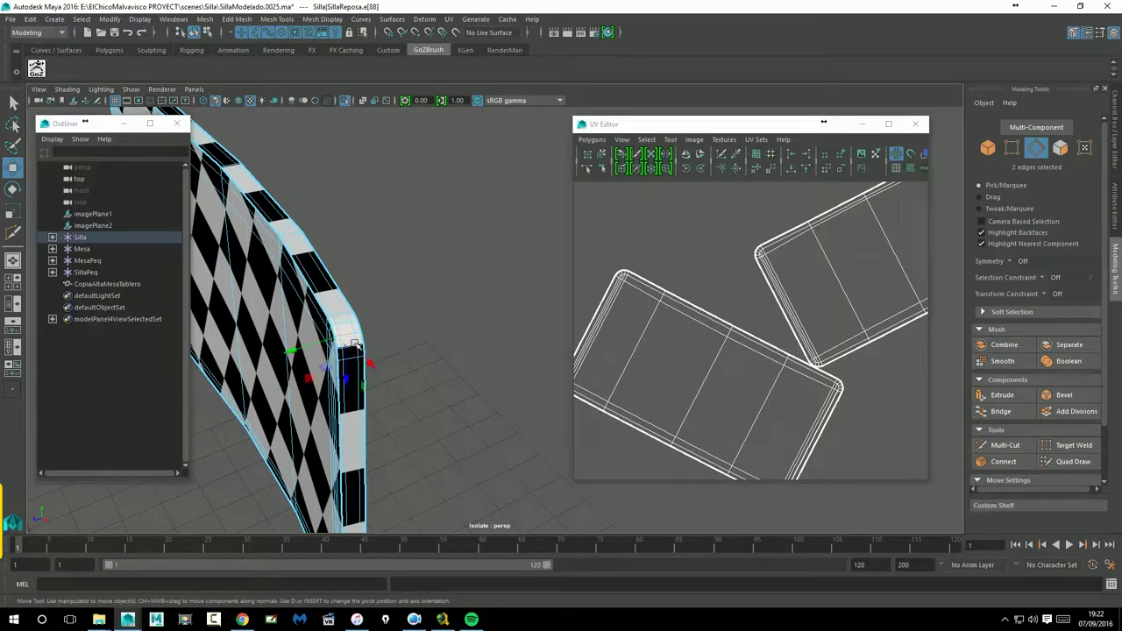
{"action": "left_click", "coordinate": [366, 341], "text": "shift"}
{"action": "left_click_drag", "start_coordinate": [393, 392], "coordinate": [421, 321], "text": "alt"}
{"action": "left_click", "coordinate": [402, 305], "text": "shift"}
{"action": "left_click", "coordinate": [415, 318], "text": "shift"}
{"action": "left_click_drag", "start_coordinate": [416, 319], "coordinate": [434, 458], "text": "alt"}
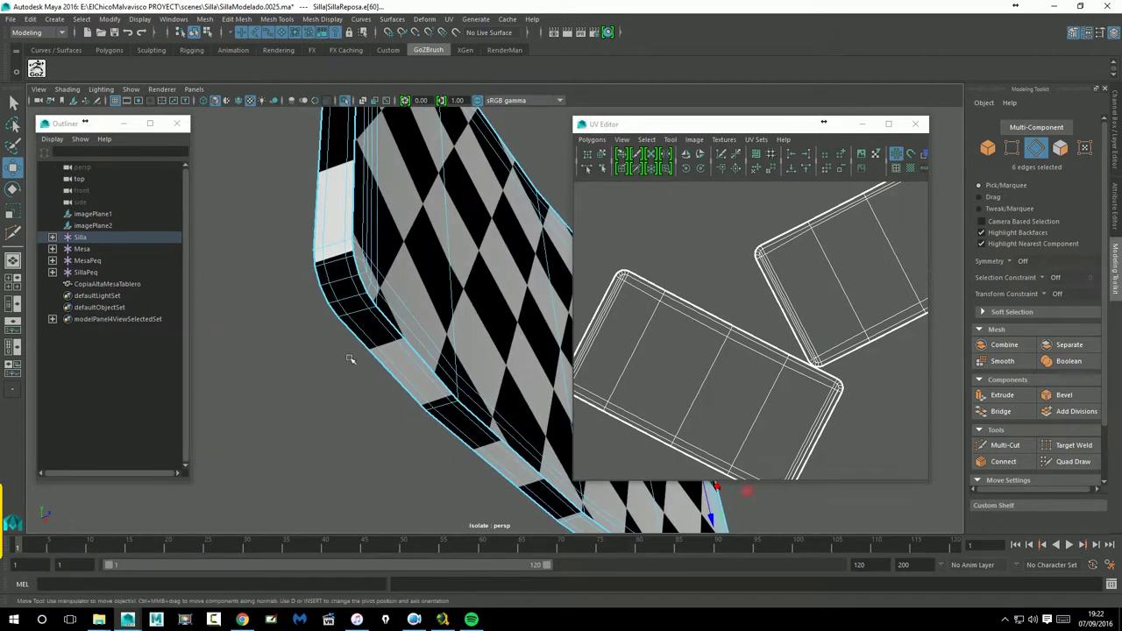
{"action": "left_click", "coordinate": [354, 288], "text": "shift"}
{"action": "left_click", "coordinate": [721, 154]}
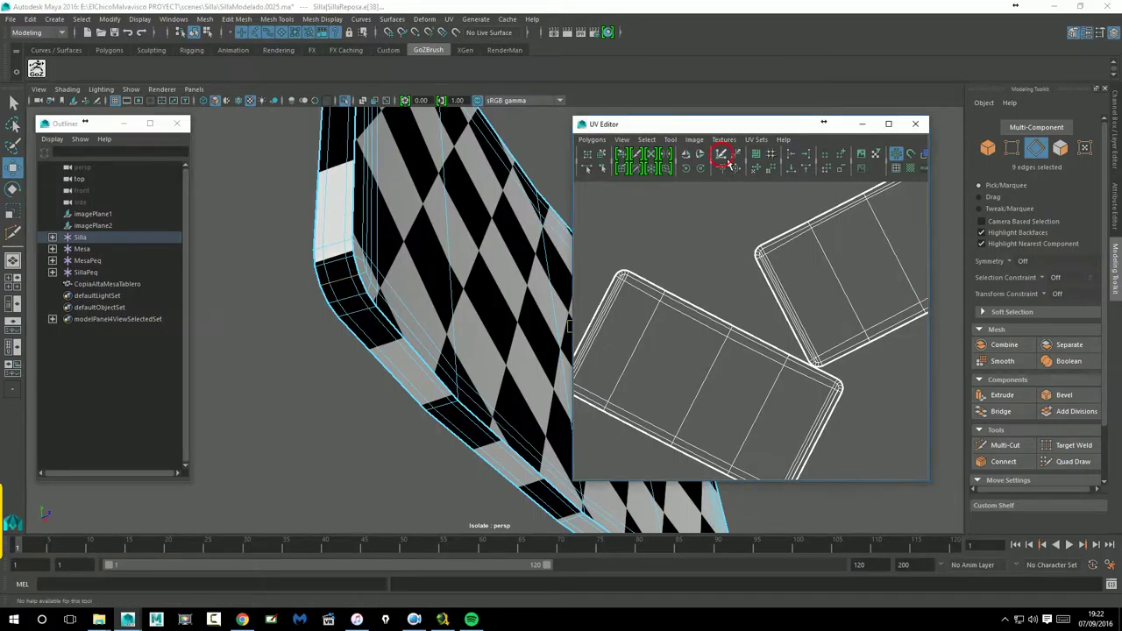
Select all of the backrest's UVs and unfold them so the rim splits into separate strips.
{"action": "scroll", "coordinate": [432, 287], "scroll_direction": "down", "scroll_amount": 8}
{"action": "left_click_drag", "start_coordinate": [431, 288], "coordinate": [476, 319], "text": "alt"}
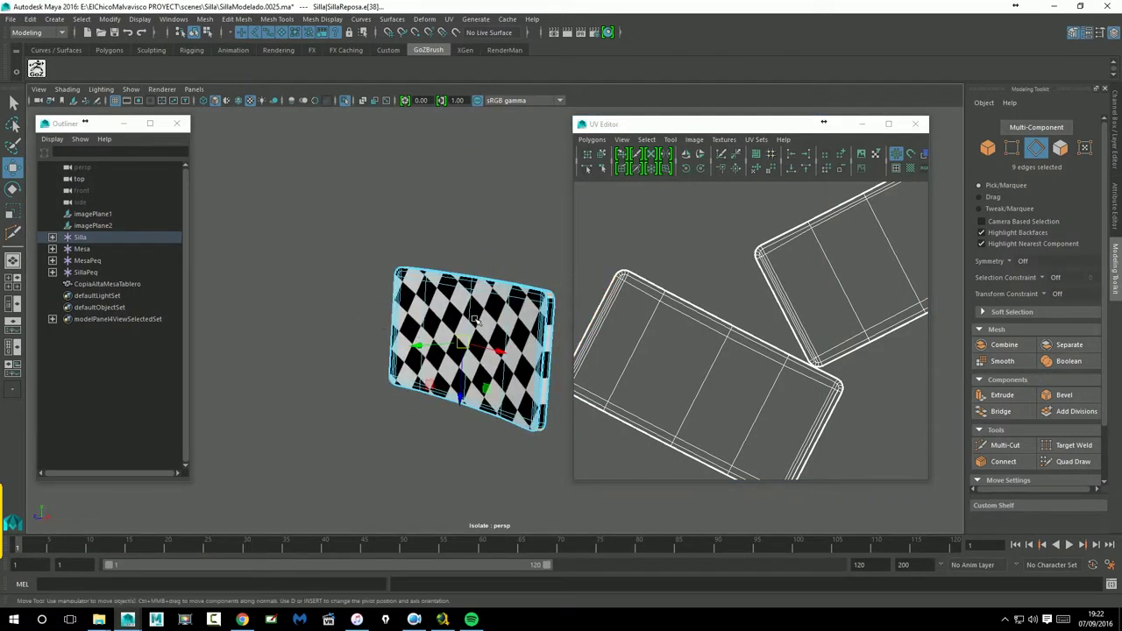
{"action": "middle_click_drag", "start_coordinate": [476, 319], "coordinate": [368, 338], "text": "alt"}
{"action": "scroll", "coordinate": [832, 311], "scroll_direction": "down", "scroll_amount": 6}
{"action": "right_click_drag", "start_coordinate": [796, 303], "coordinate": [848, 308]}
{"action": "left_click_drag", "start_coordinate": [630, 212], "coordinate": [931, 429]}
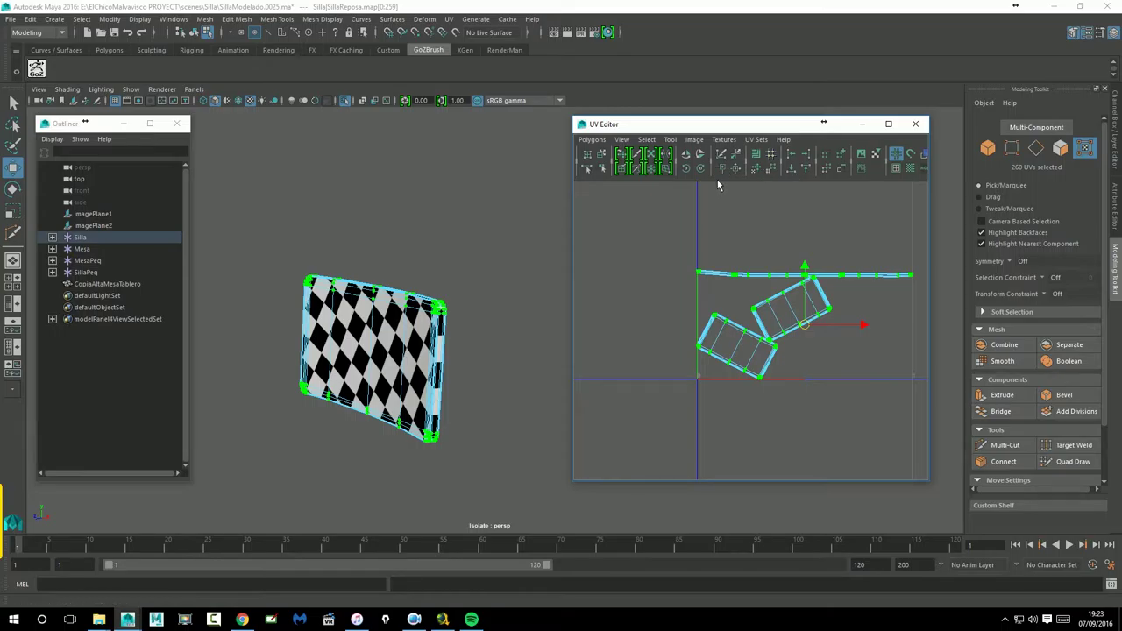
{"action": "left_click", "coordinate": [760, 169]}
{"action": "key", "text": "f"}
{"action": "scroll", "coordinate": [763, 283], "scroll_direction": "up", "scroll_amount": 3}
{"action": "scroll", "coordinate": [764, 283], "scroll_direction": "down", "scroll_amount": 2}
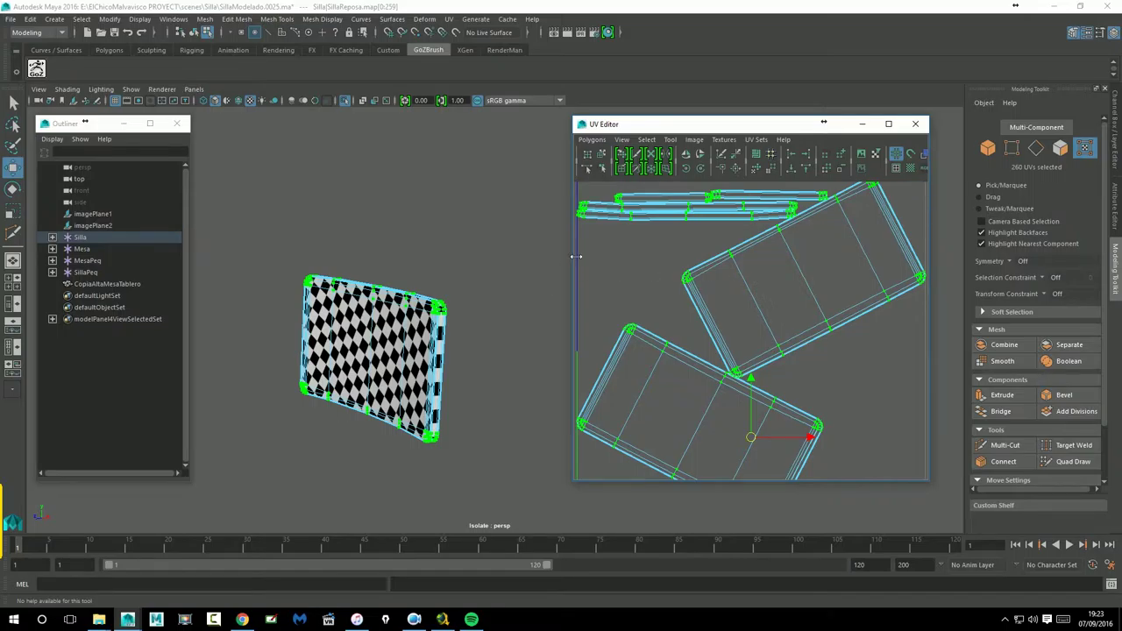
Widen the UV Editor, minimize the Outliner and frame the backrest's flat face beside it.
{"action": "left_click_drag", "start_coordinate": [576, 256], "coordinate": [420, 256]}
{"action": "scroll", "coordinate": [748, 328], "scroll_direction": "down", "scroll_amount": 2}
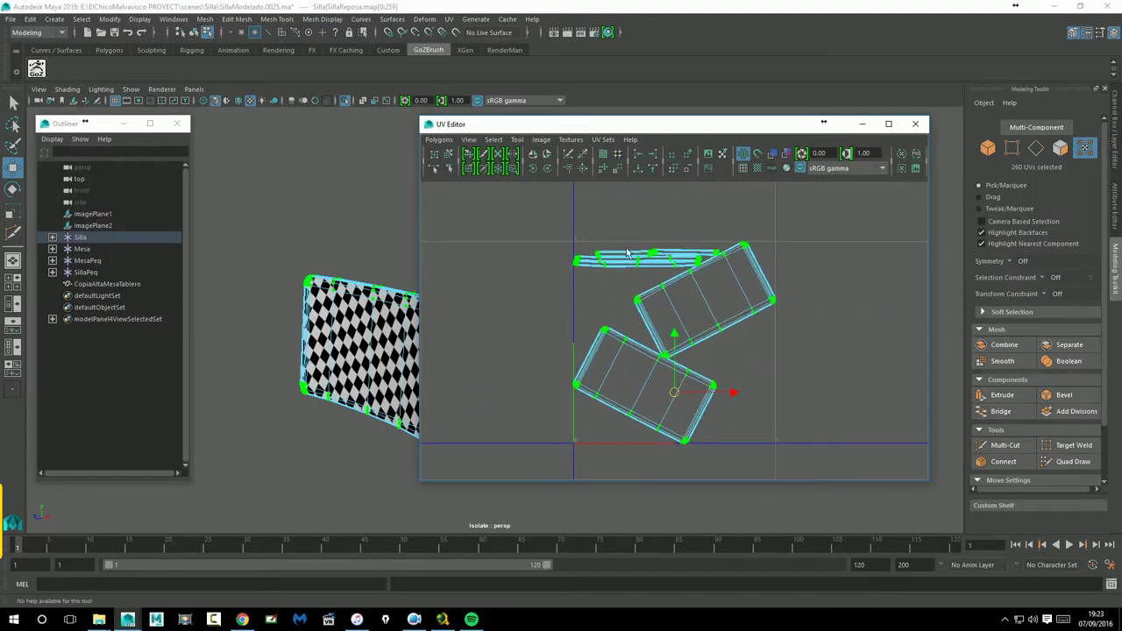
{"action": "middle_click_drag", "start_coordinate": [369, 266], "coordinate": [252, 236], "text": "alt"}
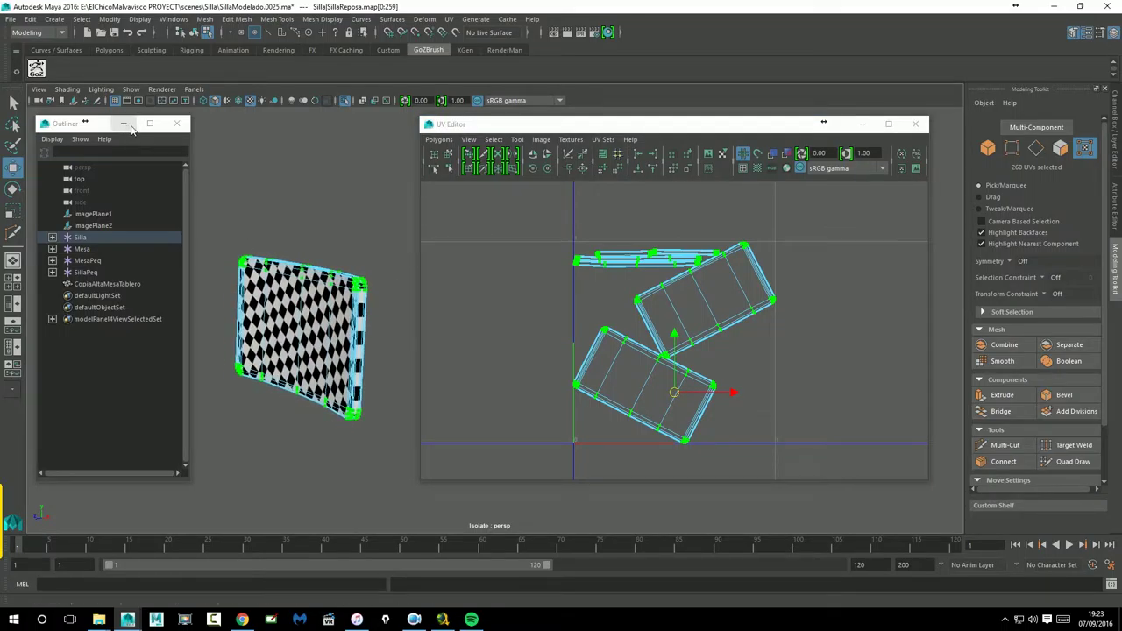
{"action": "left_click", "coordinate": [124, 124]}
{"action": "mouse_move", "coordinate": [367, 356]}
{"action": "left_mouse_down", "text": "alt"}
{"action": "mouse_move", "coordinate": [325, 352]}
{"action": "mouse_move", "coordinate": [370, 348]}
{"action": "left_mouse_up", "text": "alt"}
{"action": "middle_click_drag", "start_coordinate": [542, 346], "coordinate": [582, 333], "text": "alt"}
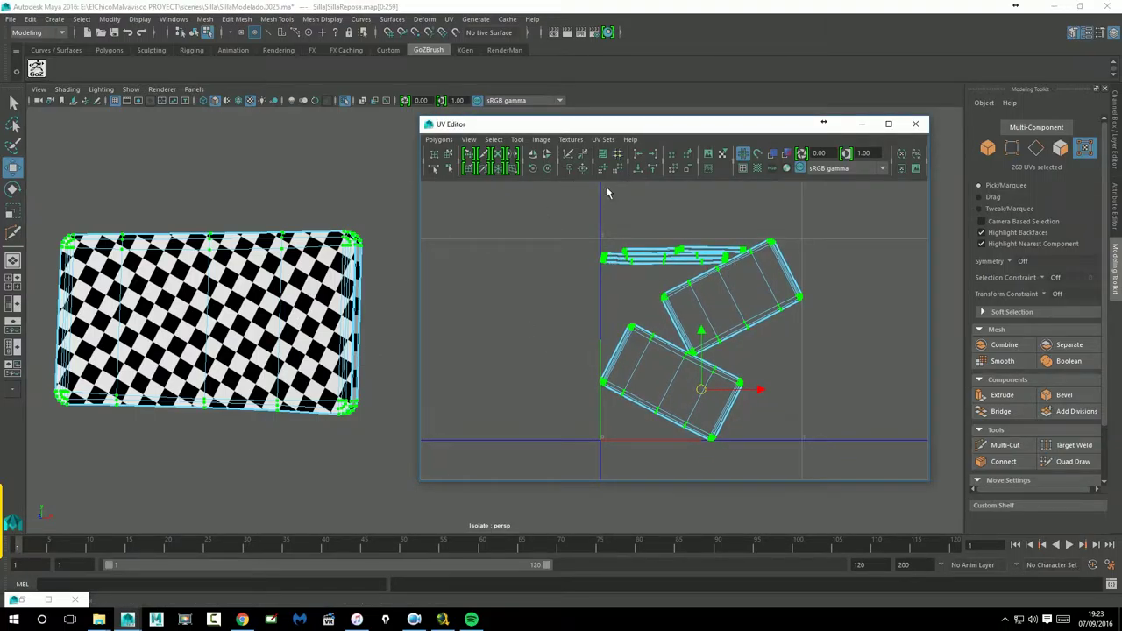
Select the lower large backrest shell and display the U1V1 checker map on the model and behind the UVs.
{"action": "right_click_drag", "start_coordinate": [646, 358], "coordinate": [626, 355]}
{"action": "left_click", "coordinate": [644, 374]}
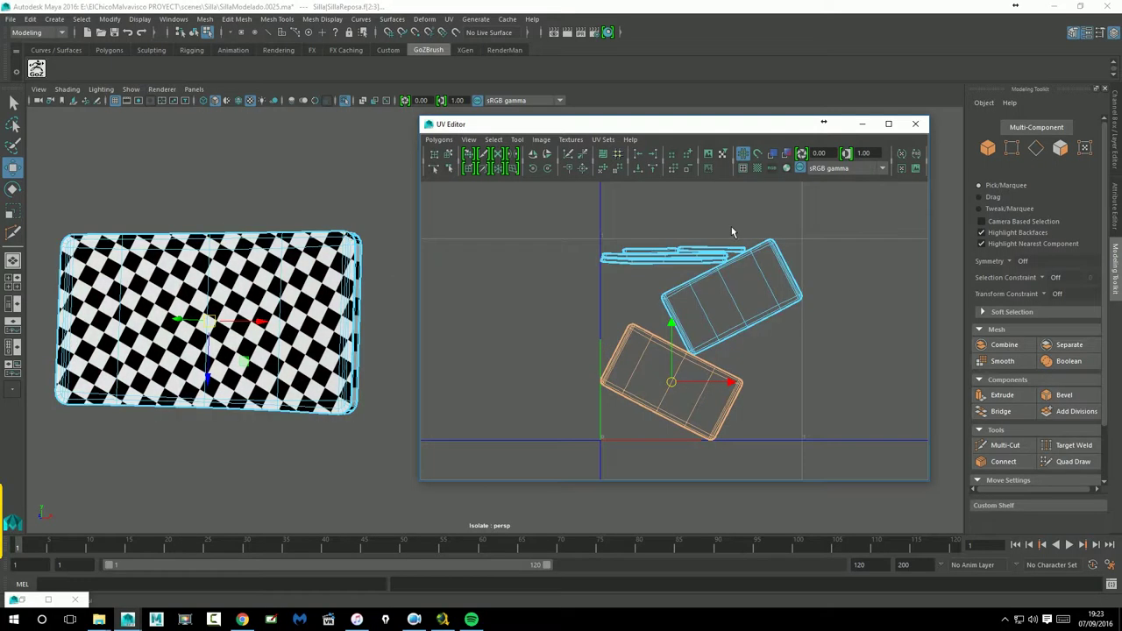
{"action": "left_click", "coordinate": [760, 169]}
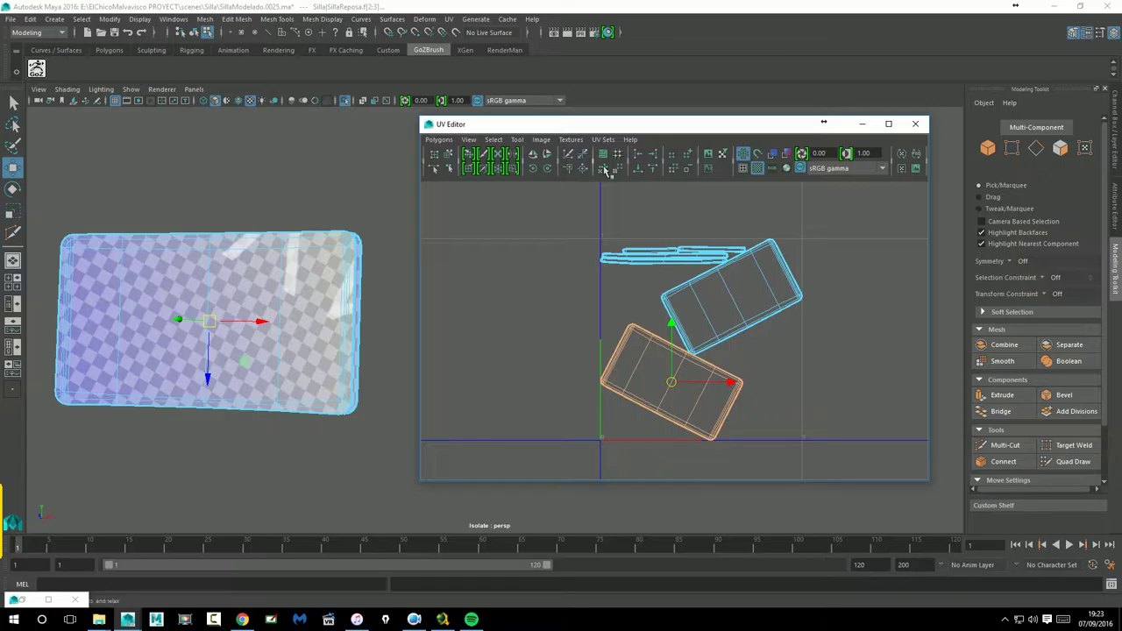
{"action": "left_click", "coordinate": [709, 155]}
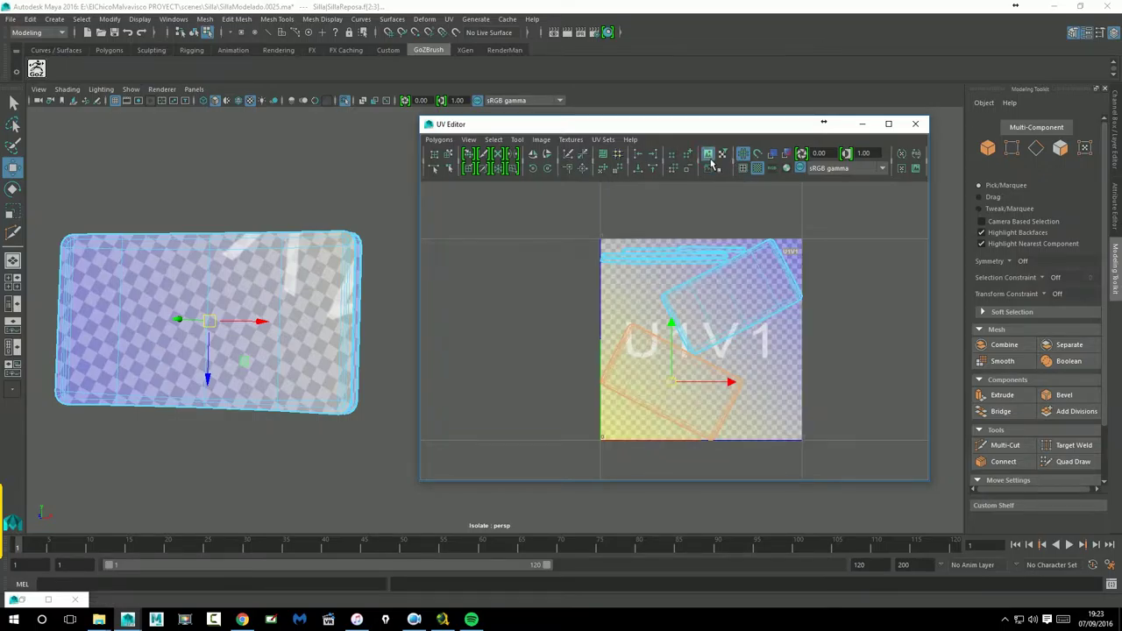
Rotate the selected large shell until its long sides are horizontal and move it over the U1V1 lettering.
{"action": "left_click", "coordinate": [13, 189]}
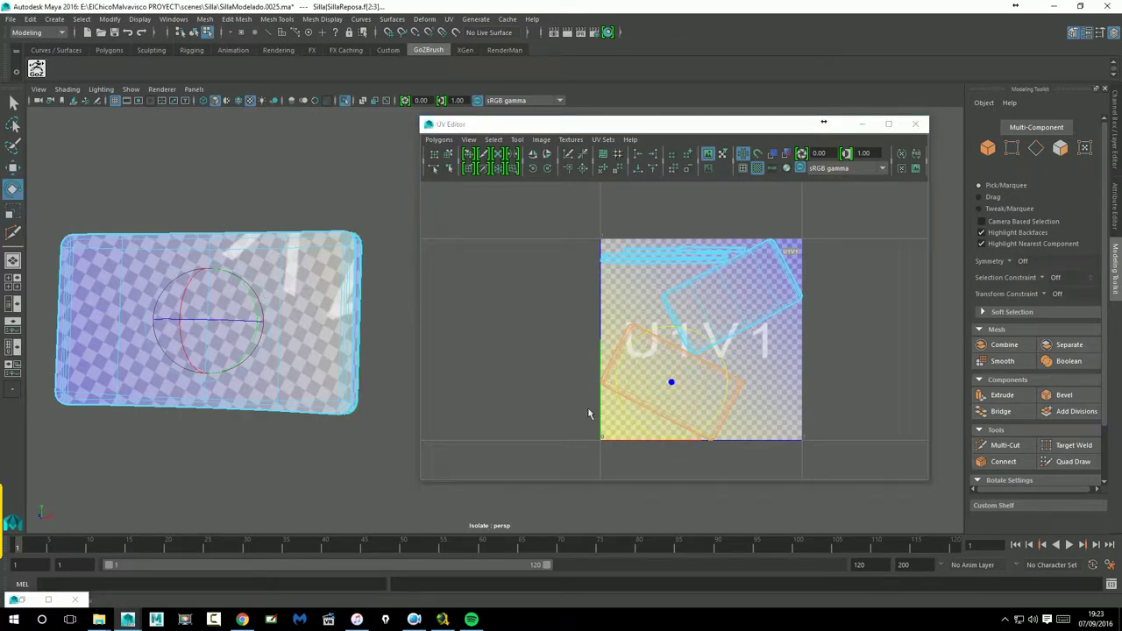
{"action": "left_click_drag", "start_coordinate": [725, 417], "coordinate": [734, 391]}
{"action": "left_click", "coordinate": [13, 167]}
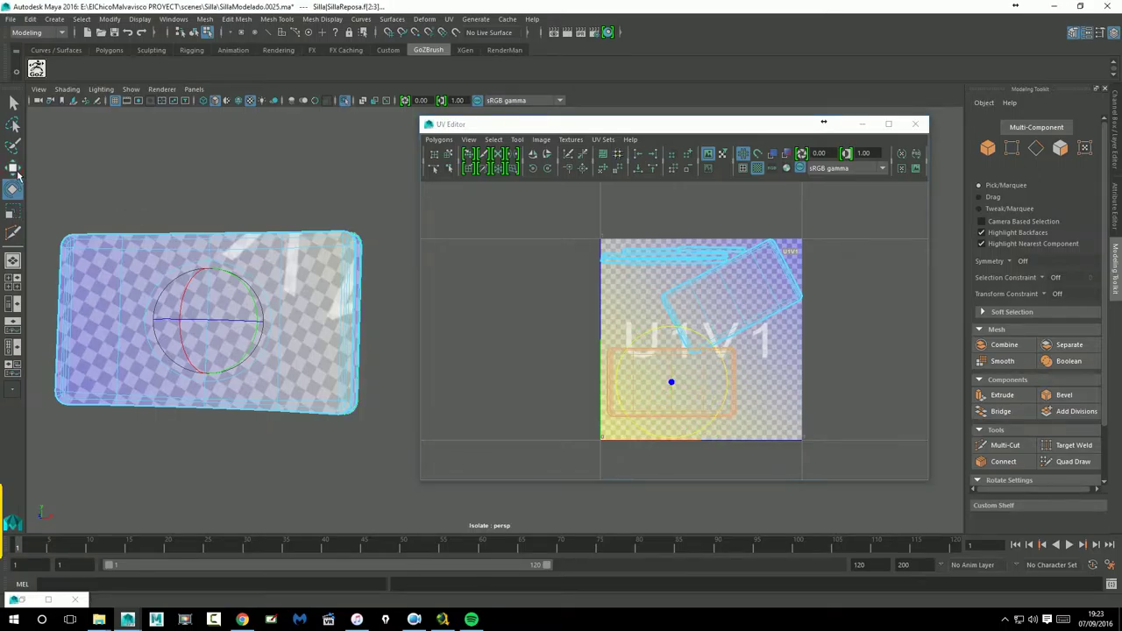
{"action": "left_click_drag", "start_coordinate": [680, 381], "coordinate": [684, 359]}
{"action": "left_click_drag", "start_coordinate": [389, 321], "coordinate": [272, 347], "text": "alt"}
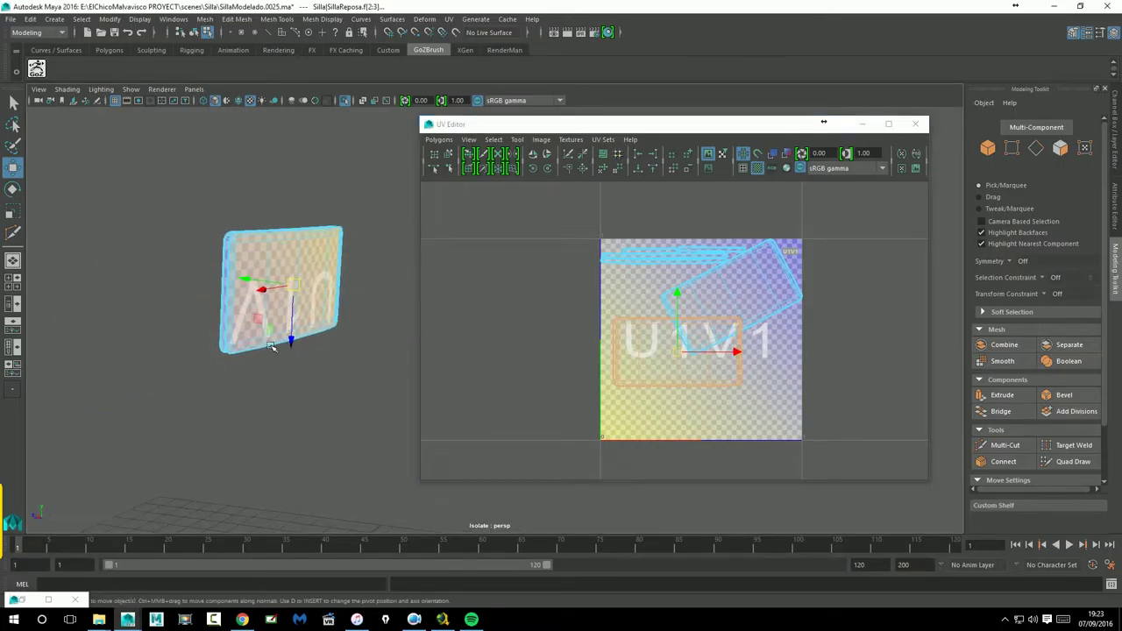
Turn the shell by 180° in 45° increments and move it to the lower-left corner of the UV tile.
{"action": "left_click", "coordinate": [533, 168]}
{"action": "left_click", "coordinate": [536, 170]}
{"action": "left_click", "coordinate": [536, 170]}
{"action": "left_click", "coordinate": [536, 170]}
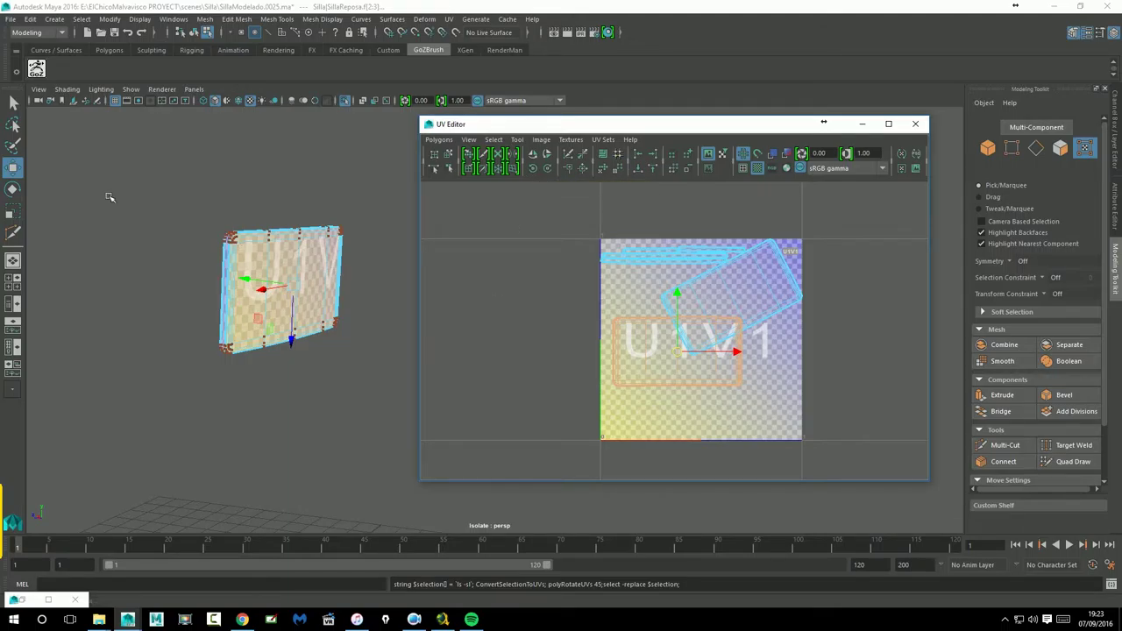
{"action": "left_click", "coordinate": [14, 168]}
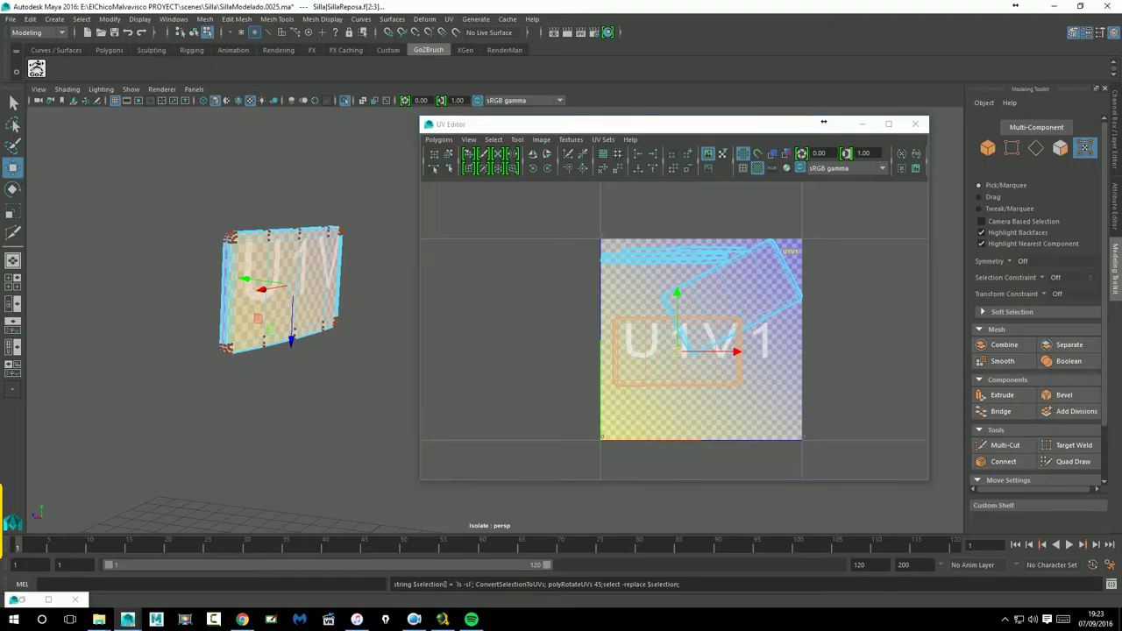
{"action": "left_click_drag", "start_coordinate": [666, 365], "coordinate": [674, 408]}
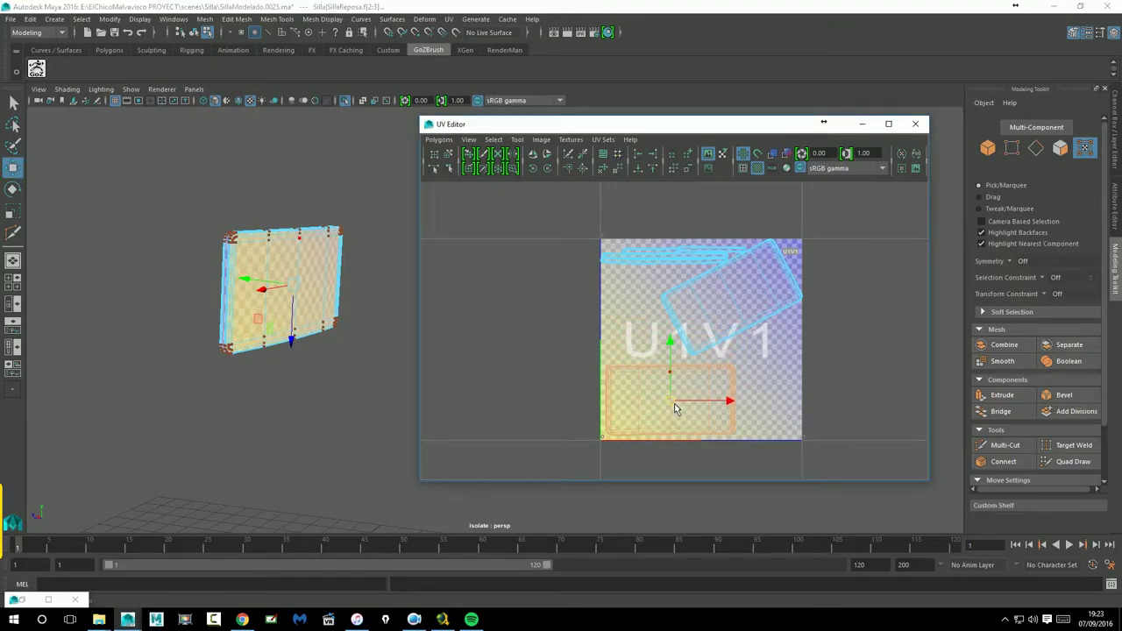
Select the other large shell, rotate it until horizontal and move it over the lettering above the first shell.
{"action": "right_click_drag", "start_coordinate": [742, 306], "coordinate": [730, 311]}
{"action": "left_click", "coordinate": [733, 313]}
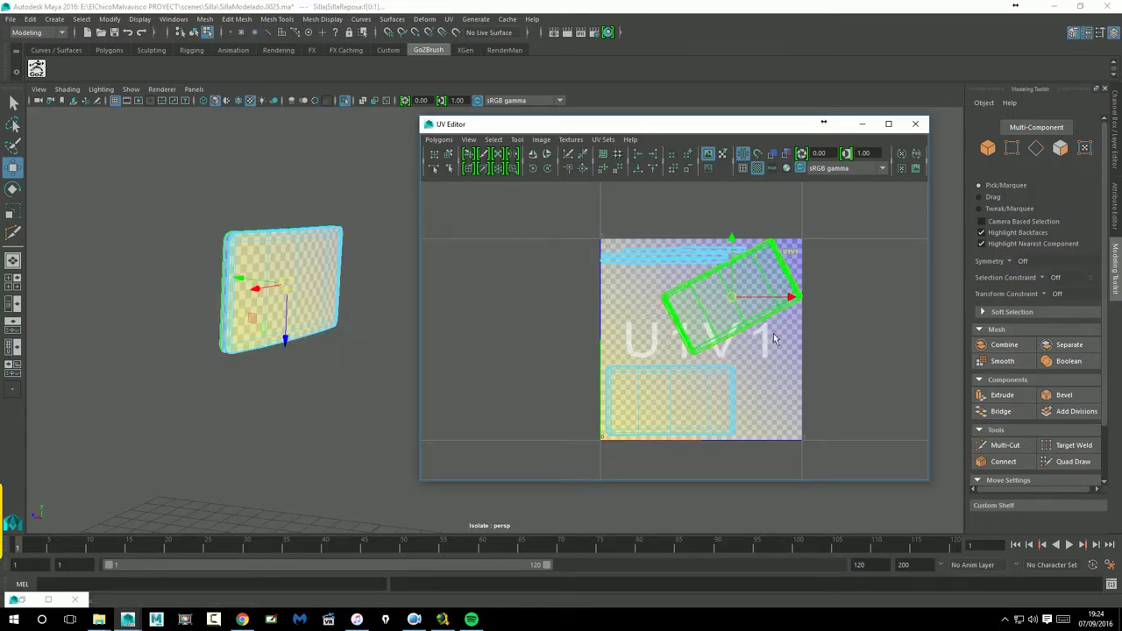
{"action": "left_click", "coordinate": [13, 188]}
{"action": "left_click_drag", "start_coordinate": [706, 362], "coordinate": [701, 340]}
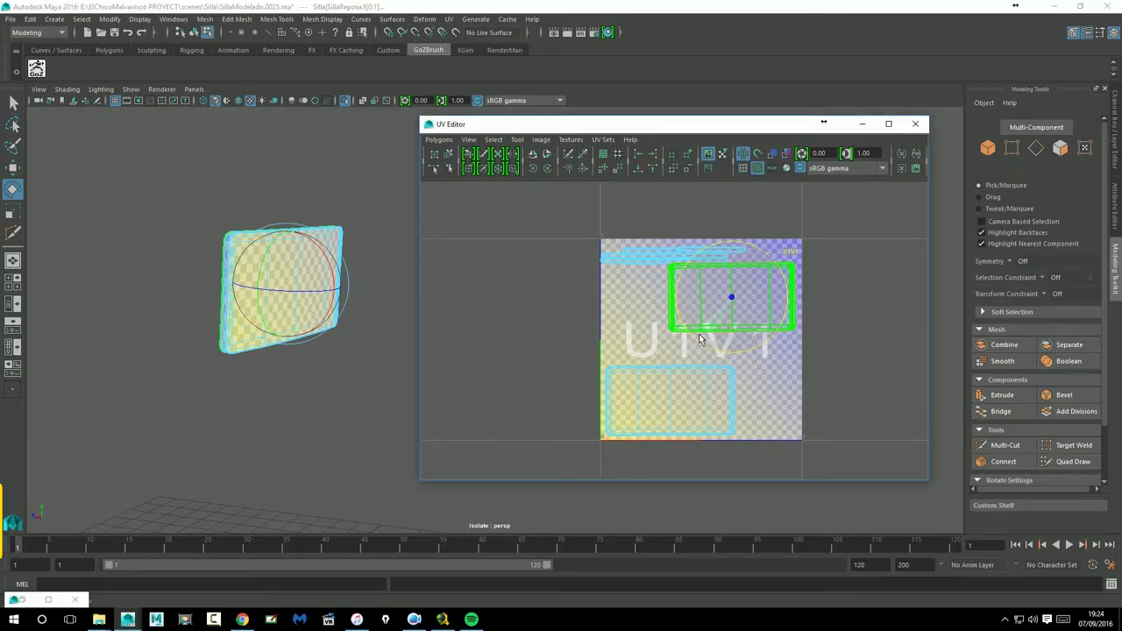
{"action": "left_click", "coordinate": [14, 166]}
{"action": "left_click_drag", "start_coordinate": [737, 303], "coordinate": [701, 334]}
Rotate the second large shell in 45° increments until the U1V1 lettering reads upright on the backrest.
{"action": "left_click_drag", "start_coordinate": [263, 314], "coordinate": [391, 303], "text": "alt"}
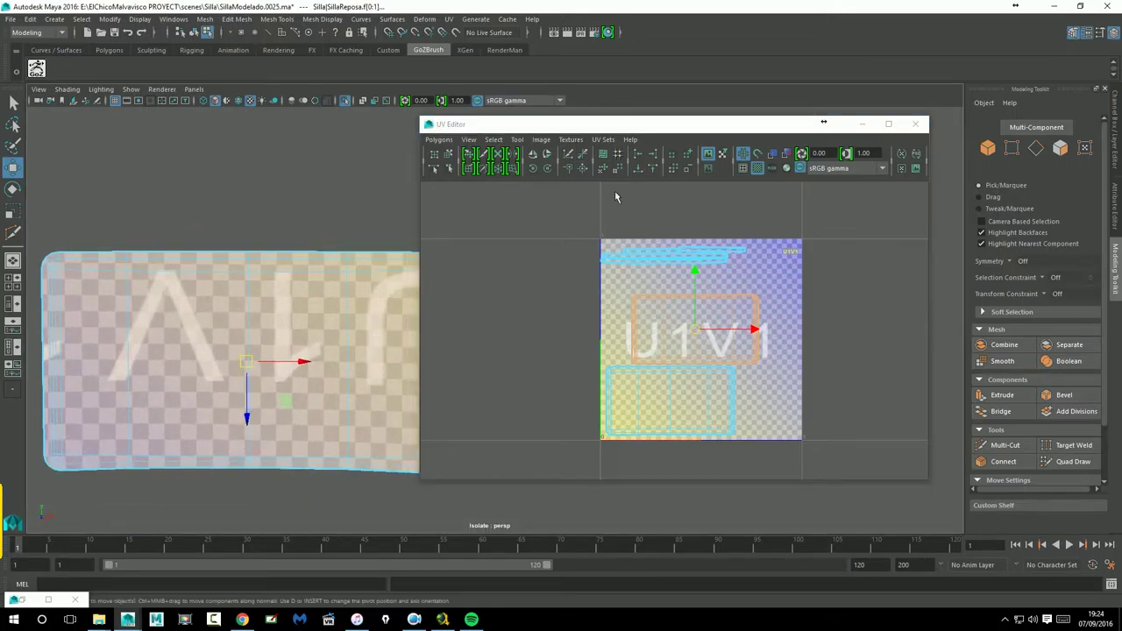
{"action": "left_click", "coordinate": [533, 169]}
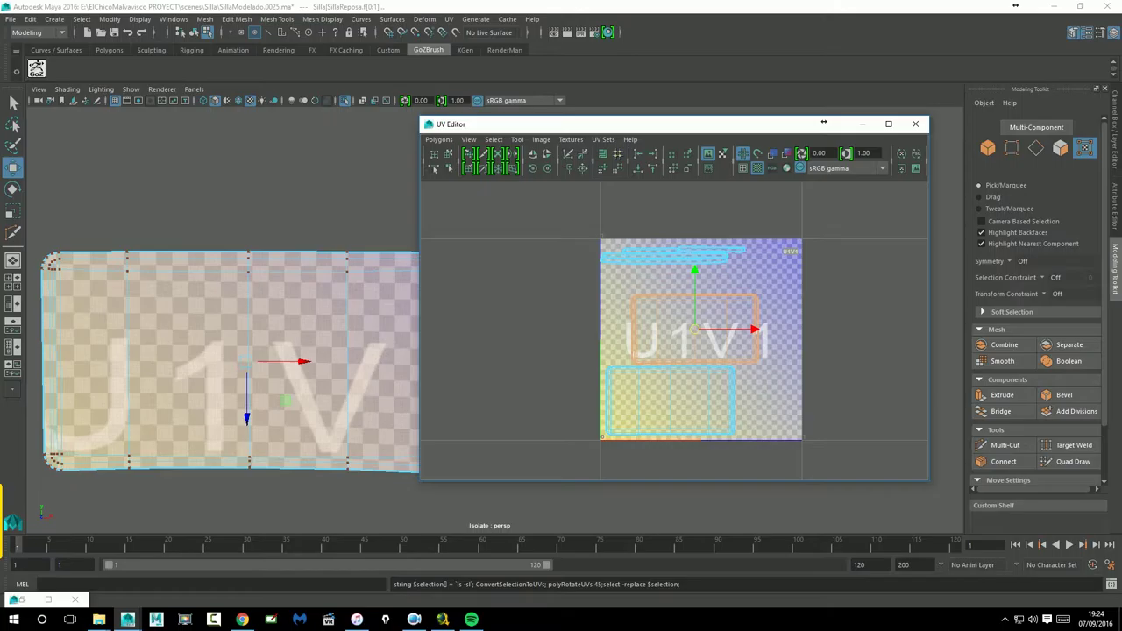
{"action": "scroll", "coordinate": [824, 355], "scroll_direction": "up", "scroll_amount": 5}
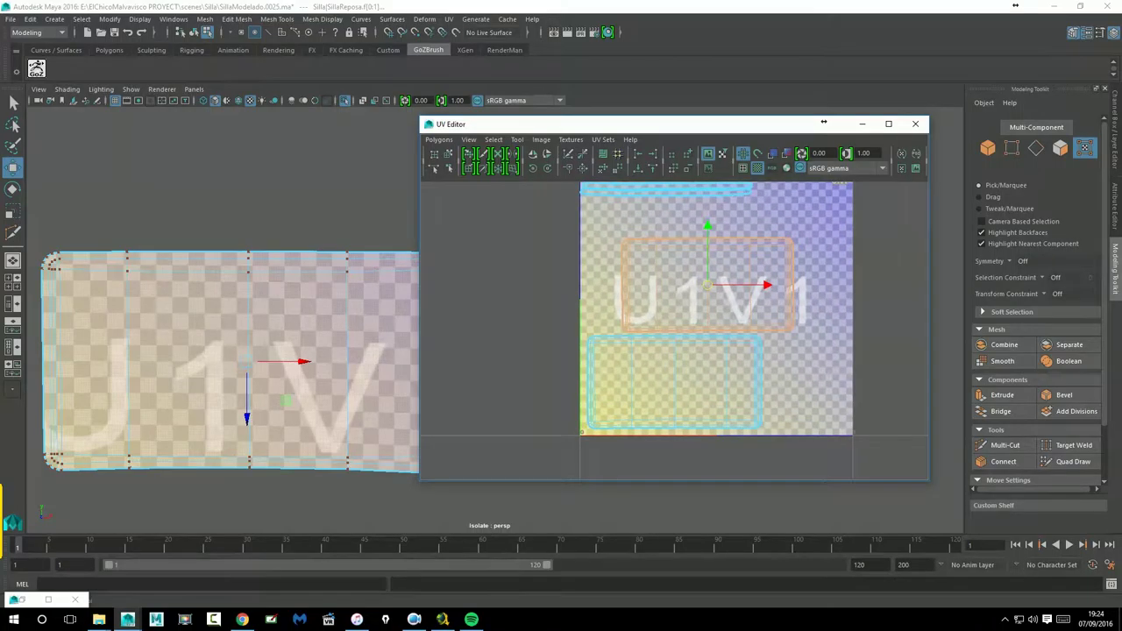
Move the selected upper large shell sideways until its edges line up with the large shell below it.
{"action": "left_click", "coordinate": [888, 124]}
{"action": "middle_click_drag", "start_coordinate": [602, 261], "coordinate": [622, 263], "text": "alt"}
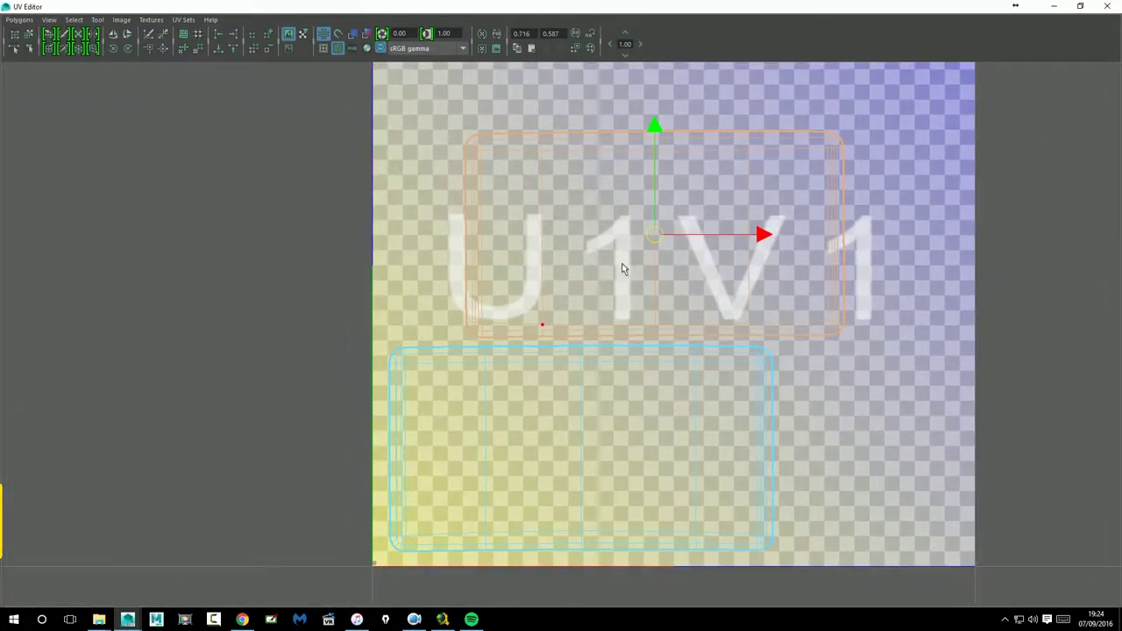
{"action": "left_click_drag", "start_coordinate": [665, 236], "coordinate": [591, 238]}
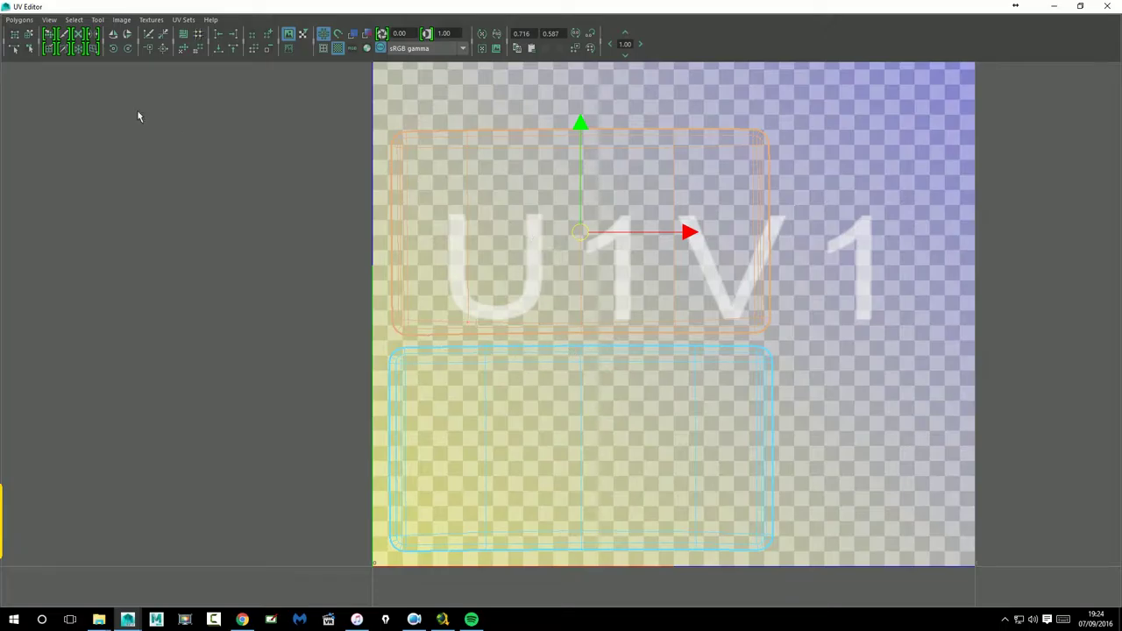
{"action": "left_click_drag", "start_coordinate": [119, 7], "coordinate": [225, 36]}
{"action": "left_click_drag", "start_coordinate": [605, 400], "coordinate": [1002, 527]}
{"action": "left_click", "coordinate": [13, 188]}
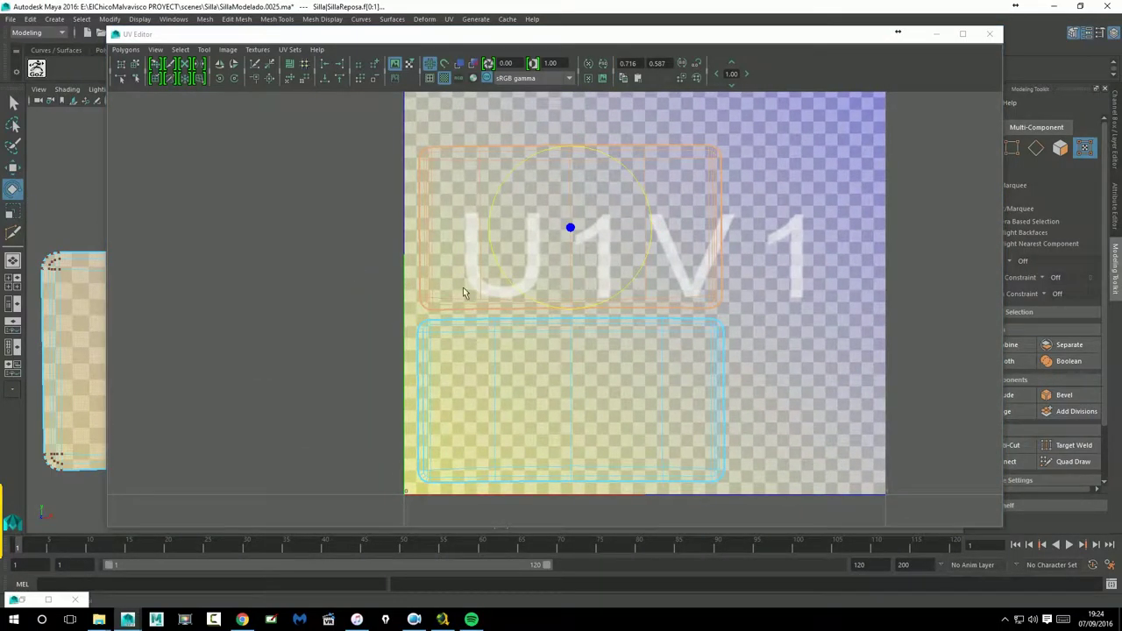
{"action": "left_click_drag", "start_coordinate": [605, 309], "coordinate": [605, 310]}
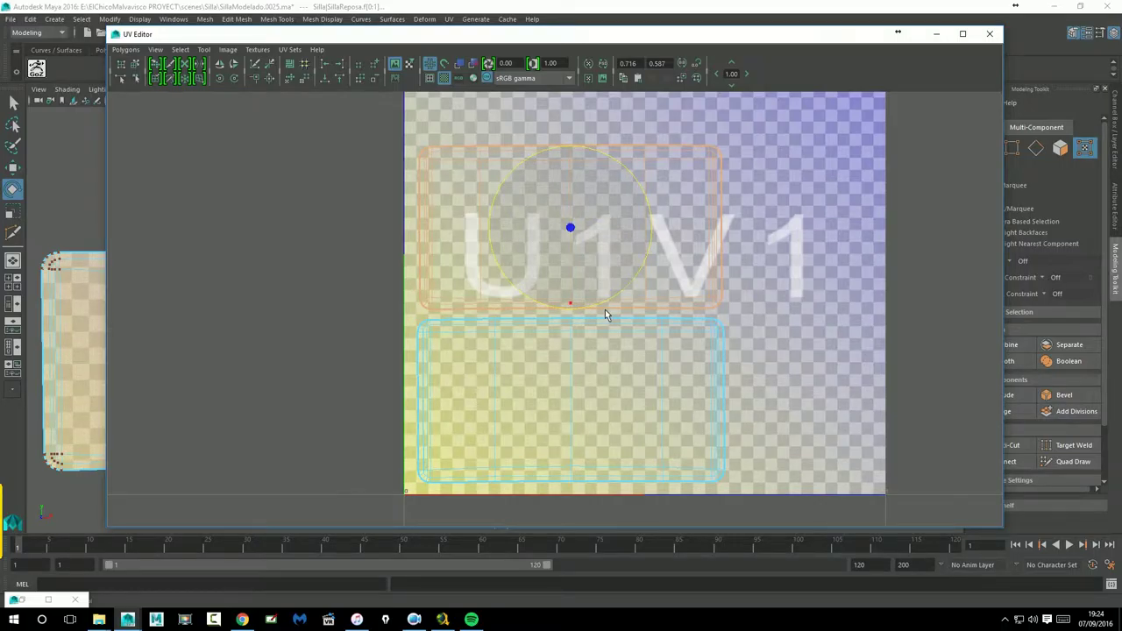
Move the two long, thin strip shells one at a time to stack them directly above the upper large shell.
{"action": "scroll", "coordinate": [646, 278], "scroll_direction": "down", "scroll_amount": 4}
{"action": "middle_click_drag", "start_coordinate": [626, 217], "coordinate": [612, 277], "text": "alt"}
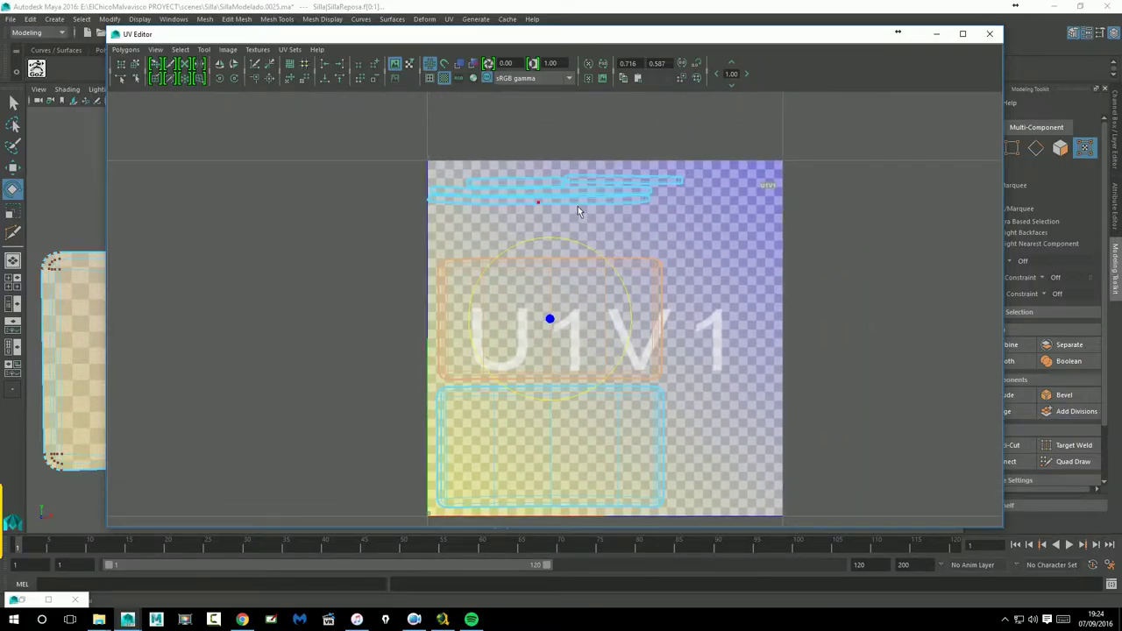
{"action": "left_click", "coordinate": [578, 203]}
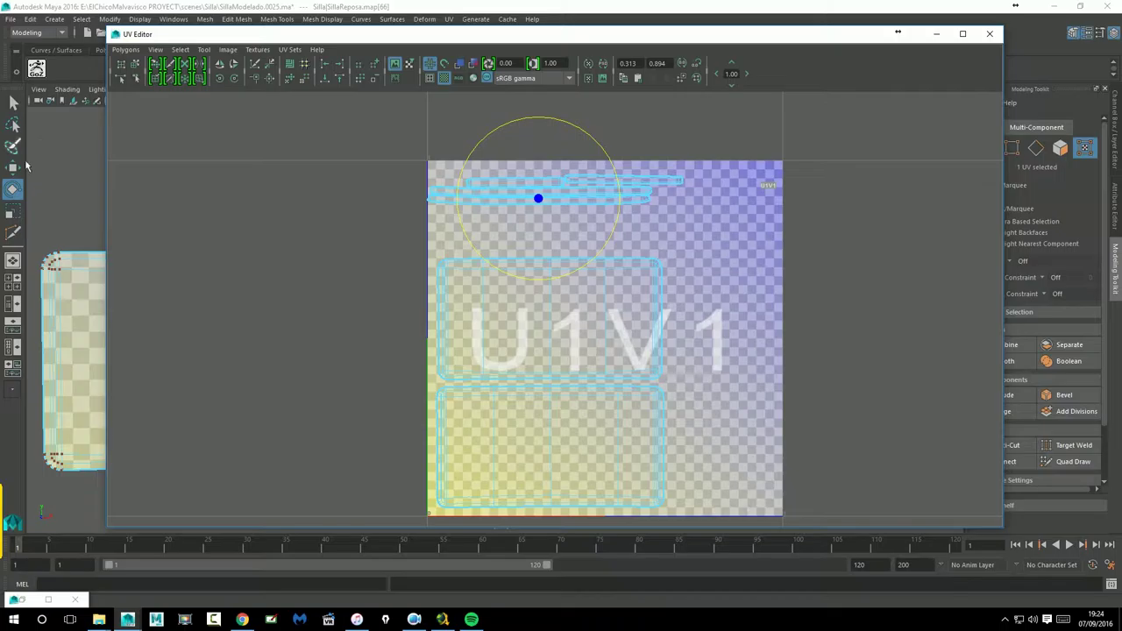
{"action": "left_click", "coordinate": [14, 166]}
{"action": "right_click_drag", "start_coordinate": [563, 217], "coordinate": [530, 205]}
{"action": "left_click", "coordinate": [547, 207]}
{"action": "left_click_drag", "start_coordinate": [544, 209], "coordinate": [554, 252]}
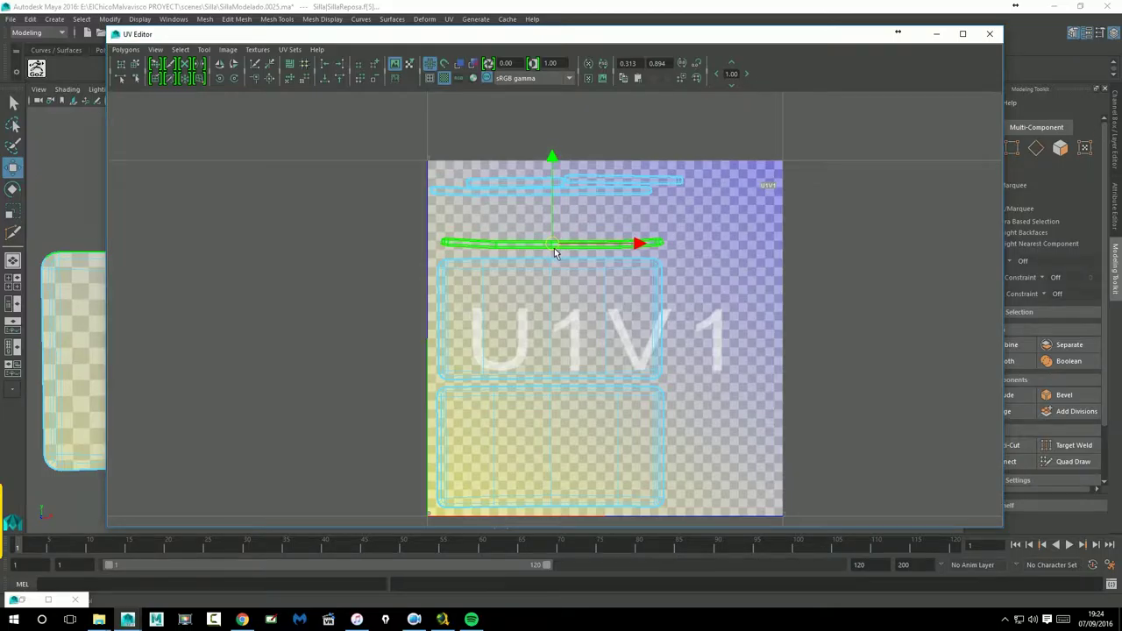
{"action": "left_click", "coordinate": [556, 208]}
{"action": "left_click_drag", "start_coordinate": [556, 208], "coordinate": [561, 235]}
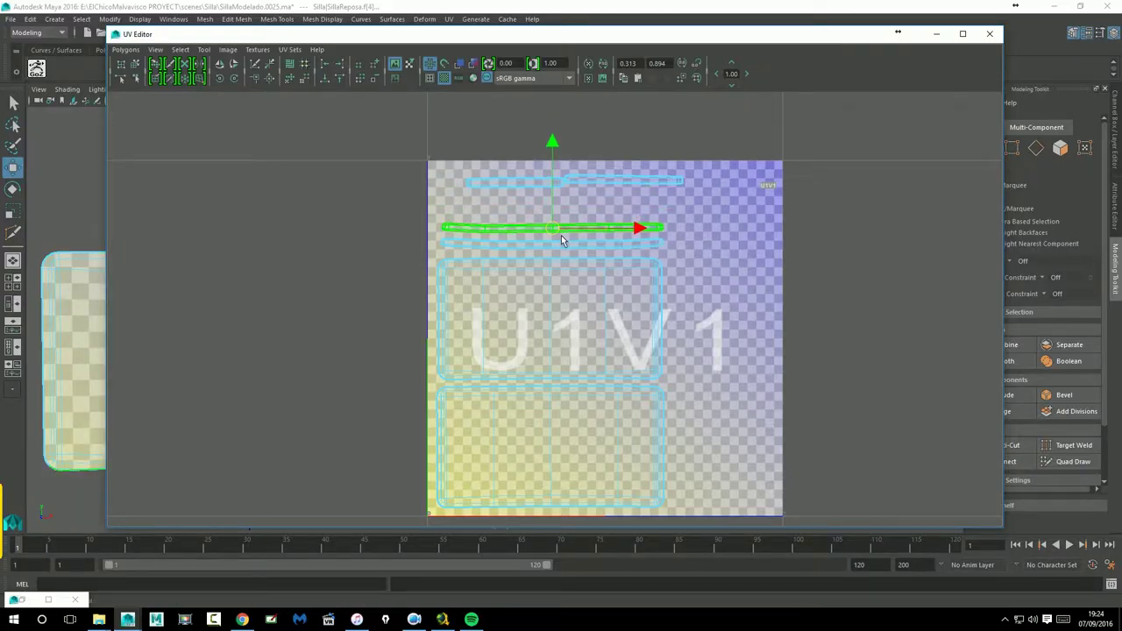
Place the two short strip shells end to end in one row above the long strips.
{"action": "left_click", "coordinate": [529, 189]}
{"action": "left_click_drag", "start_coordinate": [526, 189], "coordinate": [502, 223]}
{"action": "left_click", "coordinate": [619, 182]}
{"action": "left_click_drag", "start_coordinate": [617, 193], "coordinate": [612, 219]}
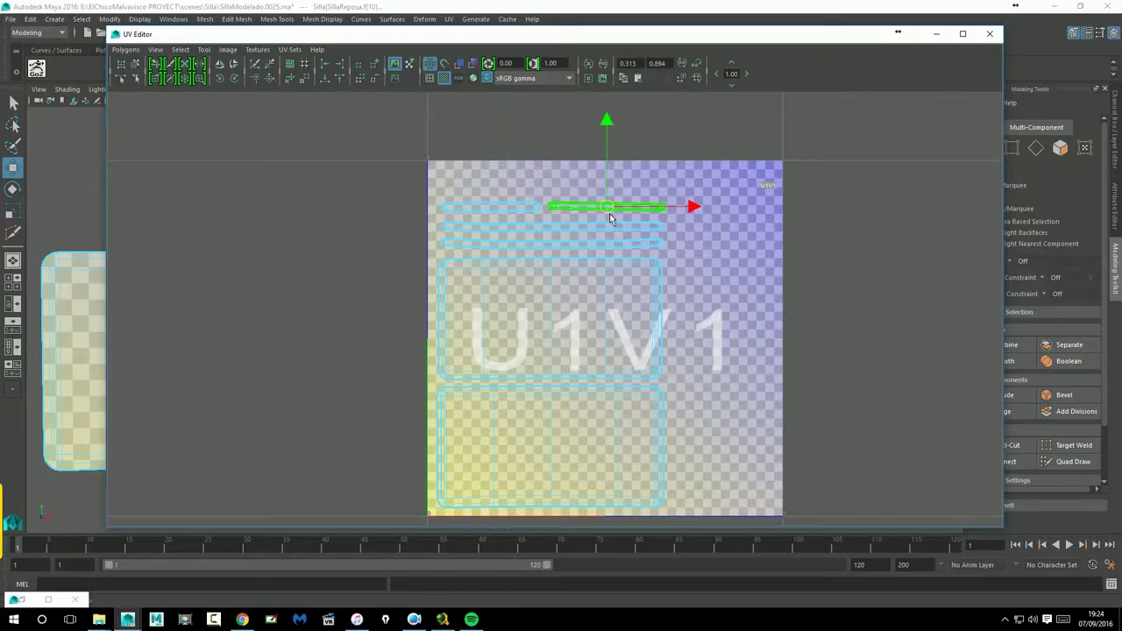
Close the UV Editor and switch the backrest back to object mode.
{"action": "left_click_drag", "start_coordinate": [355, 36], "coordinate": [685, 32]}
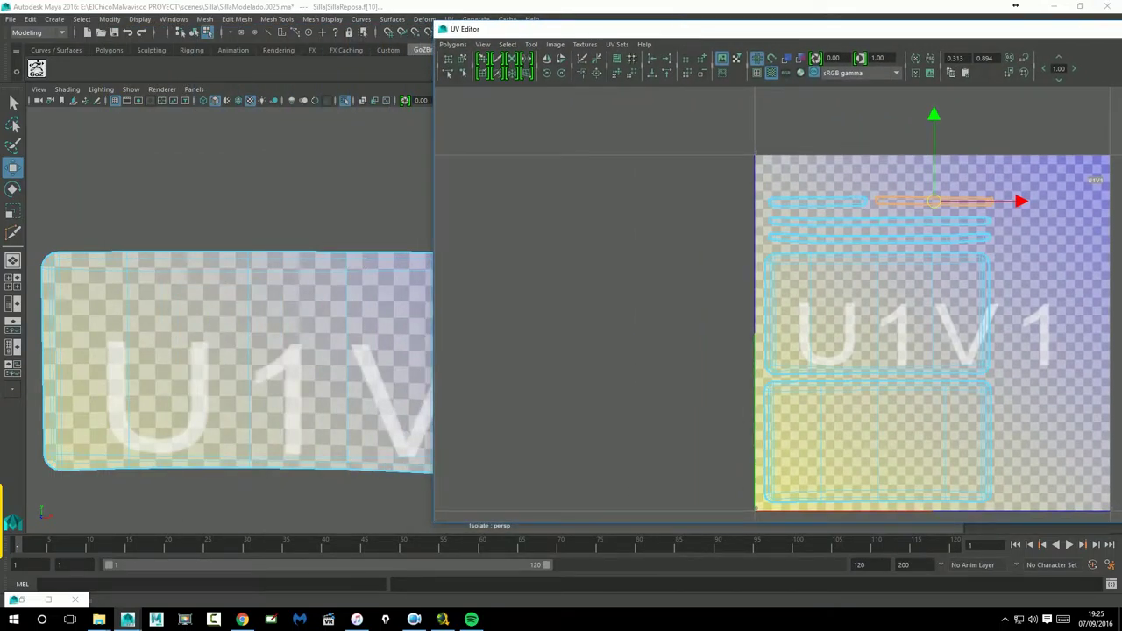
{"action": "left_click_drag", "start_coordinate": [1043, 40], "coordinate": [814, 53]}
{"action": "left_click", "coordinate": [1088, 40]}
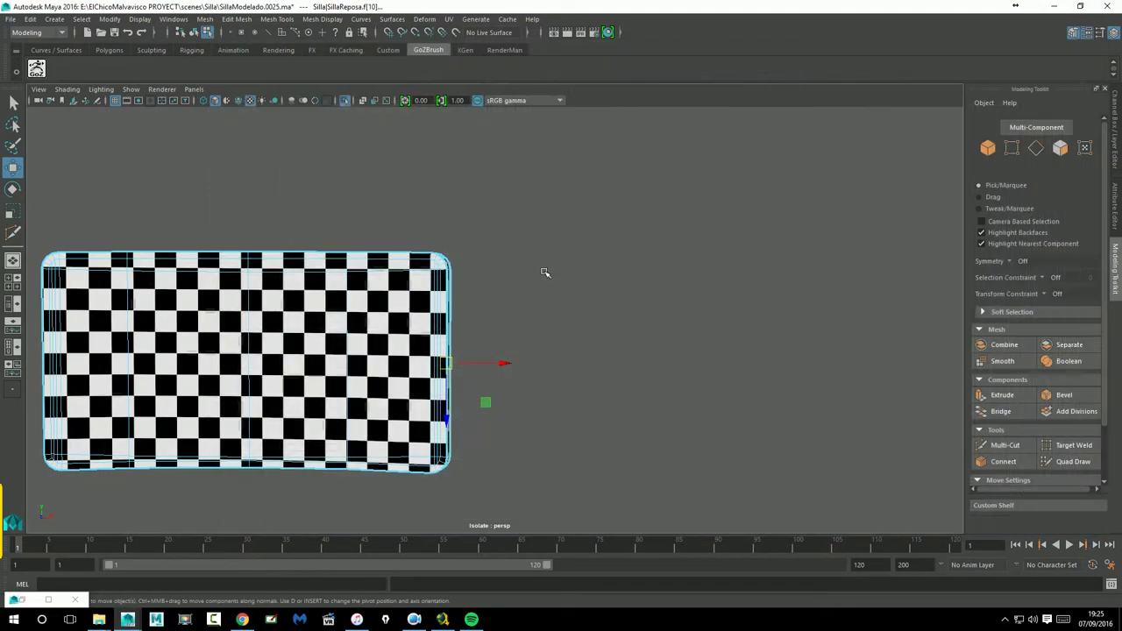
{"action": "scroll", "coordinate": [544, 271], "scroll_direction": "down", "scroll_amount": 5}
{"action": "right_click_drag", "start_coordinate": [412, 296], "coordinate": [481, 295]}
Inspect the checker pattern along the backrest's side edges, with and without the smooth mesh preview.
{"action": "left_click_drag", "start_coordinate": [571, 343], "coordinate": [288, 327], "text": "alt"}
{"action": "left_click", "coordinate": [288, 327]}
{"action": "left_click", "coordinate": [389, 319]}
{"action": "left_click_drag", "start_coordinate": [359, 339], "coordinate": [400, 308], "text": "alt"}
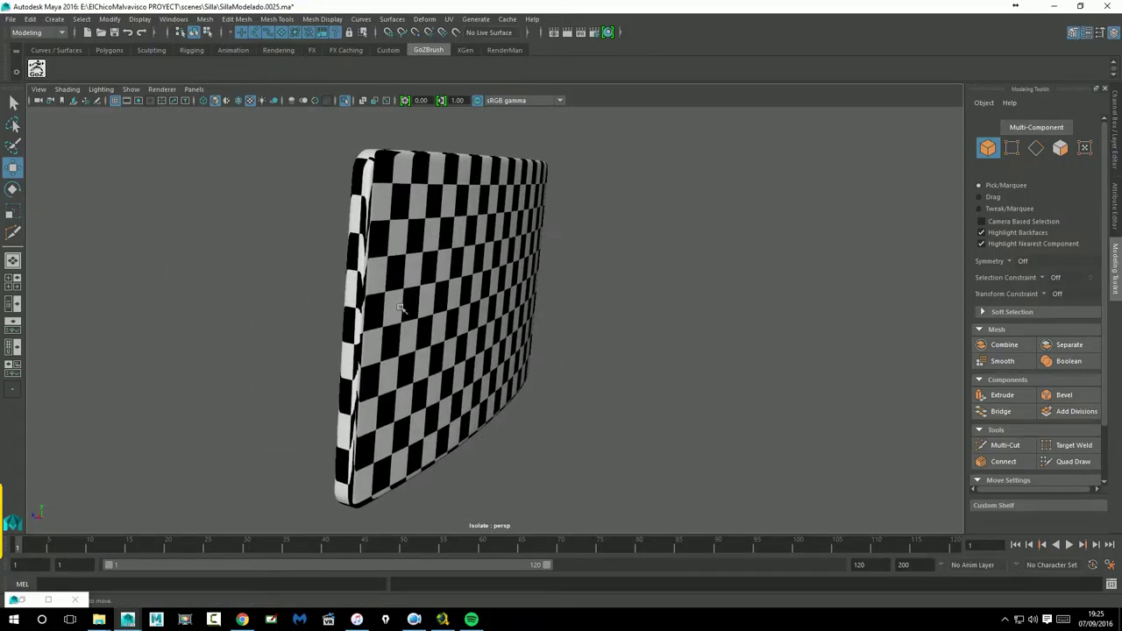
{"action": "left_click", "coordinate": [364, 343]}
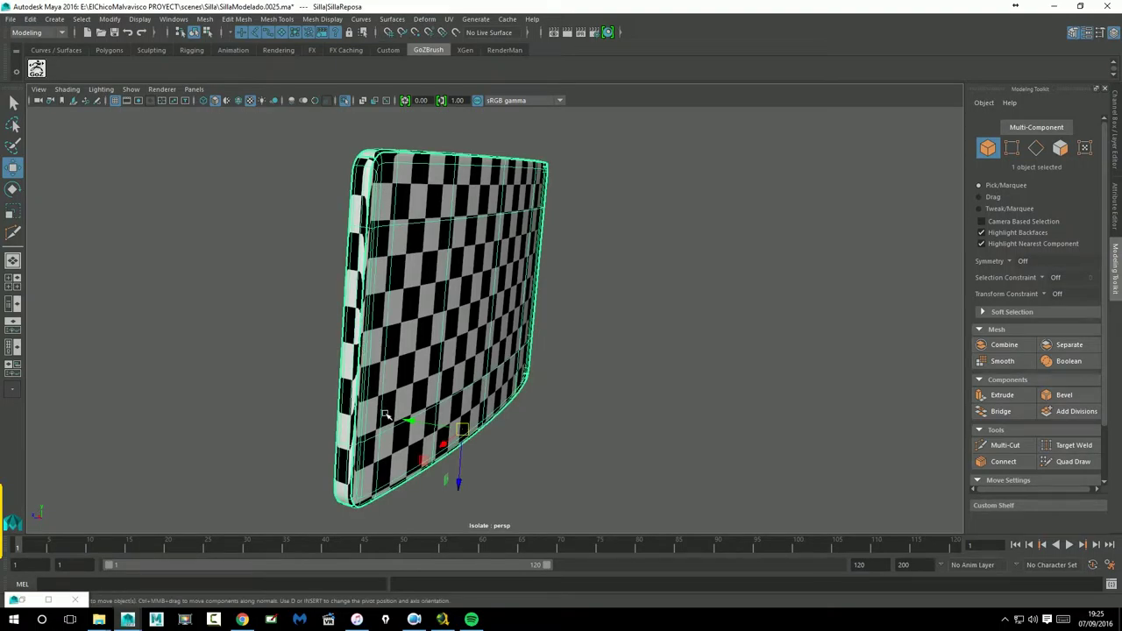
{"action": "left_click_drag", "start_coordinate": [399, 375], "coordinate": [488, 377], "text": "alt"}
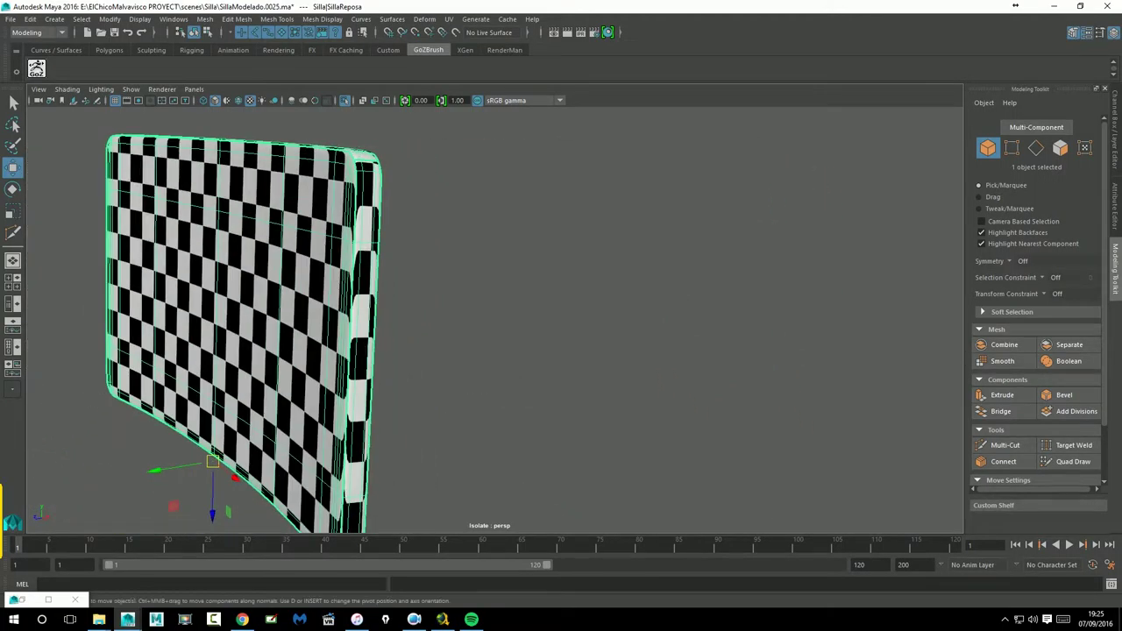
{"action": "key", "text": "1"}
{"action": "left_click", "coordinate": [480, 378]}
{"action": "left_click", "coordinate": [342, 341]}
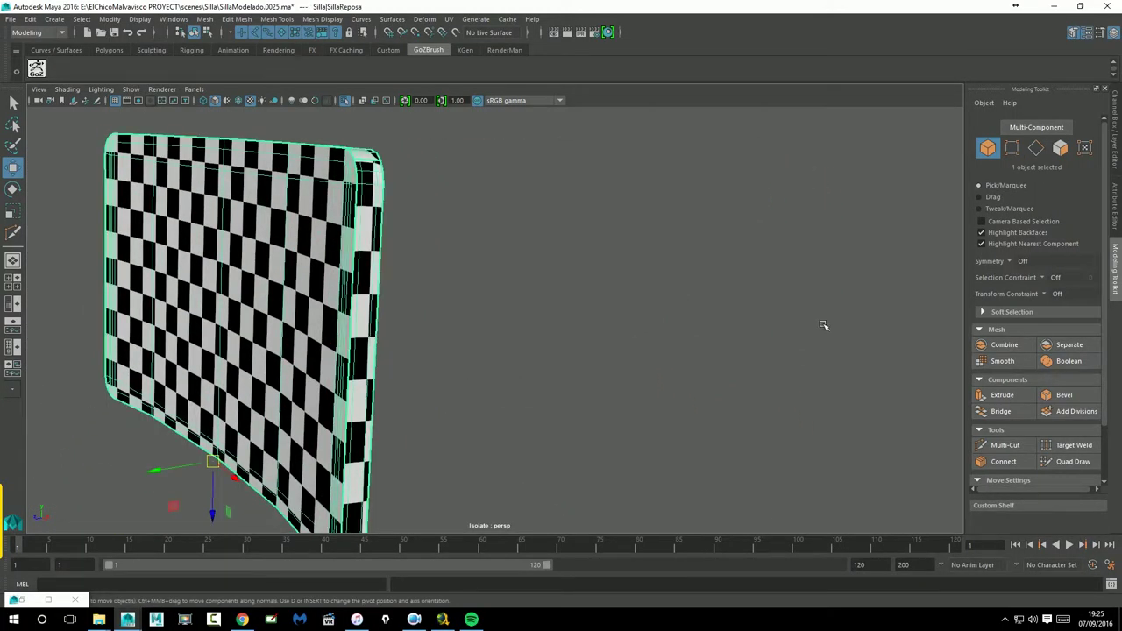
{"action": "left_click_drag", "start_coordinate": [468, 321], "coordinate": [518, 323], "text": "alt"}
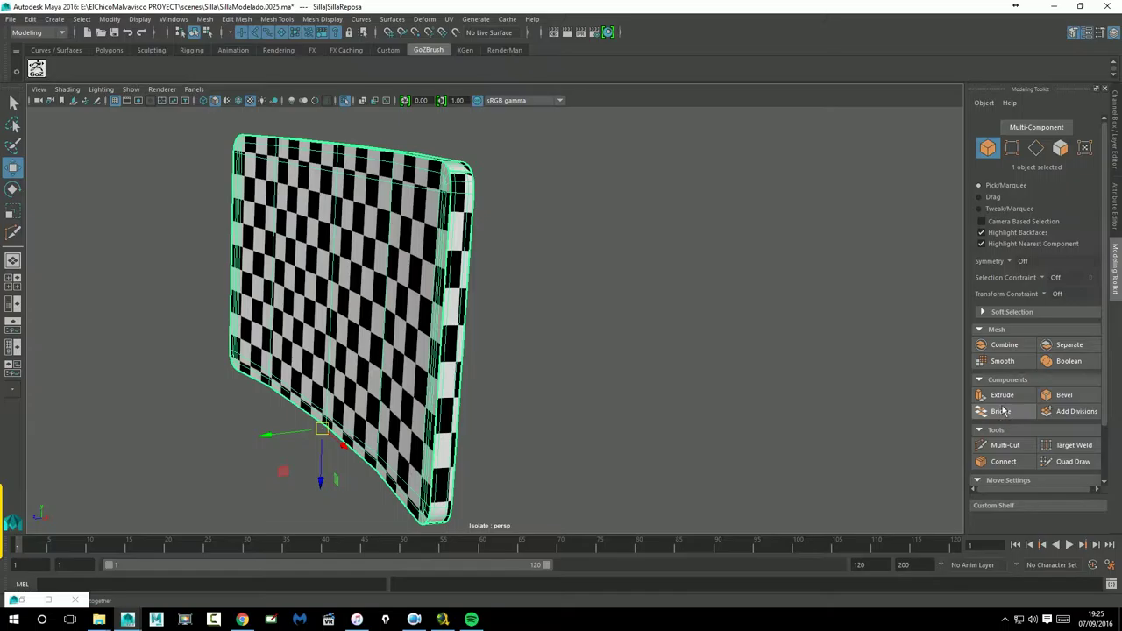
Try the Smooth operation on the backrest, examine the checker pattern near its side edge, and undo the smoothing.
{"action": "left_click", "coordinate": [1002, 361]}
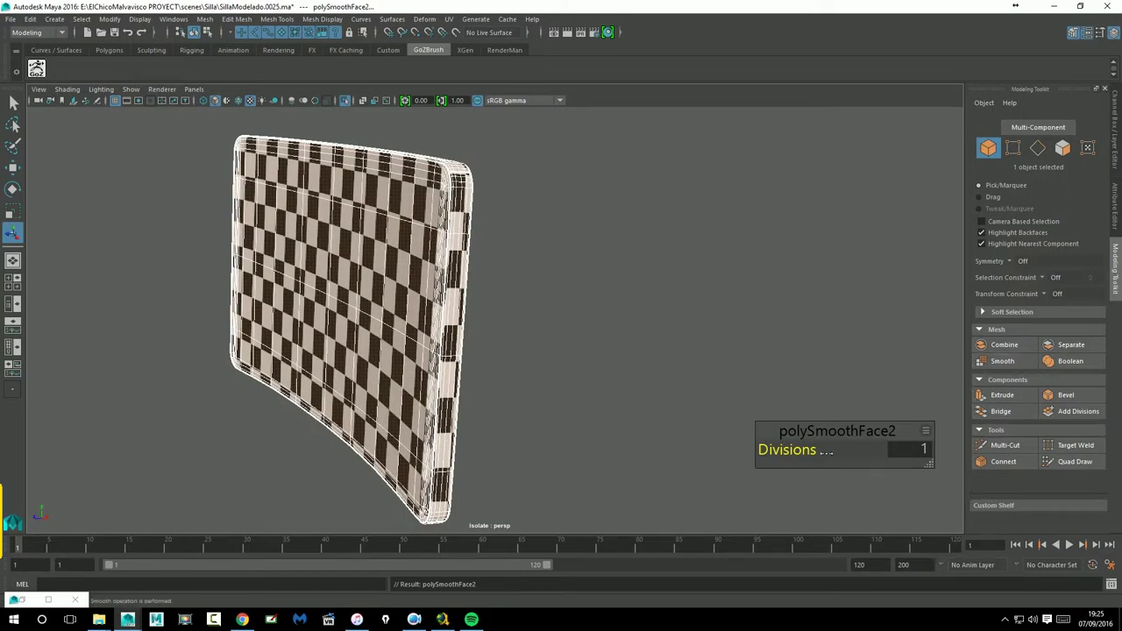
{"action": "left_click_drag", "start_coordinate": [821, 455], "coordinate": [824, 455]}
{"action": "left_click", "coordinate": [632, 311]}
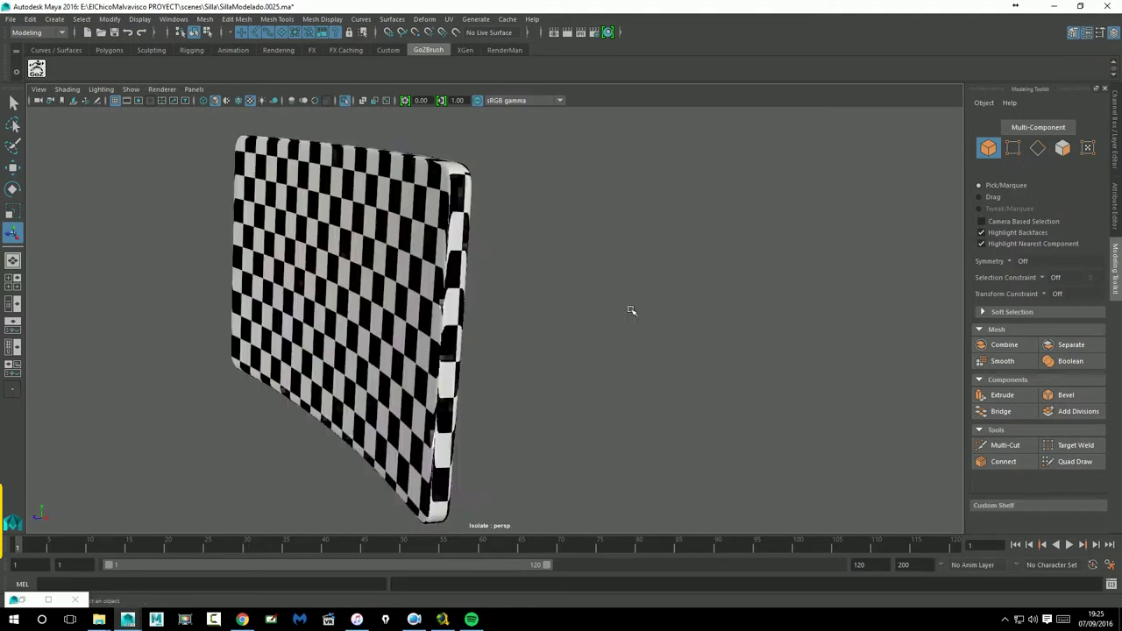
{"action": "left_click_drag", "start_coordinate": [626, 311], "coordinate": [668, 303], "text": "alt"}
{"action": "left_click", "coordinate": [514, 309]}
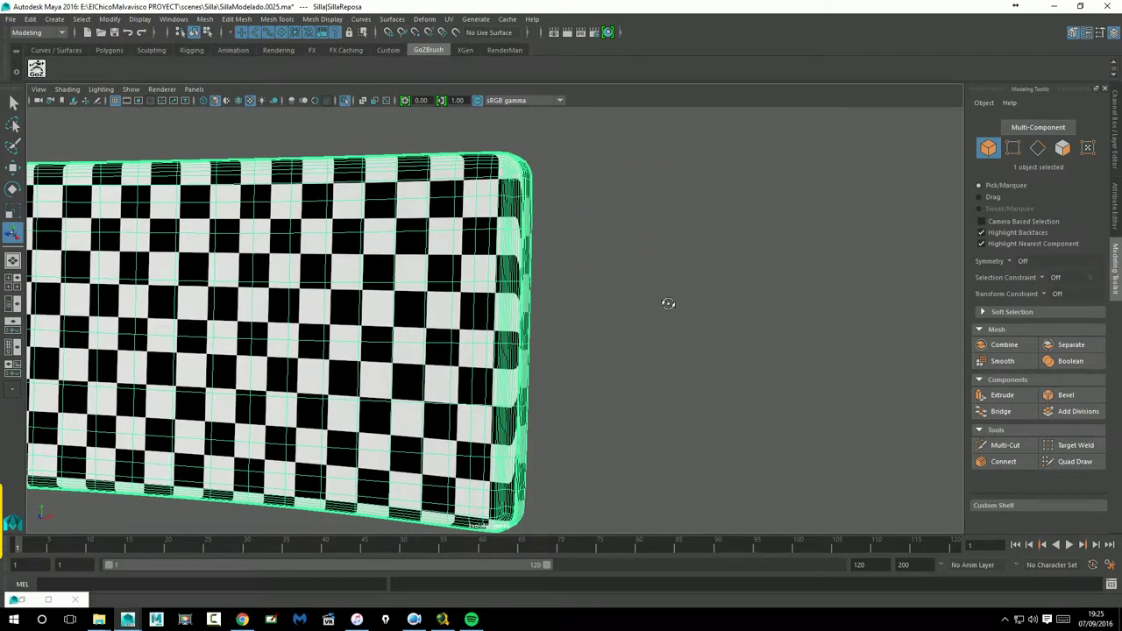
{"action": "left_click", "coordinate": [668, 304]}
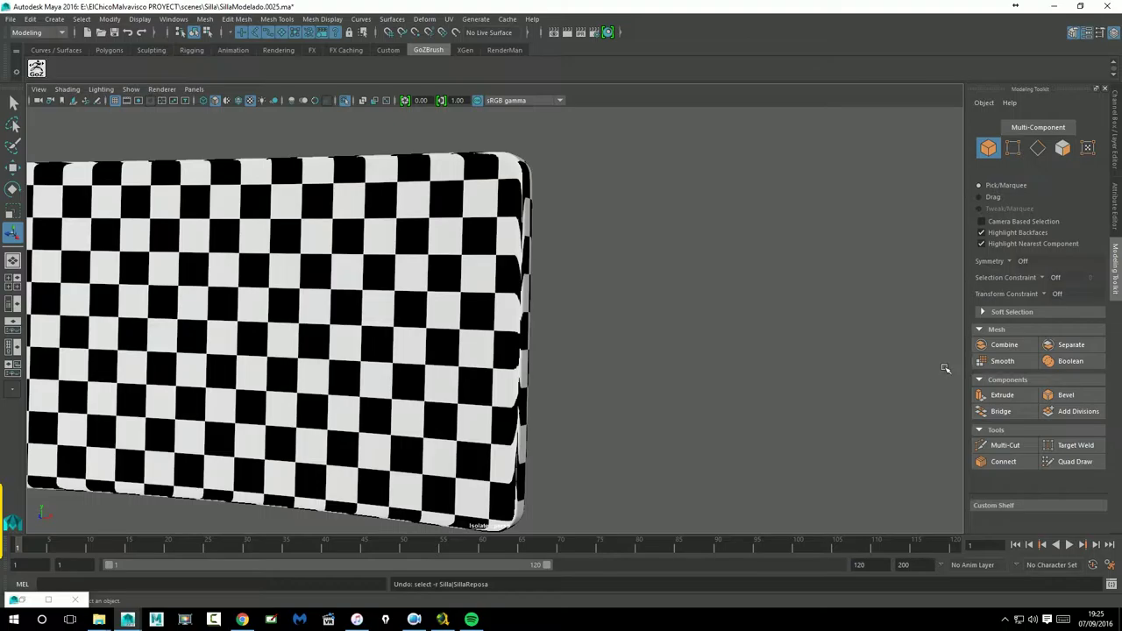
{"action": "key", "text": "ctrl+z"}
{"action": "left_click", "coordinate": [1002, 360]}
{"action": "key", "text": "ctrl+z"}
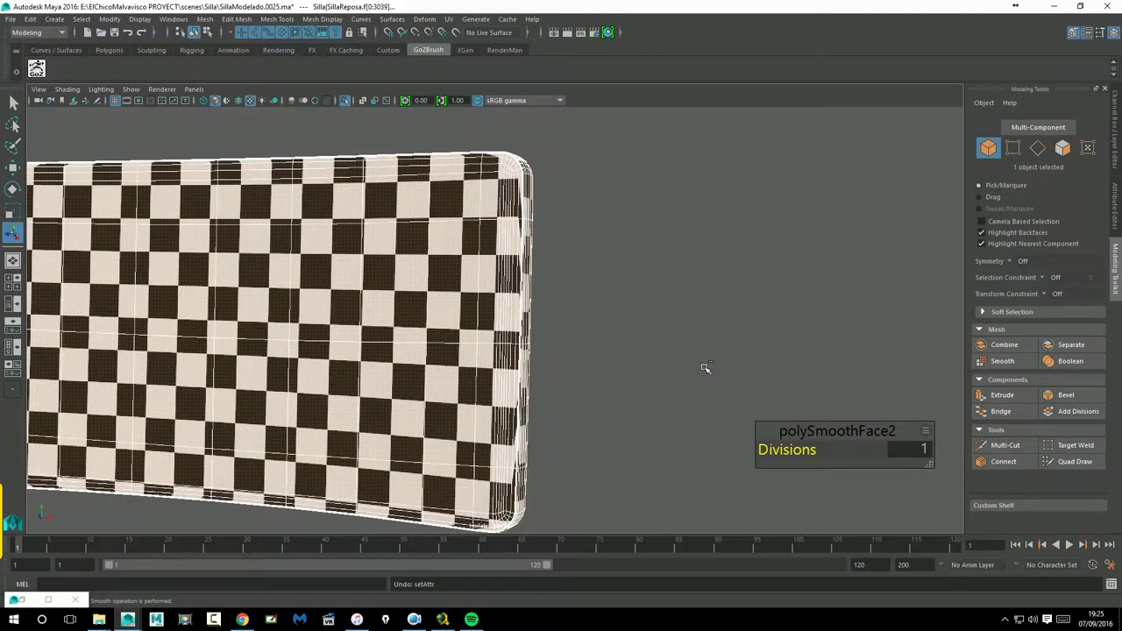
{"action": "key", "text": "ctrl+z"}
Insert additional vertical and horizontal edge loops across the backrest with Multi-Cut.
{"action": "left_click", "coordinate": [666, 336]}
{"action": "left_click", "coordinate": [510, 299]}
{"action": "left_click_drag", "start_coordinate": [609, 314], "coordinate": [863, 377], "text": "alt"}
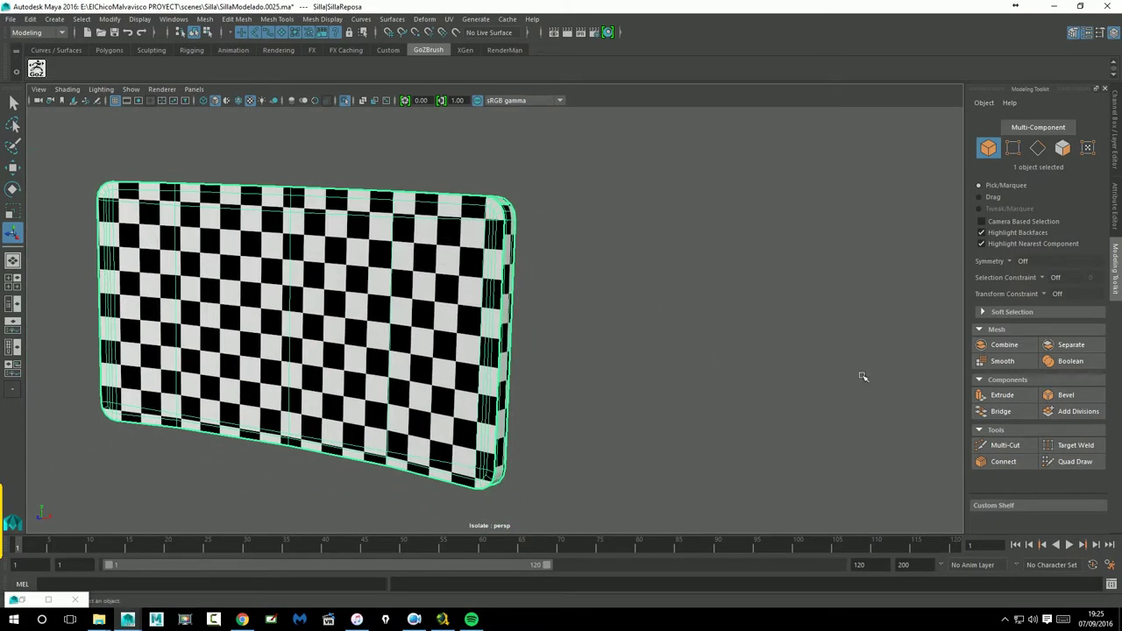
{"action": "left_click", "coordinate": [1004, 444]}
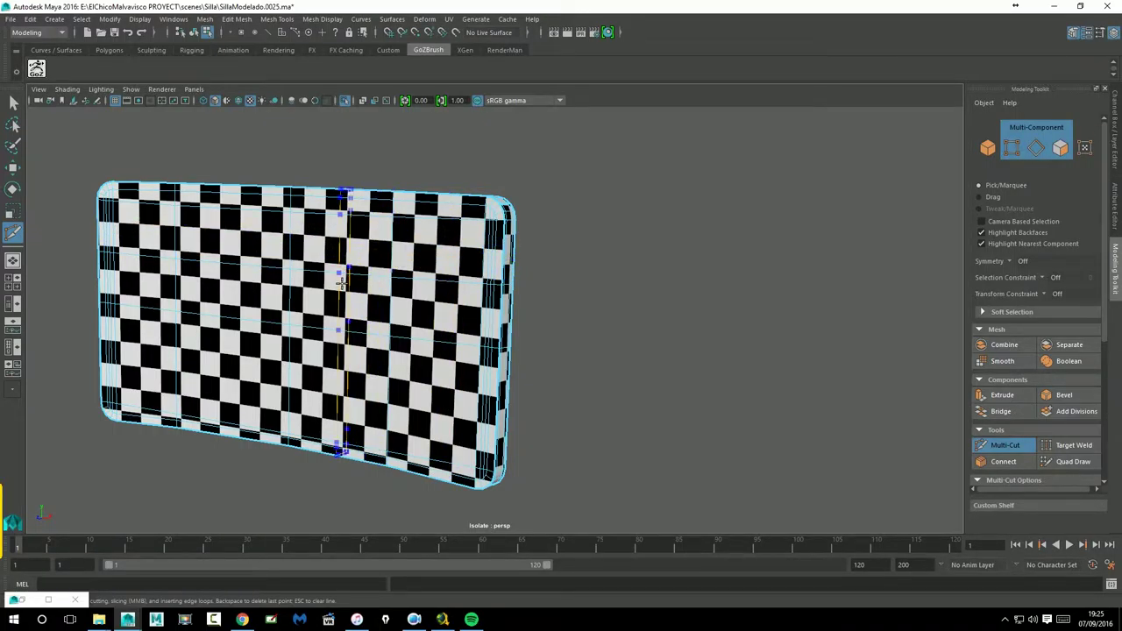
{"action": "left_click_drag", "start_coordinate": [554, 356], "coordinate": [574, 349], "text": "alt"}
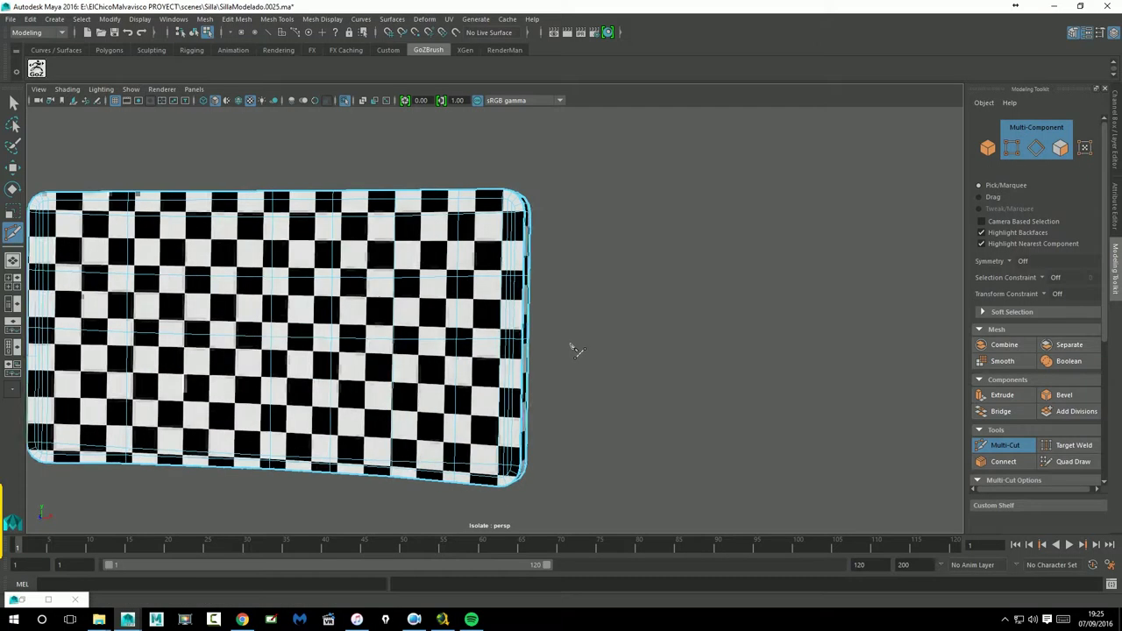
{"action": "middle_click_drag", "start_coordinate": [584, 348], "coordinate": [787, 330], "text": "alt"}
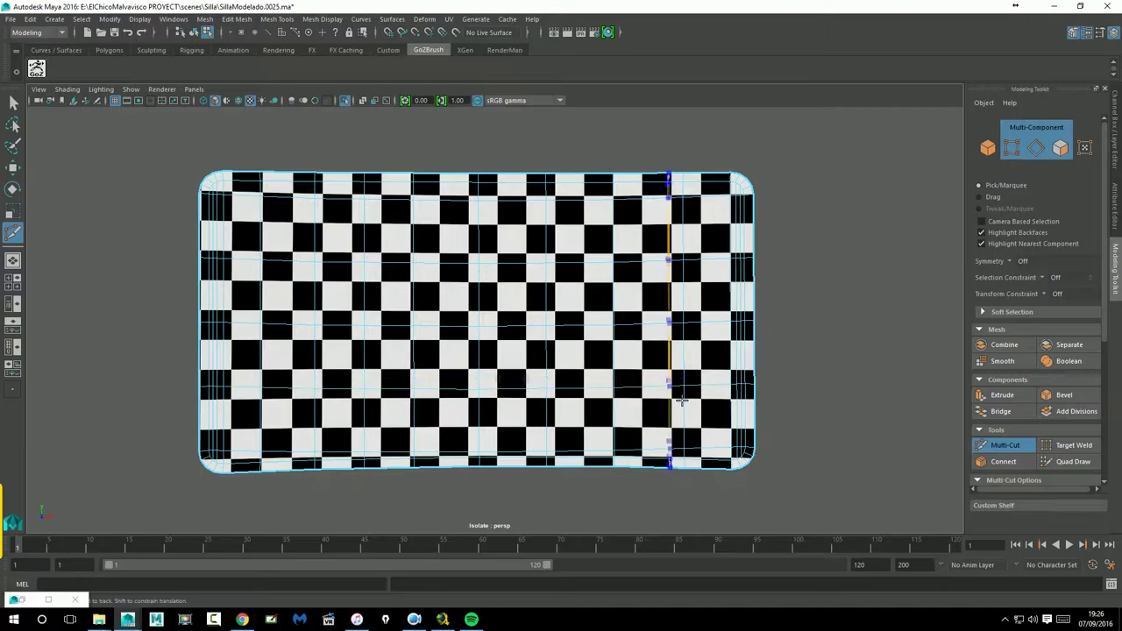
{"action": "left_click_drag", "start_coordinate": [829, 397], "coordinate": [513, 379], "text": "alt"}
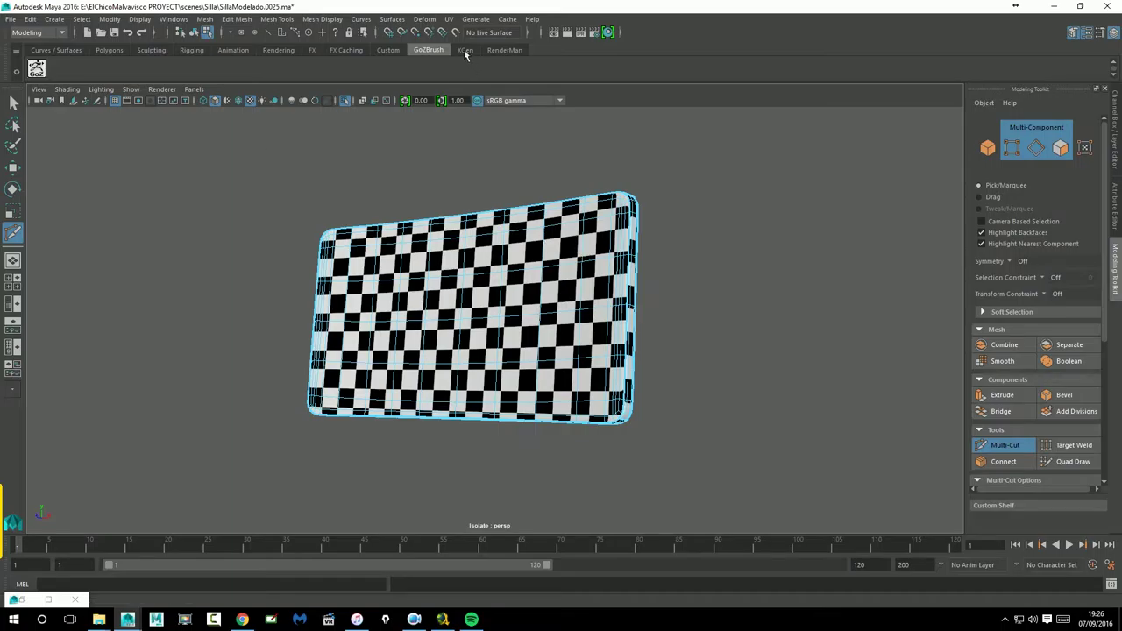
Select the backrest in object mode and open its UV layout in the UV Editor.
{"action": "left_click", "coordinate": [13, 169]}
{"action": "right_click_drag", "start_coordinate": [466, 310], "coordinate": [514, 283]}
{"action": "left_click", "coordinate": [794, 340]}
{"action": "left_click_drag", "start_coordinate": [643, 398], "coordinate": [561, 364], "text": "alt"}
{"action": "left_click", "coordinate": [653, 423]}
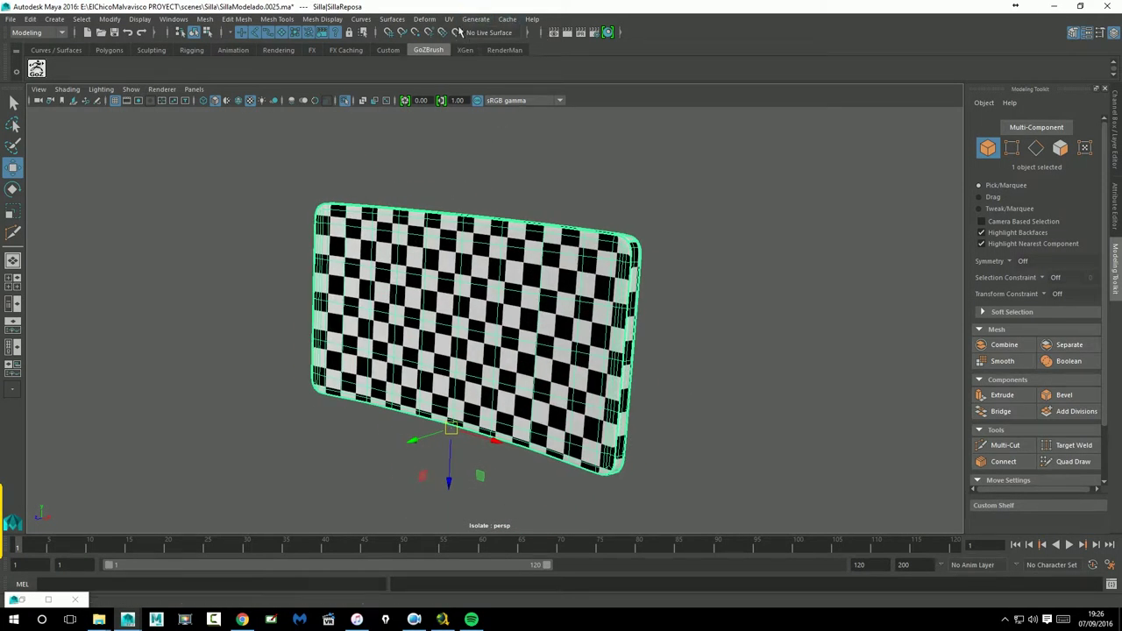
{"action": "left_click", "coordinate": [448, 19]}
{"action": "left_click", "coordinate": [476, 50]}
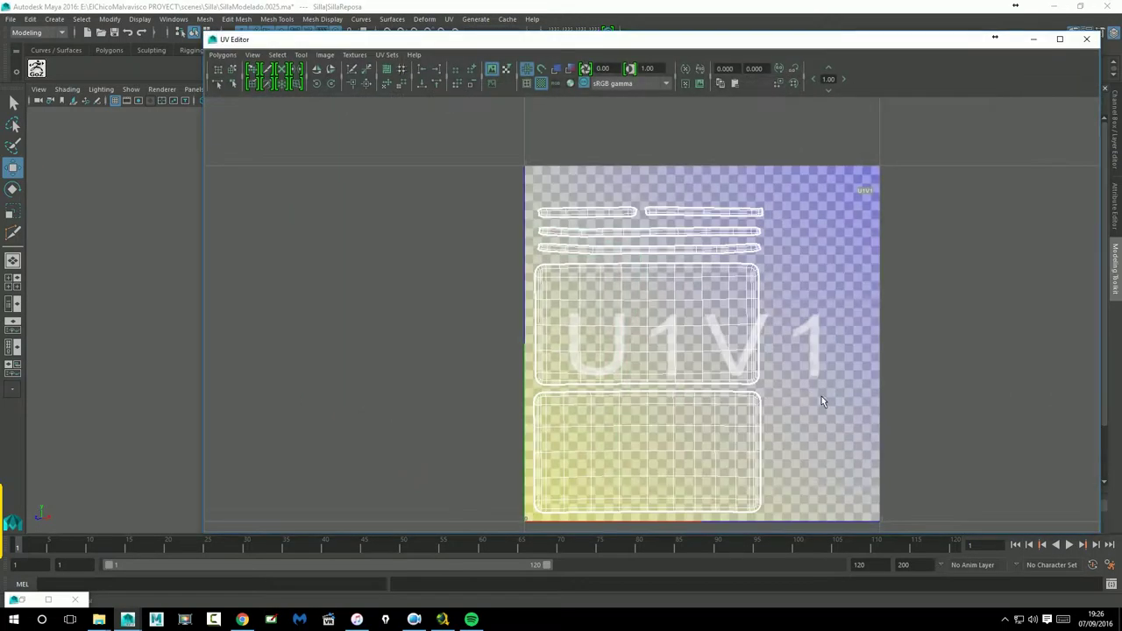
{"action": "scroll", "coordinate": [642, 288], "scroll_direction": "up", "scroll_amount": 2}
{"action": "scroll", "coordinate": [642, 288], "scroll_direction": "up", "scroll_amount": 1}
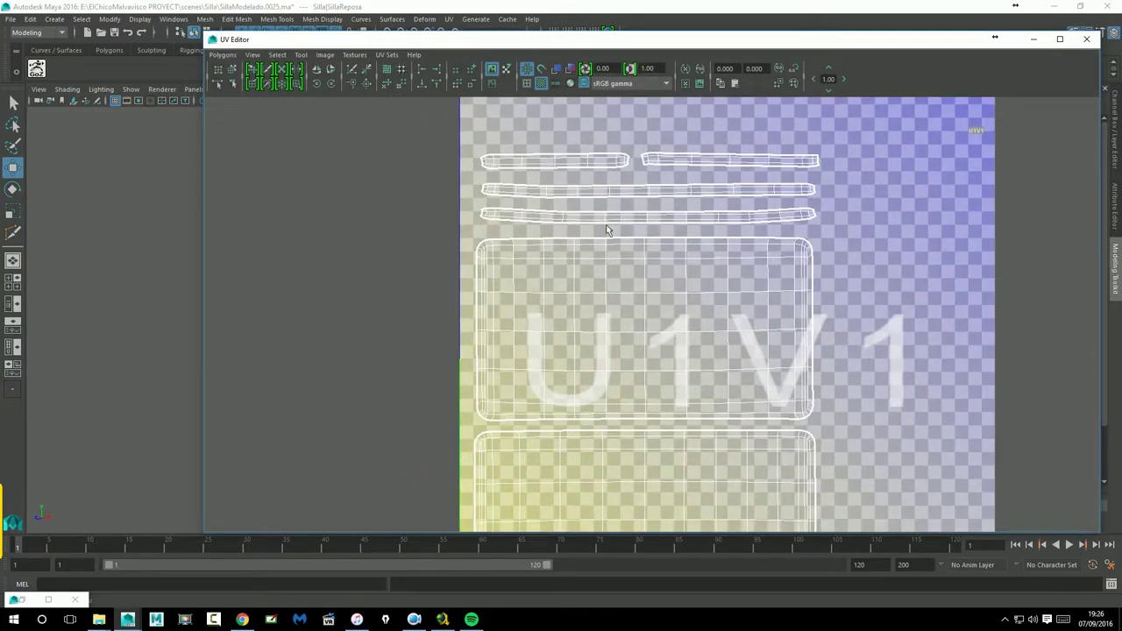
{"action": "scroll", "coordinate": [564, 227], "scroll_direction": "up", "scroll_amount": 2}
{"action": "scroll", "coordinate": [563, 227], "scroll_direction": "down", "scroll_amount": 1}
Turn on shell shading and the UV distortion display, and turn off the coloured U1V1 checker background.
{"action": "left_click", "coordinate": [558, 69]}
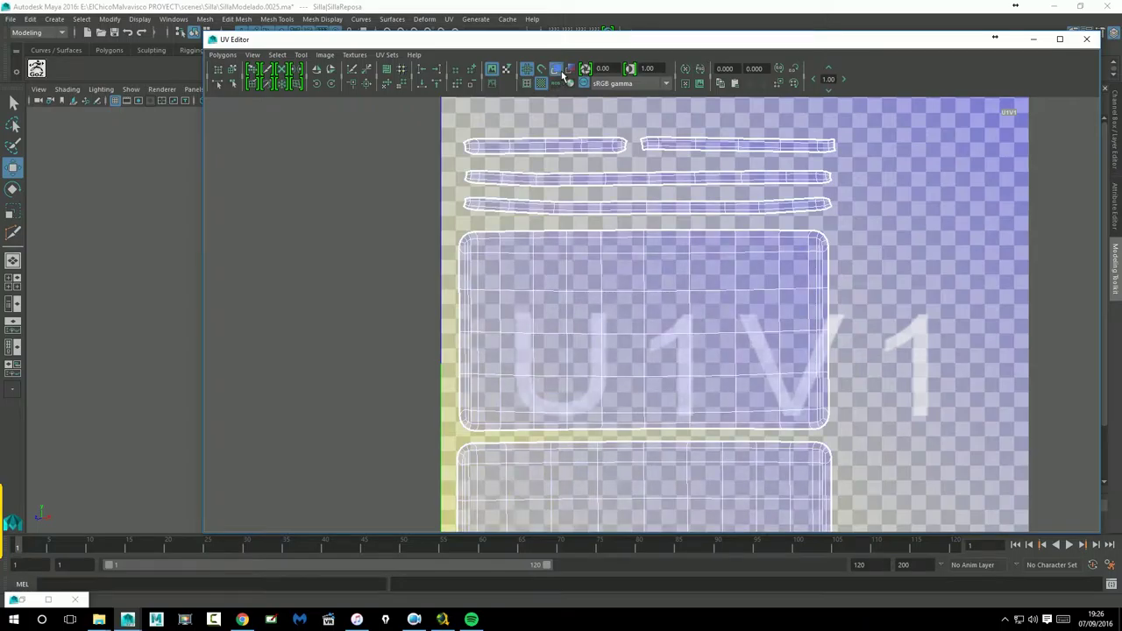
{"action": "scroll", "coordinate": [762, 333], "scroll_direction": "down", "scroll_amount": 3}
{"action": "middle_click_drag", "start_coordinate": [785, 380], "coordinate": [775, 362], "text": "alt"}
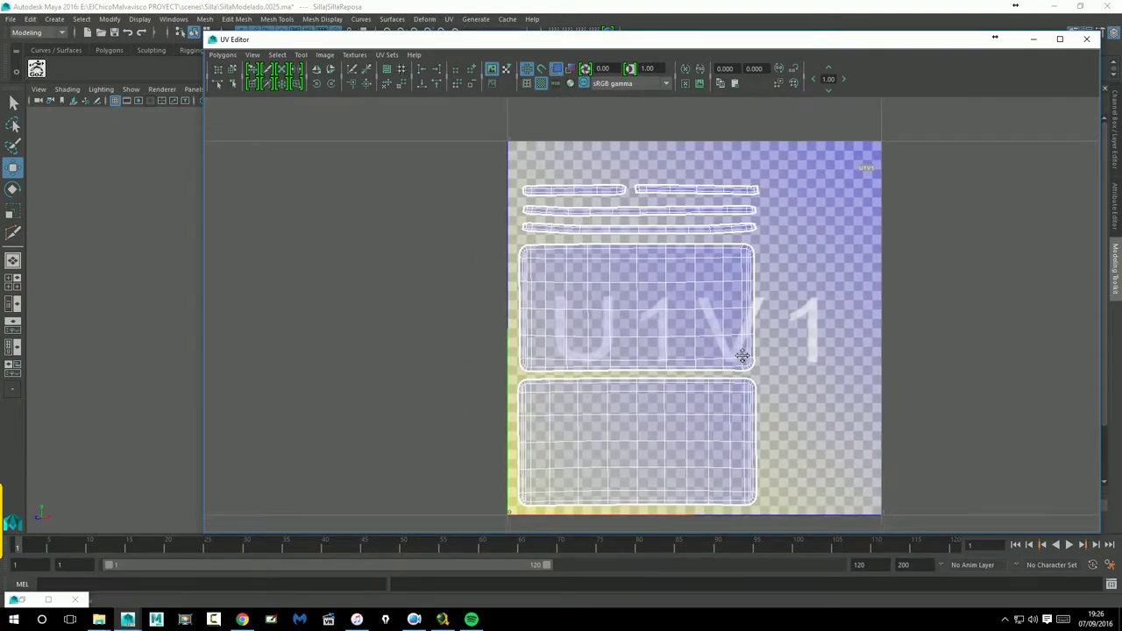
{"action": "left_click", "coordinate": [574, 72]}
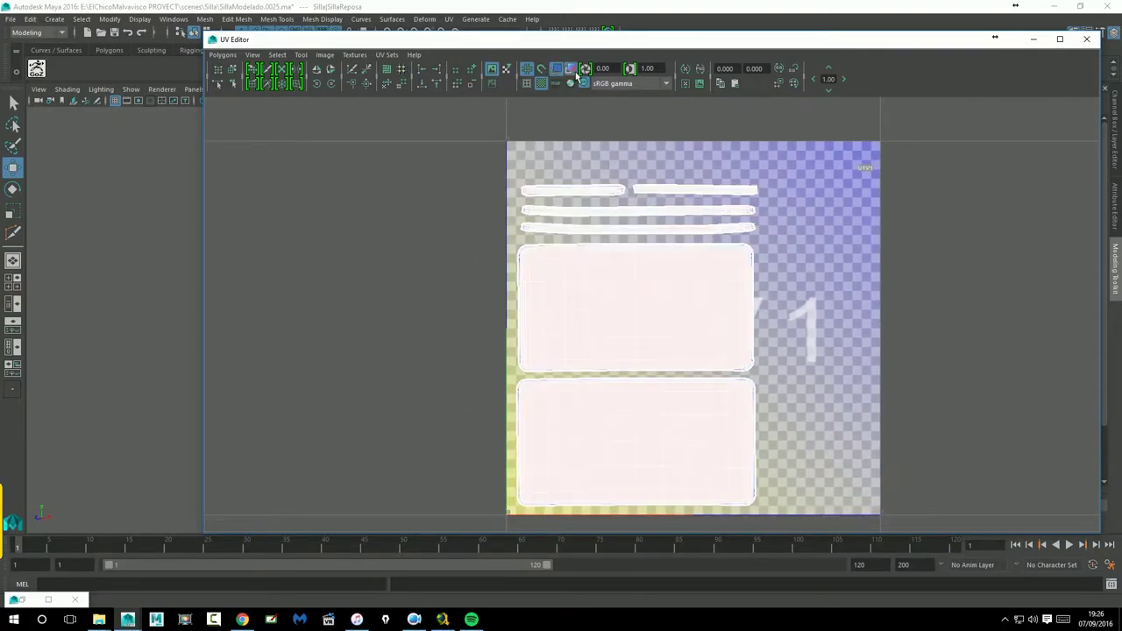
{"action": "scroll", "coordinate": [593, 237], "scroll_direction": "up", "scroll_amount": 4}
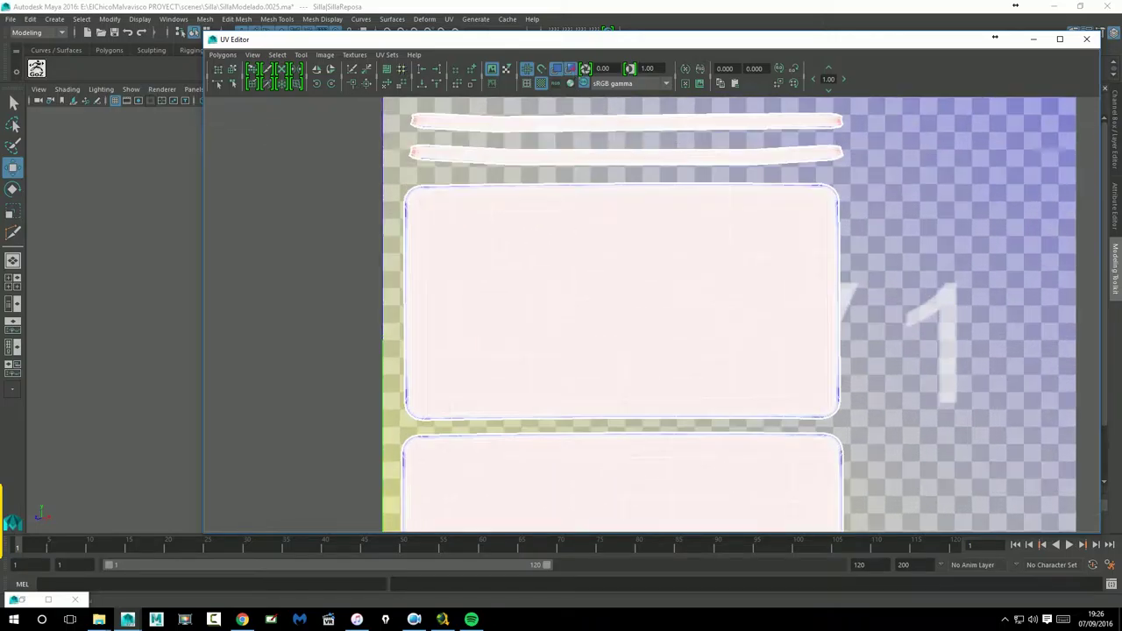
{"action": "middle_click_drag", "start_coordinate": [567, 224], "coordinate": [595, 294], "text": "alt"}
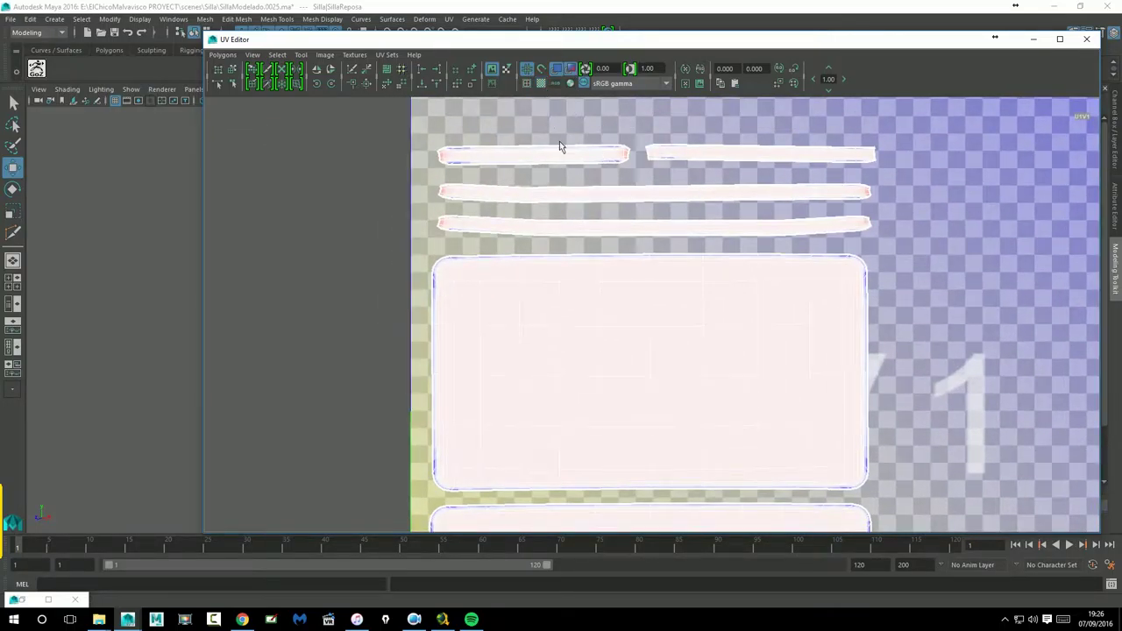
{"action": "left_click", "coordinate": [541, 83]}
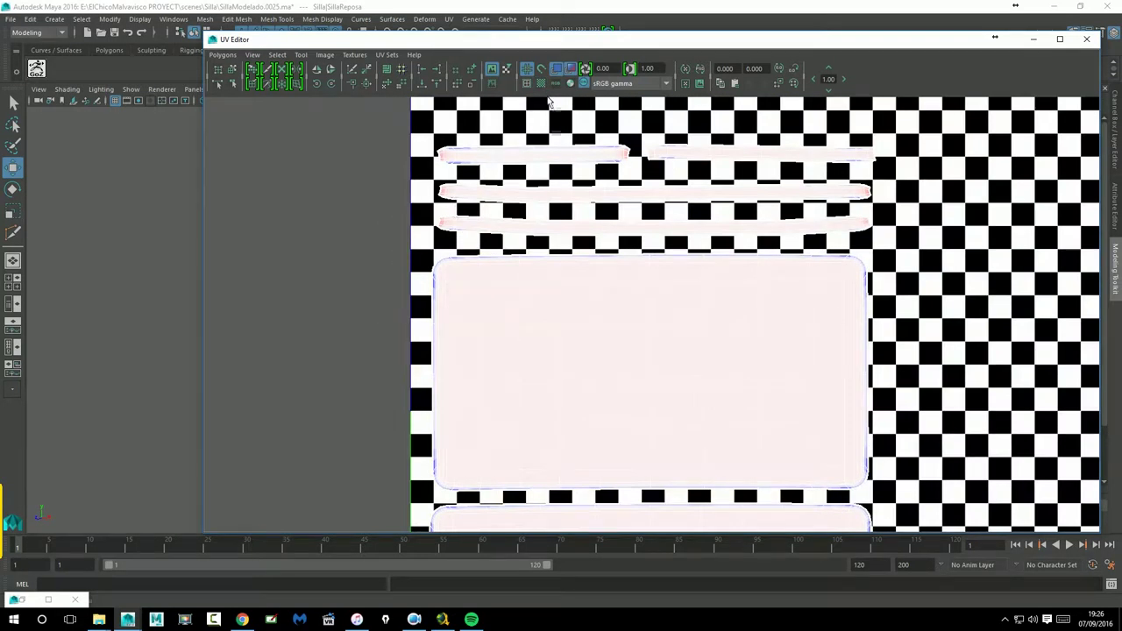
Hide the checker image in the UV Editor, examine the distortion shading on the backrest's UV shells, and close the editor.
{"action": "left_click", "coordinate": [492, 71]}
{"action": "middle_click_drag", "start_coordinate": [646, 293], "coordinate": [745, 347], "text": "alt"}
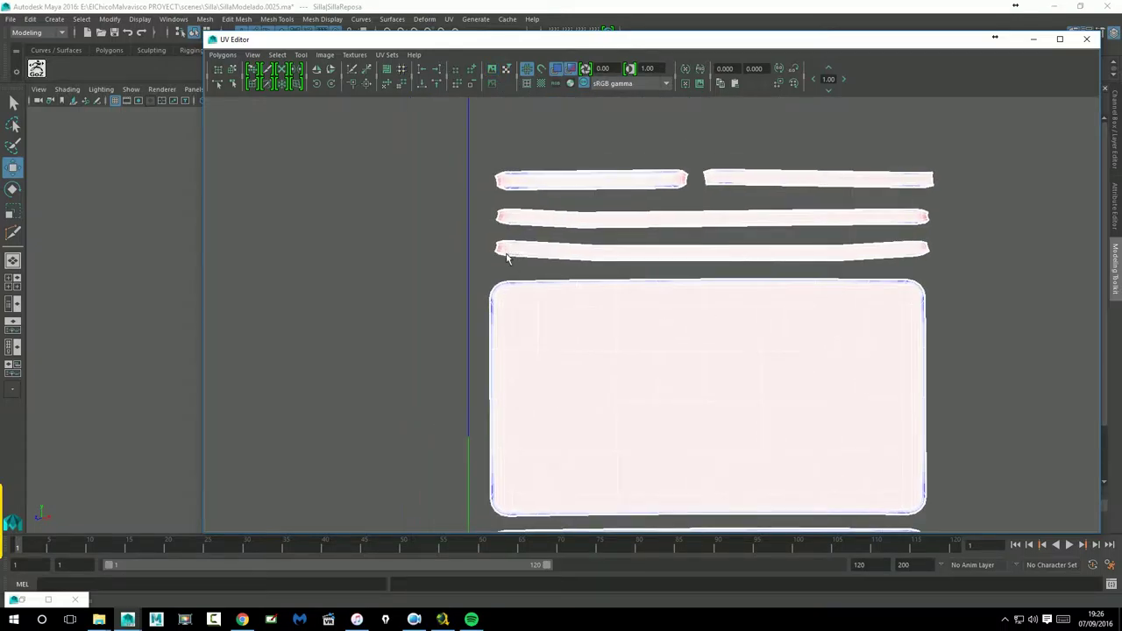
{"action": "right_click_drag", "start_coordinate": [514, 259], "coordinate": [615, 278], "text": "alt"}
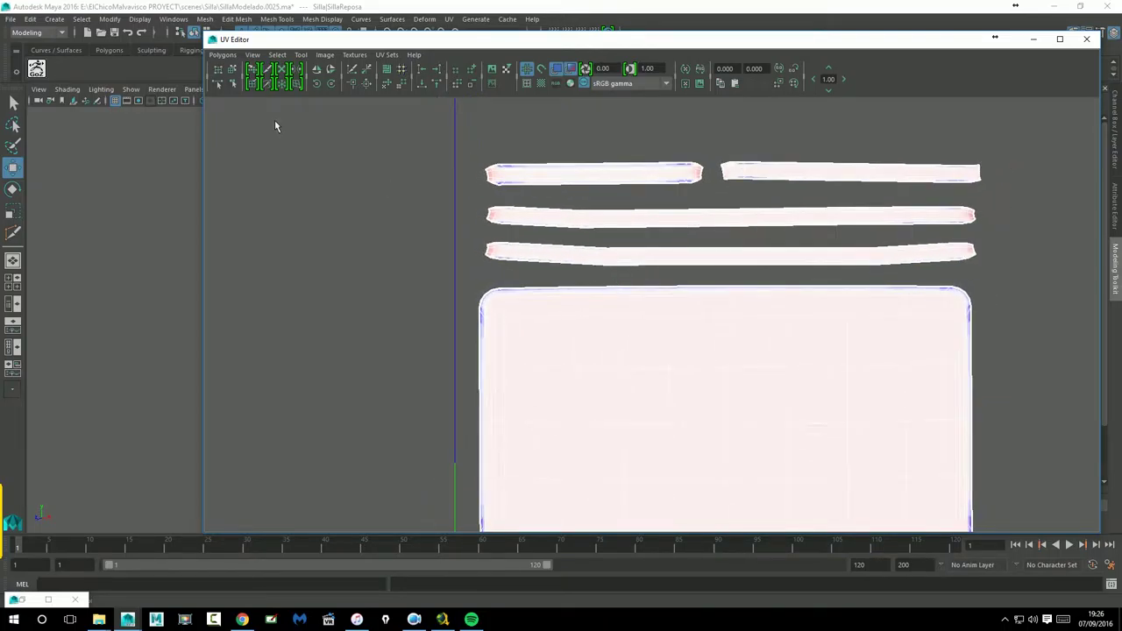
{"action": "right_click_drag", "start_coordinate": [706, 335], "coordinate": [549, 334], "text": "alt"}
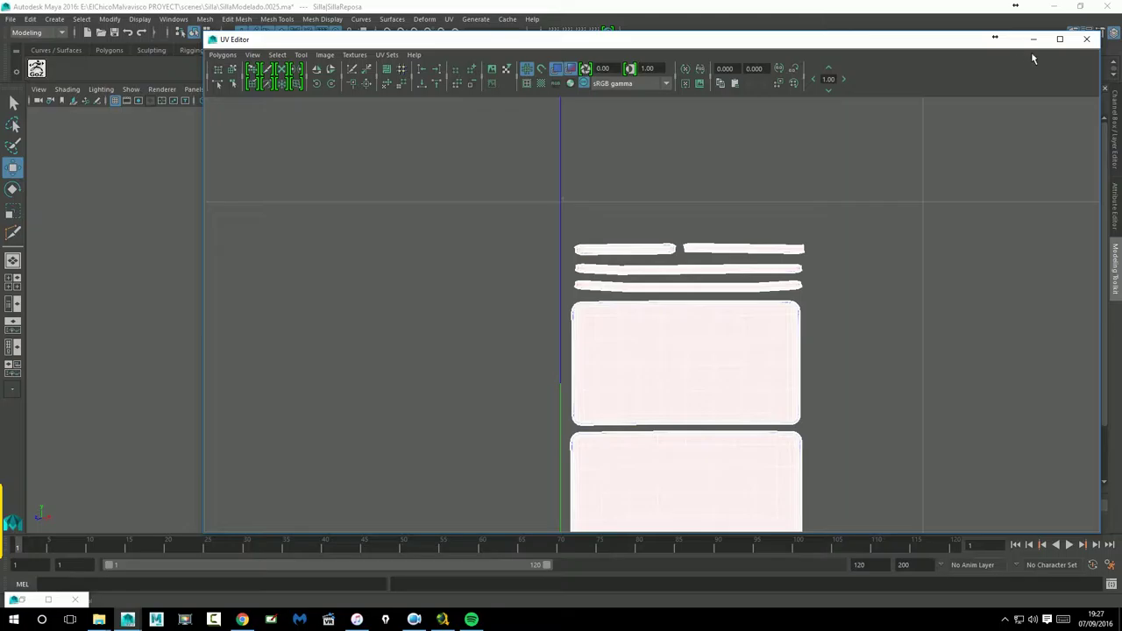
{"action": "scroll", "coordinate": [619, 334], "scroll_direction": "up", "scroll_amount": 5}
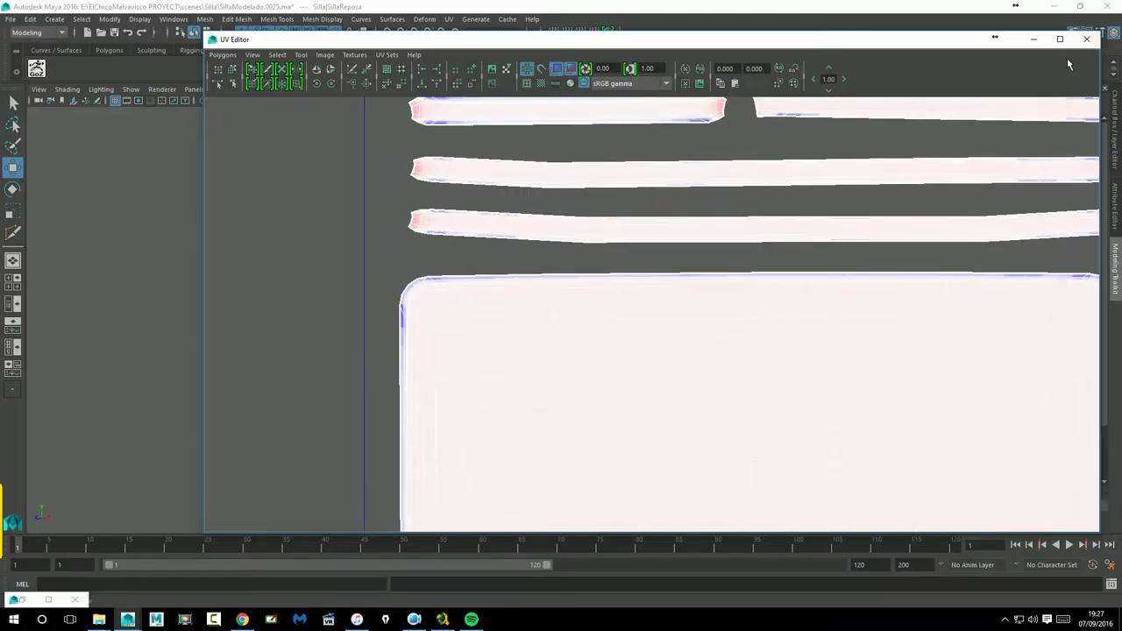
{"action": "middle_click_drag", "start_coordinate": [498, 129], "coordinate": [421, 224], "text": "alt"}
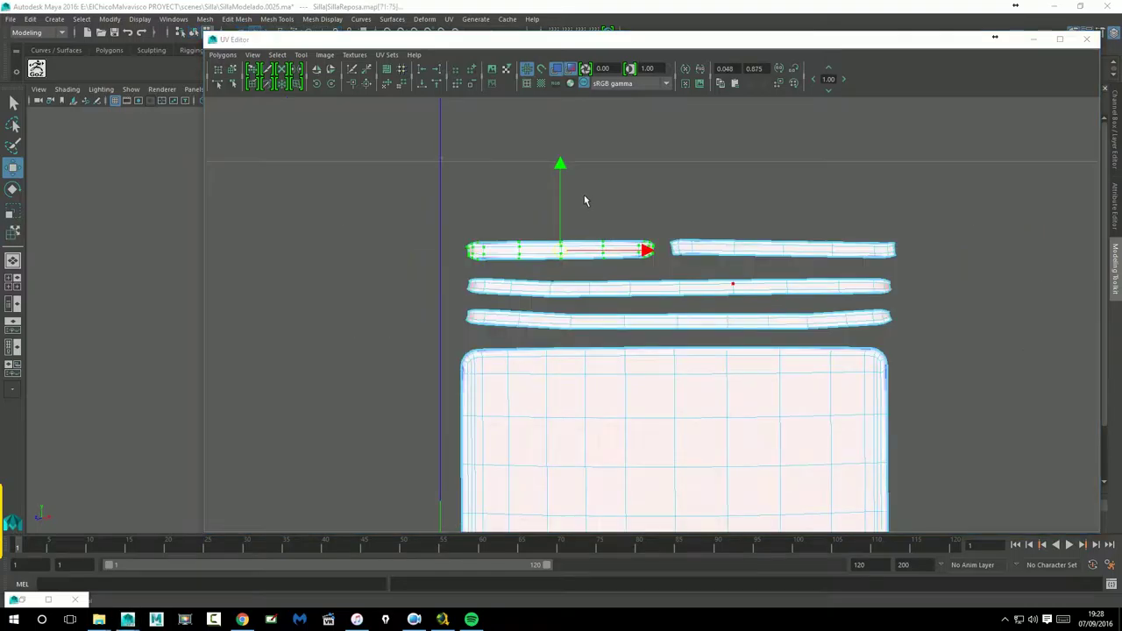
{"action": "right_click_drag", "start_coordinate": [638, 241], "coordinate": [611, 246], "text": "alt"}
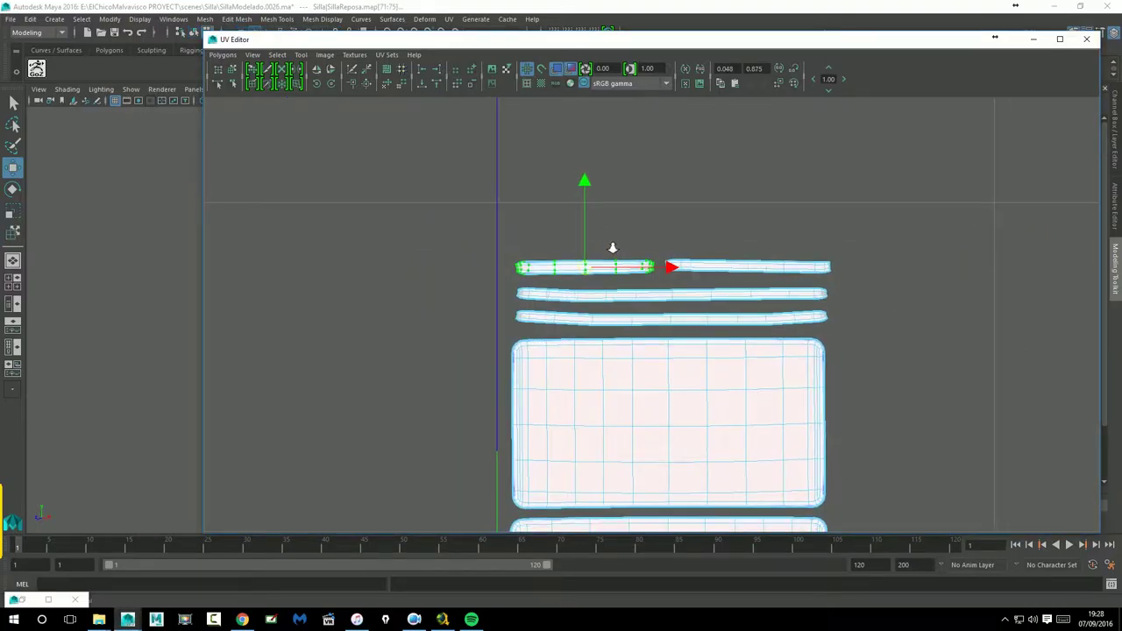
{"action": "left_click", "coordinate": [1086, 39]}
Return the backrest to object mode, clear the selection and end its isolation to show the whole scene.
{"action": "right_click_drag", "start_coordinate": [497, 292], "coordinate": [549, 270]}
{"action": "left_click", "coordinate": [738, 318]}
{"action": "right_click_drag", "start_coordinate": [736, 321], "coordinate": [436, 379], "text": "alt"}
{"action": "left_click", "coordinate": [346, 102]}
Select the seat of the chair under the large table and isolate it in the viewport.
{"action": "middle_click_drag", "start_coordinate": [446, 516], "coordinate": [487, 307], "text": "alt"}
{"action": "left_click", "coordinate": [401, 309]}
{"action": "left_click_drag", "start_coordinate": [393, 383], "coordinate": [452, 379], "text": "alt"}
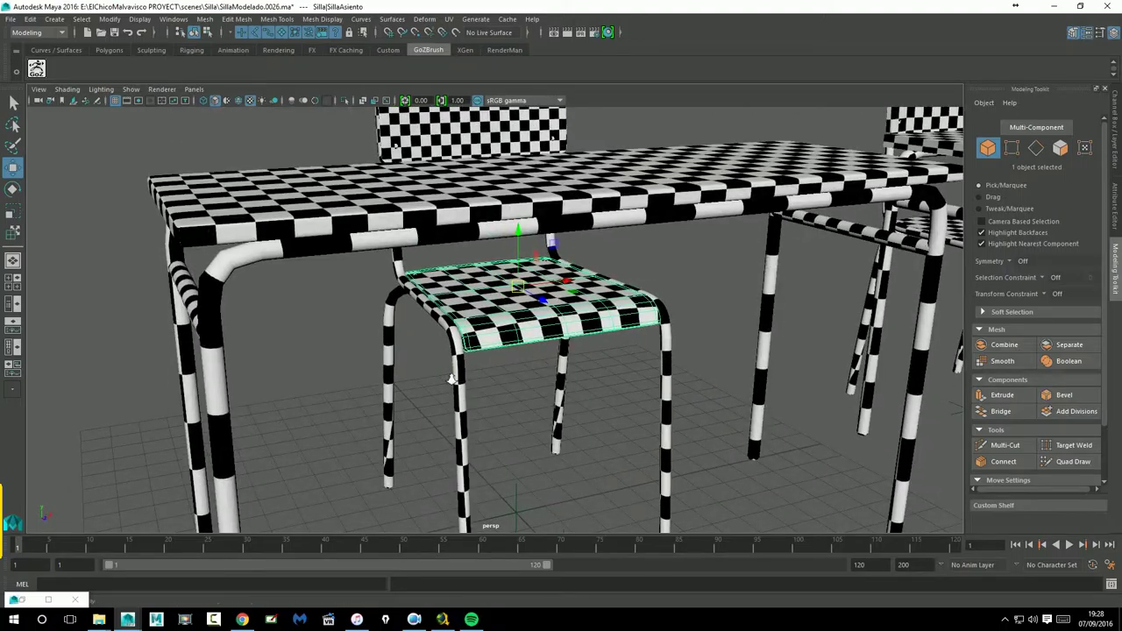
{"action": "right_click_drag", "start_coordinate": [451, 379], "coordinate": [503, 395], "text": "alt"}
{"action": "left_click_drag", "start_coordinate": [503, 395], "coordinate": [607, 410], "text": "alt"}
{"action": "left_click", "coordinate": [346, 100]}
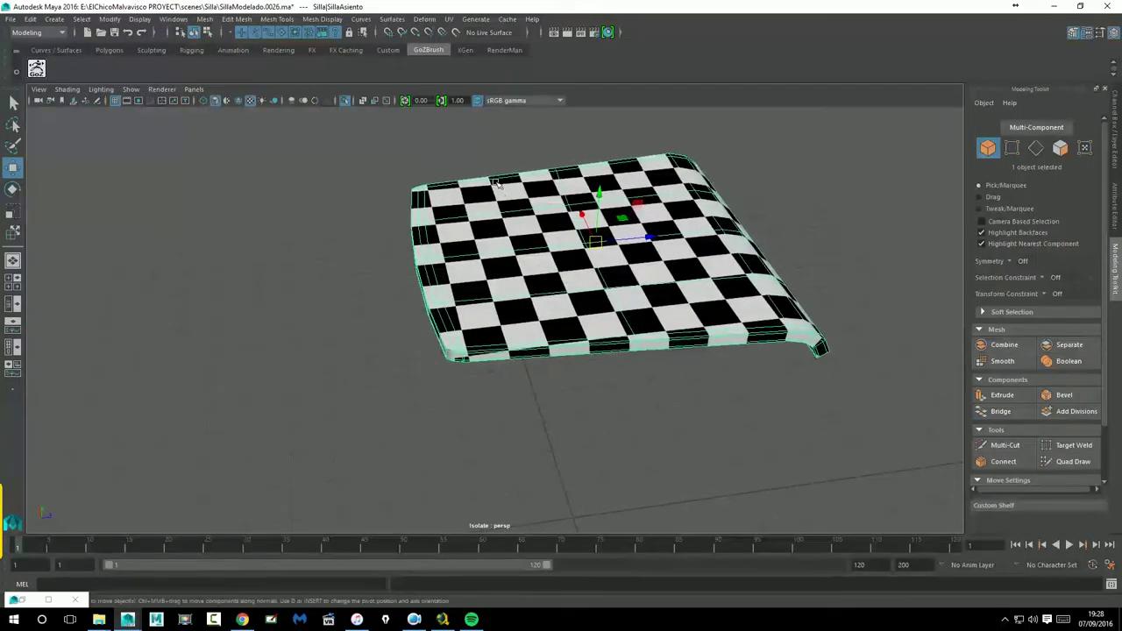
Insert additional edge loops across the chair seat with Multi-Cut.
{"action": "left_click", "coordinate": [1005, 445]}
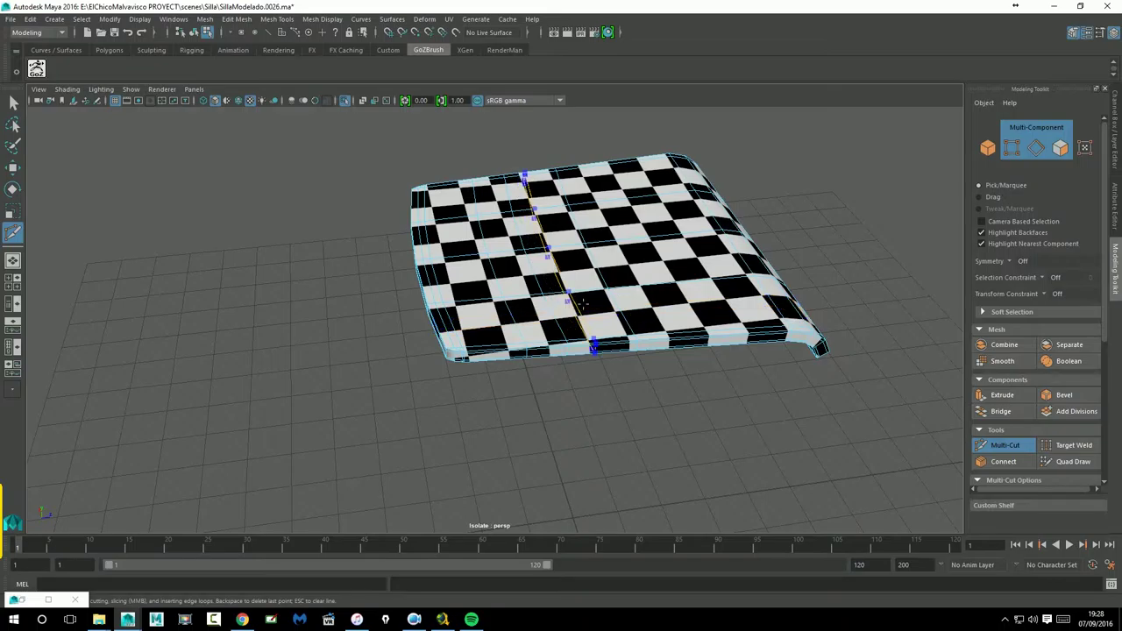
{"action": "left_click", "coordinate": [692, 289], "text": "ctrl"}
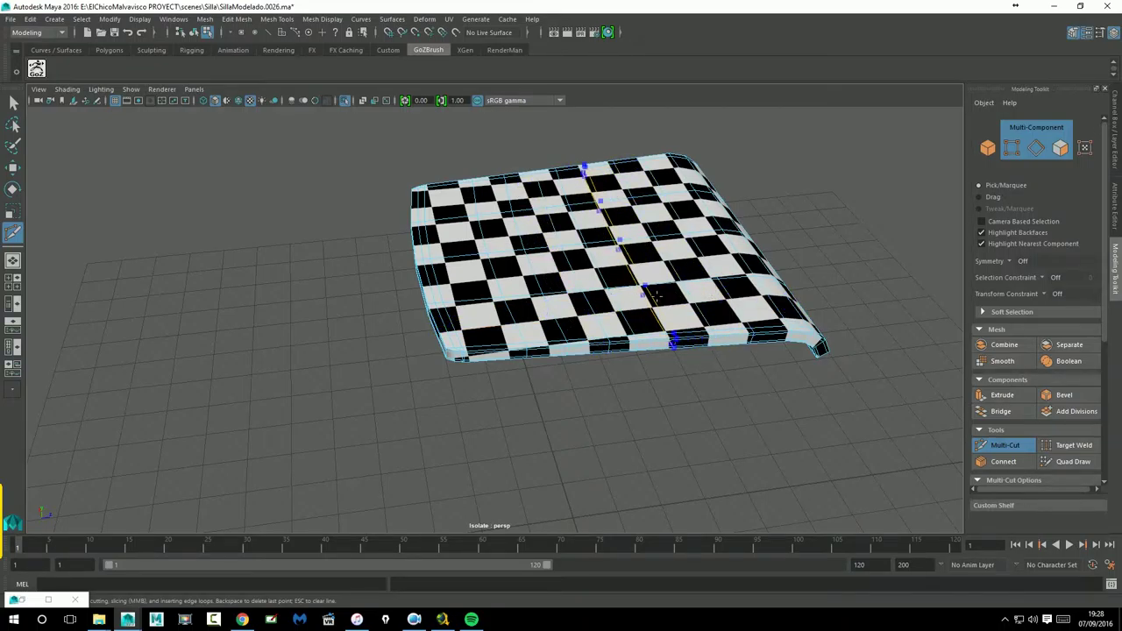
{"action": "left_click_drag", "start_coordinate": [675, 401], "coordinate": [581, 377], "text": "alt"}
{"action": "left_click", "coordinate": [13, 166]}
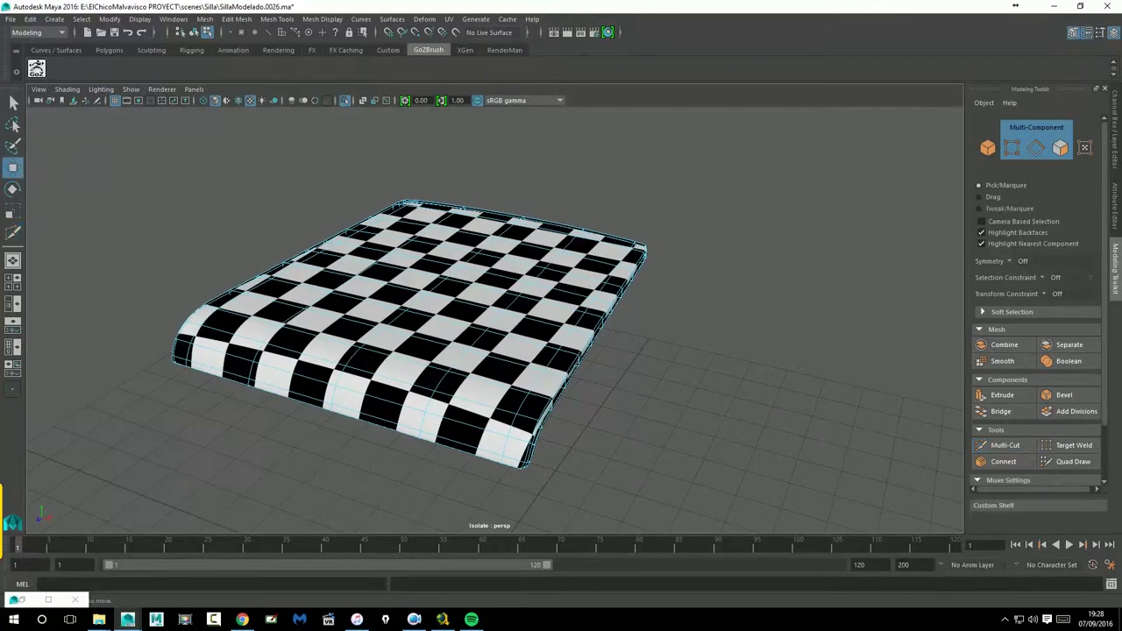
Switch the chair seat back to object mode and end its isolation.
{"action": "right_click_drag", "start_coordinate": [450, 296], "coordinate": [455, 327]}
{"action": "right_click_drag", "start_coordinate": [507, 292], "coordinate": [510, 284]}
{"action": "left_click", "coordinate": [659, 354]}
{"action": "scroll", "coordinate": [659, 354], "scroll_direction": "down", "scroll_amount": 4}
{"action": "left_click", "coordinate": [504, 307]}
{"action": "left_click", "coordinate": [346, 101]}
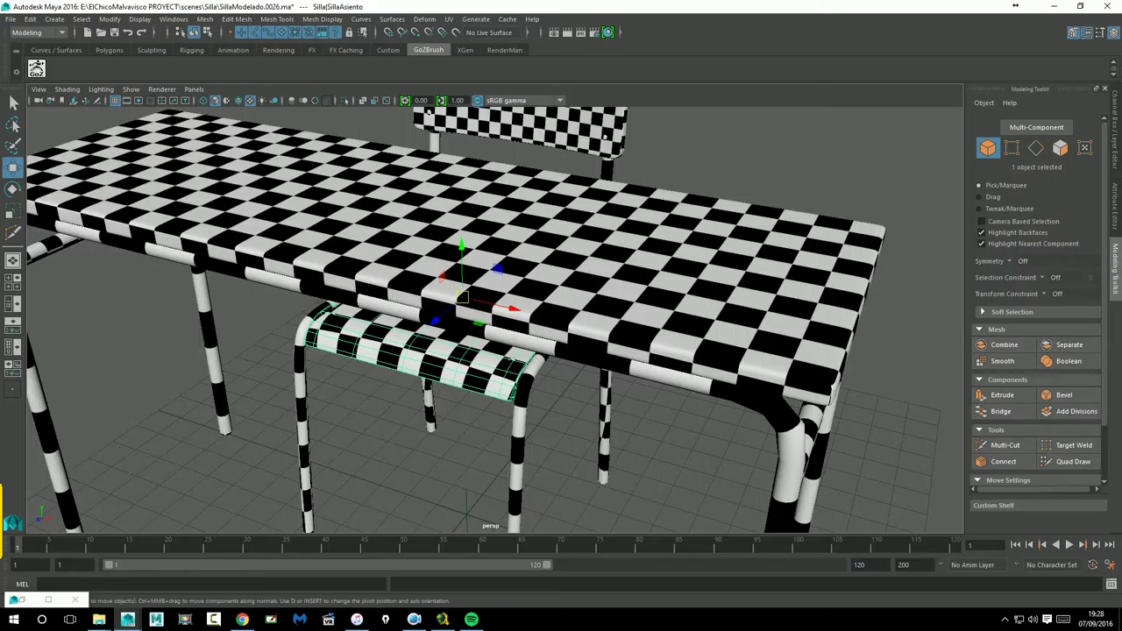
Select the high-poly tabletop copy CopiaAltaMesaTablero, turn on its smooth mesh preview, and clear the selection.
{"action": "scroll", "coordinate": [561, 285], "scroll_direction": "down", "scroll_amount": 5}
{"action": "scroll", "coordinate": [570, 292], "scroll_direction": "up", "scroll_amount": 4}
{"action": "mouse_move", "coordinate": [642, 308]}
{"action": "left_mouse_down", "text": "alt"}
{"action": "mouse_move", "coordinate": [651, 289]}
{"action": "mouse_move", "coordinate": [631, 300]}
{"action": "left_mouse_up", "text": "alt"}
{"action": "left_click", "coordinate": [653, 288]}
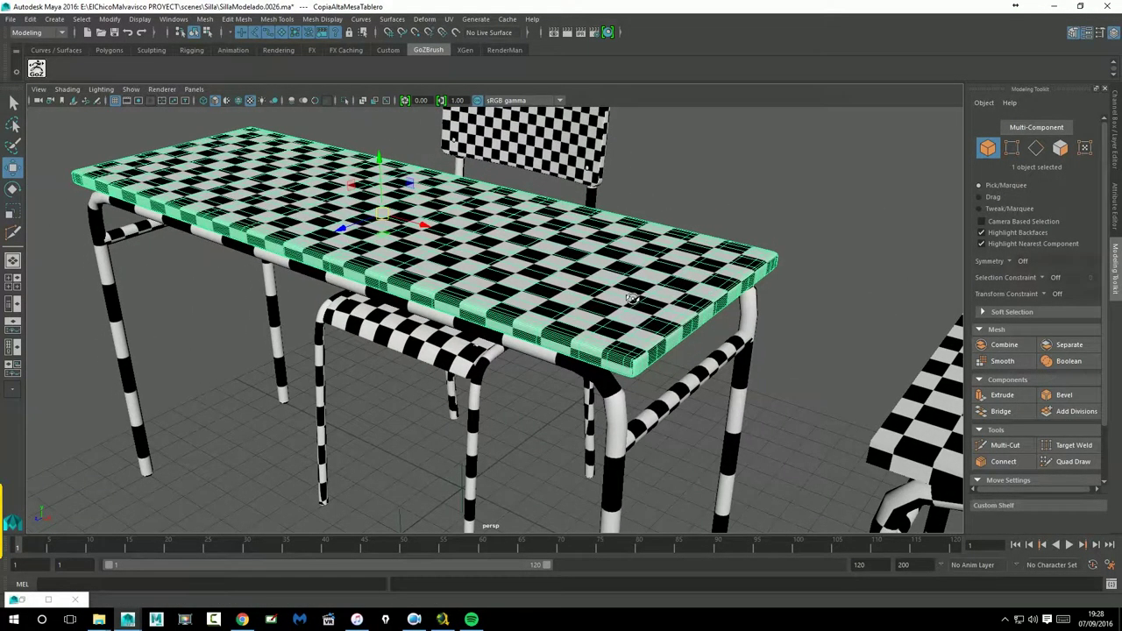
{"action": "key", "text": "3"}
{"action": "left_click", "coordinate": [765, 290]}
Delete the backrest of the small chair.
{"action": "left_click_drag", "start_coordinate": [765, 290], "coordinate": [700, 295], "text": "alt"}
{"action": "left_click", "coordinate": [699, 294]}
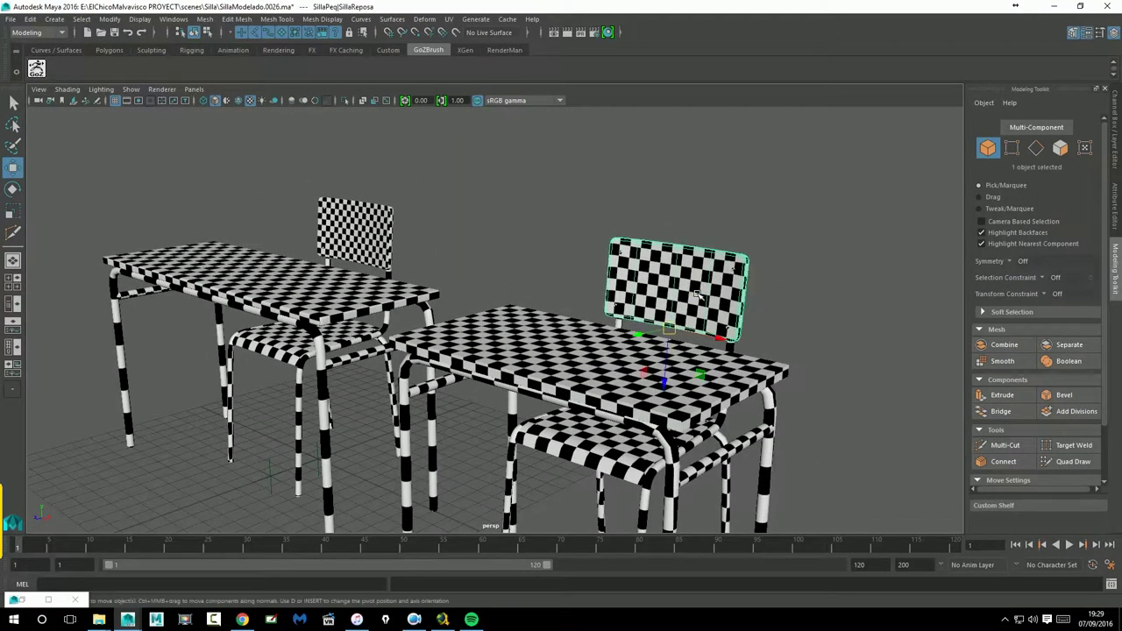
{"action": "right_click_drag", "start_coordinate": [386, 306], "coordinate": [438, 310], "text": "alt"}
{"action": "left_click_drag", "start_coordinate": [438, 310], "coordinate": [457, 318], "text": "alt"}
{"action": "key", "text": "Delete"}
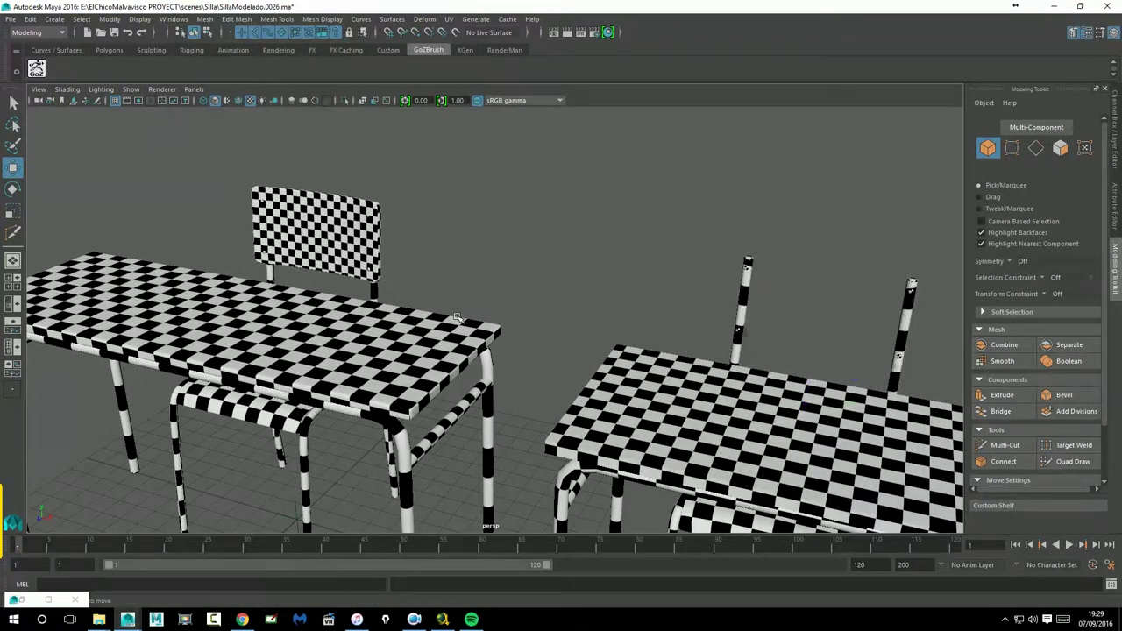
Copy the large chair's backrest and paste a duplicate into the scene with the Outliner open.
{"action": "left_click", "coordinate": [333, 249]}
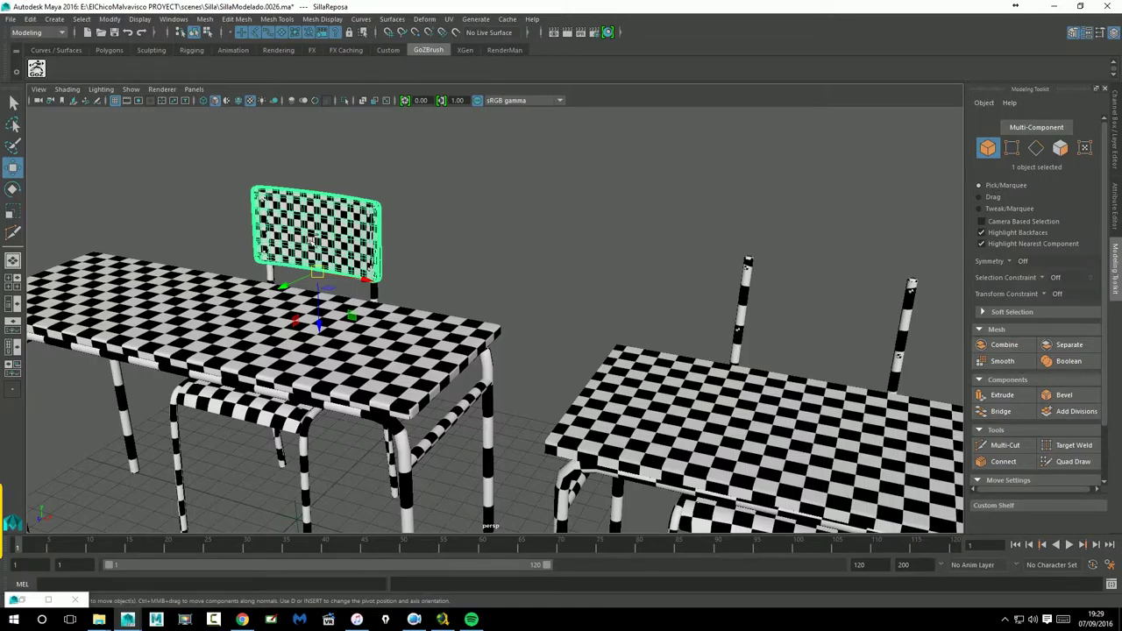
{"action": "left_click", "coordinate": [19, 599]}
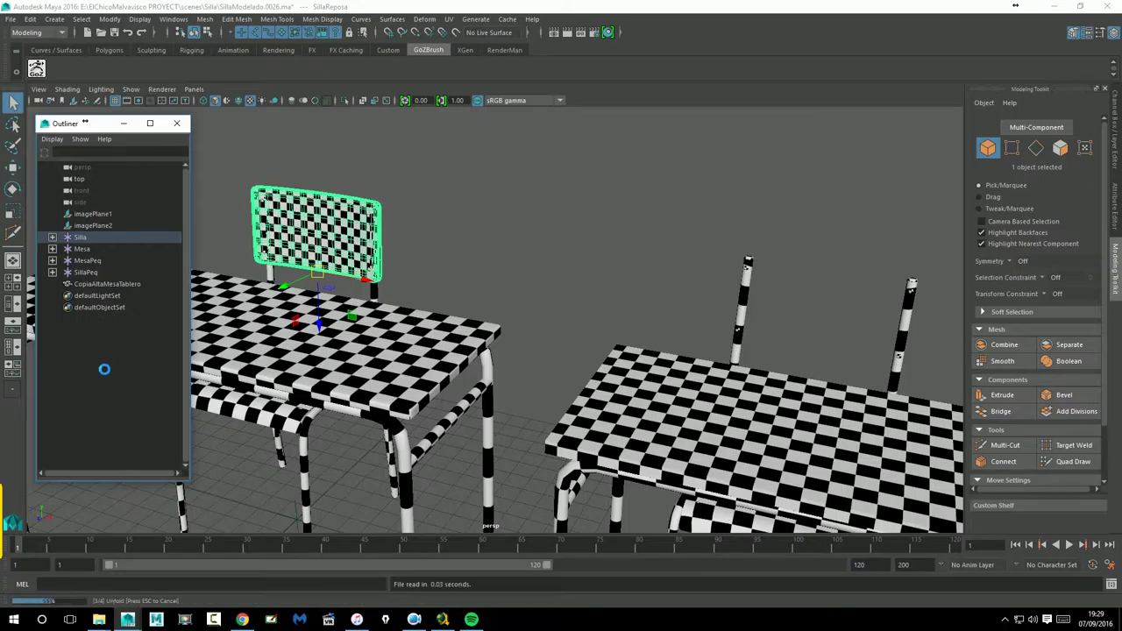
{"action": "key", "text": "ctrl+v"}
Move pasted__SillaReposa out of its pasted group in the Outliner and delete the leftover group.
{"action": "left_click", "coordinate": [53, 296]}
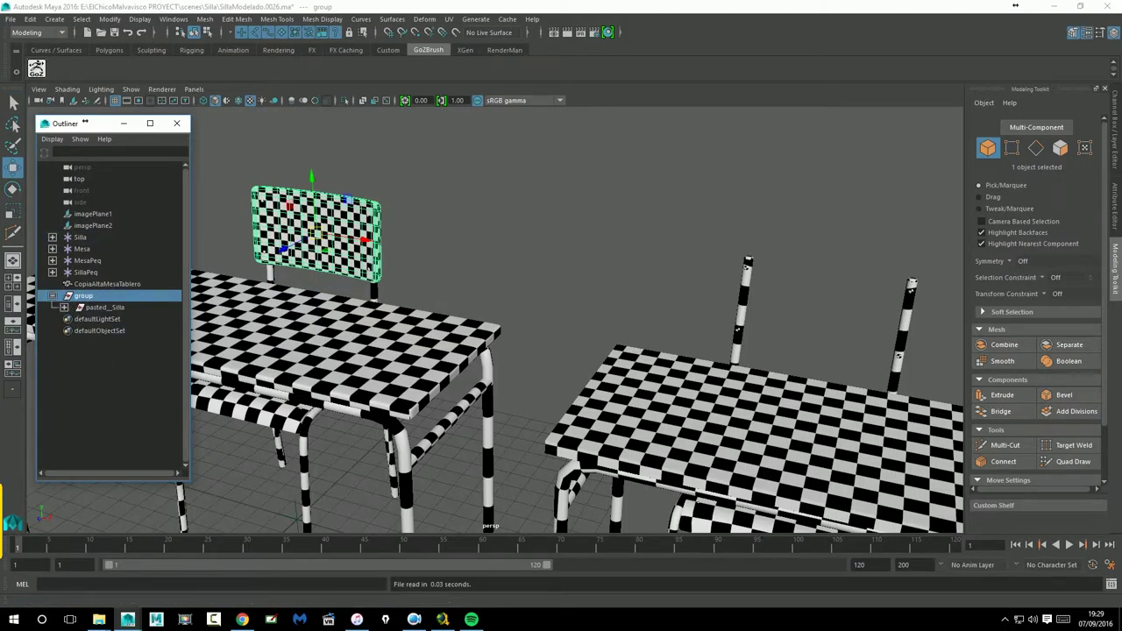
{"action": "left_click", "coordinate": [65, 308]}
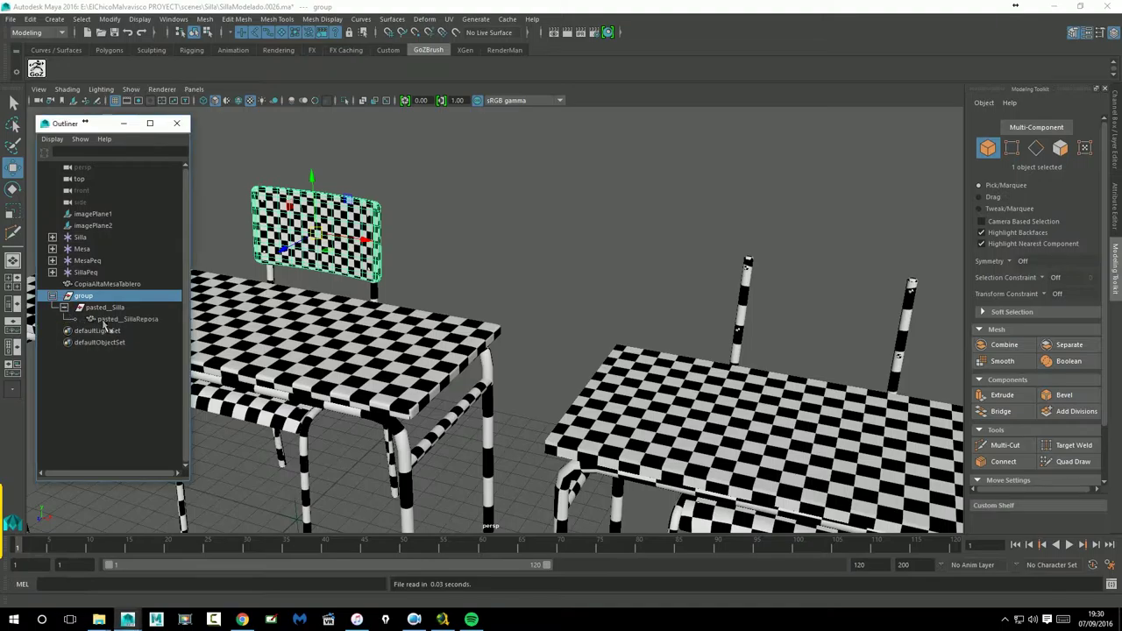
{"action": "left_click", "coordinate": [109, 321]}
{"action": "middle_click_drag", "start_coordinate": [110, 322], "coordinate": [104, 373]}
{"action": "left_click", "coordinate": [92, 297]}
{"action": "key", "text": "Delete"}
Move the pasted backrest about 19.3 units along X toward the small chair.
{"action": "left_click", "coordinate": [92, 298]}
{"action": "left_click_drag", "start_coordinate": [373, 284], "coordinate": [879, 374]}
Undo the pasted backrest's move, the group deletion, the reparenting and the paste.
{"action": "key", "text": "ctrl+z"}
{"action": "key", "text": "ctrl+z"}
{"action": "key", "text": "ctrl+z"}
{"action": "key", "text": "ctrl+z"}
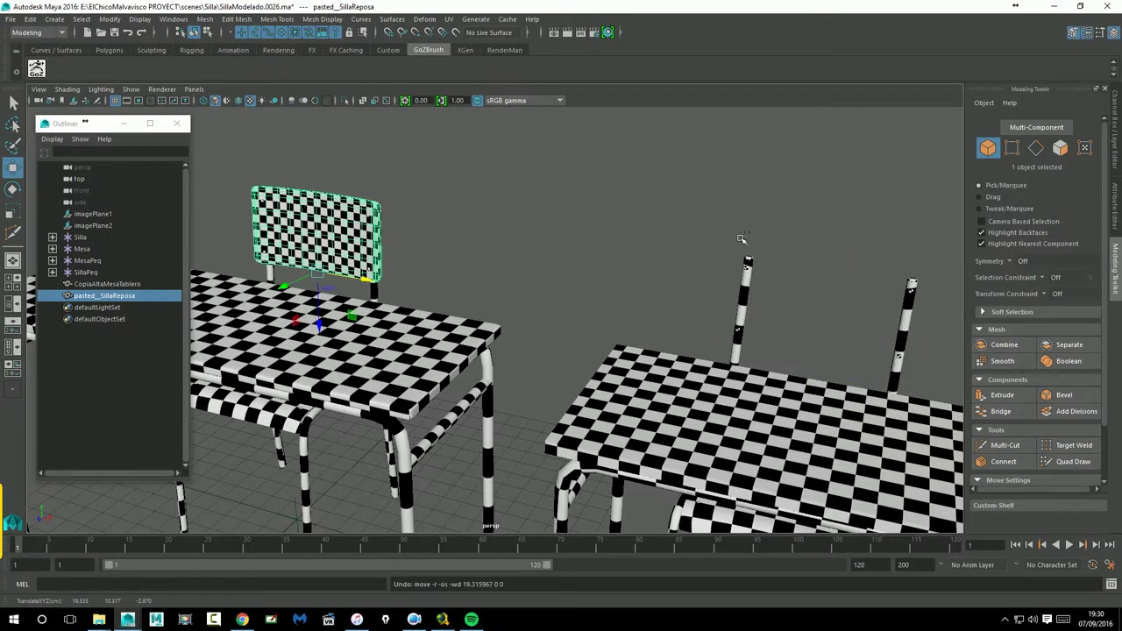
{"action": "key", "text": "ctrl+z"}
{"action": "key", "text": "ctrl+z"}
{"action": "key", "text": "ctrl+z"}
{"action": "key", "text": "ctrl+z"}
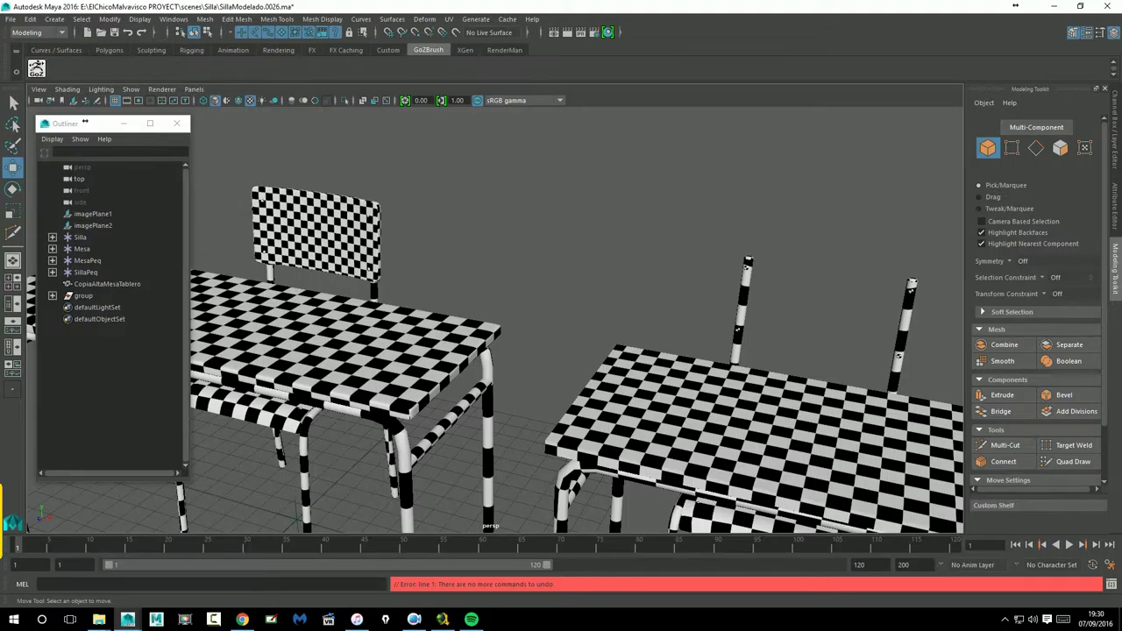
{"action": "left_click", "coordinate": [19, 23]}
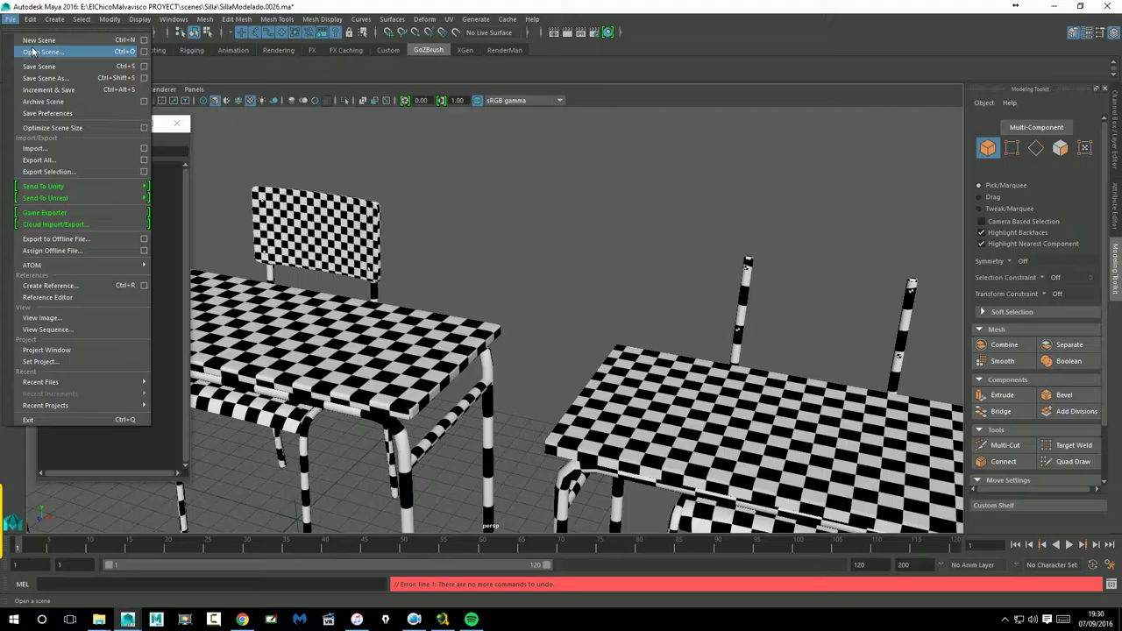
{"action": "left_click", "coordinate": [15, 29]}
{"action": "left_click", "coordinate": [16, 29]}
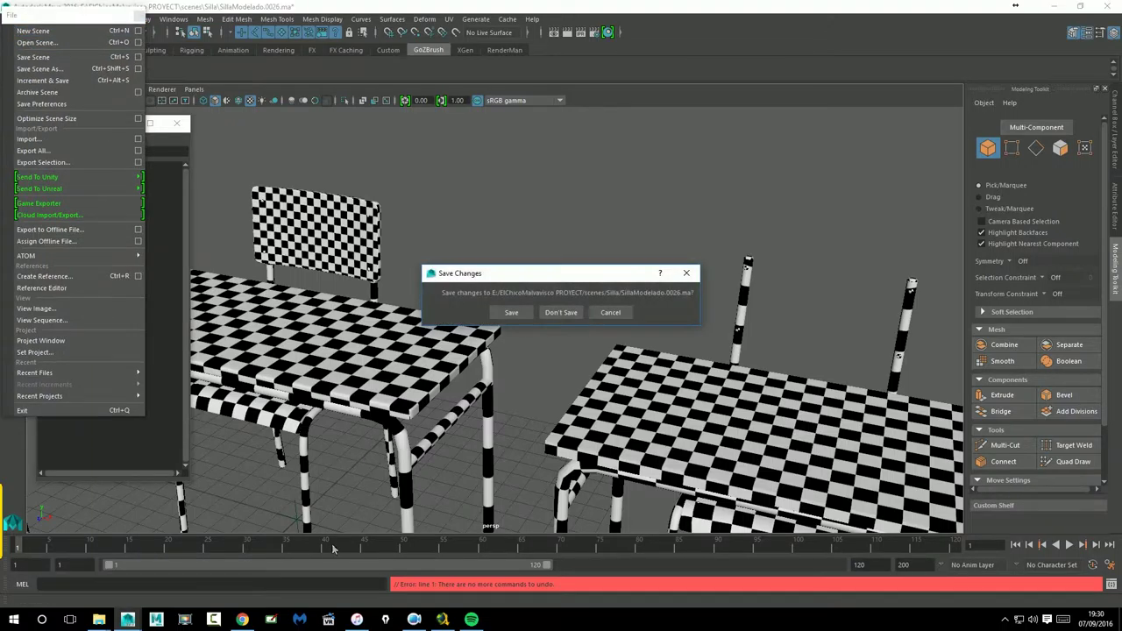
{"action": "left_click", "coordinate": [610, 313]}
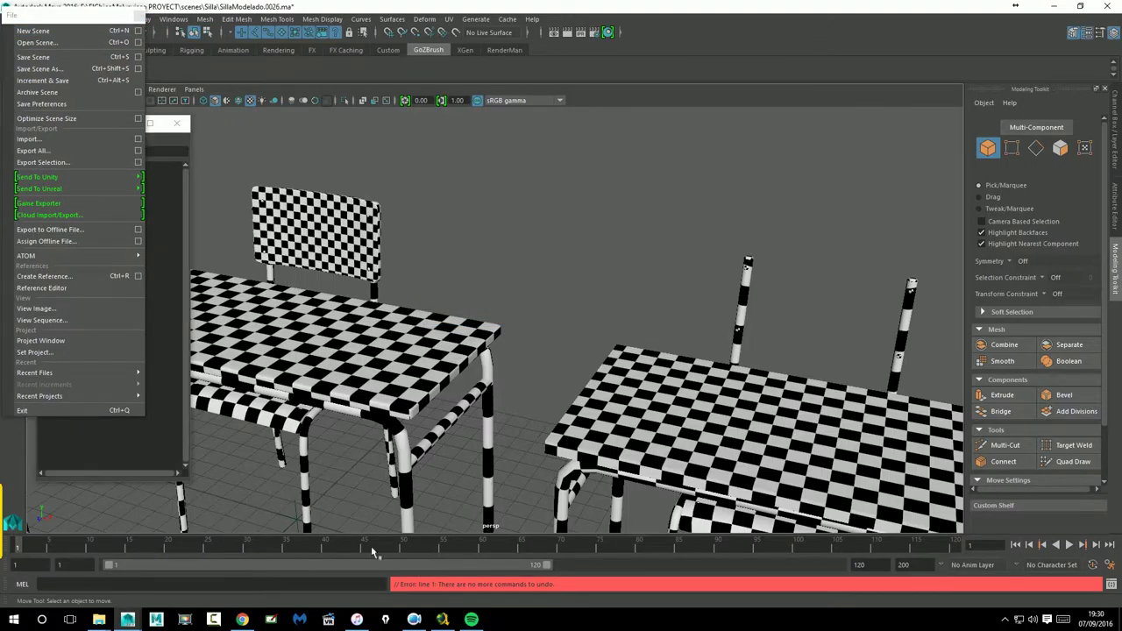
{"action": "left_click", "coordinate": [541, 357]}
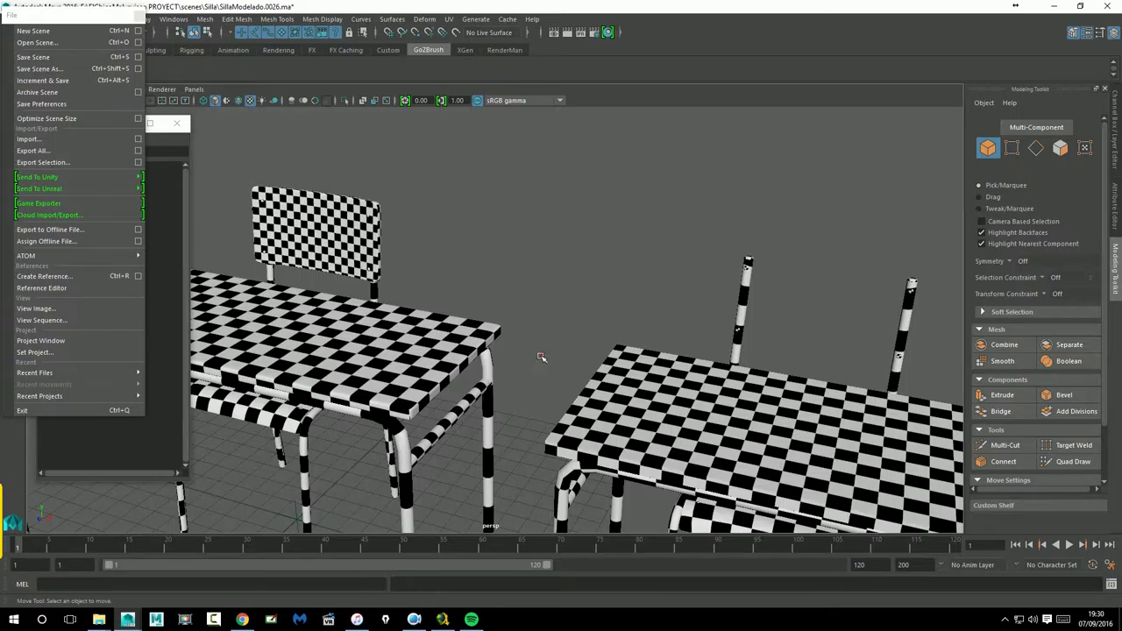
Set the Undo queue to Infinite in the Preferences and save the settings.
{"action": "left_click", "coordinate": [1113, 585]}
{"action": "left_click", "coordinate": [1111, 584]}
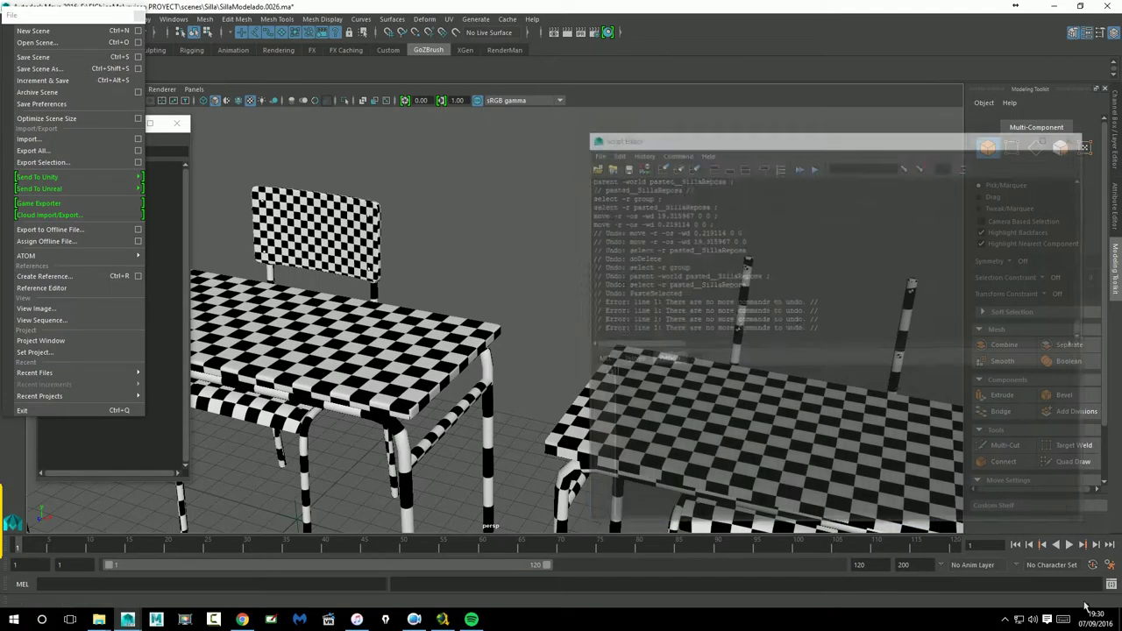
{"action": "left_click", "coordinate": [1111, 567]}
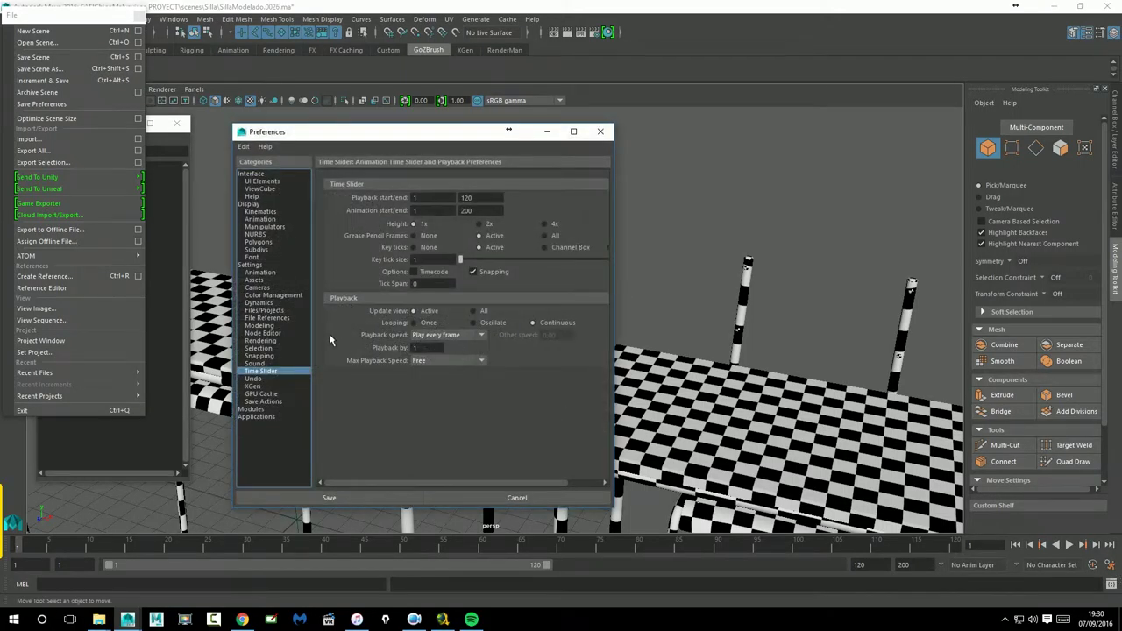
{"action": "left_click", "coordinate": [255, 265]}
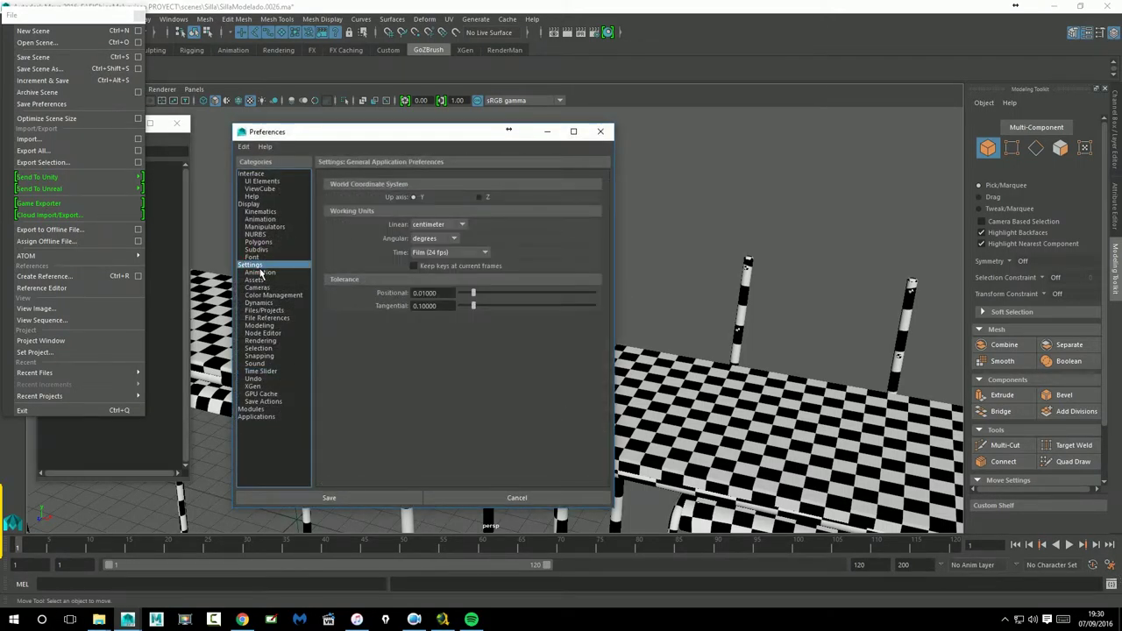
{"action": "left_click", "coordinate": [265, 406]}
{"action": "left_click", "coordinate": [258, 381]}
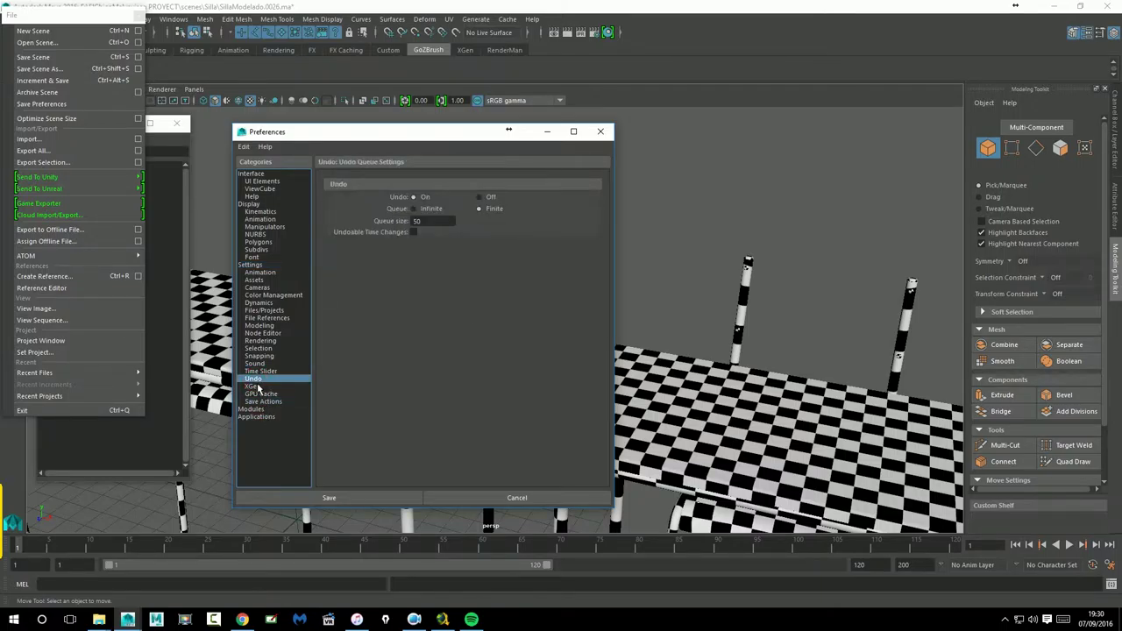
{"action": "left_click_drag", "start_coordinate": [433, 224], "coordinate": [415, 232]}
{"action": "left_click_drag", "start_coordinate": [508, 130], "coordinate": [636, 149]}
{"action": "left_click", "coordinate": [556, 228]}
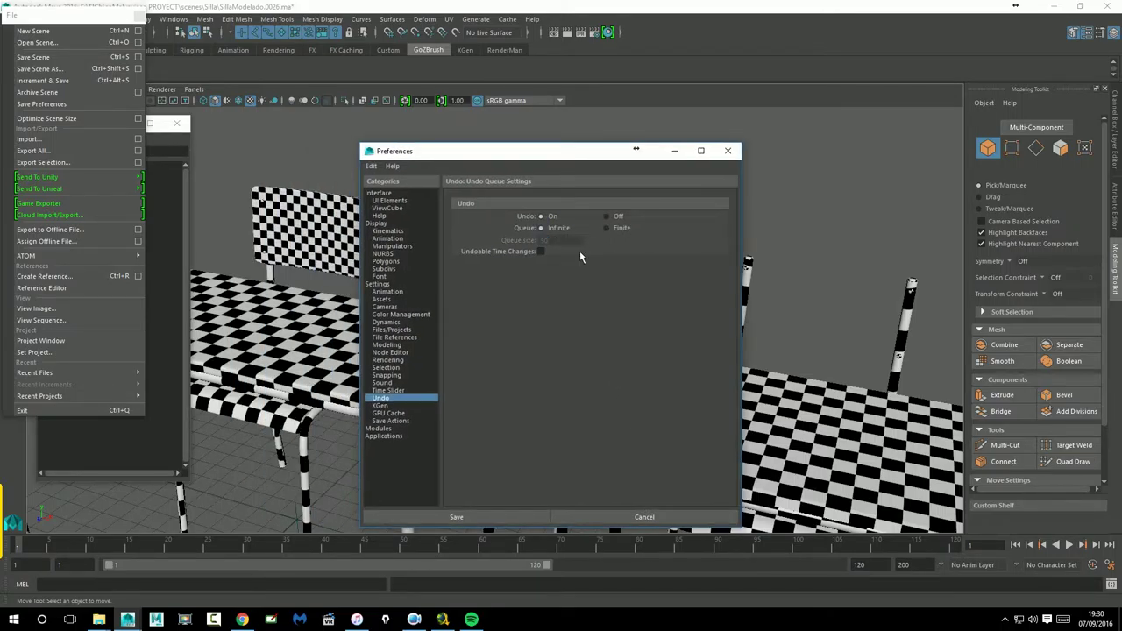
{"action": "left_click", "coordinate": [472, 521]}
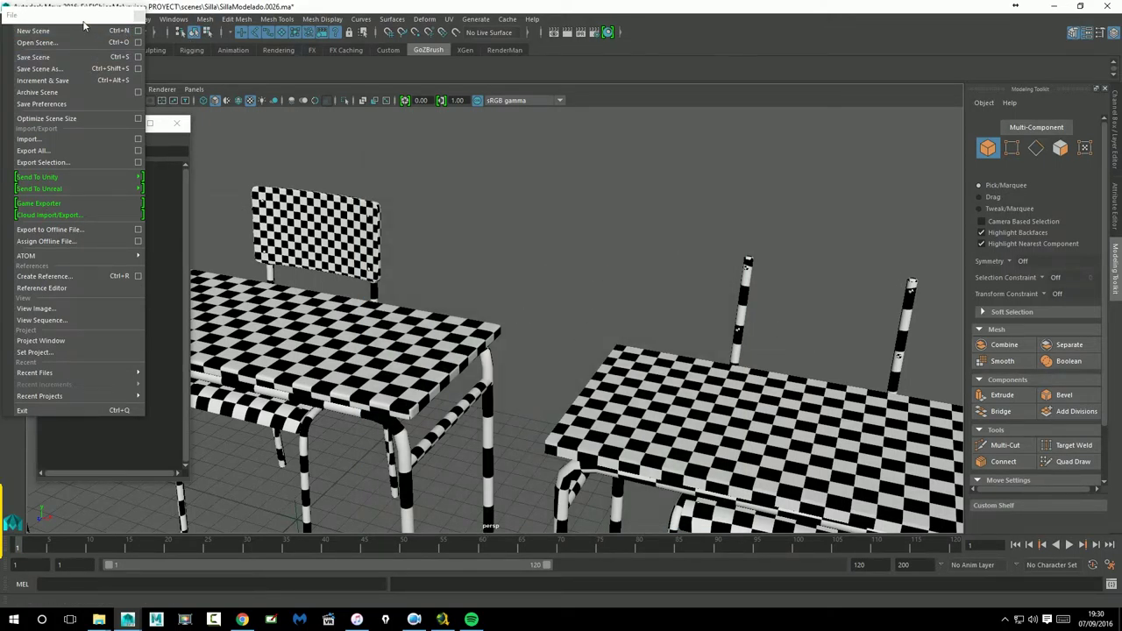
Close the torn-off File menu window.
{"action": "left_click", "coordinate": [62, 15]}
{"action": "left_click", "coordinate": [184, 77]}
{"action": "left_click", "coordinate": [11, 19]}
{"action": "key", "text": "Escape"}
Reopen SillaModelado.0026.ma from the Silla scenes folder without saving the current changes, and close the UV Editor.
{"action": "key", "text": "ctrl+o"}
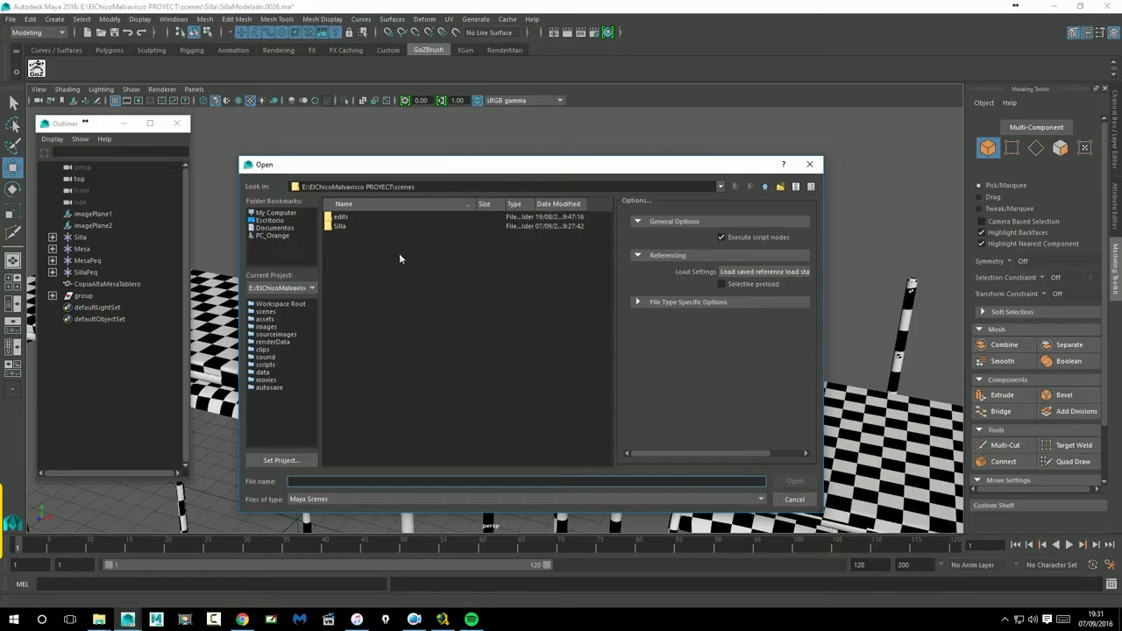
{"action": "double_click", "coordinate": [340, 226]}
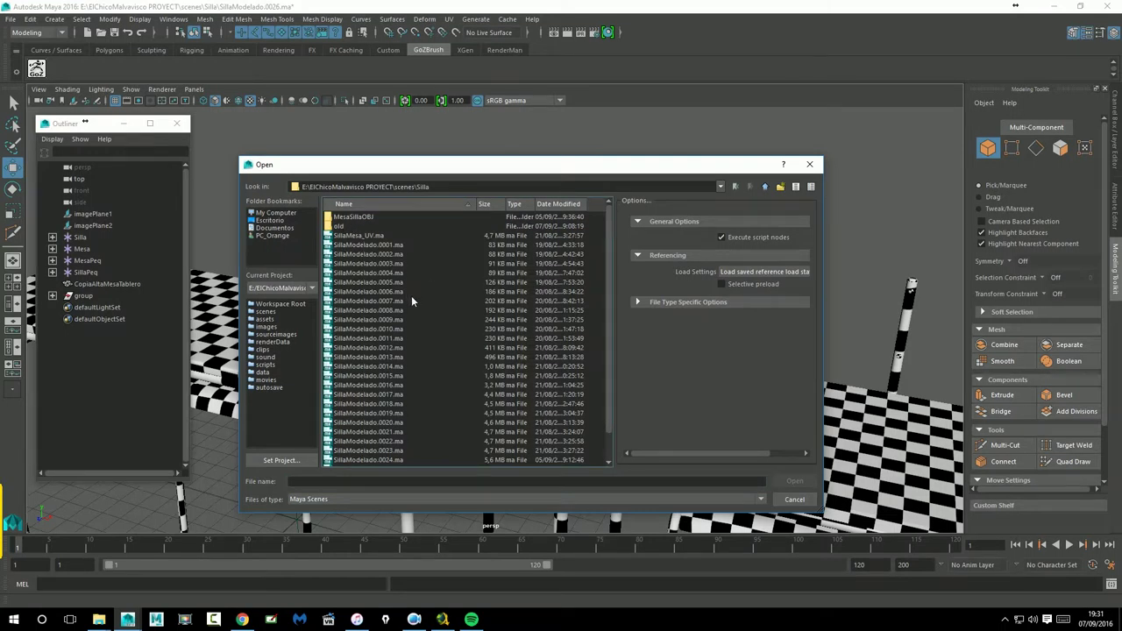
{"action": "scroll", "coordinate": [446, 402], "scroll_direction": "down", "scroll_amount": 1}
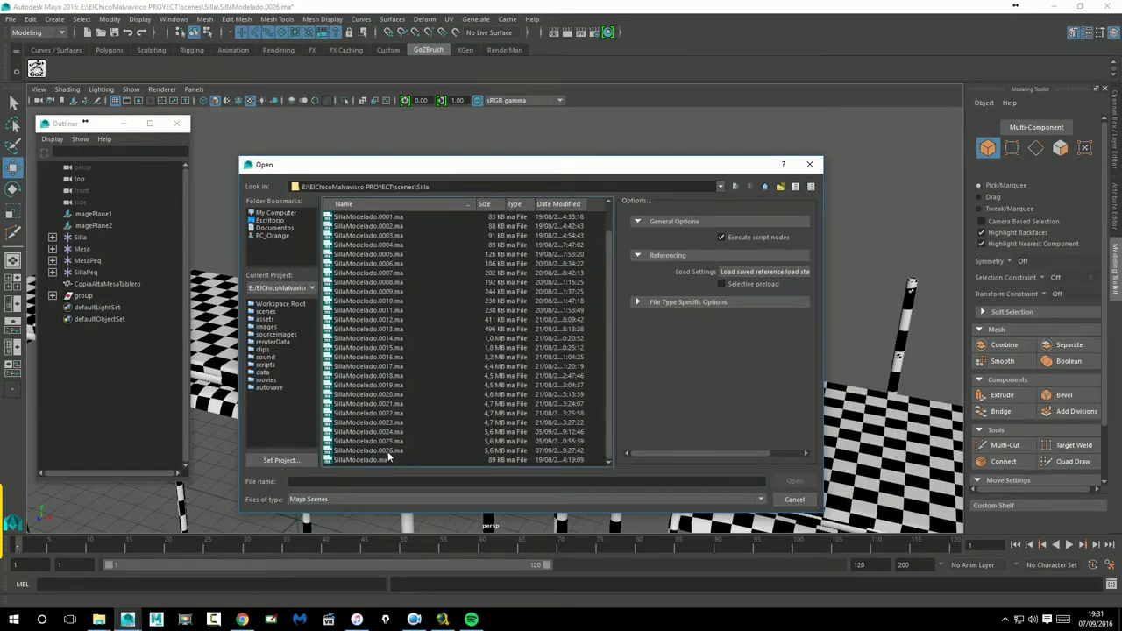
{"action": "double_click", "coordinate": [389, 457]}
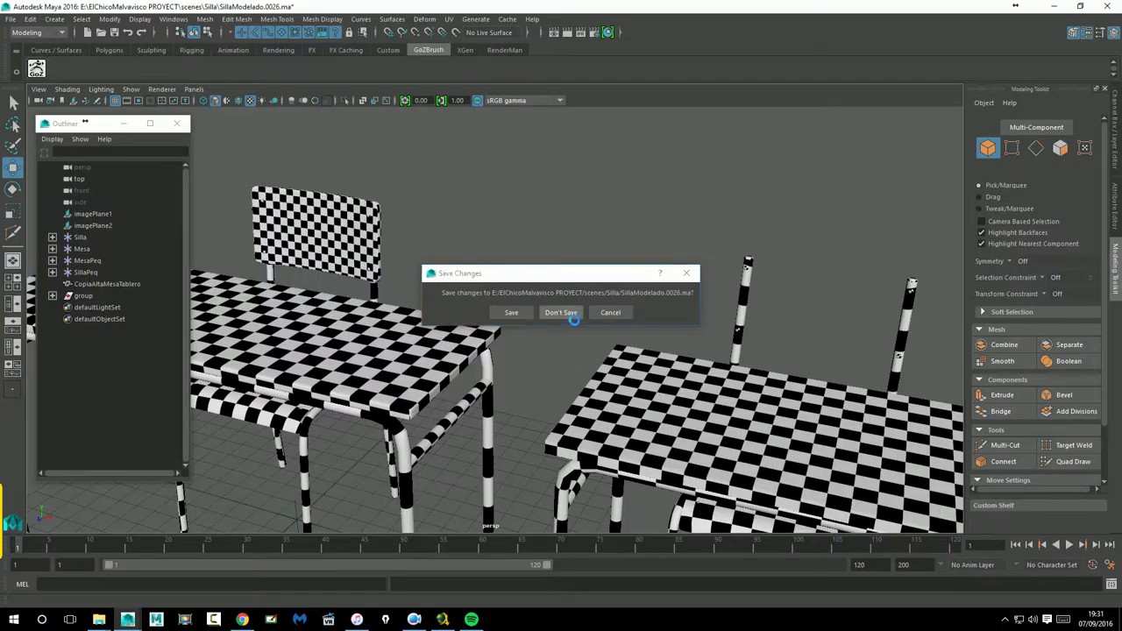
{"action": "left_click", "coordinate": [572, 314]}
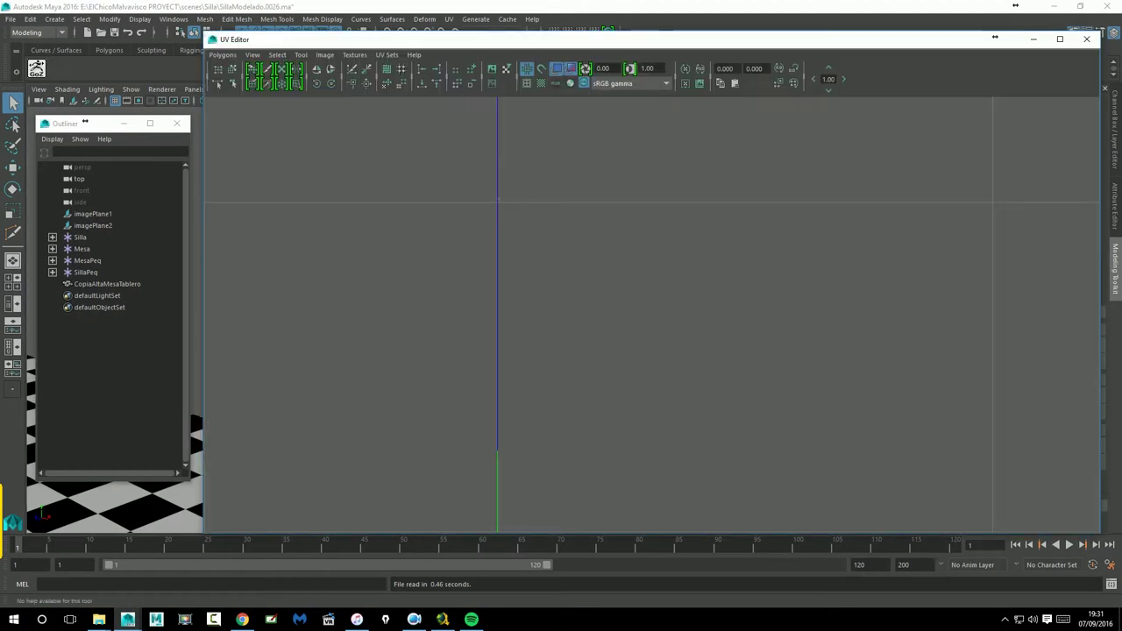
{"action": "left_click", "coordinate": [1087, 38]}
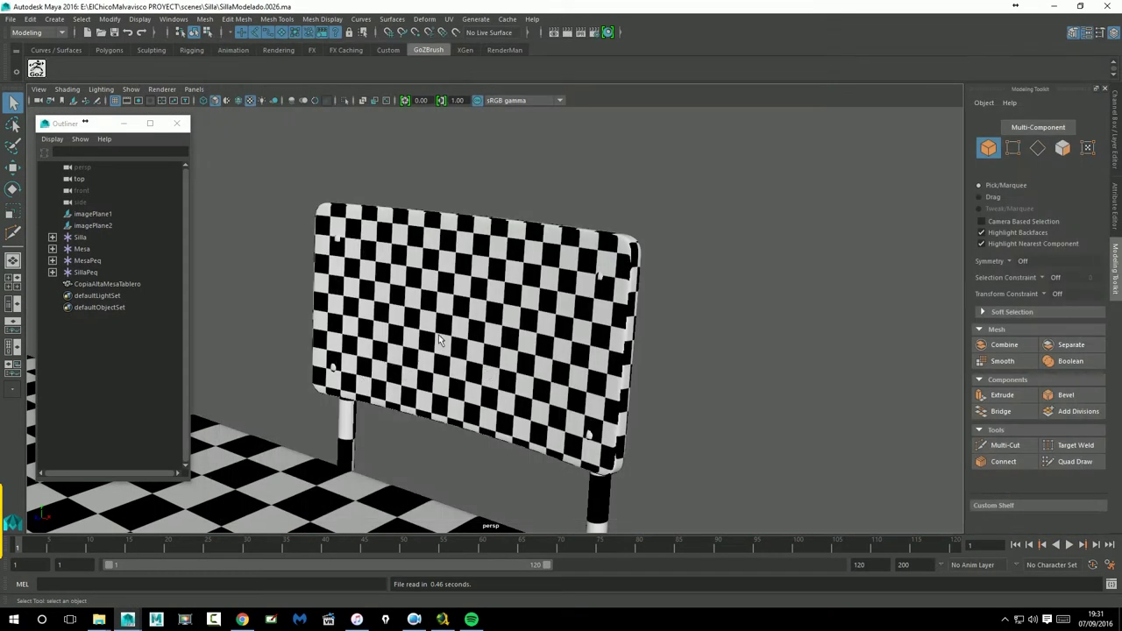
Isolate the large chair's seat in the viewport and frame it.
{"action": "left_click", "coordinate": [443, 342]}
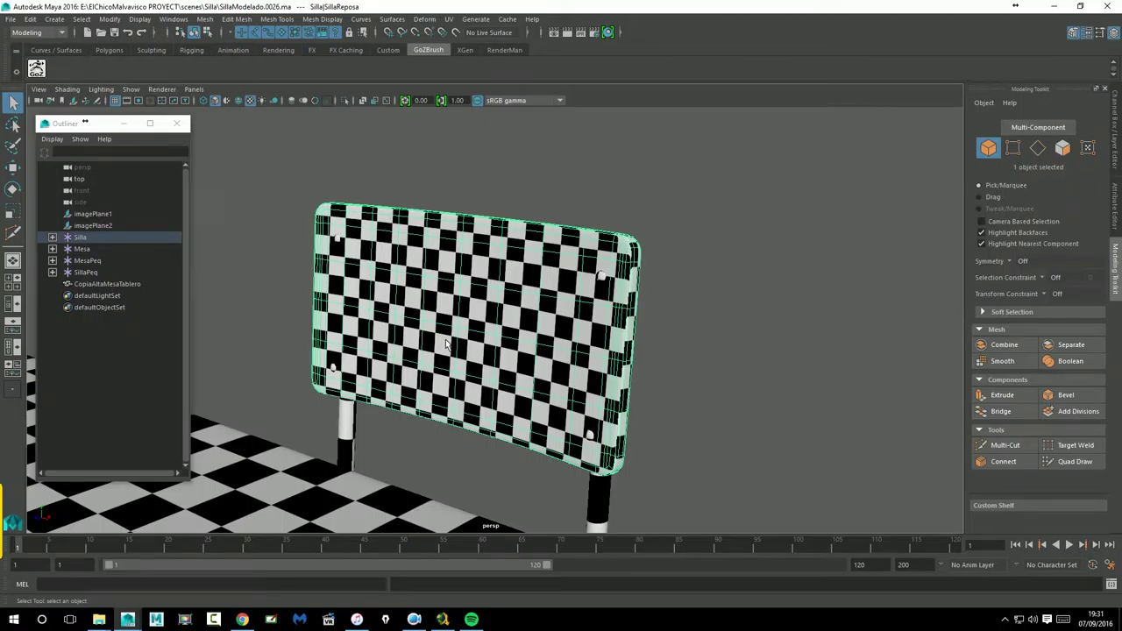
{"action": "scroll", "coordinate": [446, 343], "scroll_direction": "down", "scroll_amount": 6}
{"action": "left_click_drag", "start_coordinate": [471, 468], "coordinate": [447, 471], "text": "alt"}
{"action": "left_click", "coordinate": [425, 445]}
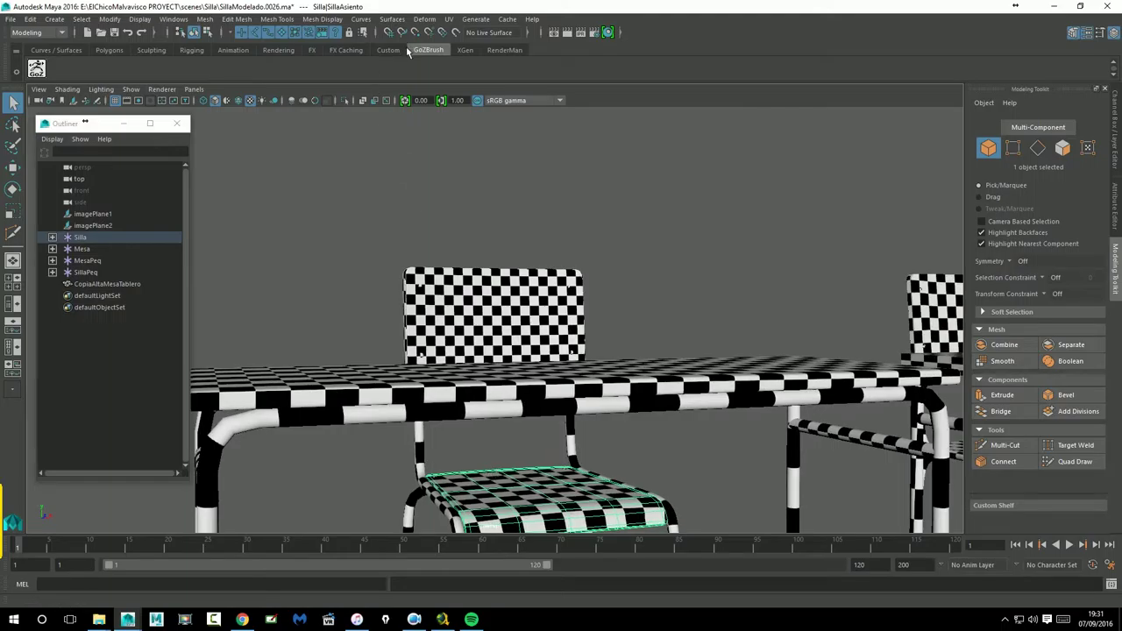
{"action": "left_click", "coordinate": [346, 100]}
{"action": "key", "text": "f"}
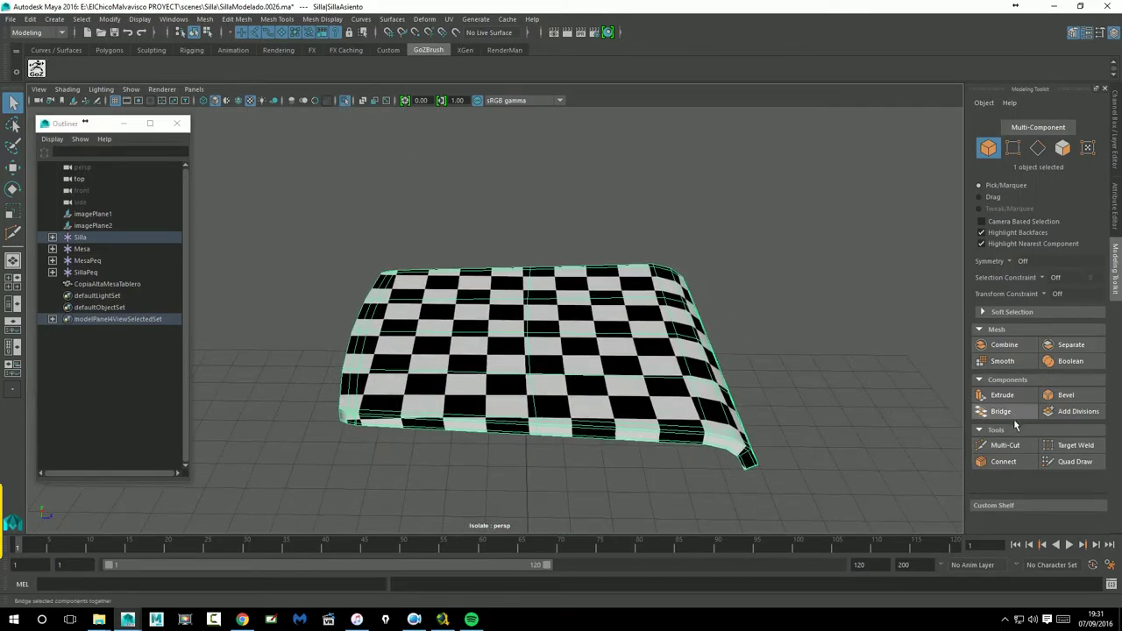
Insert an edge loop across the isolated seat with Multi-Cut, and return to object mode with all objects shown.
{"action": "left_click", "coordinate": [1005, 445]}
{"action": "left_click", "coordinate": [445, 427], "text": "ctrl"}
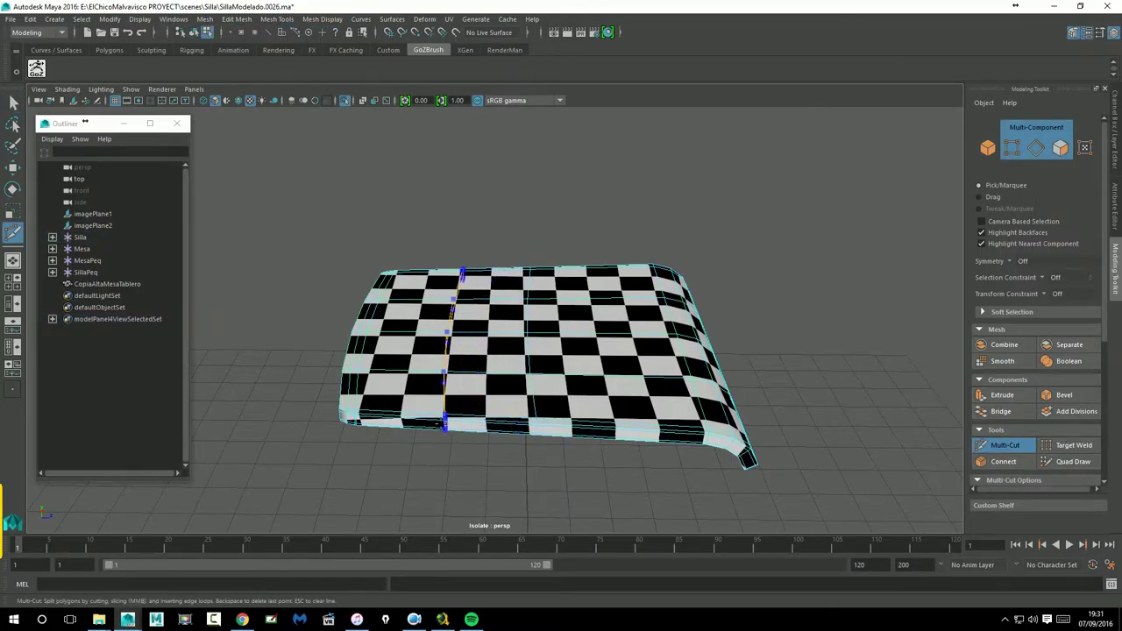
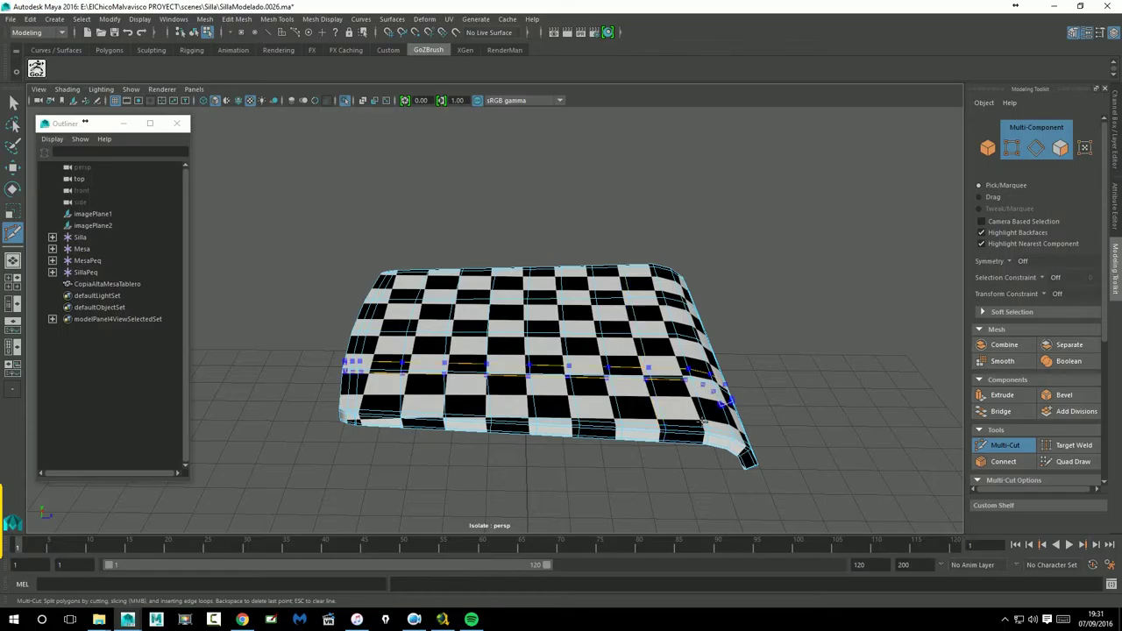
{"action": "left_click_drag", "start_coordinate": [680, 438], "coordinate": [607, 334], "text": "alt"}
{"action": "key", "text": "w"}
{"action": "right_click_drag", "start_coordinate": [605, 334], "coordinate": [656, 297]}
{"action": "left_click", "coordinate": [346, 102]}
{"action": "scroll", "coordinate": [676, 303], "scroll_direction": "down", "scroll_amount": 8}
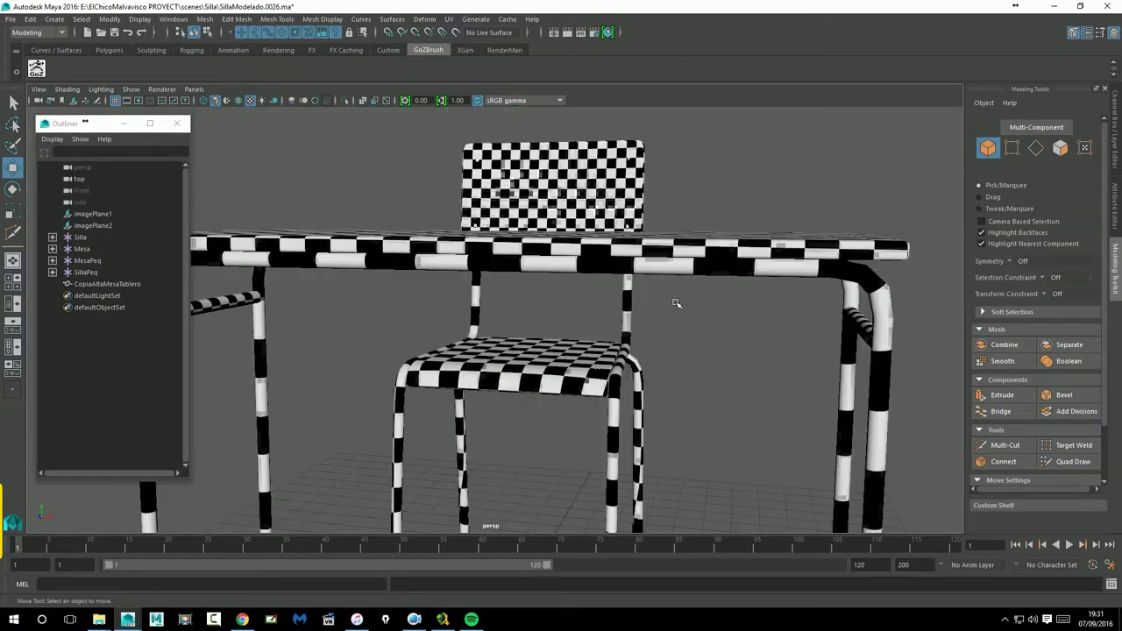
Copy the large chair's backrest and paste the duplicate into the scene.
{"action": "middle_click_drag", "start_coordinate": [686, 301], "coordinate": [568, 325], "text": "alt"}
{"action": "scroll", "coordinate": [567, 325], "scroll_direction": "up", "scroll_amount": 4}
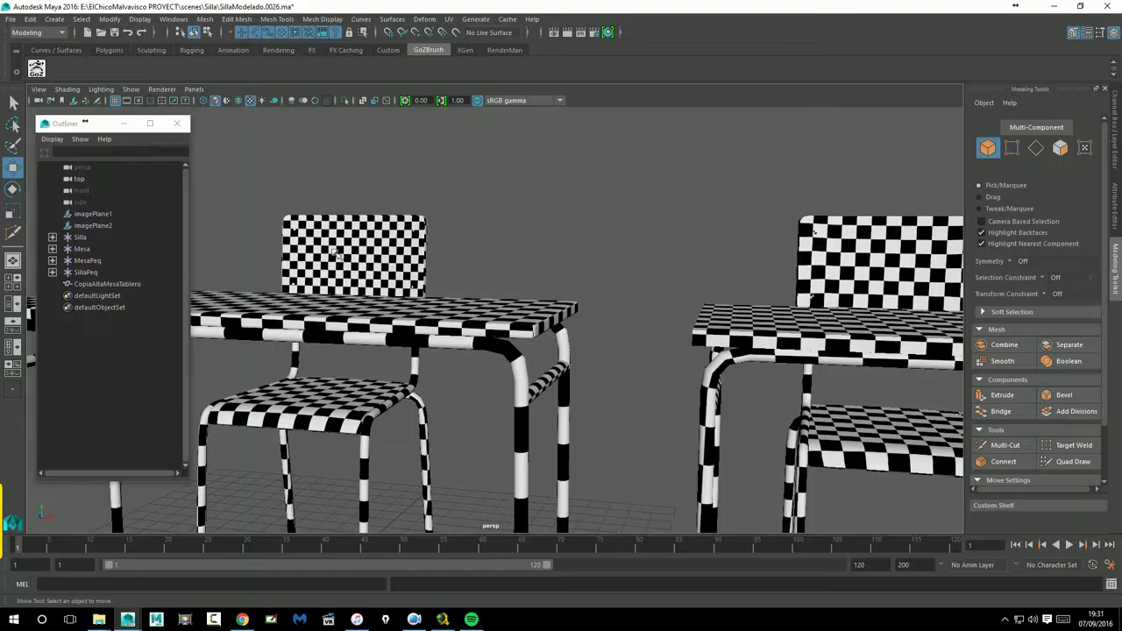
{"action": "left_click", "coordinate": [341, 253]}
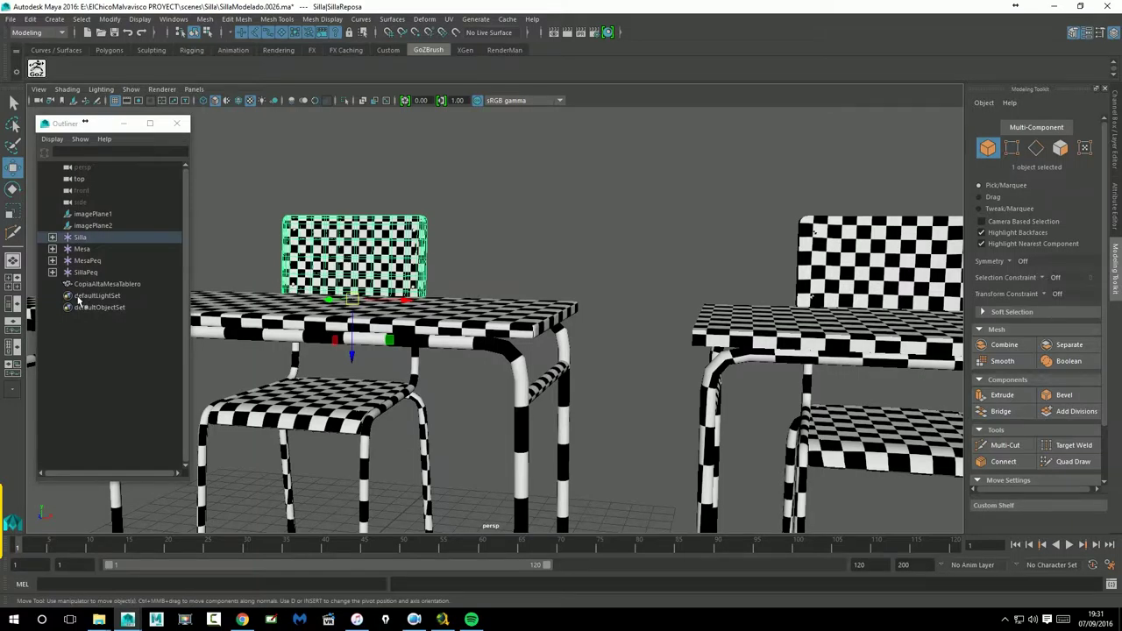
{"action": "left_click", "coordinate": [79, 338]}
{"action": "key", "text": "ctrl+v"}
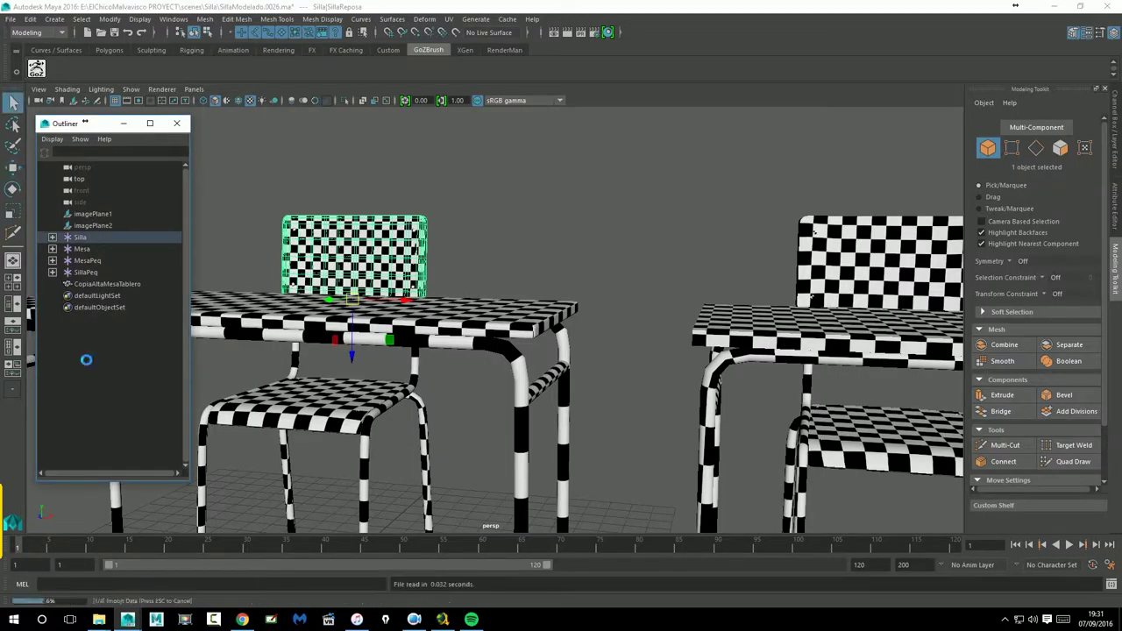
Move the pasted backrest out of its group hierarchy to the scene's top level, and delete the leftover group.
{"action": "left_click", "coordinate": [52, 295]}
{"action": "left_click", "coordinate": [67, 306]}
{"action": "left_click", "coordinate": [118, 319]}
{"action": "middle_click_drag", "start_coordinate": [116, 319], "coordinate": [104, 354]}
{"action": "left_click", "coordinate": [84, 298]}
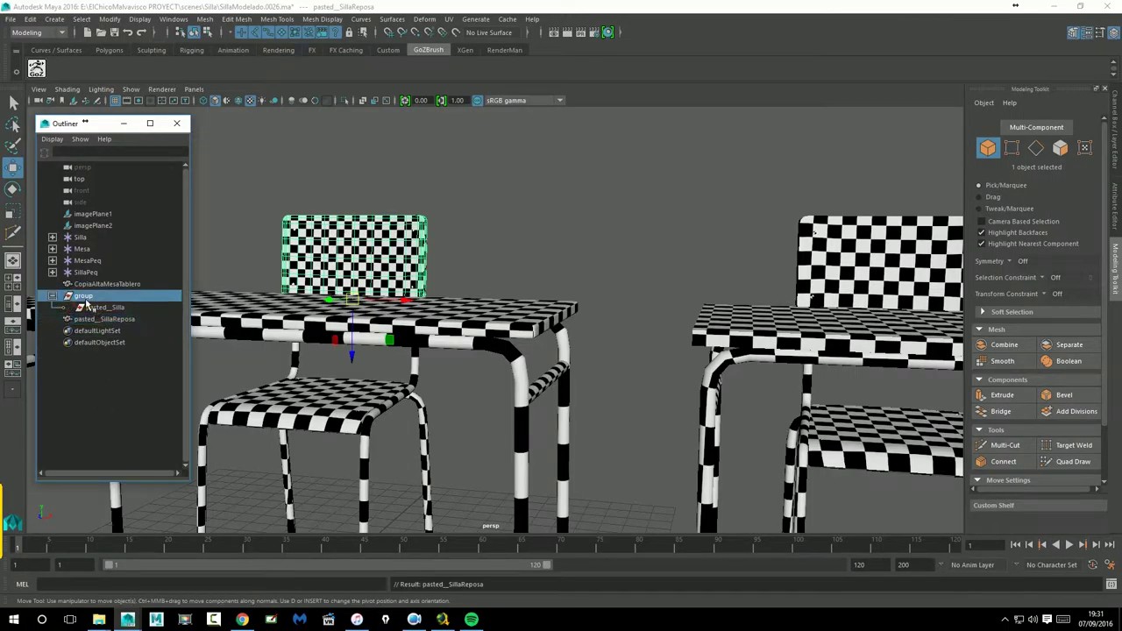
{"action": "key", "text": "Delete"}
{"action": "left_click", "coordinate": [97, 296]}
Try to align the small chair's backrest to the large chair's original backrest with the Align Tool, and undo it.
{"action": "left_click_drag", "start_coordinate": [456, 268], "coordinate": [507, 271], "text": "alt"}
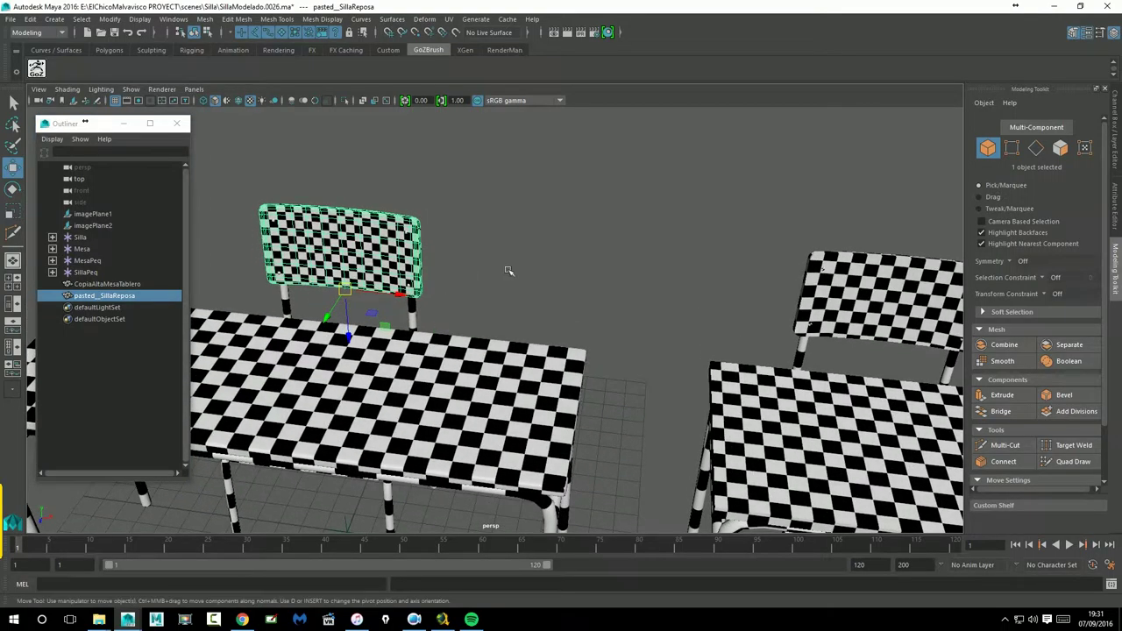
{"action": "left_click", "coordinate": [890, 322]}
{"action": "middle_click_drag", "start_coordinate": [705, 288], "coordinate": [618, 268], "text": "alt"}
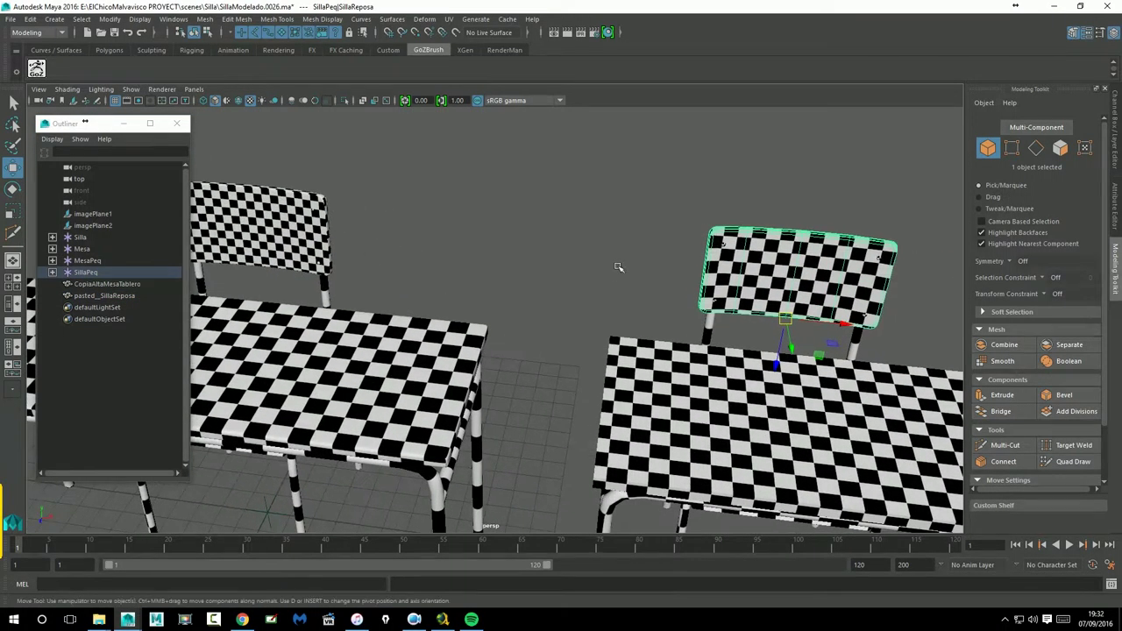
{"action": "left_click", "coordinate": [261, 237], "text": "shift"}
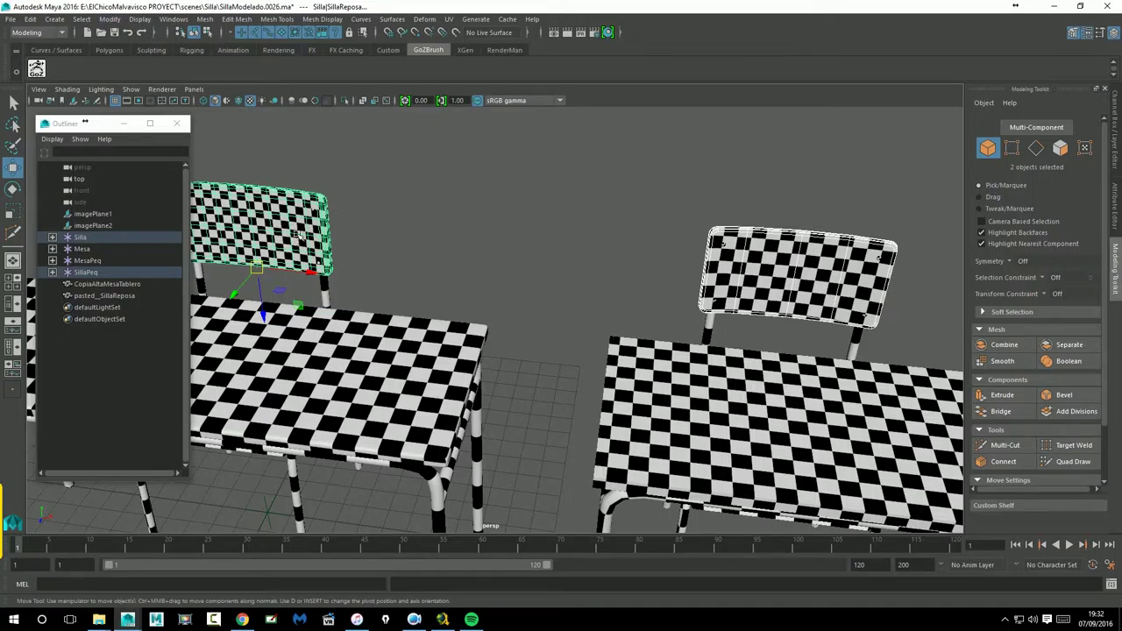
{"action": "left_click", "coordinate": [175, 20]}
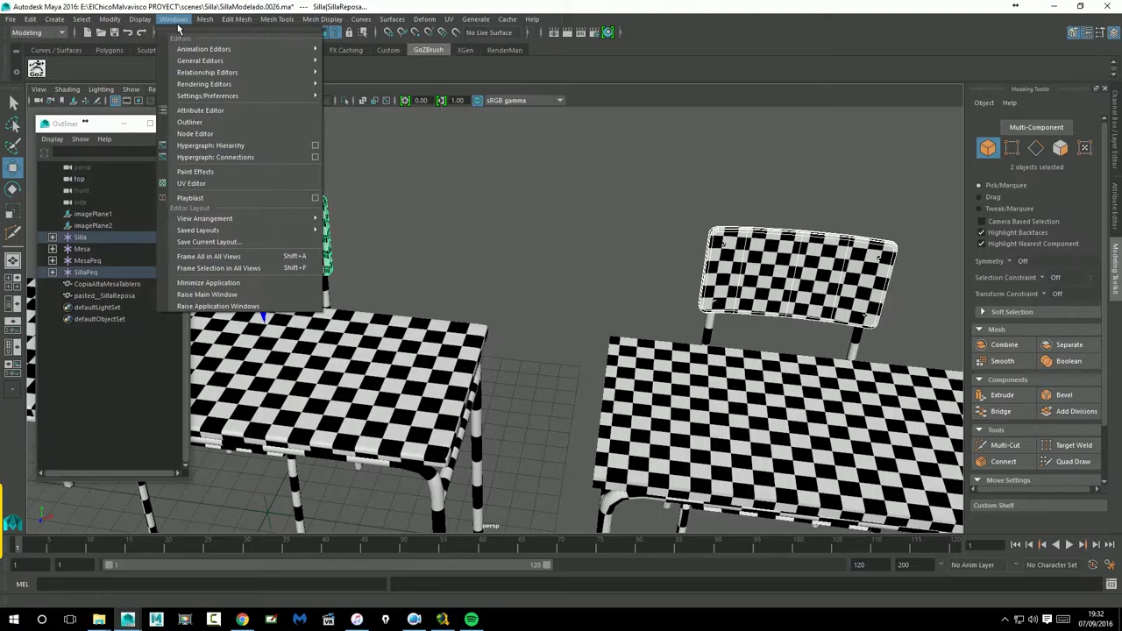
{"action": "mouse_move", "coordinate": [119, 24]}
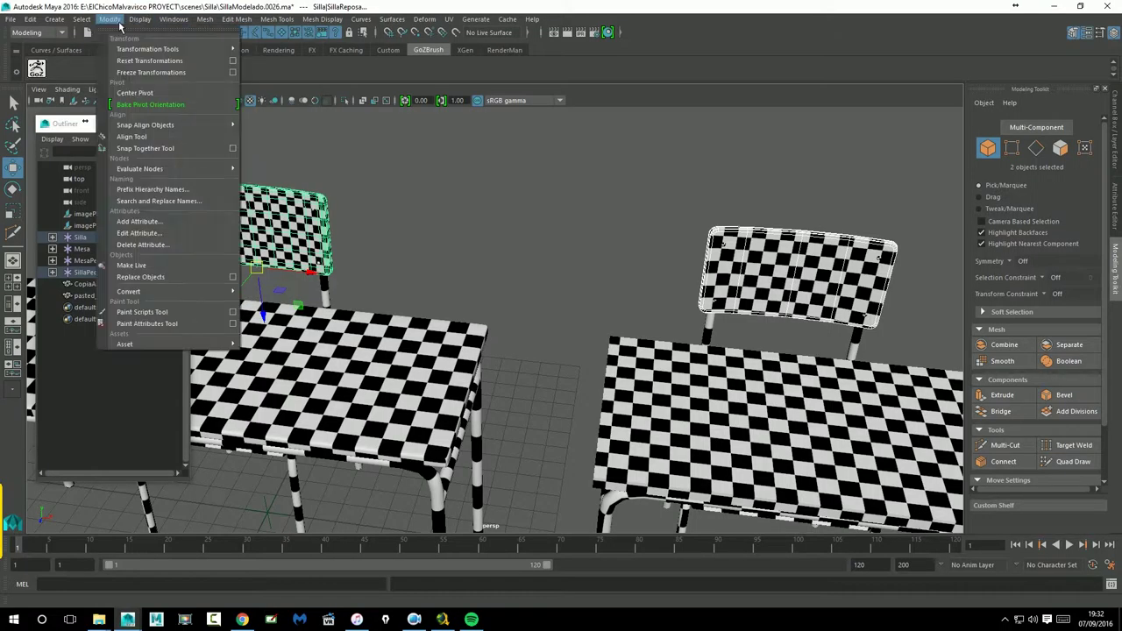
{"action": "left_click", "coordinate": [133, 136]}
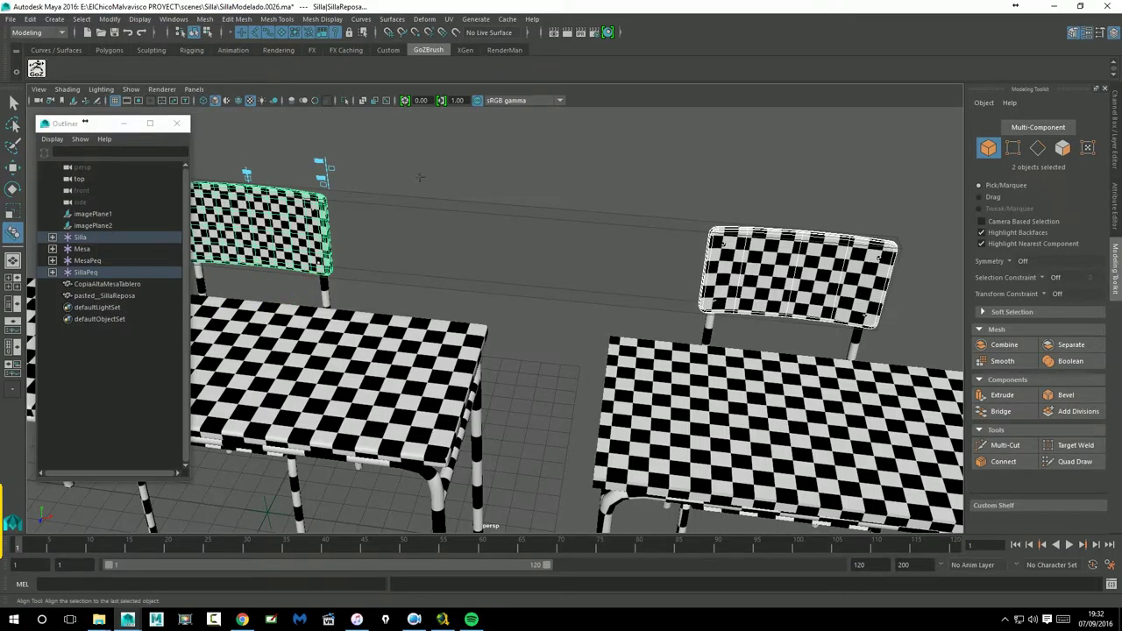
{"action": "left_click_drag", "start_coordinate": [420, 178], "coordinate": [540, 184], "text": "alt"}
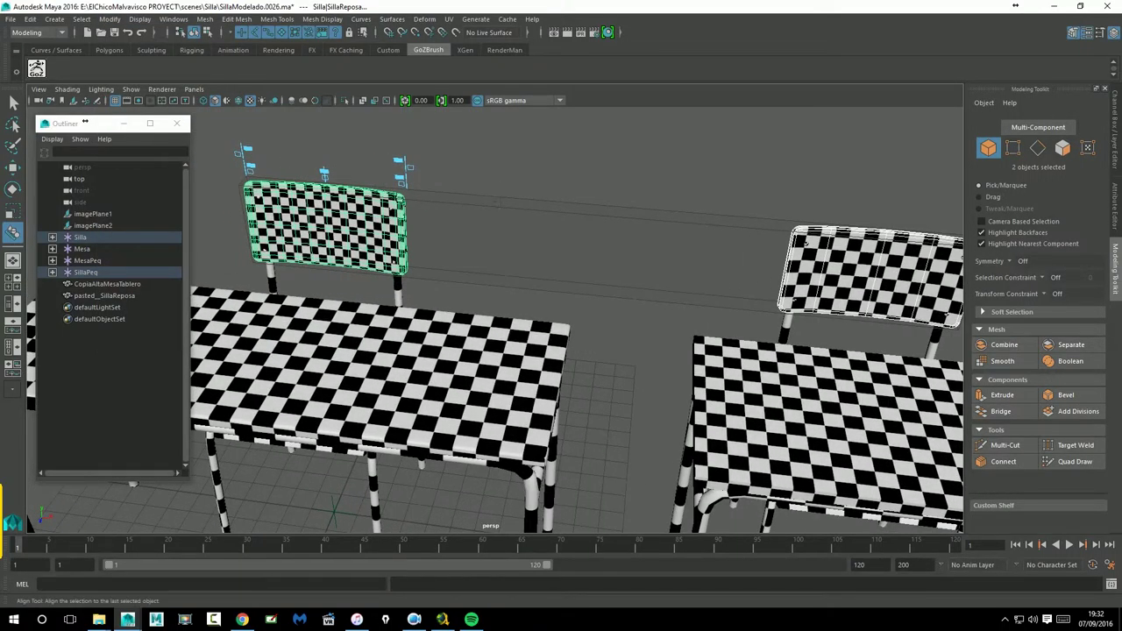
{"action": "left_click", "coordinate": [332, 178]}
{"action": "key", "text": "ctrl+z"}
{"action": "left_click", "coordinate": [14, 169]}
{"action": "left_click", "coordinate": [517, 210]}
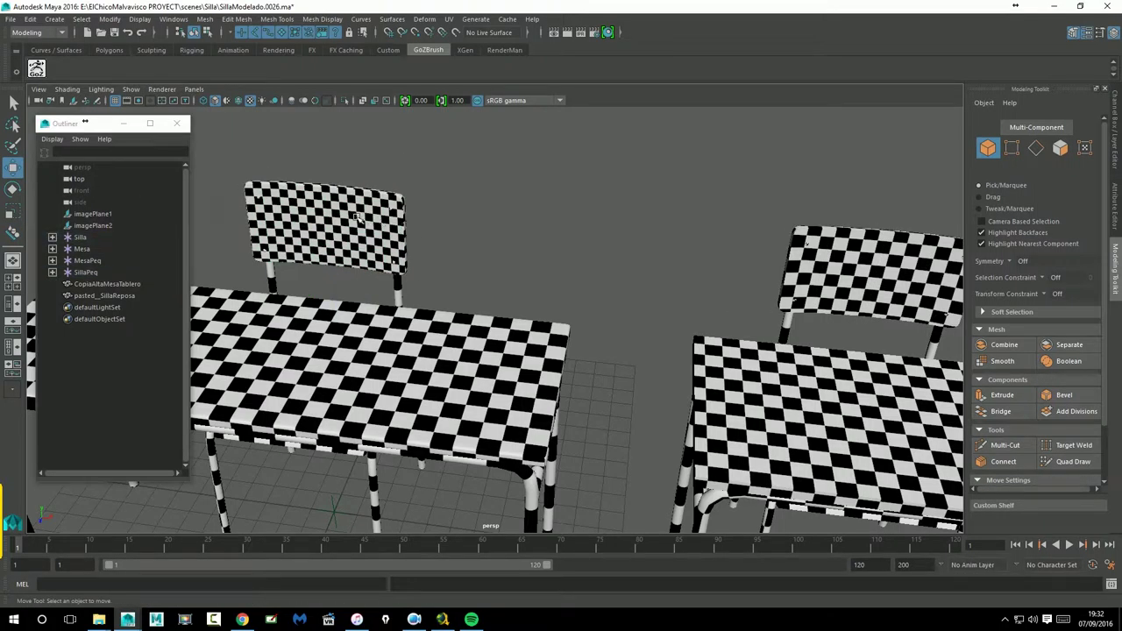
Align the pasted backrest to the small chair's backrest with the Align Tool so the two overlap.
{"action": "left_click", "coordinate": [357, 217]}
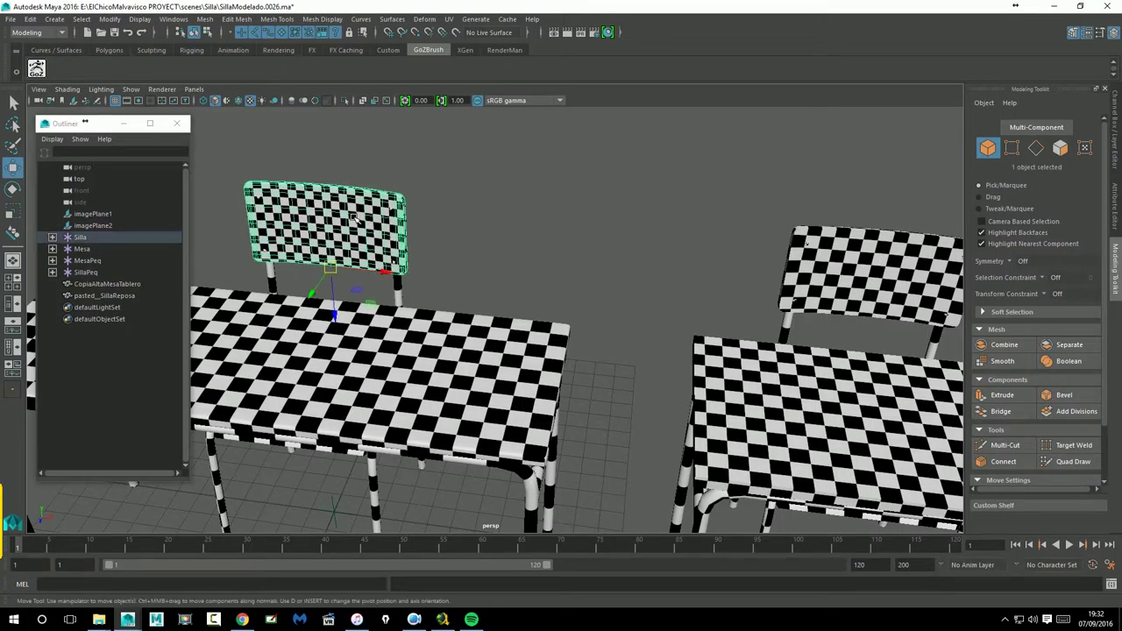
{"action": "left_click", "coordinate": [102, 297]}
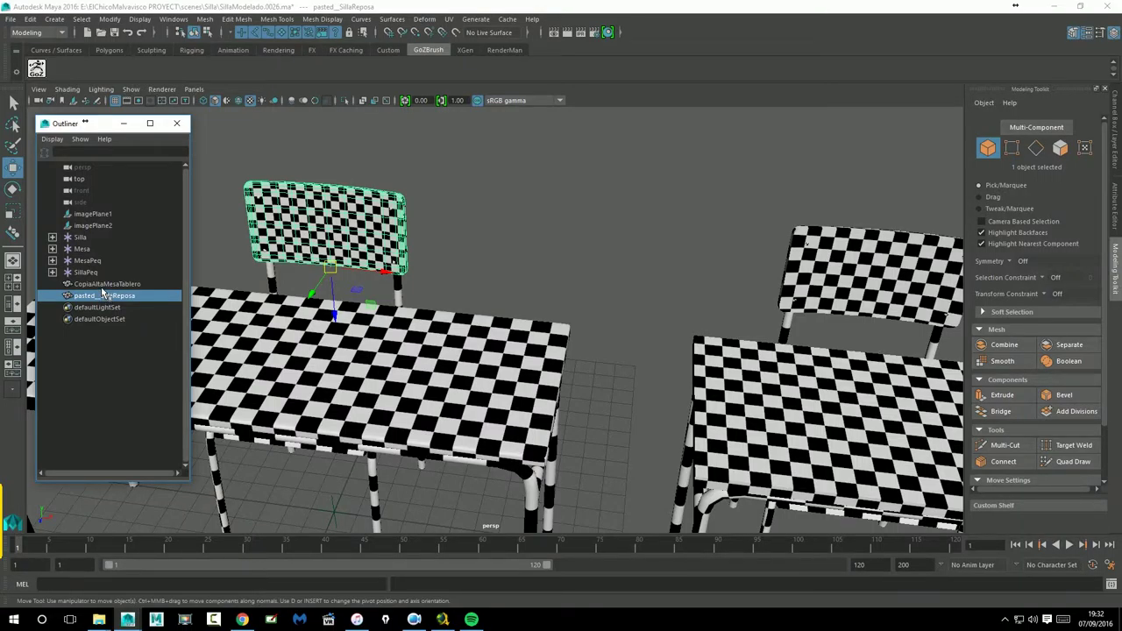
{"action": "left_click", "coordinate": [876, 274], "text": "shift"}
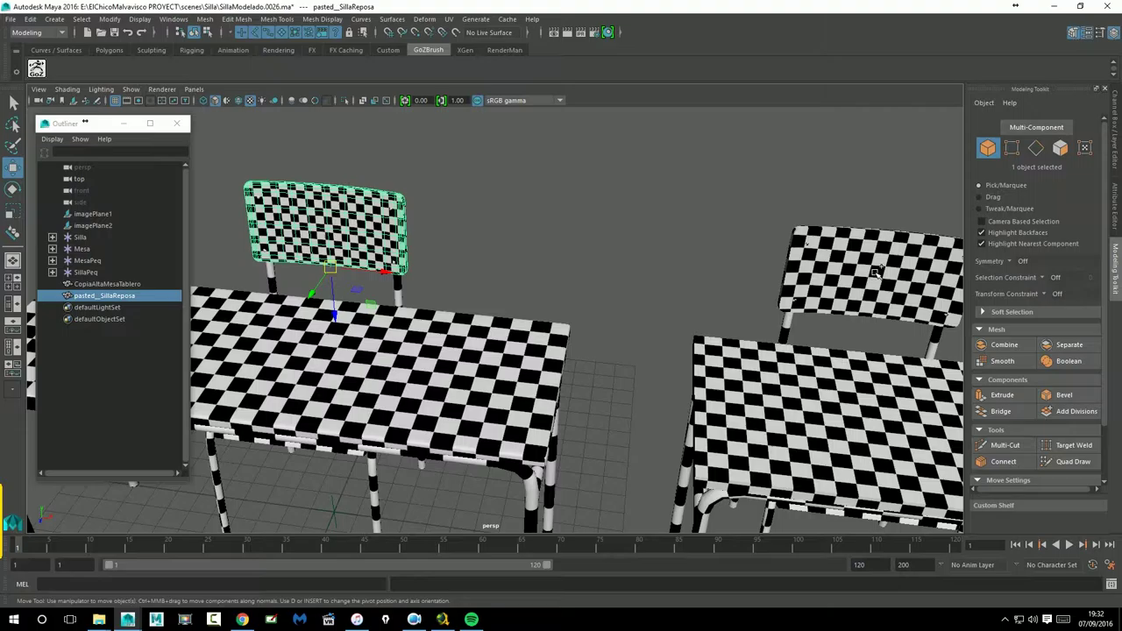
{"action": "left_click", "coordinate": [875, 274], "text": "shift"}
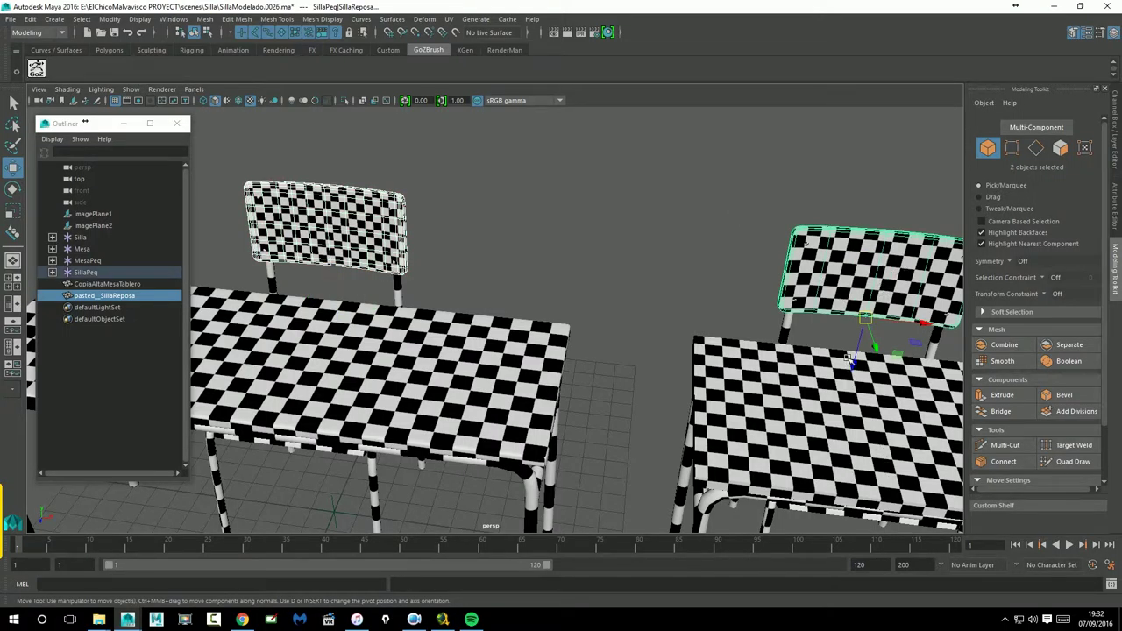
{"action": "left_click", "coordinate": [141, 20]}
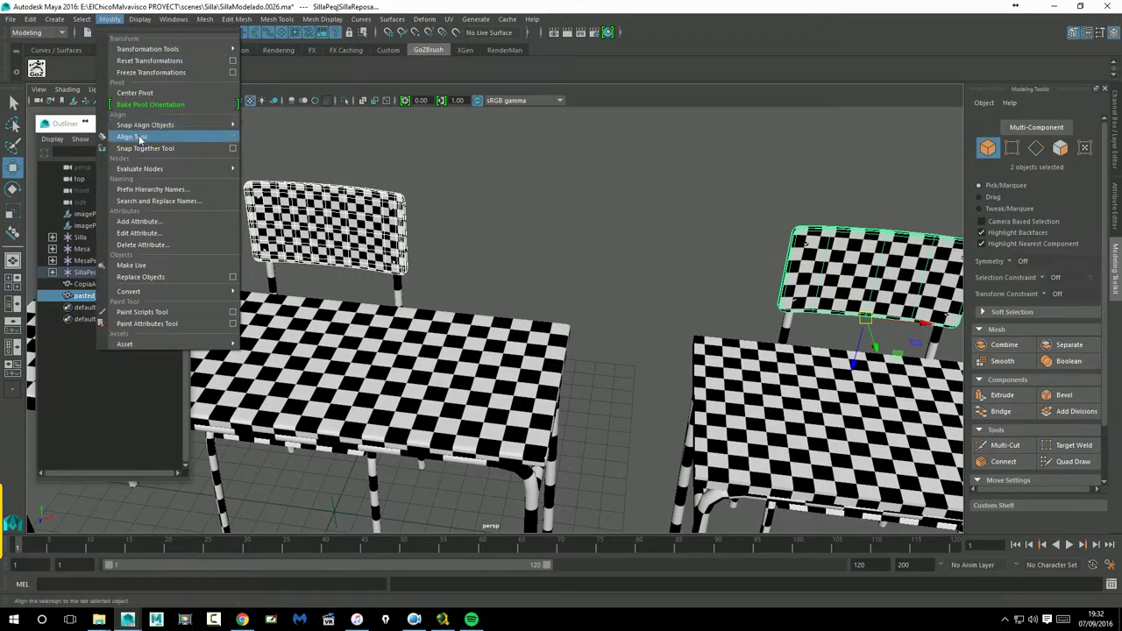
{"action": "left_click", "coordinate": [144, 143]}
{"action": "middle_click_drag", "start_coordinate": [662, 222], "coordinate": [510, 209], "text": "alt"}
{"action": "left_click_drag", "start_coordinate": [814, 273], "coordinate": [819, 250], "text": "alt"}
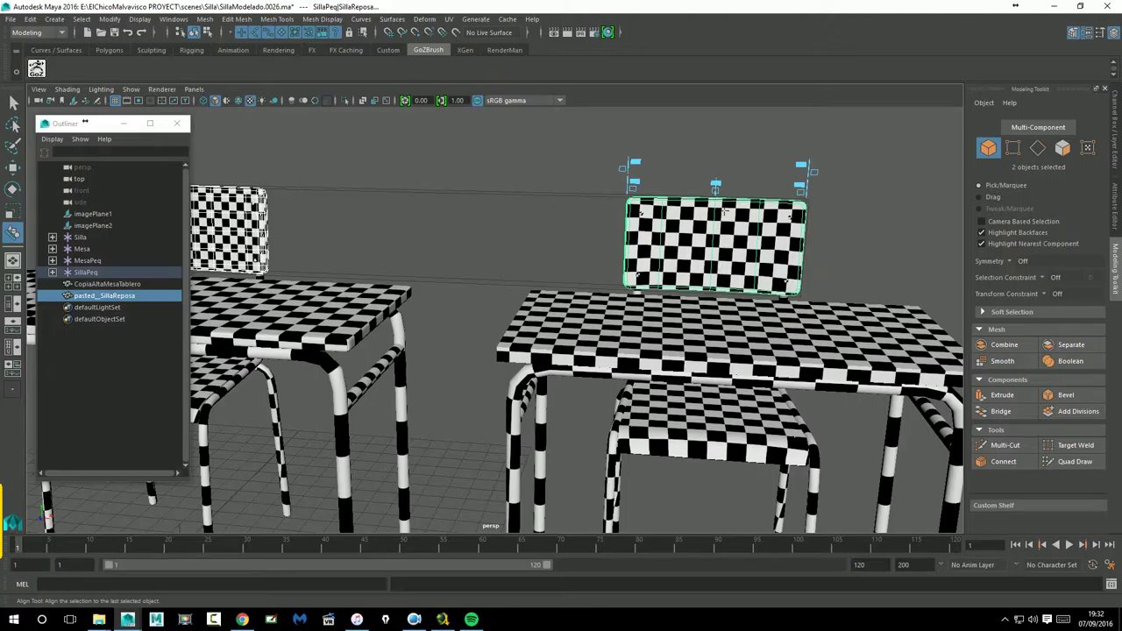
{"action": "left_click_drag", "start_coordinate": [719, 201], "coordinate": [785, 284], "text": "alt"}
{"action": "right_click_drag", "start_coordinate": [465, 261], "coordinate": [847, 288], "text": "alt"}
{"action": "middle_click_drag", "start_coordinate": [847, 289], "coordinate": [875, 452], "text": "alt"}
{"action": "right_click_drag", "start_coordinate": [658, 274], "coordinate": [802, 259], "text": "alt"}
{"action": "left_click_drag", "start_coordinate": [566, 174], "coordinate": [517, 241], "text": "alt"}
{"action": "key", "text": "w"}
{"action": "left_click_drag", "start_coordinate": [558, 304], "coordinate": [609, 405], "text": "alt"}
{"action": "left_click_drag", "start_coordinate": [590, 406], "coordinate": [597, 403], "text": "alt"}
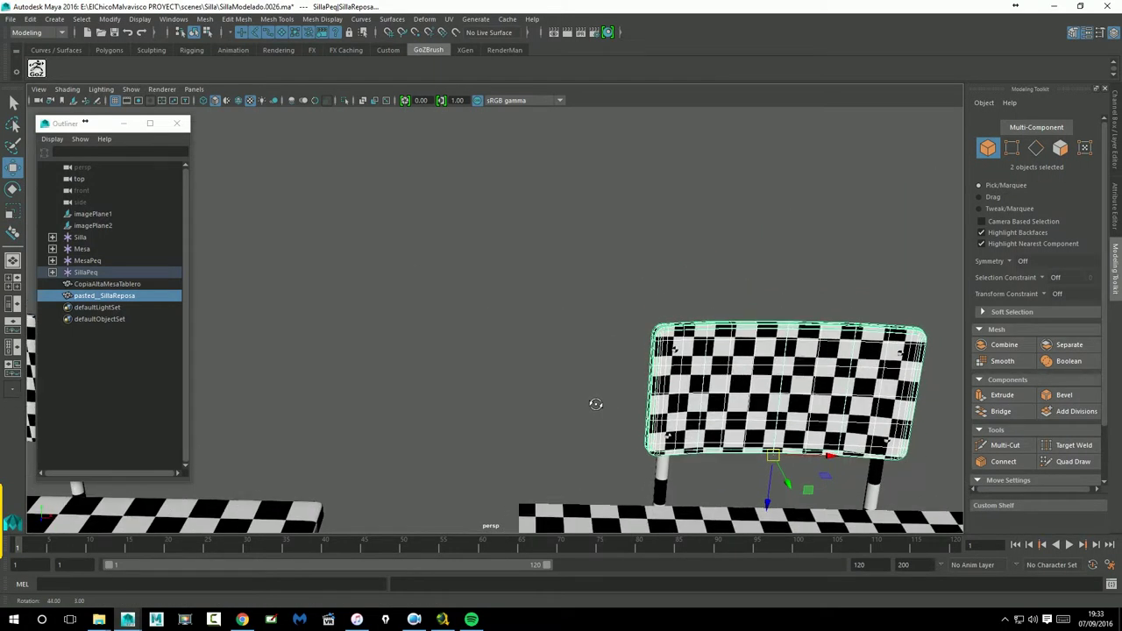
Hide the pasted backrest and delete the small chair's original backrest.
{"action": "left_click", "coordinate": [87, 298]}
{"action": "key", "text": "h"}
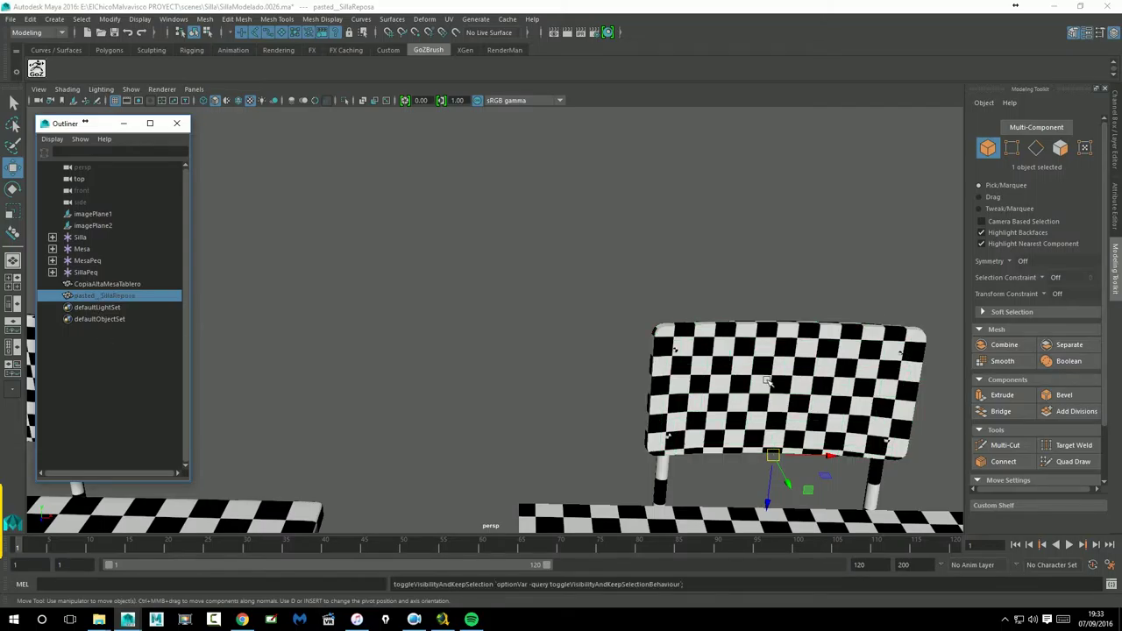
{"action": "left_click", "coordinate": [807, 393]}
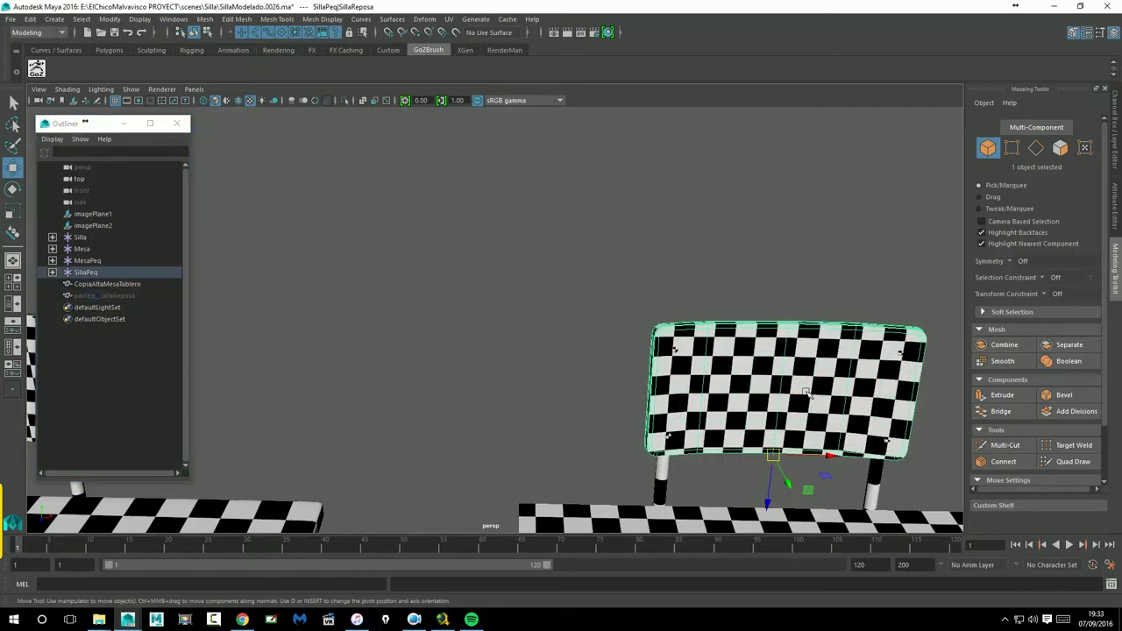
{"action": "key", "text": "Delete"}
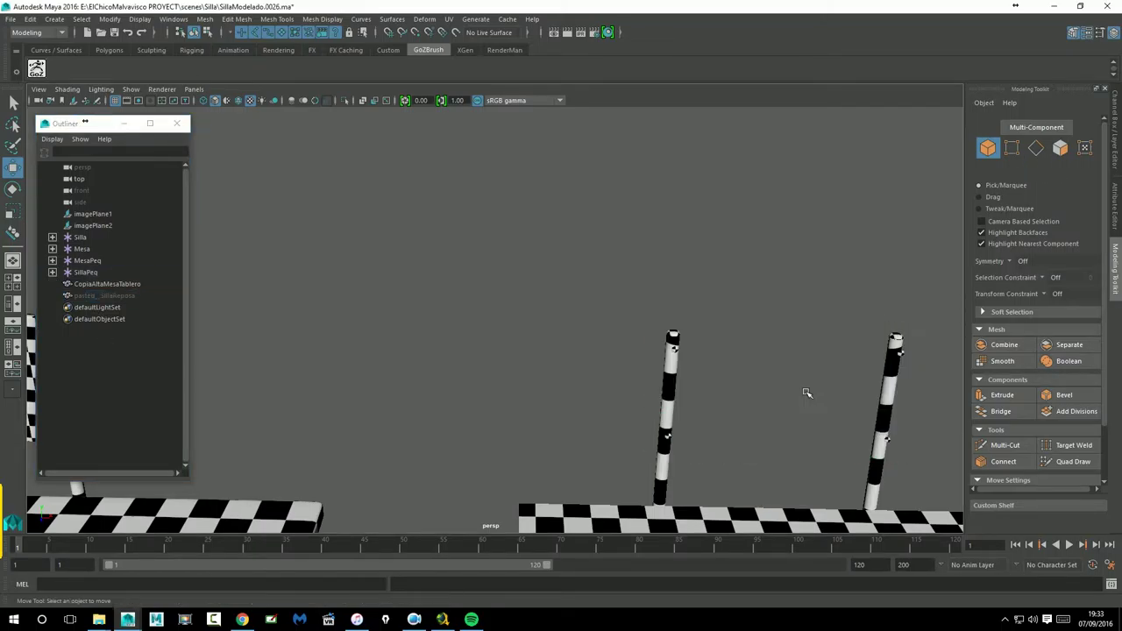
Unhide the pasted backrest on the small chair's frame.
{"action": "left_click", "coordinate": [103, 296]}
{"action": "key", "text": "h"}
{"action": "left_click", "coordinate": [699, 283]}
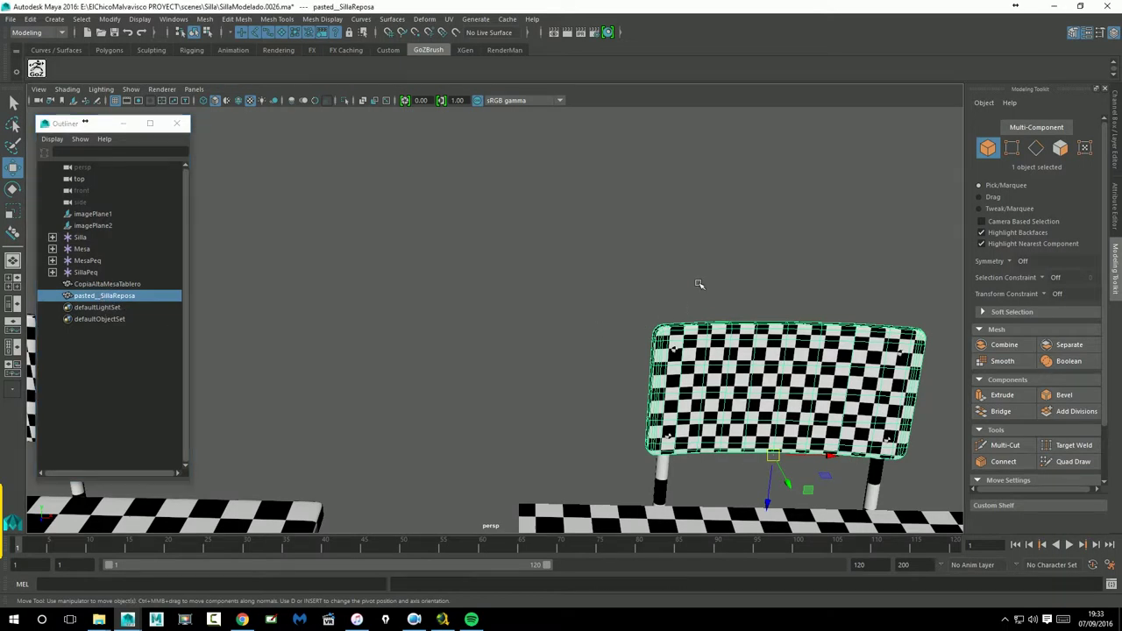
Isolate the small chair's seat in the viewport and examine its edge flow from several angles.
{"action": "scroll", "coordinate": [714, 309], "scroll_direction": "down", "scroll_amount": 5}
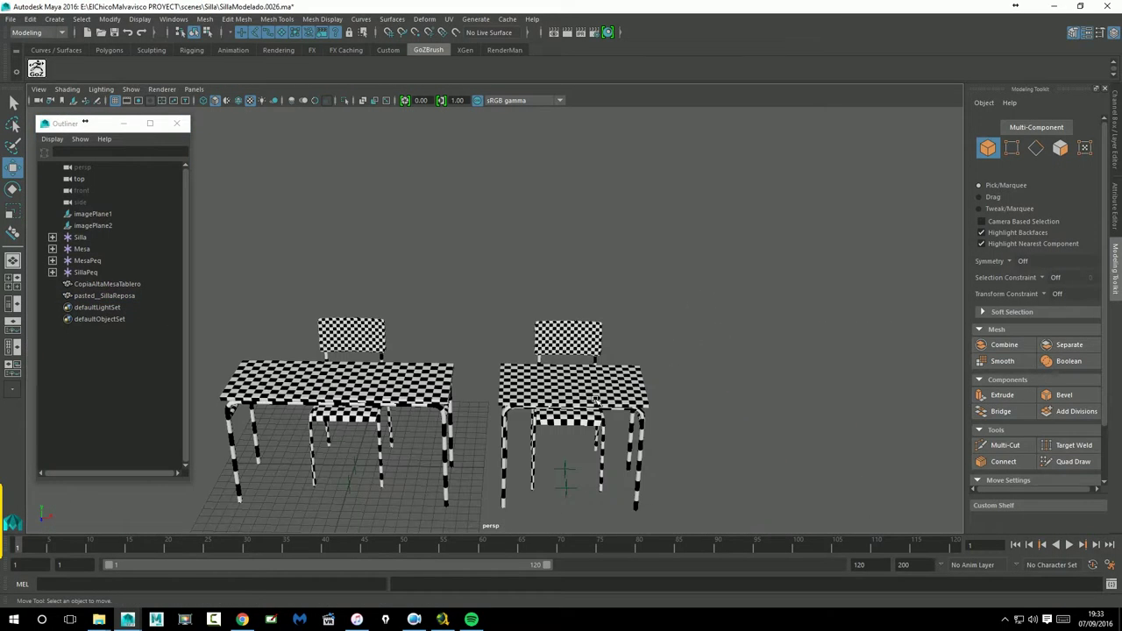
{"action": "left_click_drag", "start_coordinate": [595, 398], "coordinate": [570, 423], "text": "alt"}
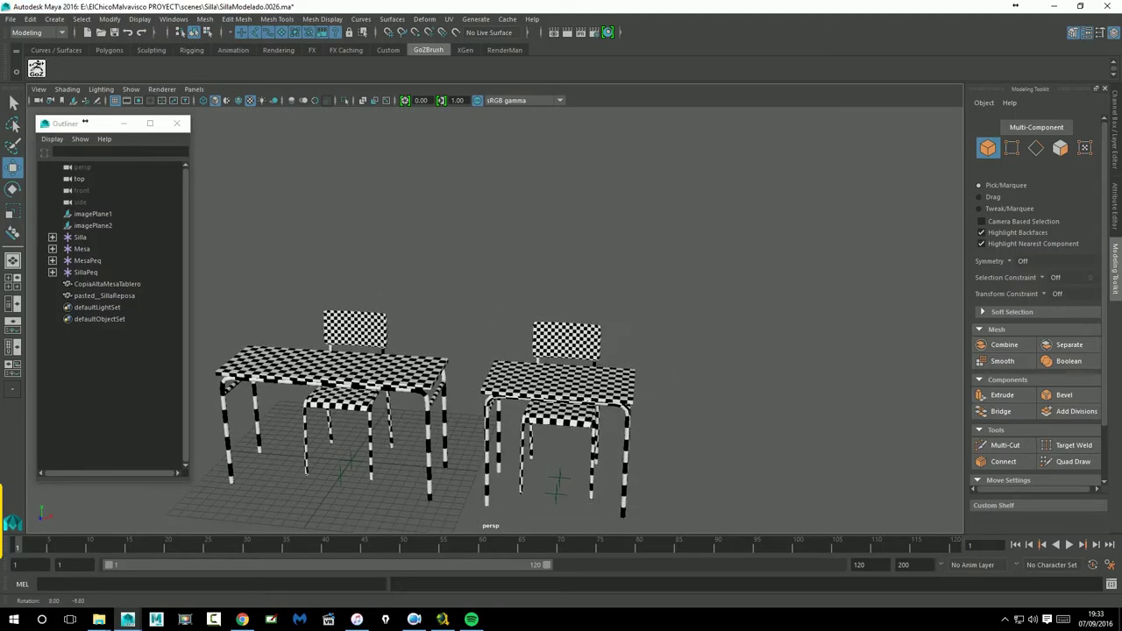
{"action": "left_click", "coordinate": [579, 428]}
{"action": "key", "text": "f"}
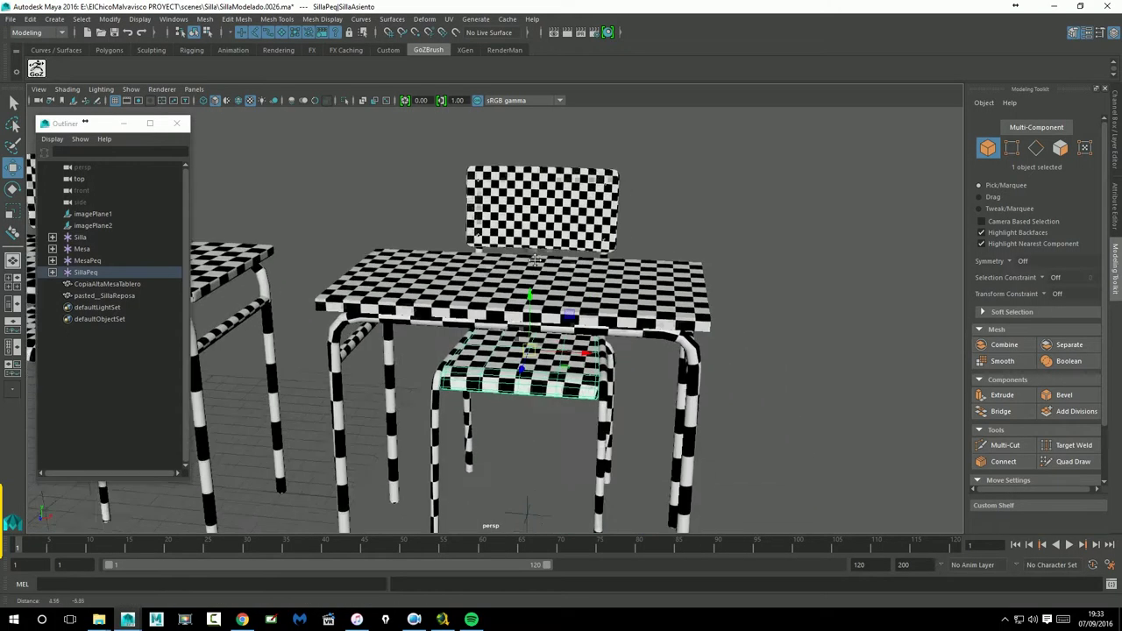
{"action": "left_click", "coordinate": [347, 101]}
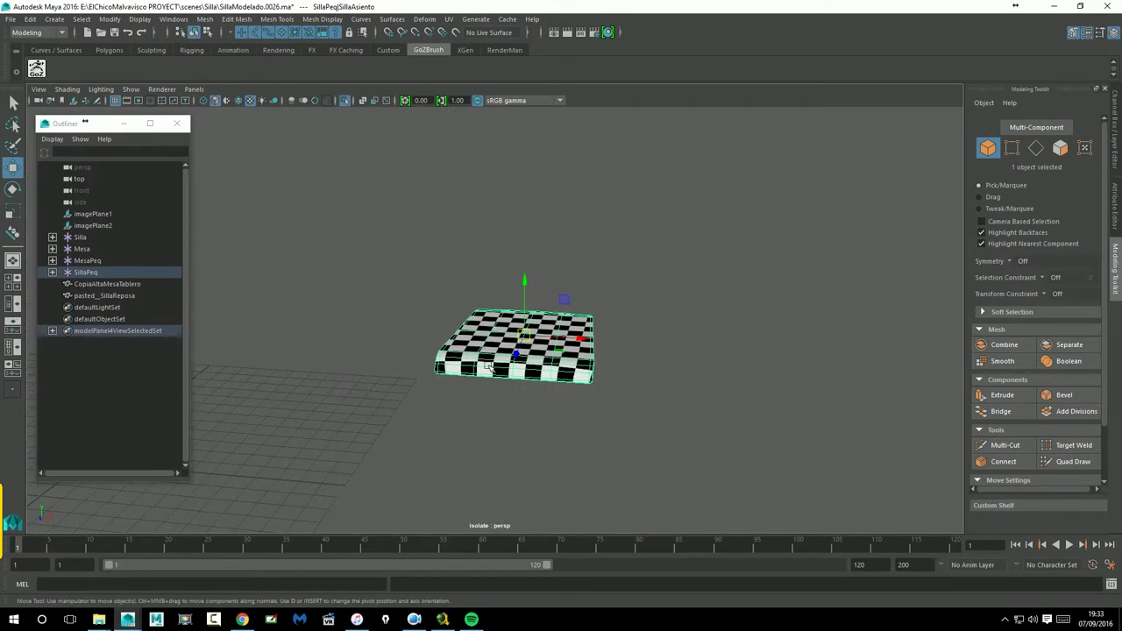
{"action": "left_click_drag", "start_coordinate": [614, 386], "coordinate": [719, 439], "text": "alt"}
{"action": "right_click_drag", "start_coordinate": [754, 412], "coordinate": [889, 401], "text": "alt"}
{"action": "left_click_drag", "start_coordinate": [877, 401], "coordinate": [938, 377], "text": "alt"}
{"action": "middle_click_drag", "start_coordinate": [702, 377], "coordinate": [665, 386], "text": "alt"}
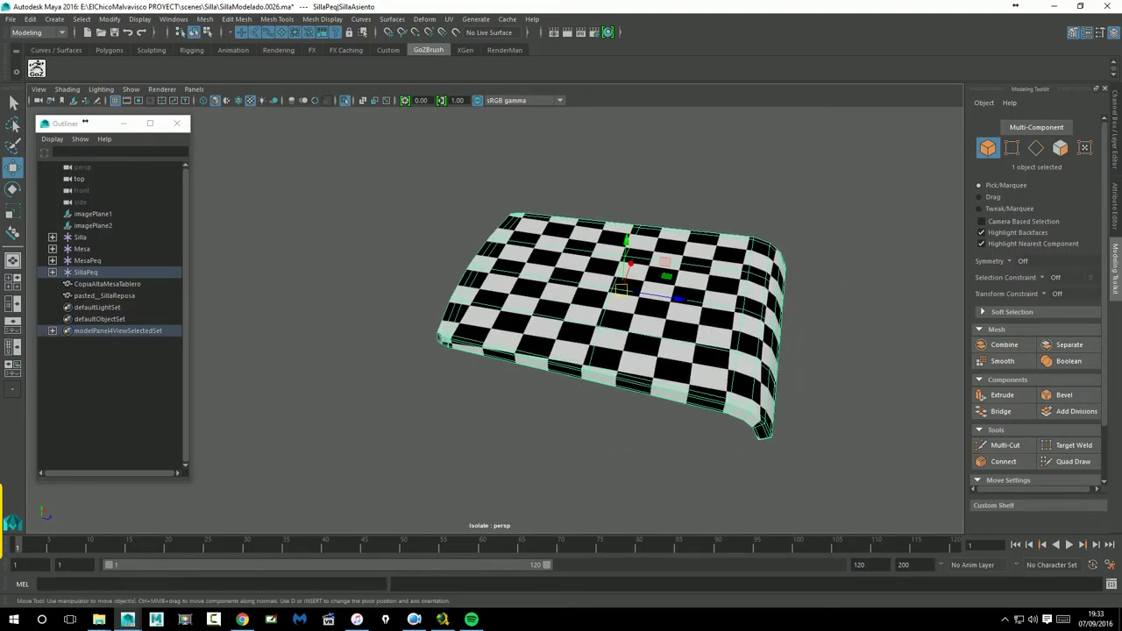
Try an edge loop on the small chair's seat with Multi-Cut, return to object mode and end the isolation.
{"action": "left_click", "coordinate": [1009, 447]}
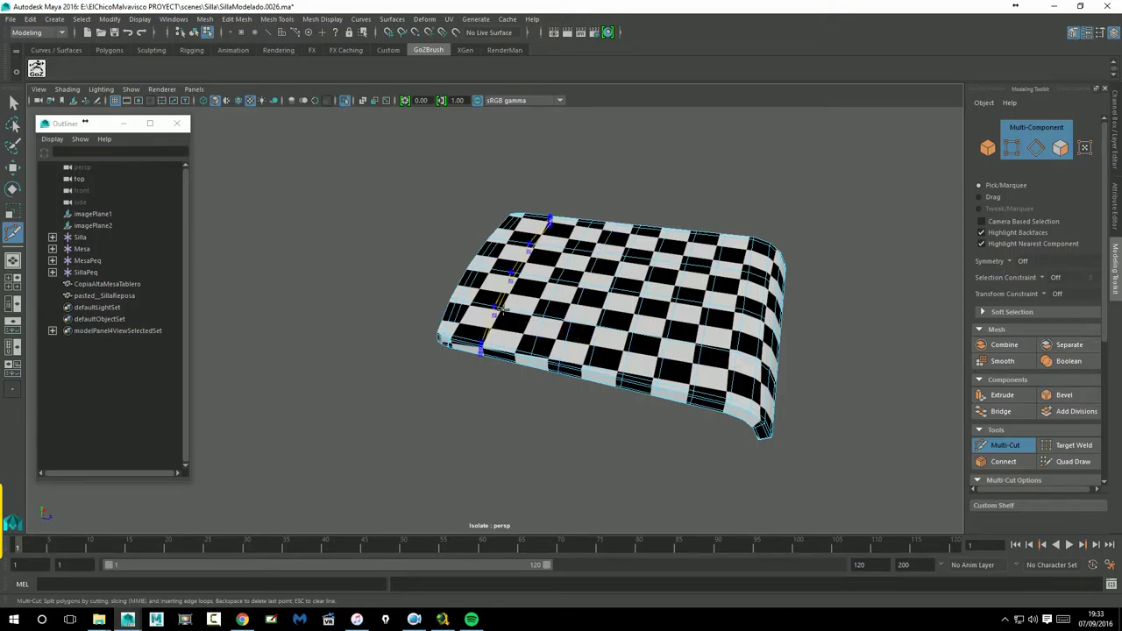
{"action": "left_click_drag", "start_coordinate": [620, 437], "coordinate": [631, 350], "text": "alt"}
{"action": "key", "text": "w"}
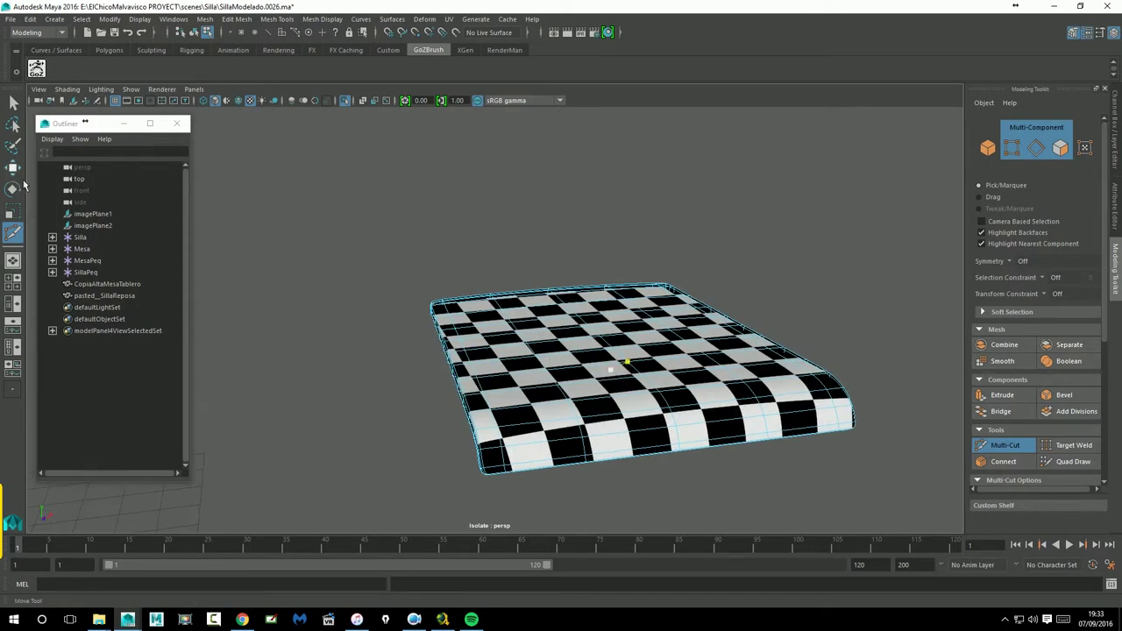
{"action": "right_click_drag", "start_coordinate": [604, 297], "coordinate": [678, 286]}
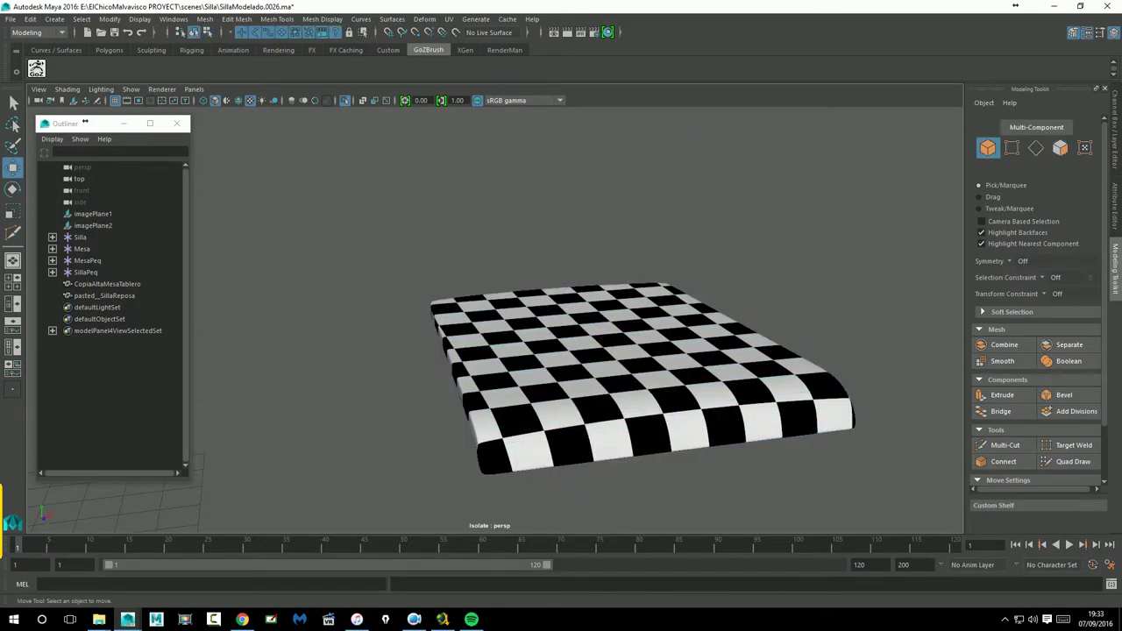
{"action": "scroll", "coordinate": [765, 272], "scroll_direction": "down", "scroll_amount": 8}
{"action": "left_click", "coordinate": [346, 100]}
Smooth the small table's top with 2 divisions.
{"action": "left_click", "coordinate": [660, 295]}
{"action": "left_click_drag", "start_coordinate": [694, 336], "coordinate": [605, 385], "text": "alt"}
{"action": "scroll", "coordinate": [729, 318], "scroll_direction": "up", "scroll_amount": 6}
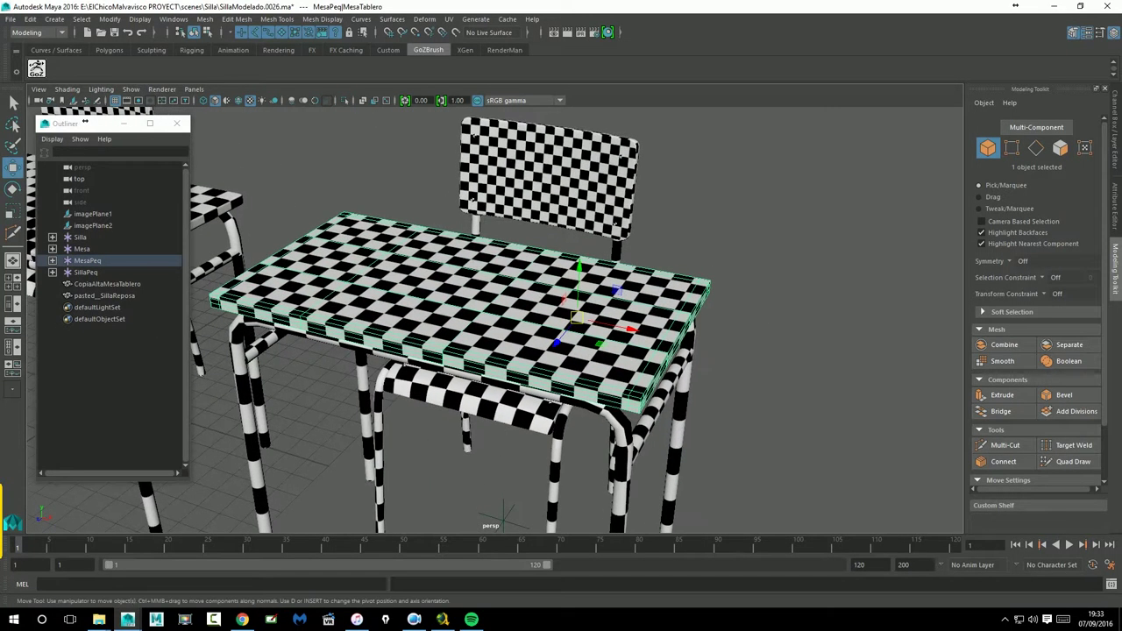
{"action": "left_click", "coordinate": [1002, 362]}
{"action": "left_click_drag", "start_coordinate": [813, 455], "coordinate": [826, 456]}
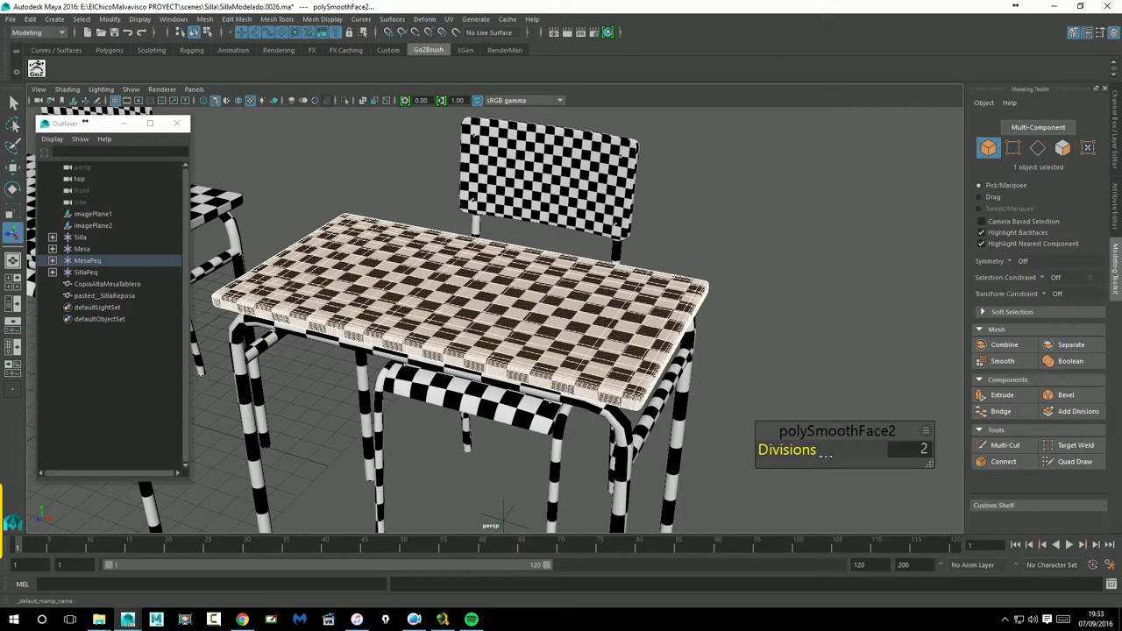
{"action": "left_click", "coordinate": [815, 351]}
Open the UV Editor and frame the UV tile grid around the origin.
{"action": "mouse_move", "coordinate": [751, 376]}
{"action": "left_mouse_down", "text": "alt"}
{"action": "mouse_move", "coordinate": [702, 356]}
{"action": "mouse_move", "coordinate": [781, 357]}
{"action": "mouse_move", "coordinate": [766, 379]}
{"action": "left_mouse_up", "text": "alt"}
{"action": "scroll", "coordinate": [752, 380], "scroll_direction": "down", "scroll_amount": 3}
{"action": "middle_click_drag", "start_coordinate": [584, 371], "coordinate": [706, 392], "text": "alt"}
{"action": "left_click_drag", "start_coordinate": [706, 392], "coordinate": [650, 367], "text": "alt"}
{"action": "middle_click_drag", "start_coordinate": [649, 367], "coordinate": [637, 372], "text": "alt"}
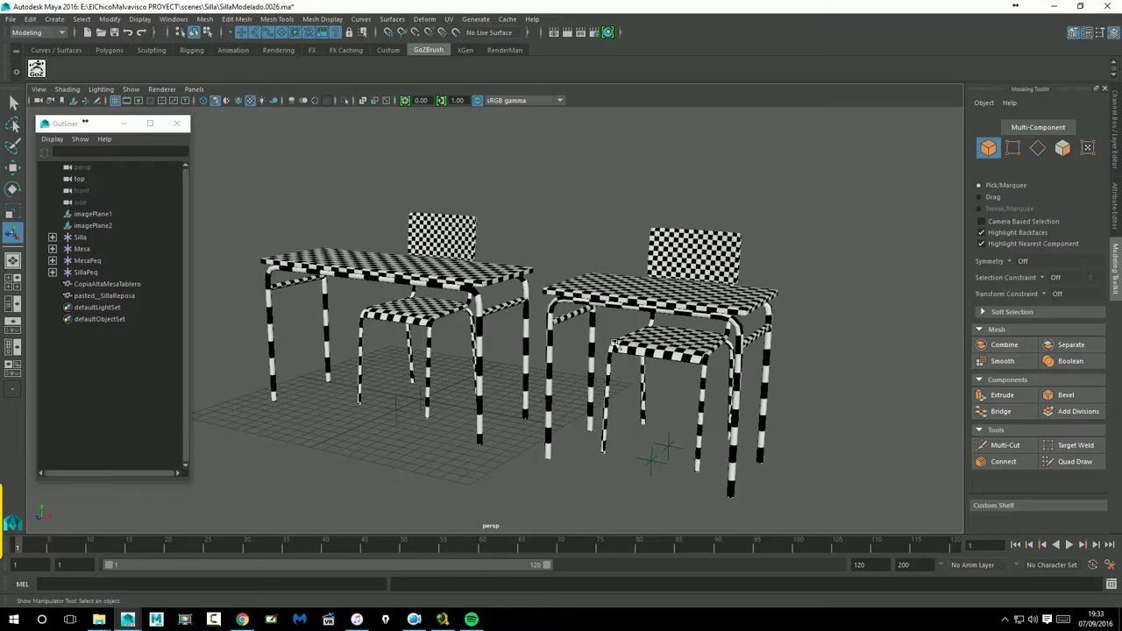
{"action": "left_click", "coordinate": [448, 18]}
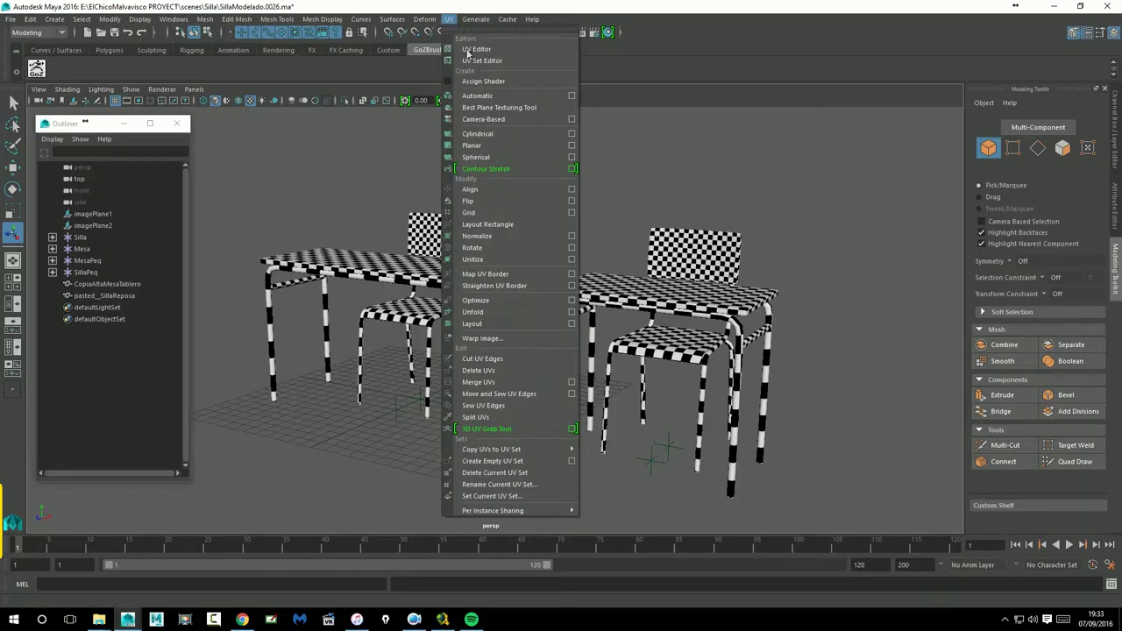
{"action": "left_click", "coordinate": [474, 50]}
{"action": "scroll", "coordinate": [692, 235], "scroll_direction": "down", "scroll_amount": 11}
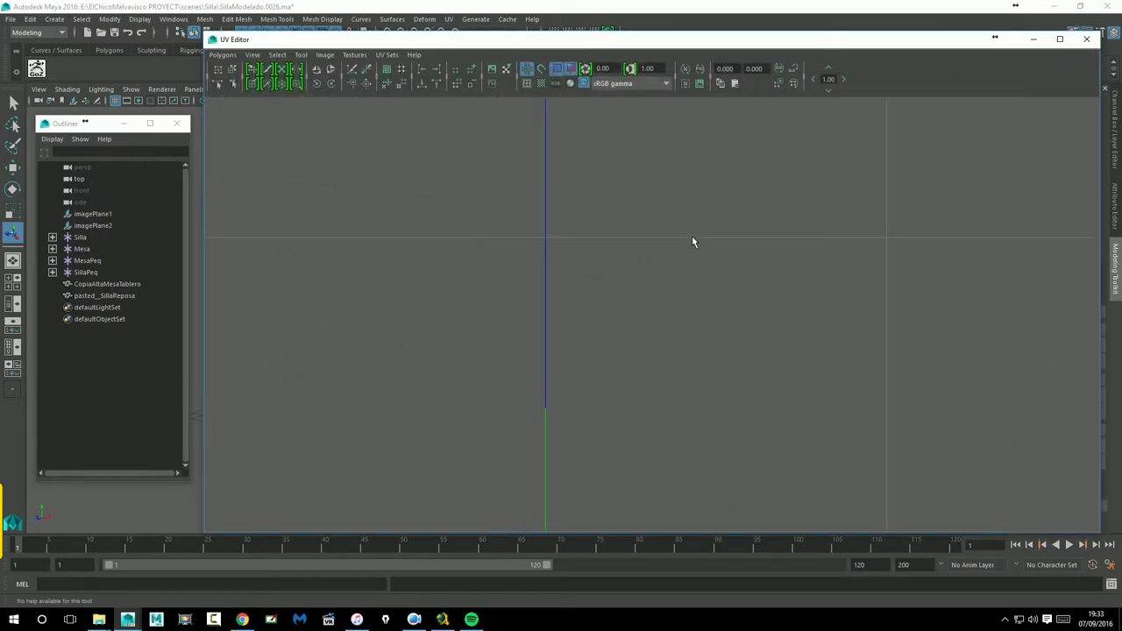
{"action": "scroll", "coordinate": [688, 213], "scroll_direction": "up", "scroll_amount": 1}
{"action": "scroll", "coordinate": [688, 216], "scroll_direction": "up", "scroll_amount": 2}
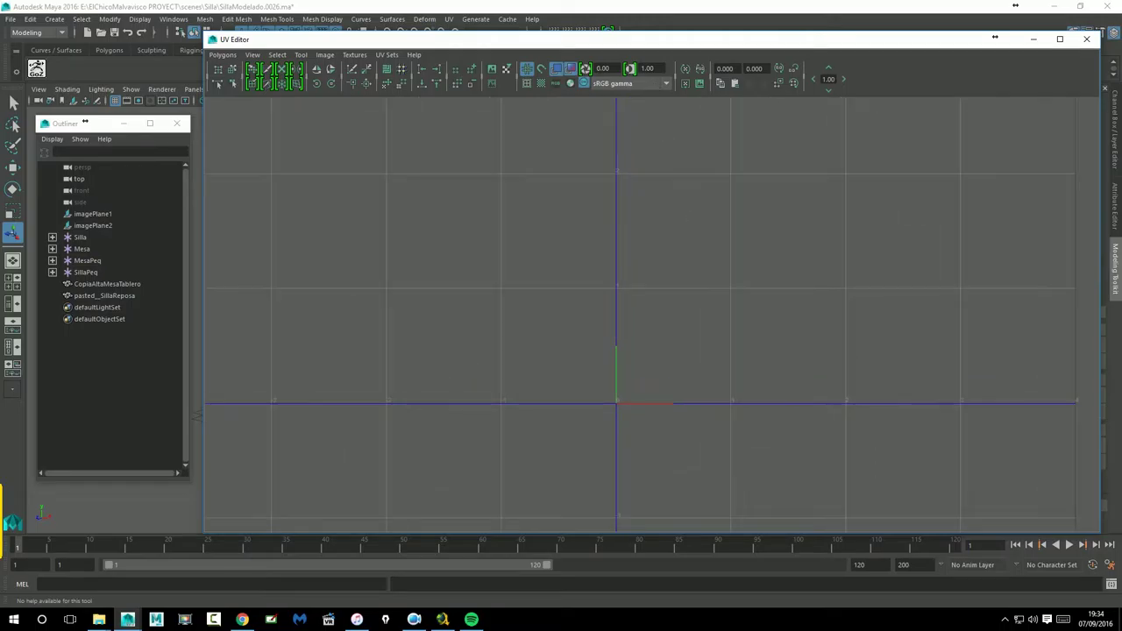
Move the UV Editor clear of the viewport and select all table and chair objects to display their UVs.
{"action": "left_click_drag", "start_coordinate": [648, 33], "coordinate": [695, 432]}
{"action": "left_click_drag", "start_coordinate": [263, 166], "coordinate": [849, 370]}
{"action": "left_click_drag", "start_coordinate": [772, 427], "coordinate": [721, 440]}
{"action": "left_click_drag", "start_coordinate": [236, 175], "coordinate": [870, 396]}
{"action": "right_click_drag", "start_coordinate": [799, 334], "coordinate": [617, 333], "text": "alt"}
{"action": "middle_click_drag", "start_coordinate": [617, 334], "coordinate": [618, 274], "text": "alt"}
{"action": "left_click_drag", "start_coordinate": [295, 158], "coordinate": [723, 373]}
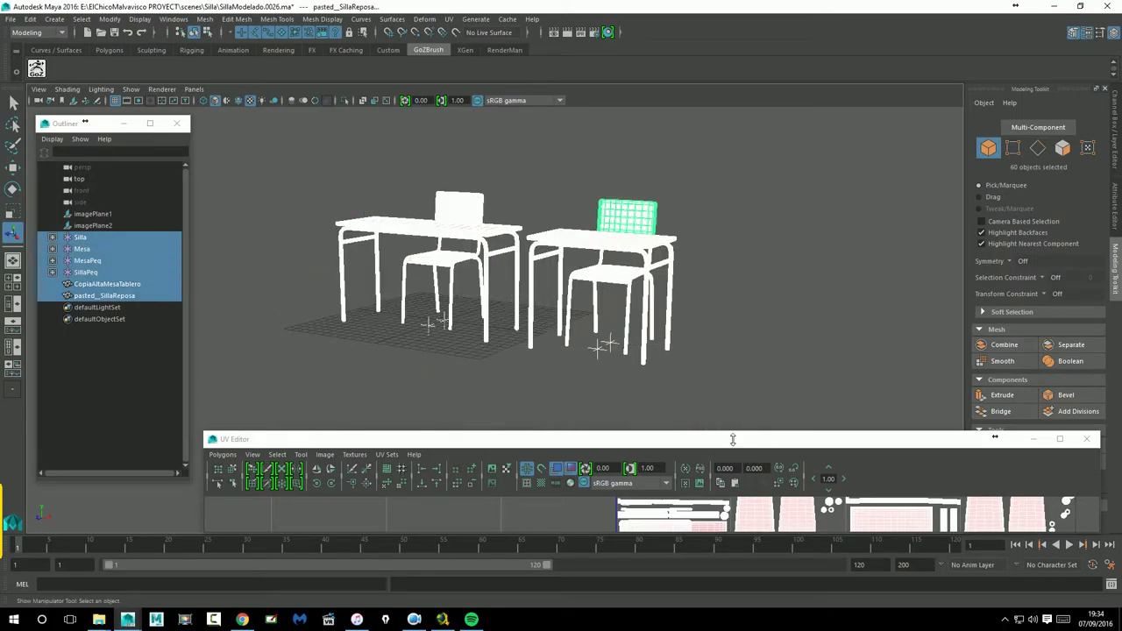
Reposition and narrow the UV Editor, and turn off shaded UV display so the shells show as wireframes.
{"action": "left_click_drag", "start_coordinate": [733, 439], "coordinate": [683, 235]}
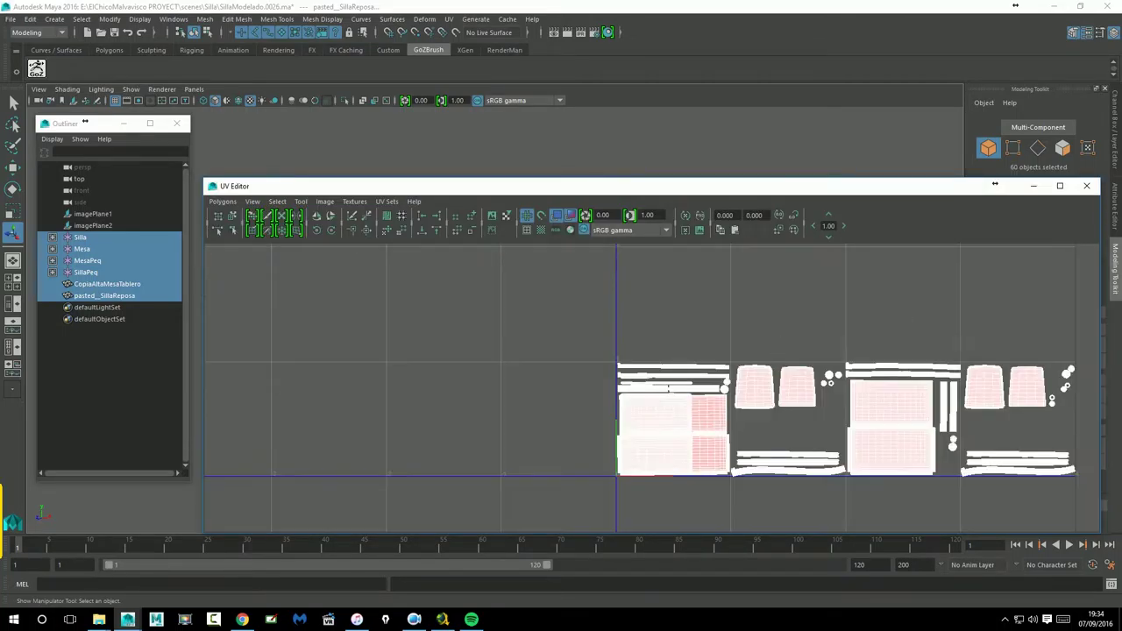
{"action": "middle_click_drag", "start_coordinate": [668, 248], "coordinate": [566, 224], "text": "alt"}
{"action": "left_click", "coordinate": [567, 228]}
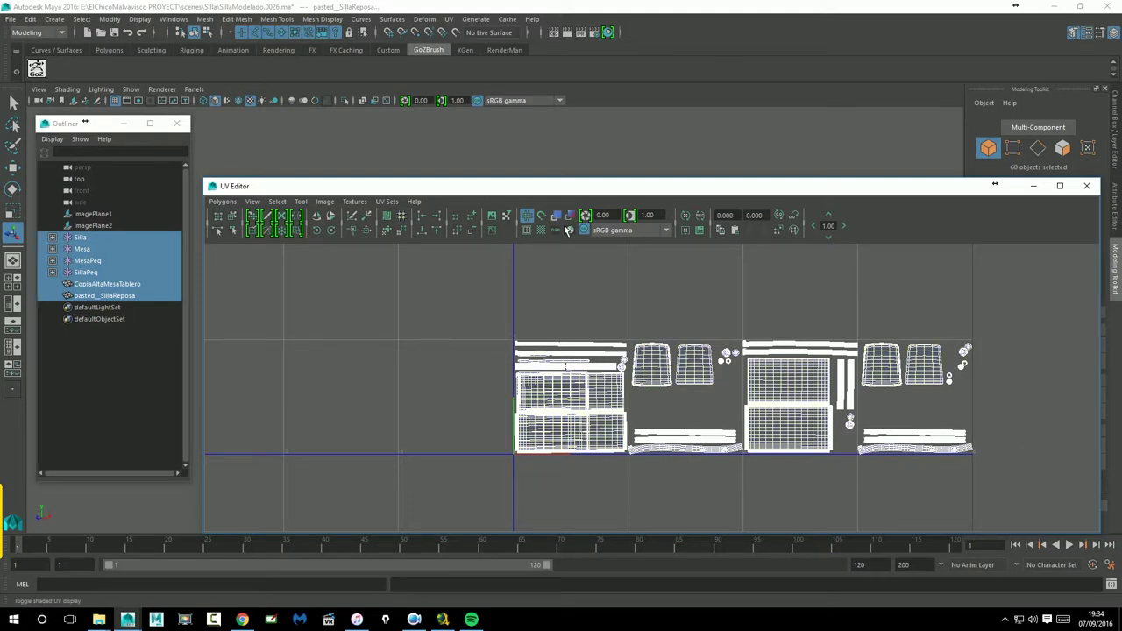
{"action": "middle_click_drag", "start_coordinate": [631, 391], "coordinate": [574, 356], "text": "alt"}
{"action": "right_click_drag", "start_coordinate": [573, 356], "coordinate": [883, 360], "text": "alt"}
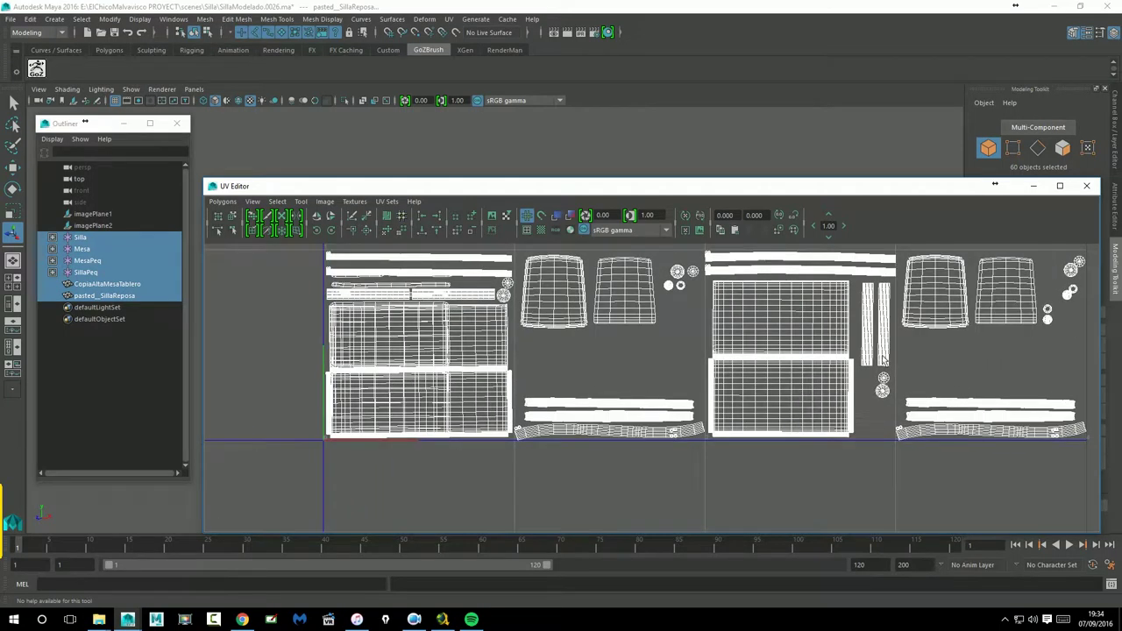
{"action": "middle_click_drag", "start_coordinate": [671, 358], "coordinate": [781, 398], "text": "alt"}
{"action": "right_click_drag", "start_coordinate": [781, 398], "coordinate": [690, 394], "text": "alt"}
{"action": "middle_click_drag", "start_coordinate": [822, 400], "coordinate": [781, 400], "text": "alt"}
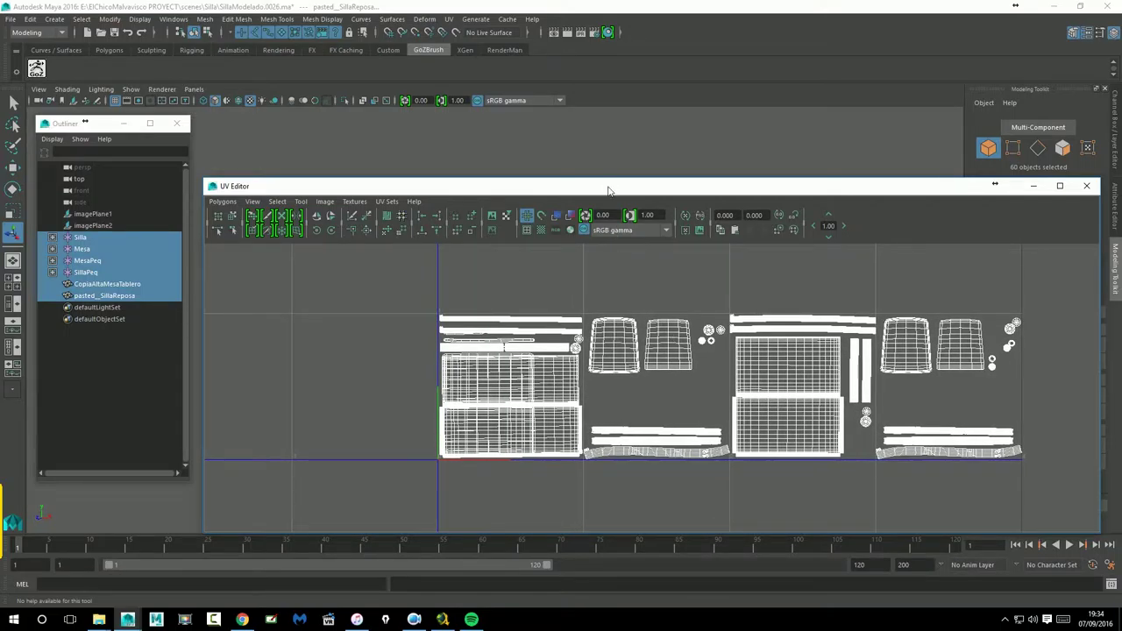
{"action": "left_click_drag", "start_coordinate": [208, 289], "coordinate": [338, 224]}
{"action": "scroll", "coordinate": [721, 388], "scroll_direction": "up", "scroll_amount": 4}
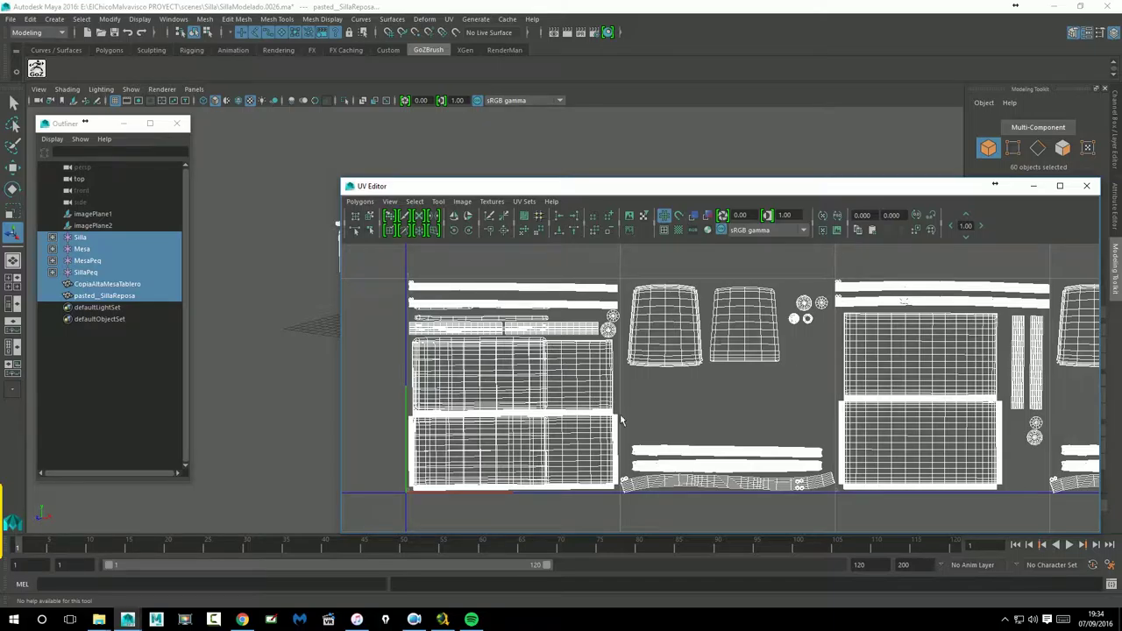
Move the large chair backrest's upper UV shell from the first tile into the second, below the seat shells.
{"action": "right_click_drag", "start_coordinate": [548, 348], "coordinate": [500, 333]}
{"action": "left_click", "coordinate": [530, 348]}
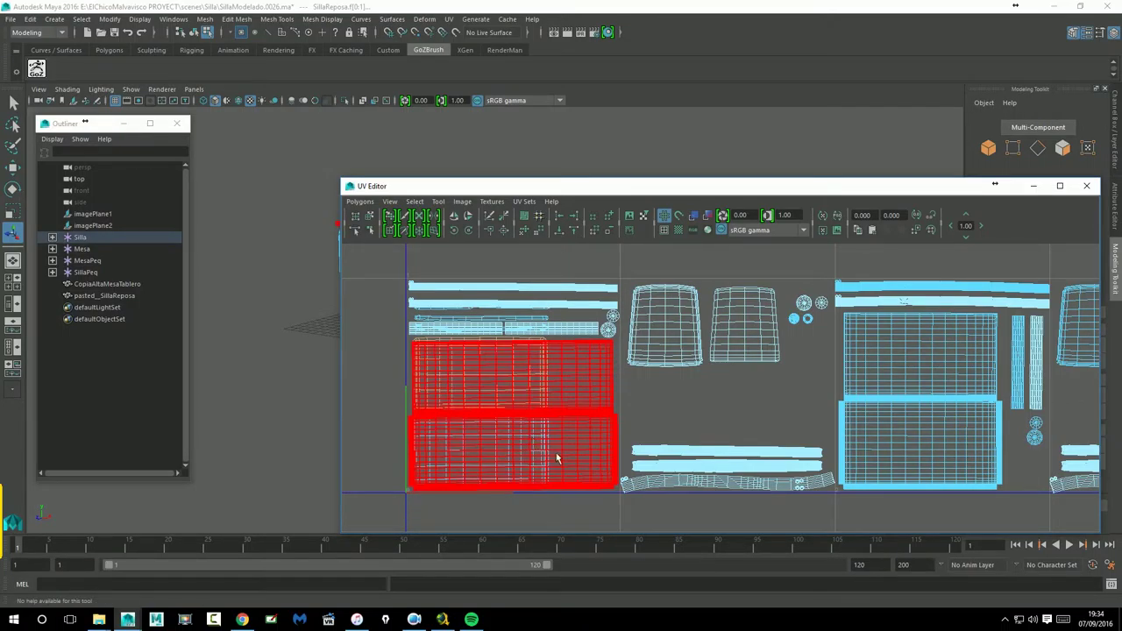
{"action": "left_click", "coordinate": [422, 358]}
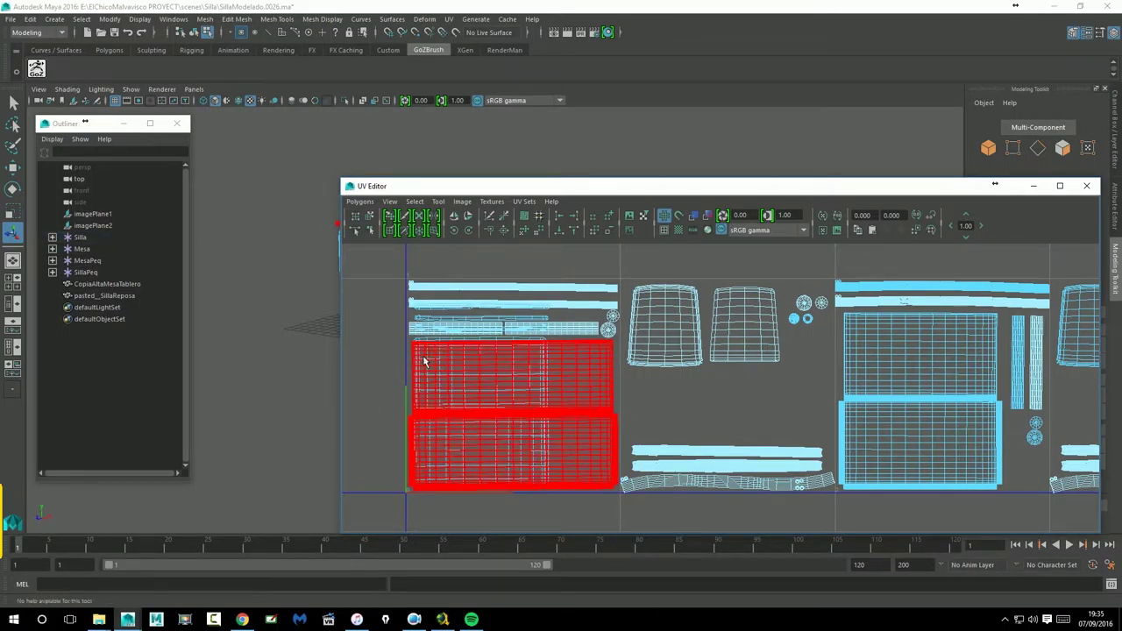
{"action": "left_click", "coordinate": [439, 346]}
{"action": "left_click", "coordinate": [16, 170]}
{"action": "left_click_drag", "start_coordinate": [491, 383], "coordinate": [696, 412]}
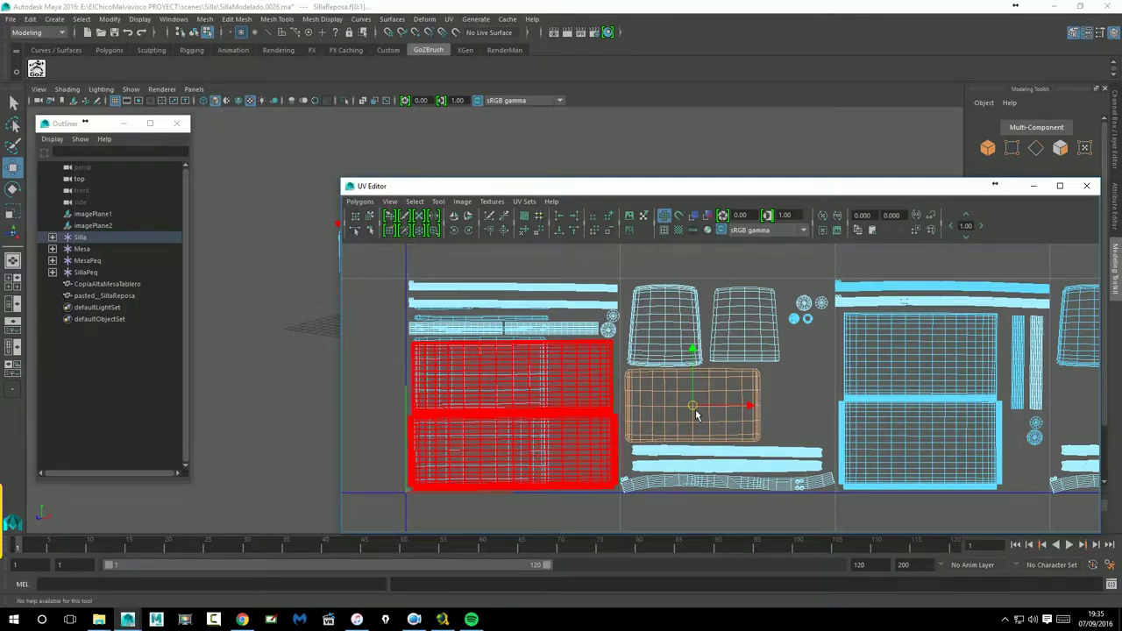
Move the large chair backrest's lower UV shell from the first tile into the fourth, below the seat shells.
{"action": "middle_click_drag", "start_coordinate": [705, 413], "coordinate": [721, 392], "text": "alt"}
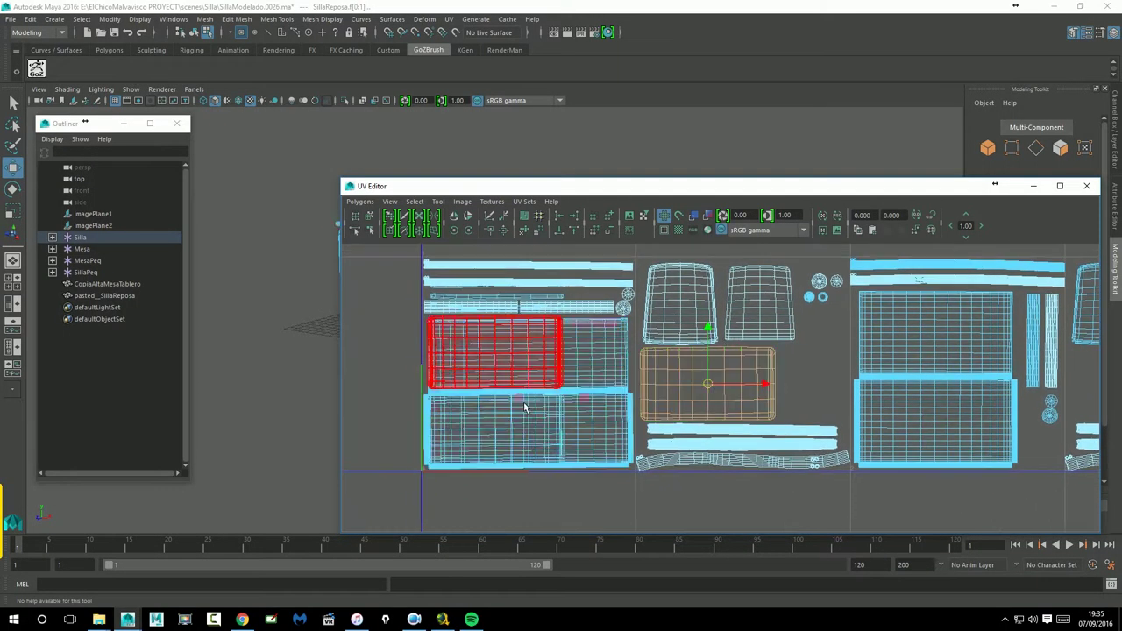
{"action": "left_click", "coordinate": [519, 415]}
{"action": "left_click", "coordinate": [521, 410]}
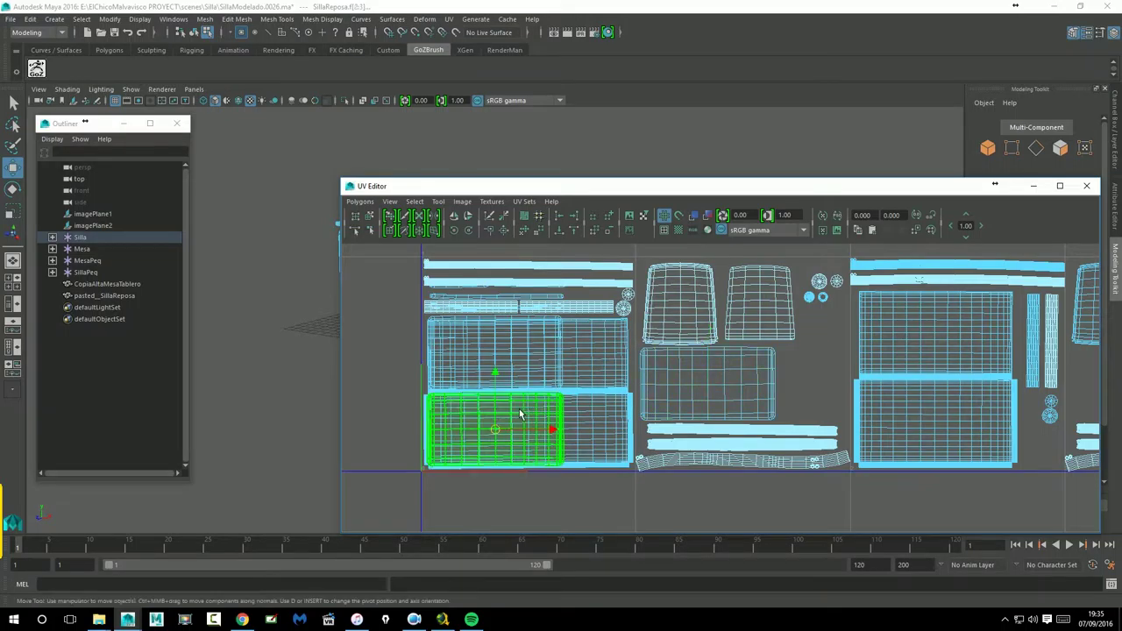
{"action": "left_click_drag", "start_coordinate": [498, 431], "coordinate": [739, 388]}
{"action": "middle_click_drag", "start_coordinate": [740, 394], "coordinate": [785, 400]}
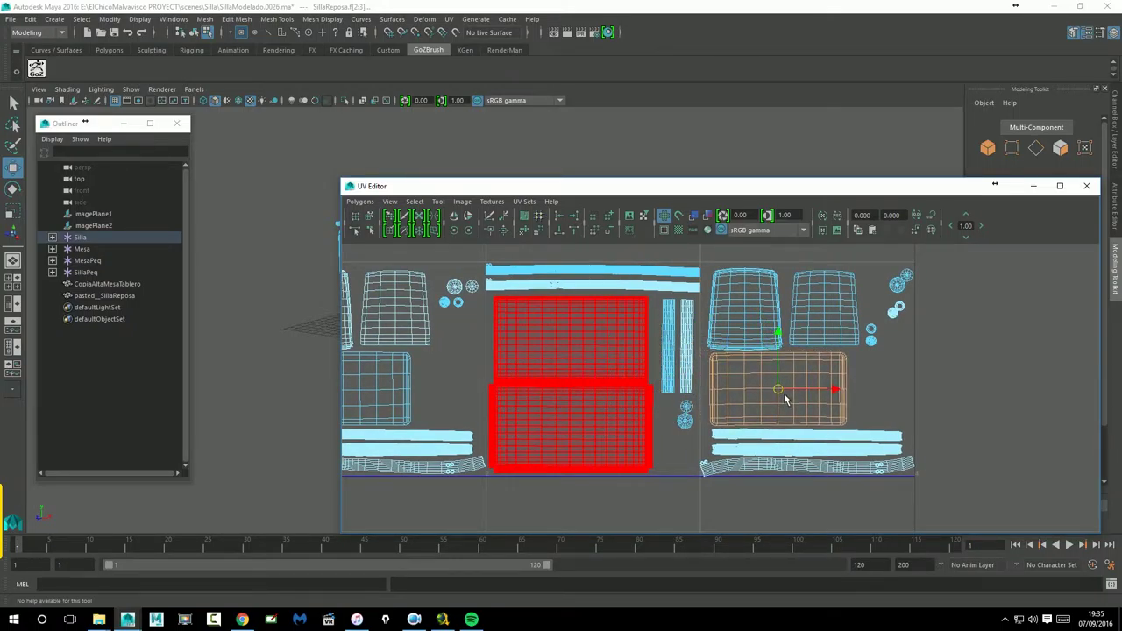
Move the pasted backrest's upper UV shell from the first tile to the empty space beyond the fourth tile.
{"action": "right_click_drag", "start_coordinate": [807, 386], "coordinate": [589, 403], "text": "alt"}
{"action": "middle_click_drag", "start_coordinate": [589, 403], "coordinate": [850, 387], "text": "alt"}
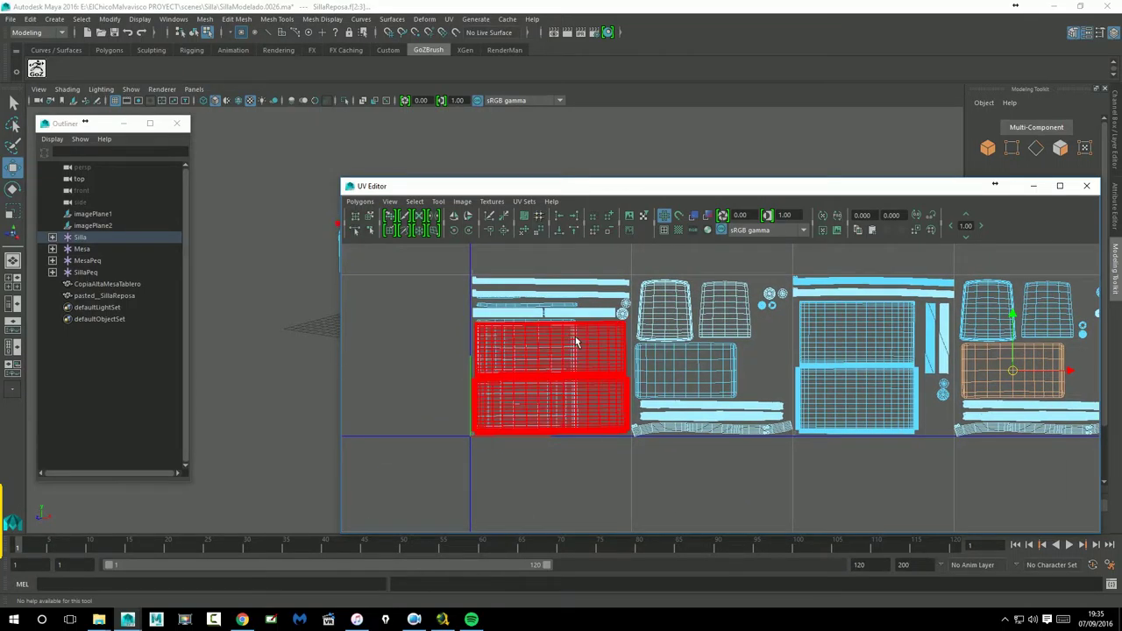
{"action": "left_click", "coordinate": [579, 327]}
{"action": "left_click_drag", "start_coordinate": [583, 354], "coordinate": [1057, 358]}
{"action": "middle_click_drag", "start_coordinate": [1014, 358], "coordinate": [950, 368], "text": "alt"}
{"action": "left_click_drag", "start_coordinate": [945, 370], "coordinate": [1063, 345]}
{"action": "middle_click_drag", "start_coordinate": [1063, 346], "coordinate": [795, 379], "text": "alt"}
{"action": "left_click_drag", "start_coordinate": [794, 375], "coordinate": [861, 355]}
Move the pasted backrest's lower UV shell beyond the fourth tile, directly beneath its upper shell.
{"action": "middle_click_drag", "start_coordinate": [576, 428], "coordinate": [896, 375], "text": "alt"}
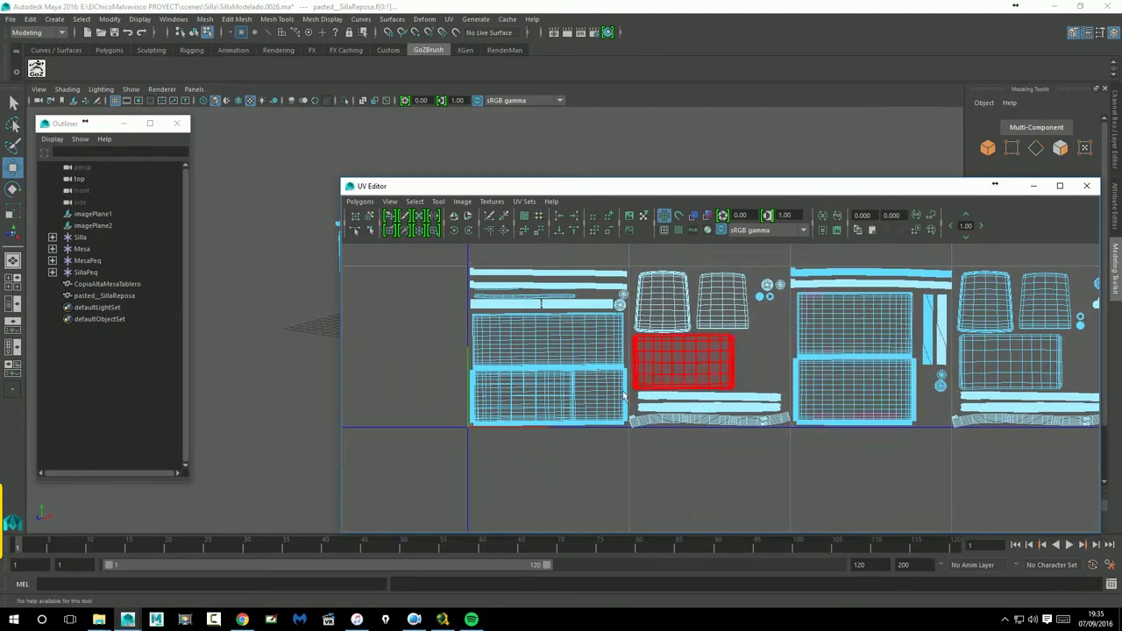
{"action": "left_click", "coordinate": [543, 421]}
{"action": "left_click_drag", "start_coordinate": [542, 422], "coordinate": [983, 453]}
{"action": "middle_click_drag", "start_coordinate": [937, 428], "coordinate": [522, 434], "text": "alt"}
{"action": "left_click", "coordinate": [558, 441]}
{"action": "left_click_drag", "start_coordinate": [558, 441], "coordinate": [766, 376]}
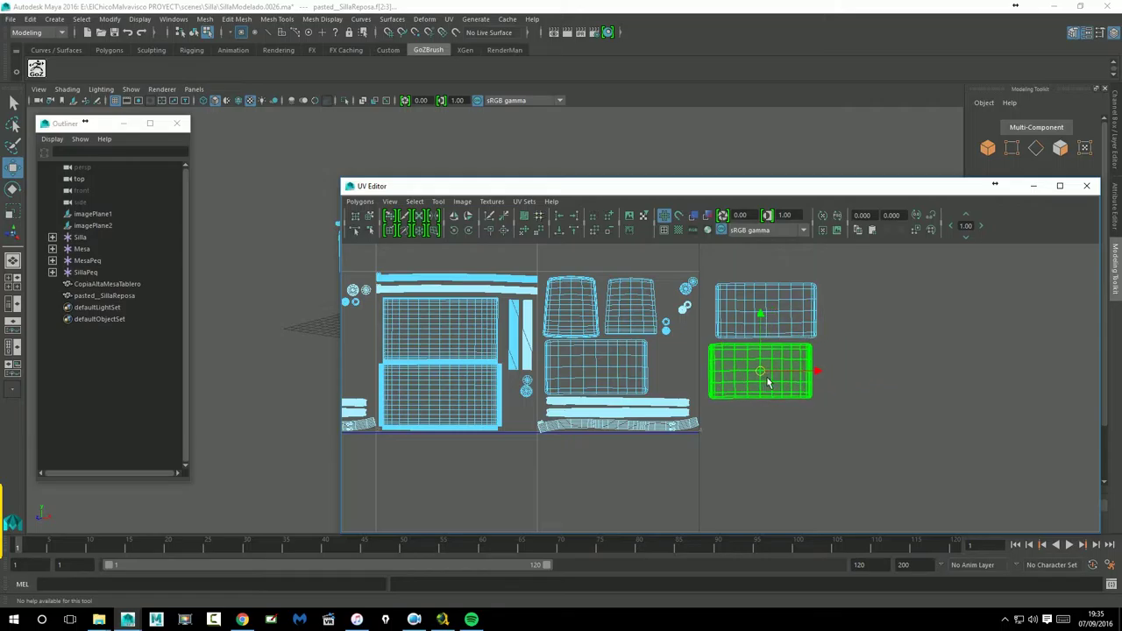
{"action": "middle_click_drag", "start_coordinate": [649, 357], "coordinate": [847, 365], "text": "alt"}
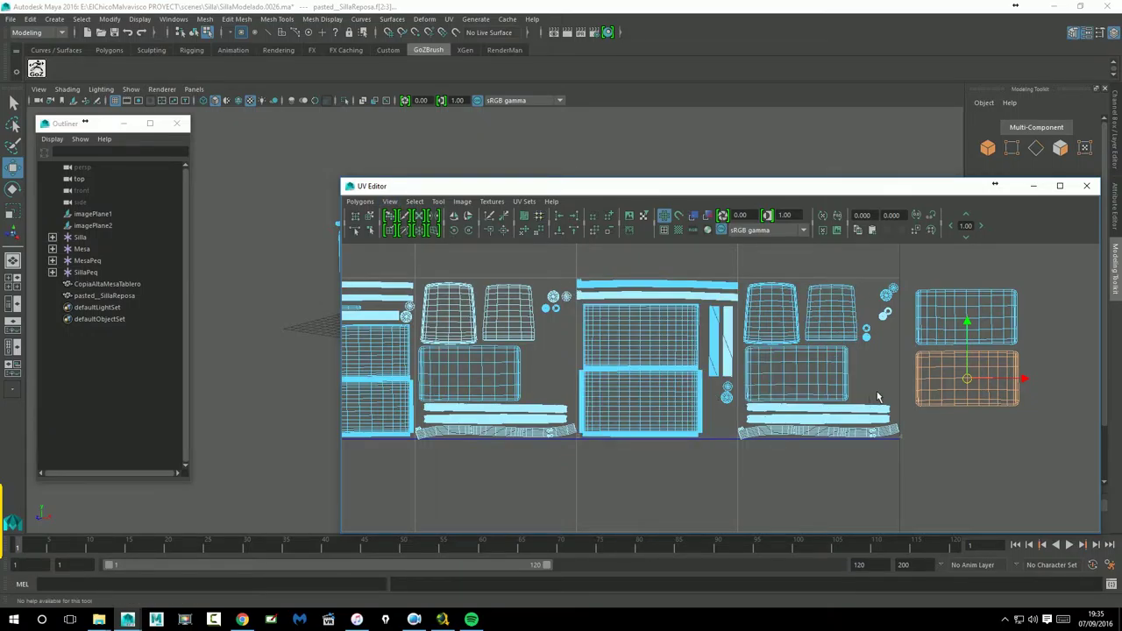
{"action": "right_click_drag", "start_coordinate": [921, 341], "coordinate": [793, 346], "text": "alt"}
{"action": "middle_click_drag", "start_coordinate": [631, 346], "coordinate": [624, 398], "text": "alt"}
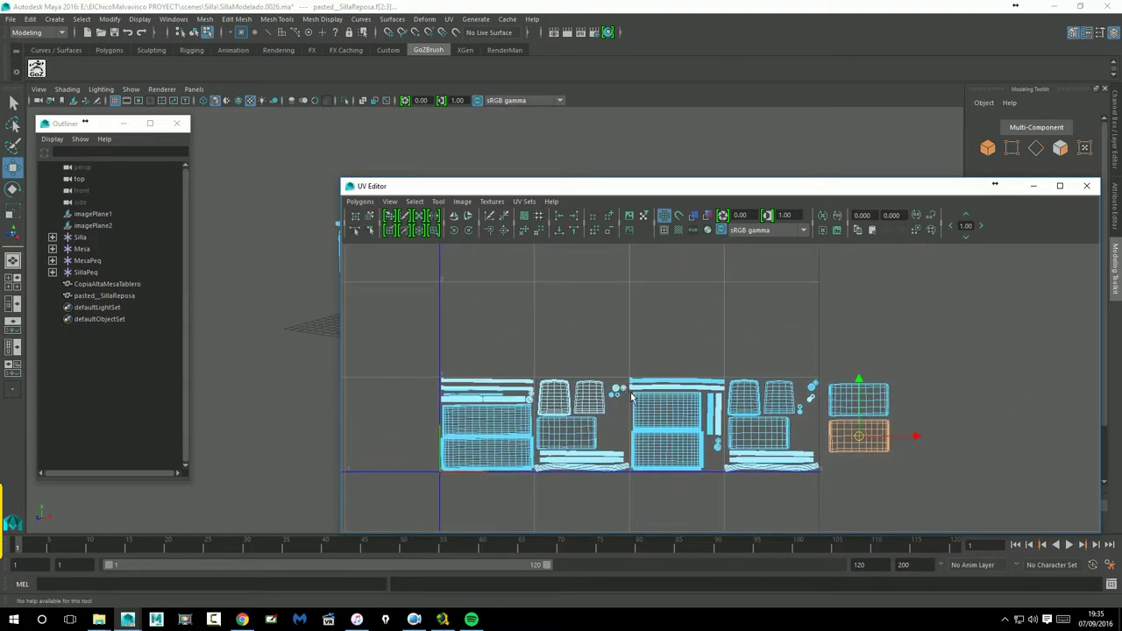
{"action": "left_click_drag", "start_coordinate": [863, 444], "coordinate": [915, 444]}
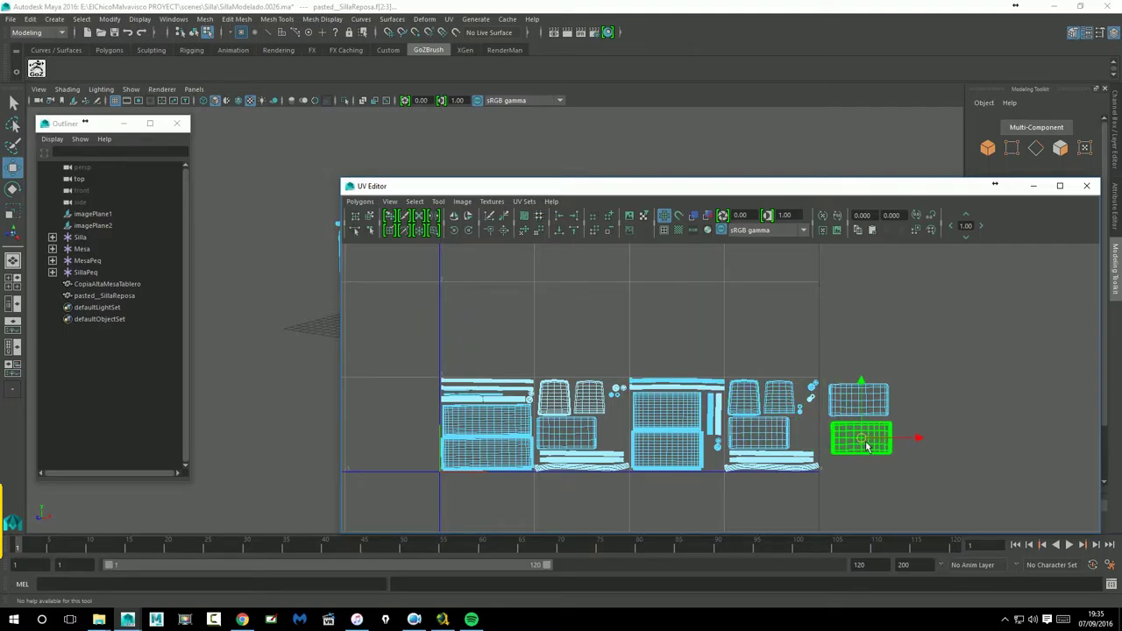
Set the UV Editor grid's length and width to 5 units, apply it, and close the grid options.
{"action": "left_click", "coordinate": [439, 201]}
{"action": "mouse_move", "coordinate": [402, 211]}
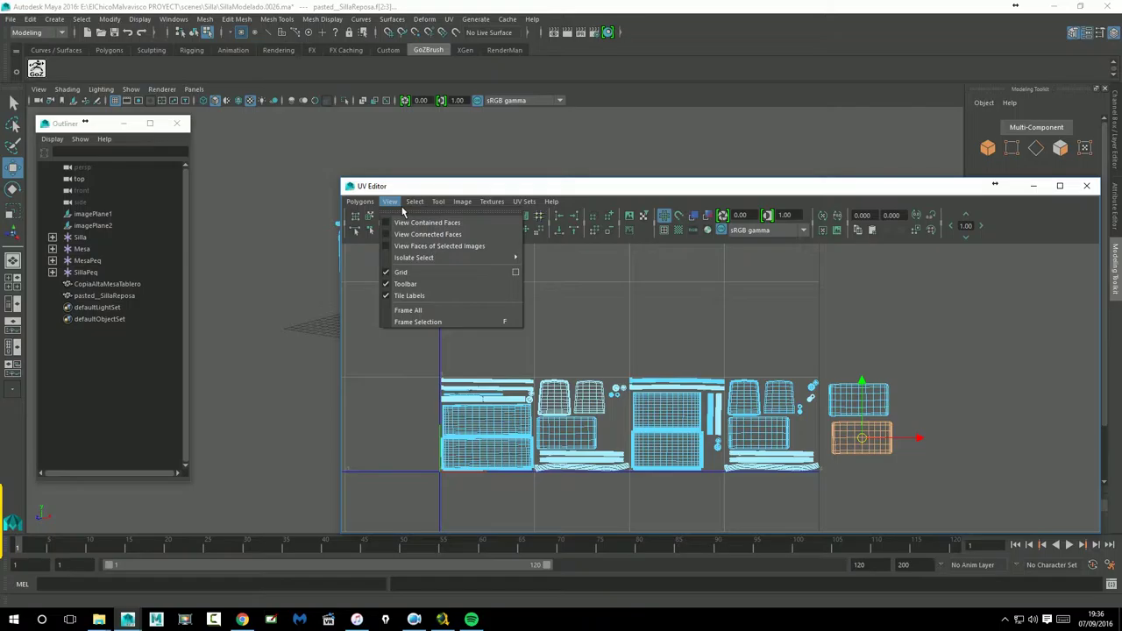
{"action": "mouse_move", "coordinate": [492, 261]}
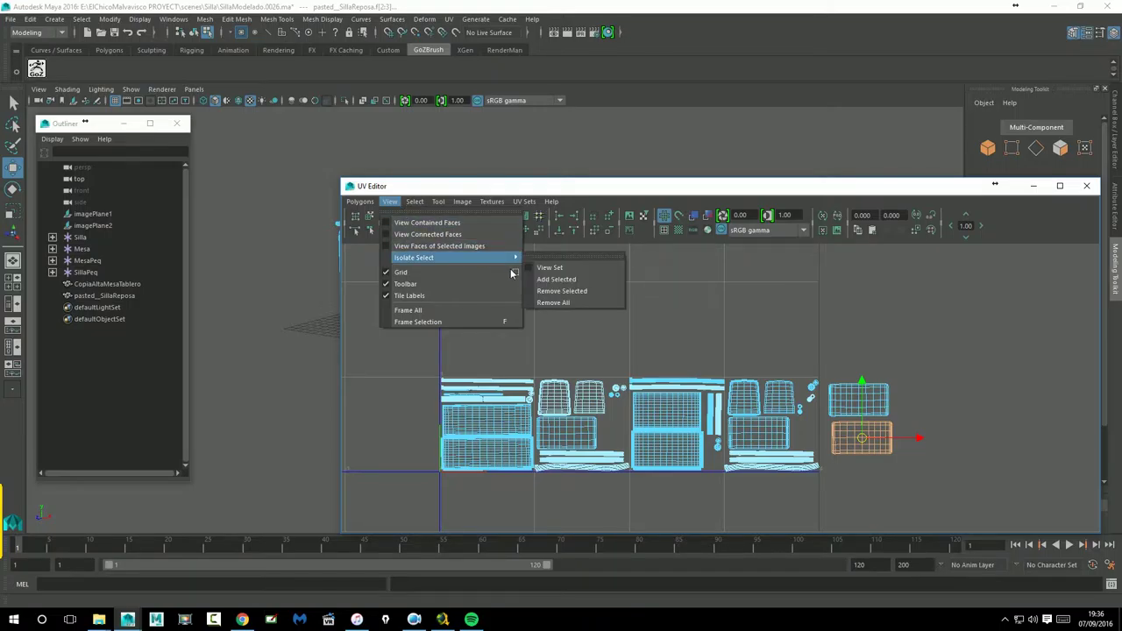
{"action": "left_click", "coordinate": [516, 274]}
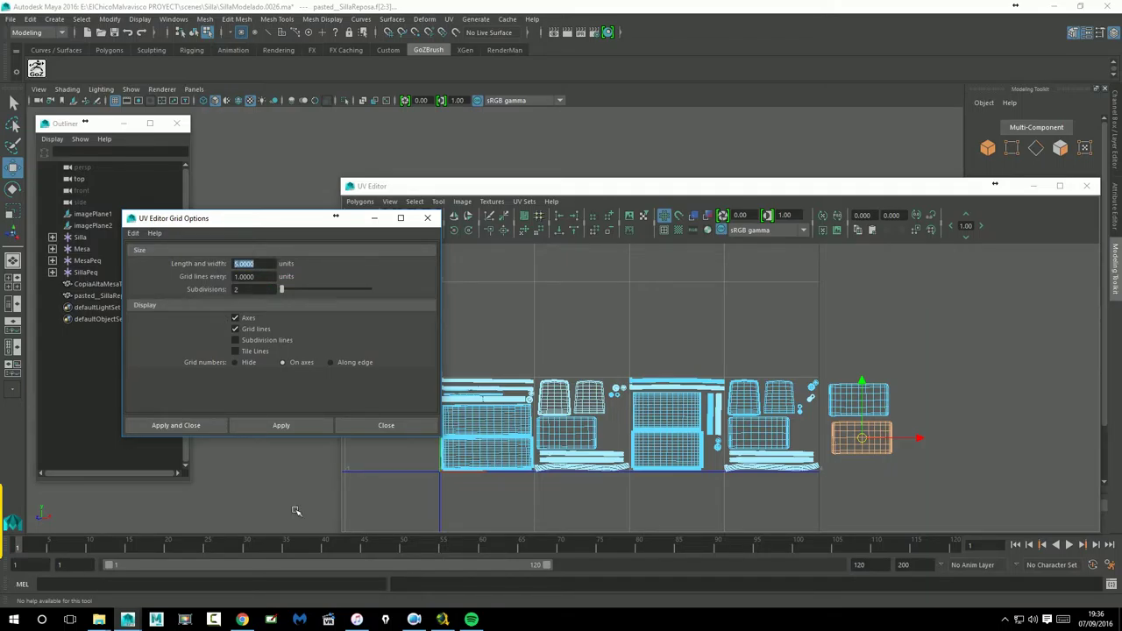
{"action": "left_click", "coordinate": [301, 425]}
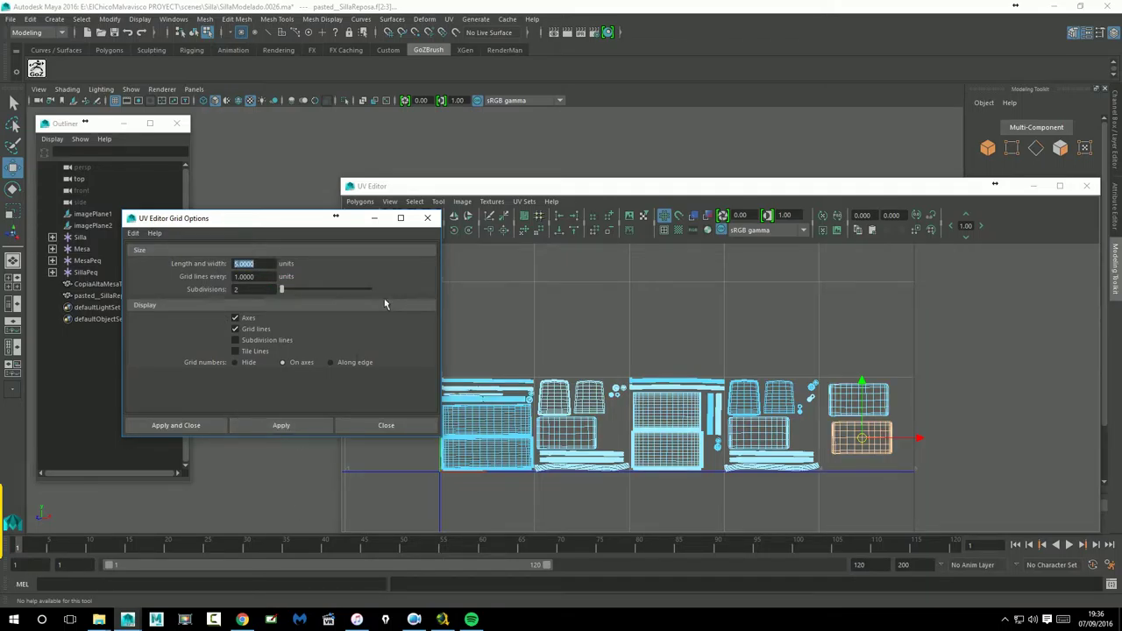
{"action": "left_click", "coordinate": [385, 425]}
Shift the pasted backrest's two UV shells up and left so they sit neatly stacked in the fifth tile.
{"action": "middle_click_drag", "start_coordinate": [829, 376], "coordinate": [752, 323], "text": "alt"}
{"action": "right_click_drag", "start_coordinate": [752, 323], "coordinate": [1056, 370], "text": "alt"}
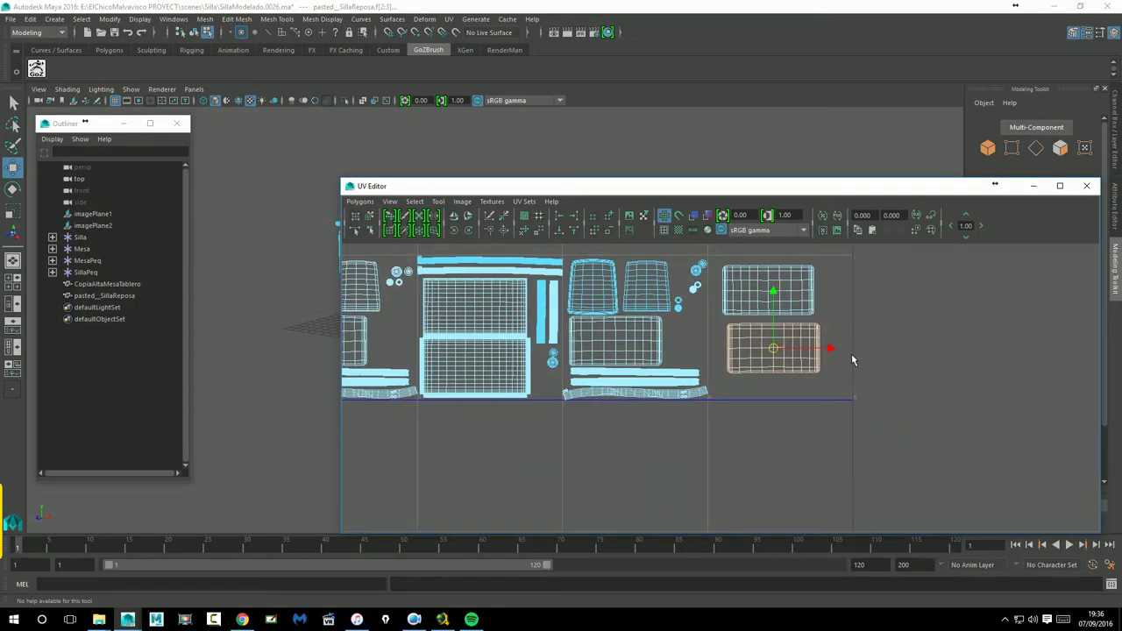
{"action": "left_click", "coordinate": [810, 303]}
{"action": "left_click_drag", "start_coordinate": [772, 294], "coordinate": [766, 289]}
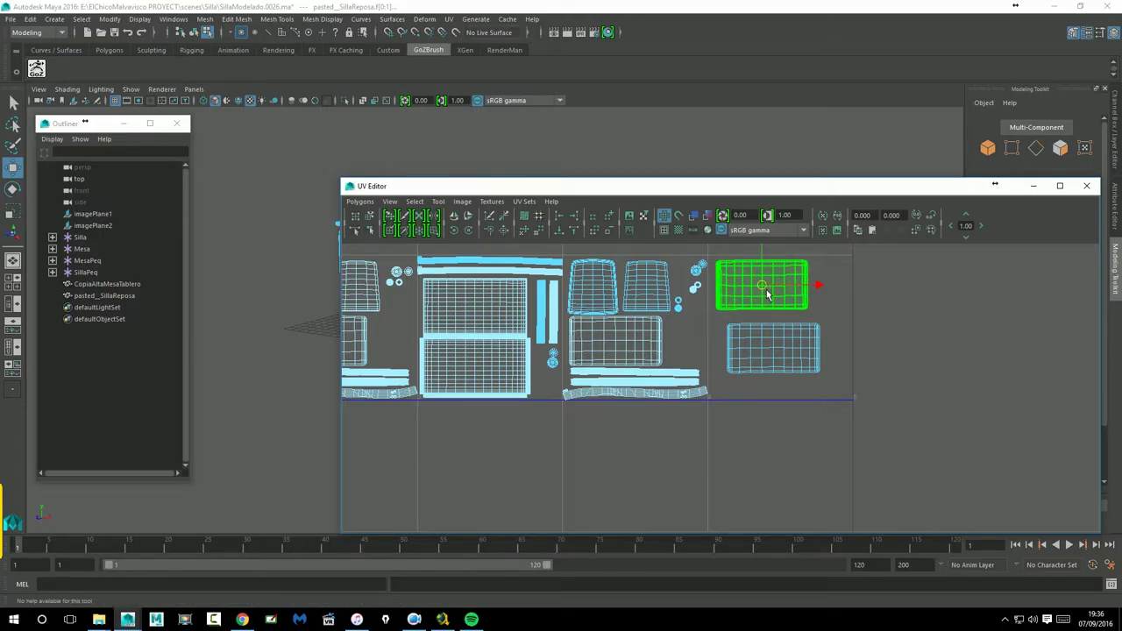
{"action": "left_click", "coordinate": [782, 347]}
{"action": "left_click_drag", "start_coordinate": [771, 342], "coordinate": [768, 341]}
Move the large table's four small round cap shells from the first tile into a row beside the second tile's backrest shell.
{"action": "middle_click_drag", "start_coordinate": [388, 305], "coordinate": [612, 353], "text": "alt"}
{"action": "right_click_drag", "start_coordinate": [613, 357], "coordinate": [739, 352], "text": "alt"}
{"action": "middle_click_drag", "start_coordinate": [466, 358], "coordinate": [619, 372], "text": "alt"}
{"action": "right_click_drag", "start_coordinate": [521, 356], "coordinate": [611, 324], "text": "alt"}
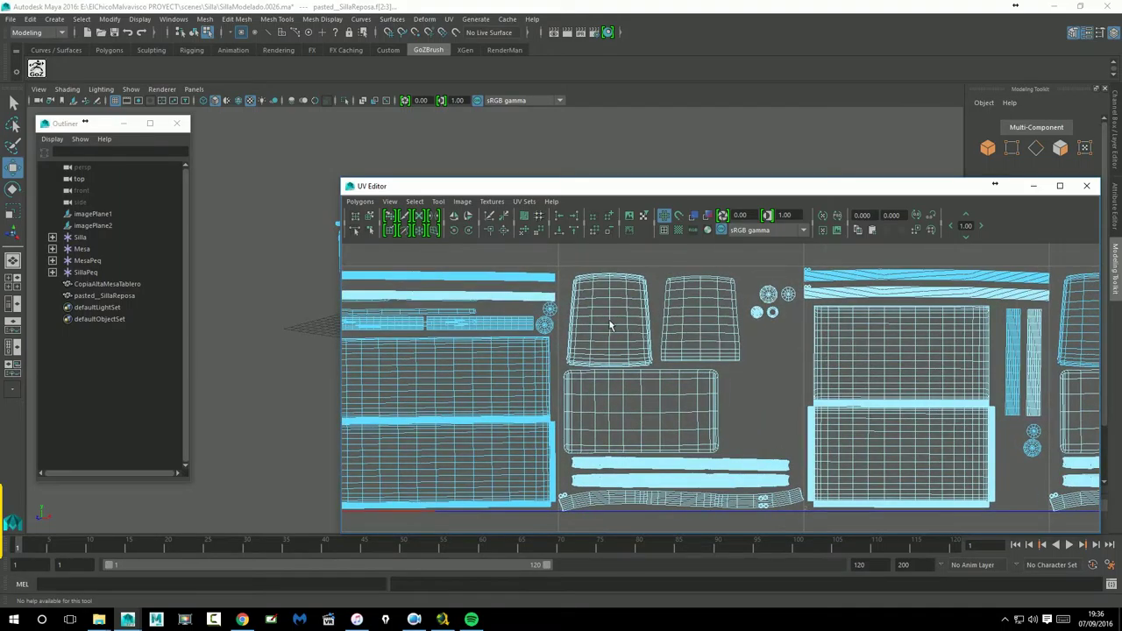
{"action": "left_click", "coordinate": [556, 317]}
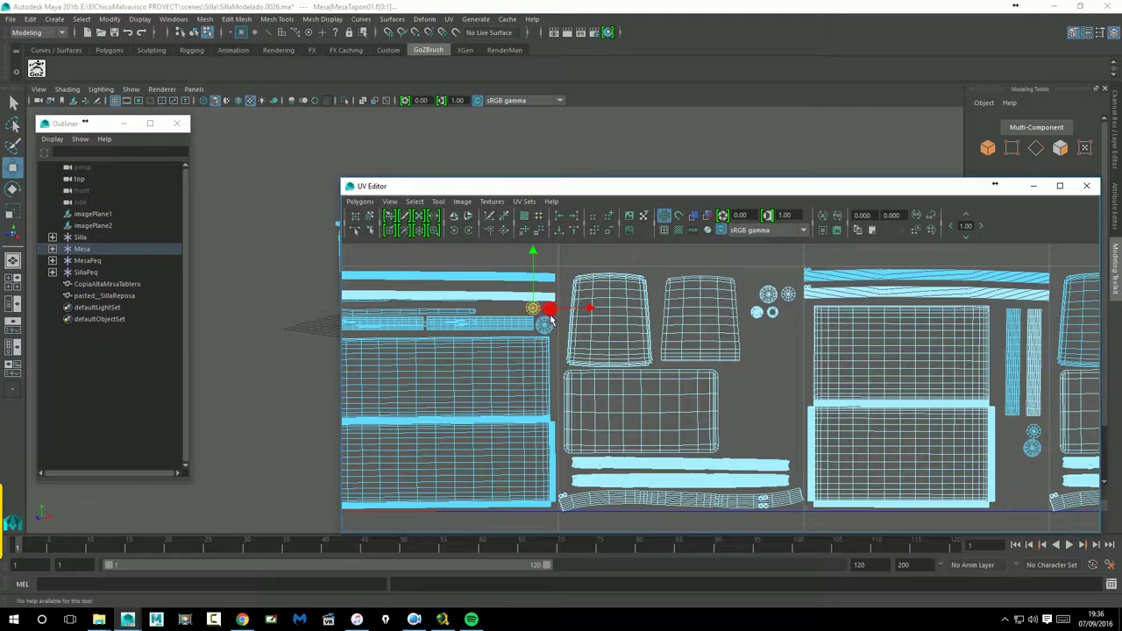
{"action": "left_click_drag", "start_coordinate": [543, 322], "coordinate": [743, 391]}
{"action": "left_click", "coordinate": [549, 316]}
{"action": "left_click_drag", "start_coordinate": [556, 321], "coordinate": [759, 390]}
{"action": "left_click", "coordinate": [549, 312]}
{"action": "left_click_drag", "start_coordinate": [556, 319], "coordinate": [775, 390]}
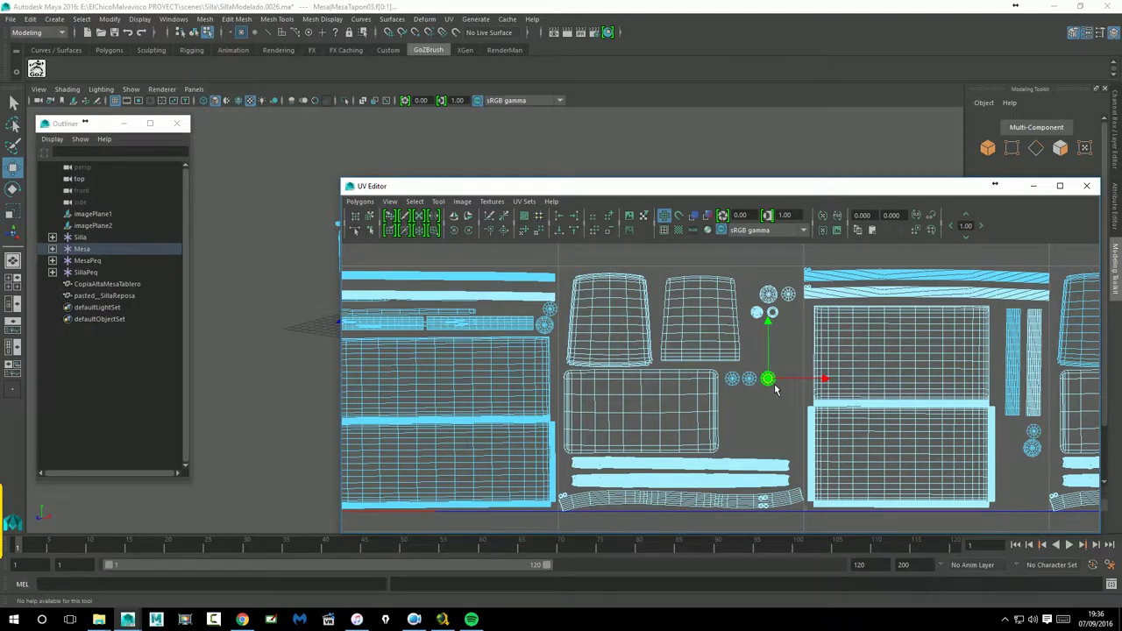
{"action": "left_click", "coordinate": [548, 312]}
{"action": "left_click_drag", "start_coordinate": [552, 315], "coordinate": [792, 386]}
Move the large table's four larger cap shells into the second tile, placing three in a row below the small caps and one underneath.
{"action": "left_click", "coordinate": [545, 325]}
{"action": "left_click_drag", "start_coordinate": [568, 340], "coordinate": [741, 415]}
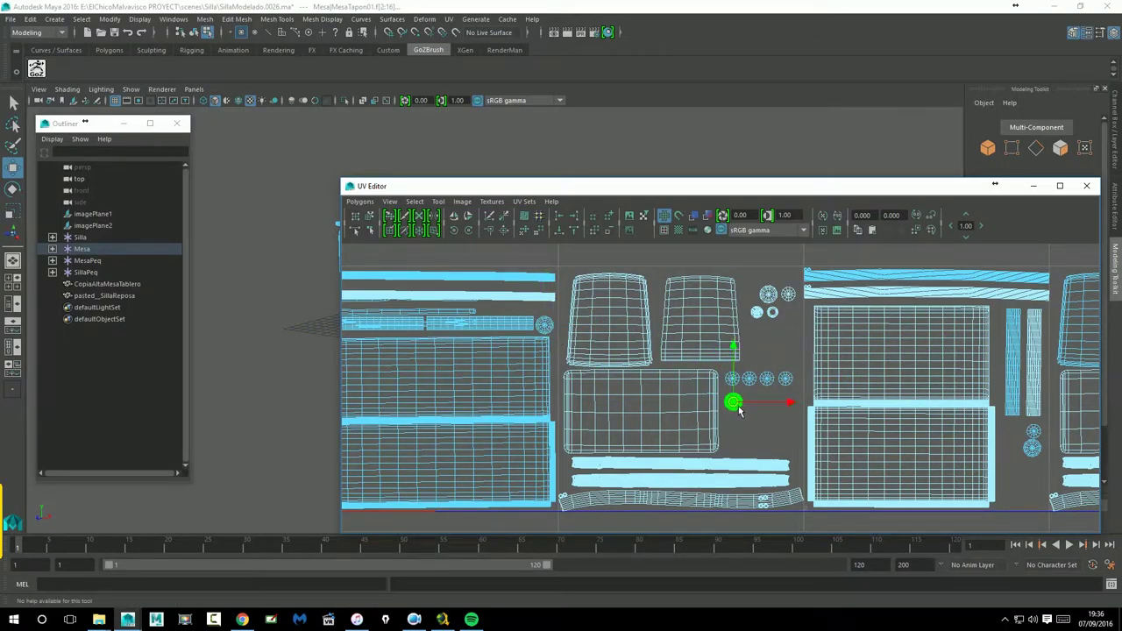
{"action": "left_click", "coordinate": [545, 325]}
{"action": "left_click_drag", "start_coordinate": [546, 327], "coordinate": [760, 409]}
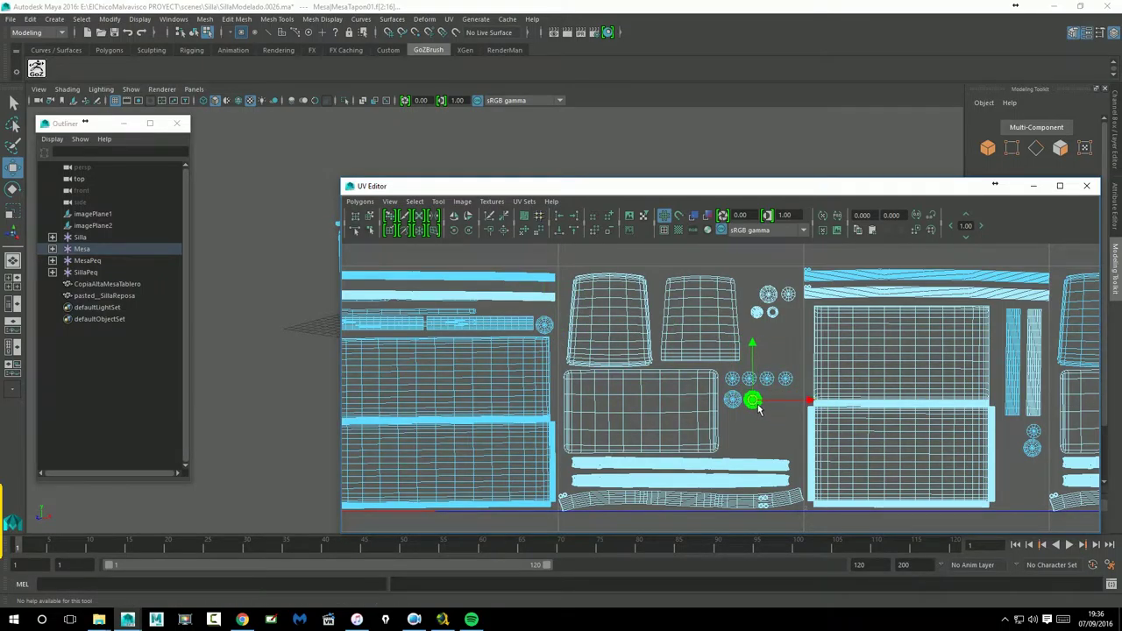
{"action": "left_click", "coordinate": [544, 325]}
{"action": "left_click_drag", "start_coordinate": [546, 328], "coordinate": [778, 407]}
{"action": "left_click", "coordinate": [545, 326]}
{"action": "left_click_drag", "start_coordinate": [545, 325], "coordinate": [739, 424]}
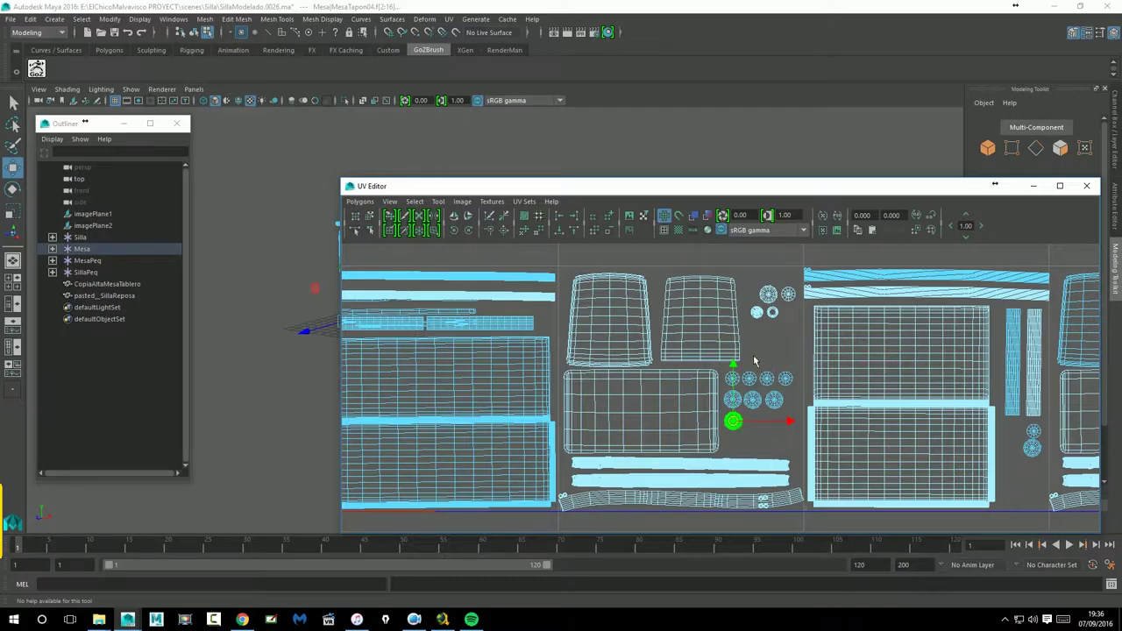
Spread the large chair's stacked solid screw-disc shells into two rows of three above the table caps in the second tile.
{"action": "left_click", "coordinate": [759, 315]}
{"action": "left_click_drag", "start_coordinate": [758, 315], "coordinate": [759, 363]}
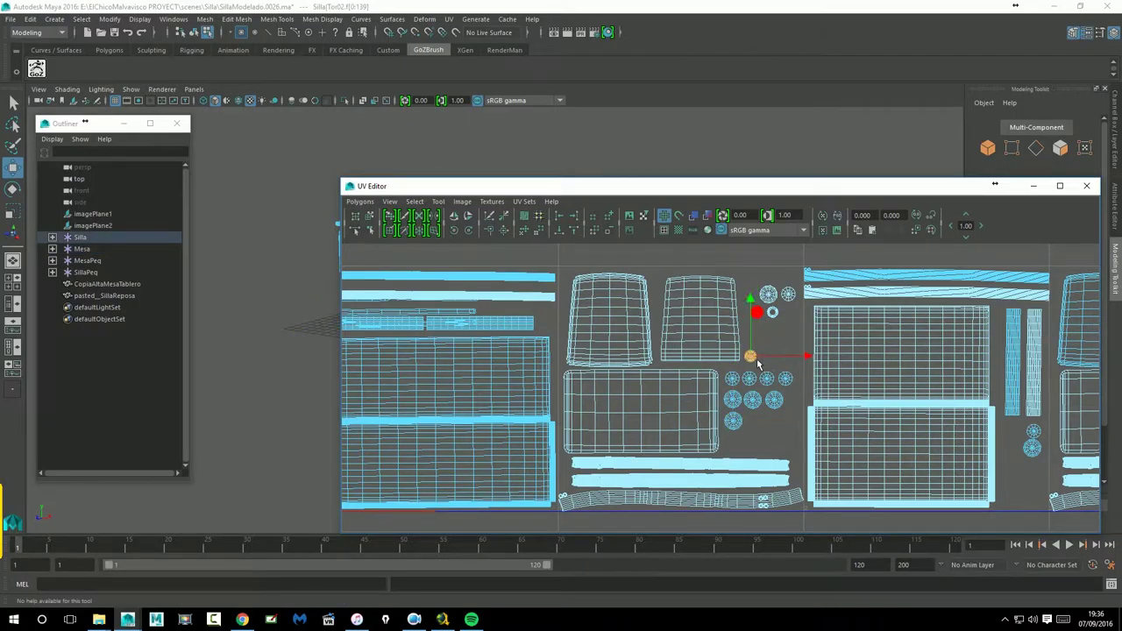
{"action": "left_click", "coordinate": [761, 317]}
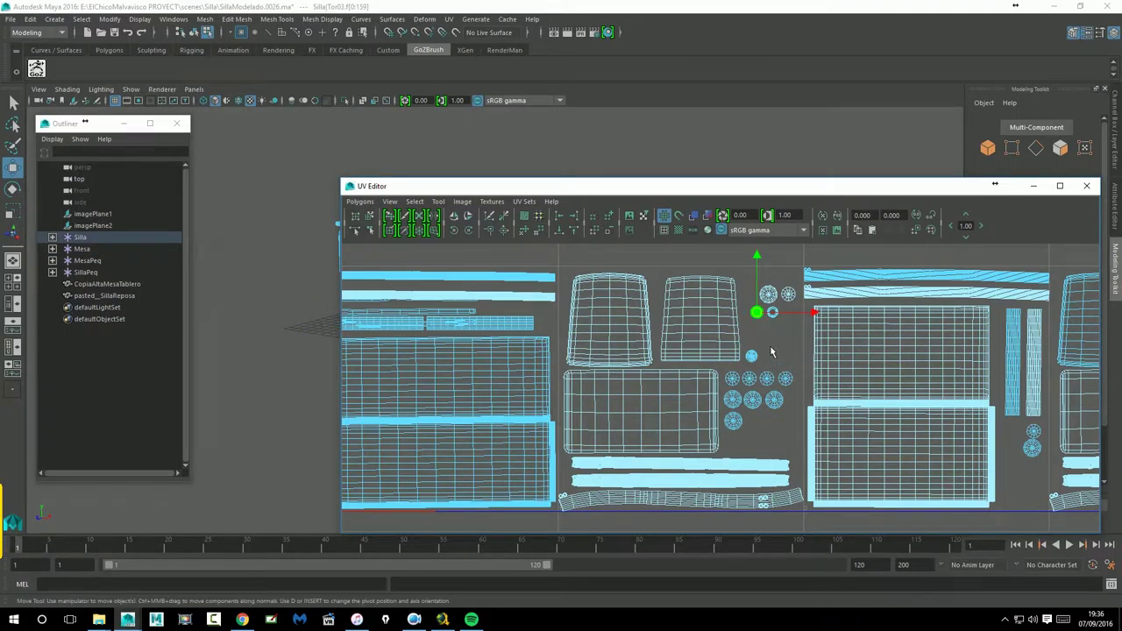
{"action": "left_click_drag", "start_coordinate": [765, 325], "coordinate": [774, 367]}
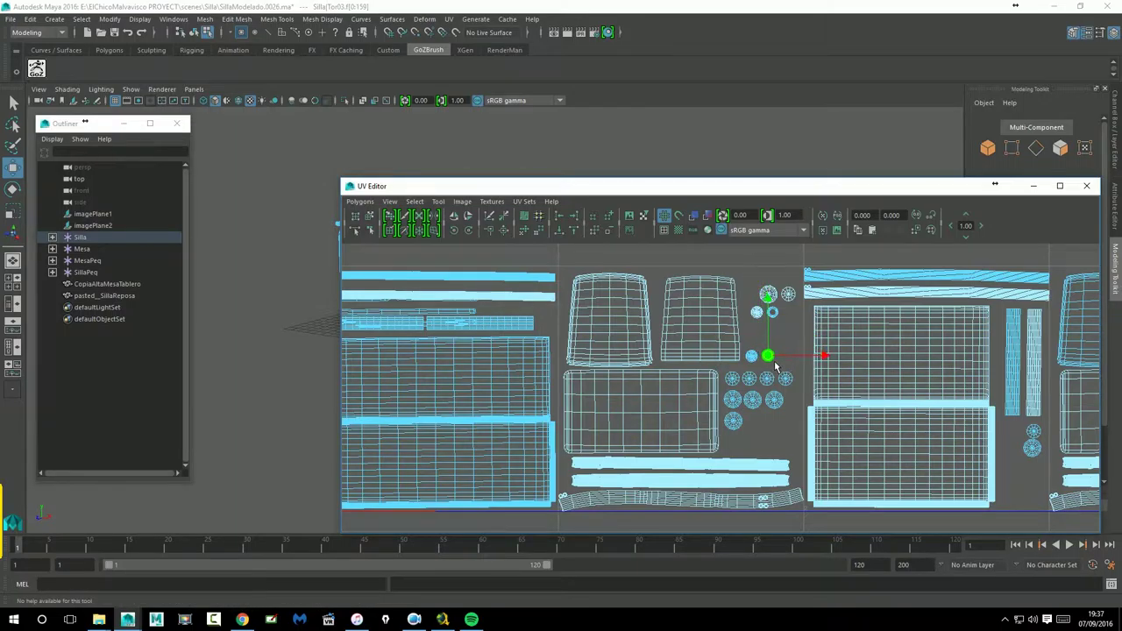
{"action": "left_click_drag", "start_coordinate": [769, 319], "coordinate": [795, 369]}
{"action": "left_click", "coordinate": [763, 319]}
{"action": "left_click_drag", "start_coordinate": [765, 322], "coordinate": [775, 349]}
{"action": "left_click", "coordinate": [785, 341]}
Spread the large chair's stacked screw-ring shells into a row of four above the discs, with two more starting a second row.
{"action": "left_click", "coordinate": [777, 318]}
{"action": "left_click_drag", "start_coordinate": [777, 319], "coordinate": [757, 323]}
{"action": "left_click", "coordinate": [774, 326]}
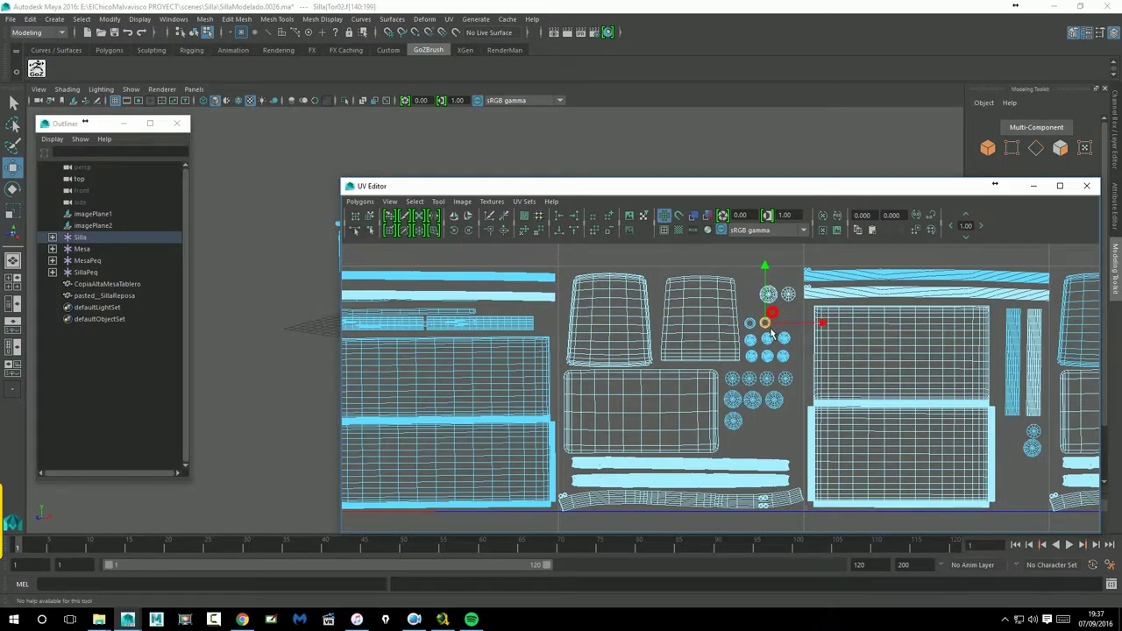
{"action": "left_click", "coordinate": [780, 324]}
{"action": "left_click", "coordinate": [795, 324]}
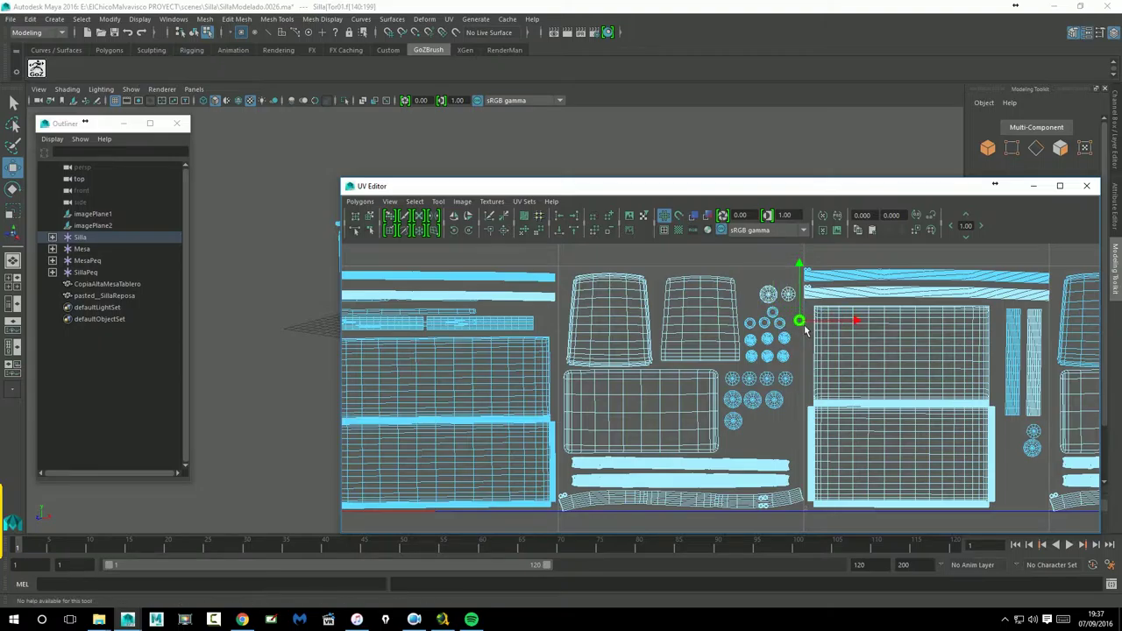
{"action": "left_click", "coordinate": [757, 323]}
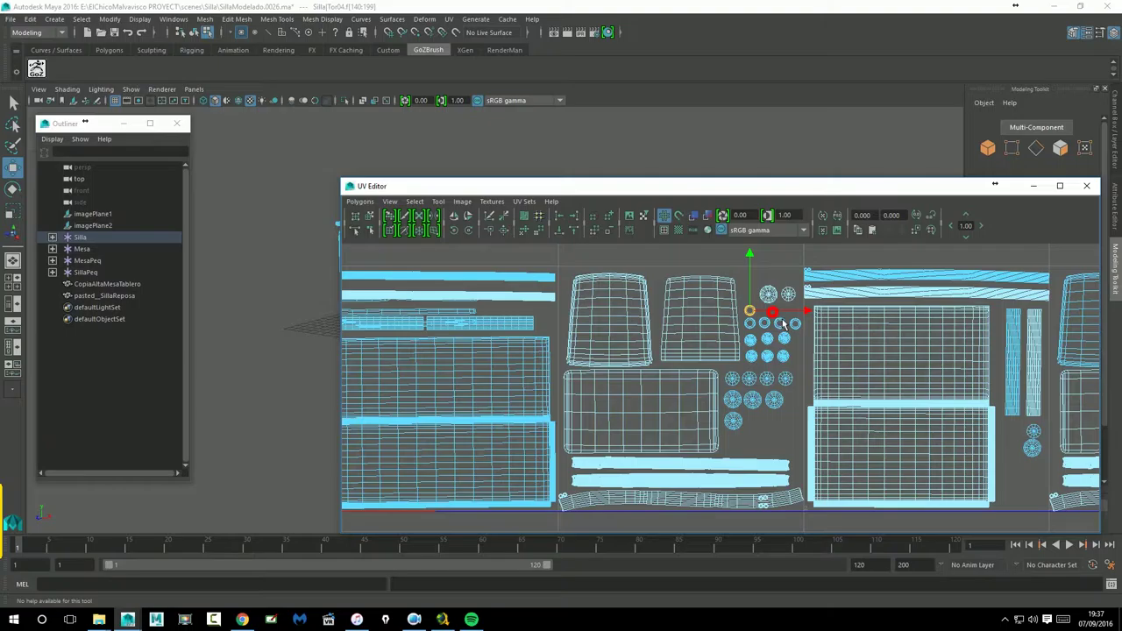
{"action": "left_click", "coordinate": [775, 322]}
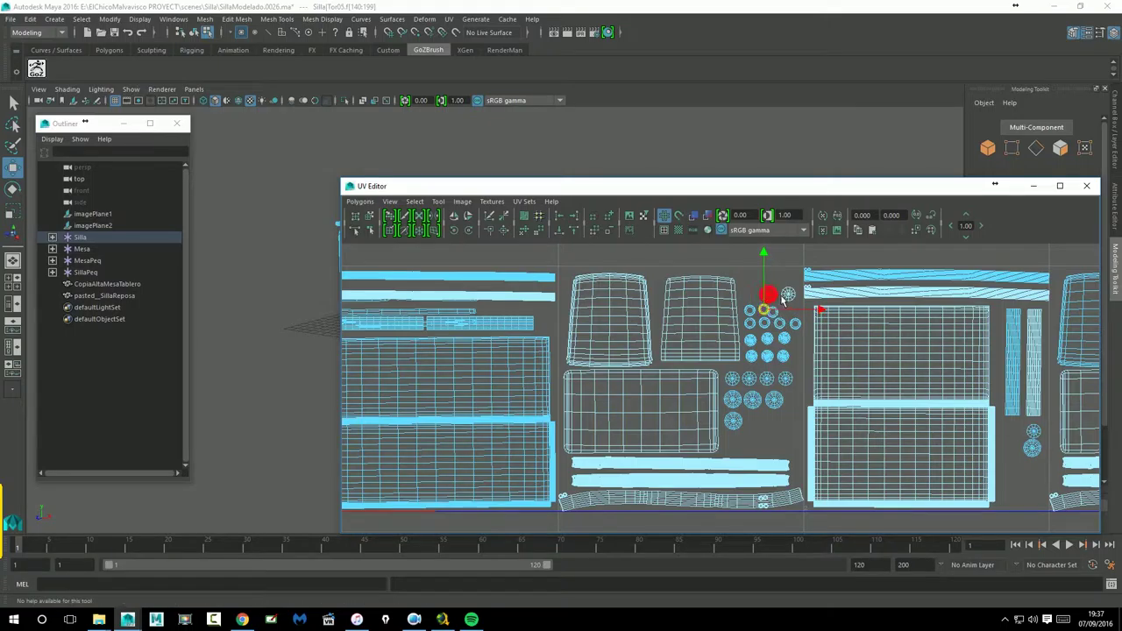
Separate two of the large chair's larger cap shells above the stack and complete the second row of four screw-ring shells.
{"action": "left_click", "coordinate": [763, 292]}
{"action": "left_click", "coordinate": [768, 290]}
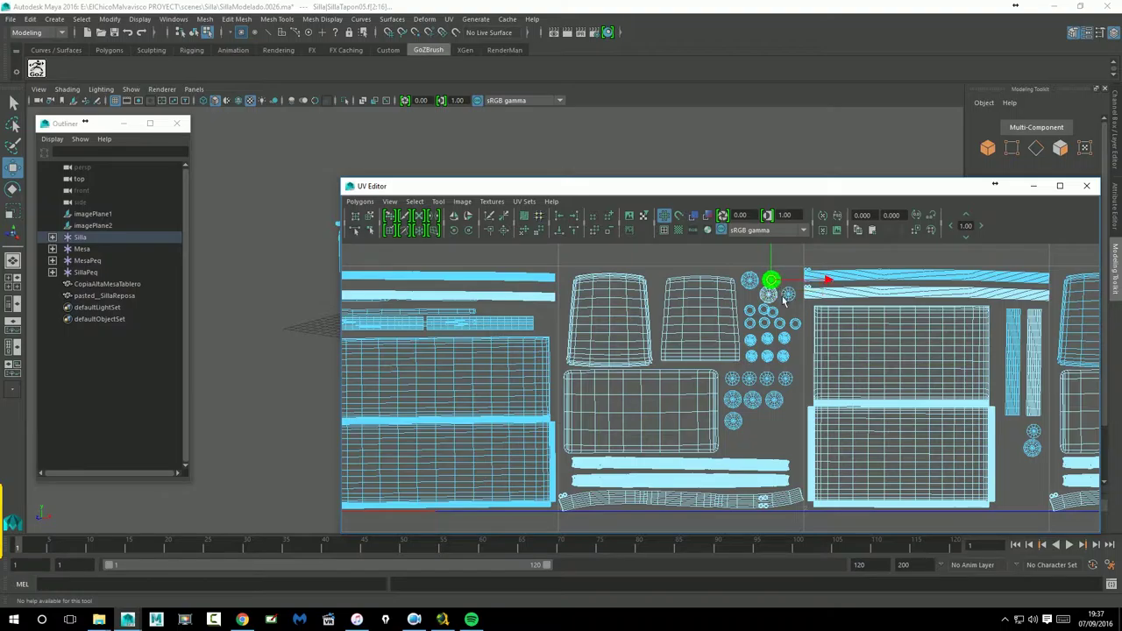
{"action": "left_click", "coordinate": [794, 321]}
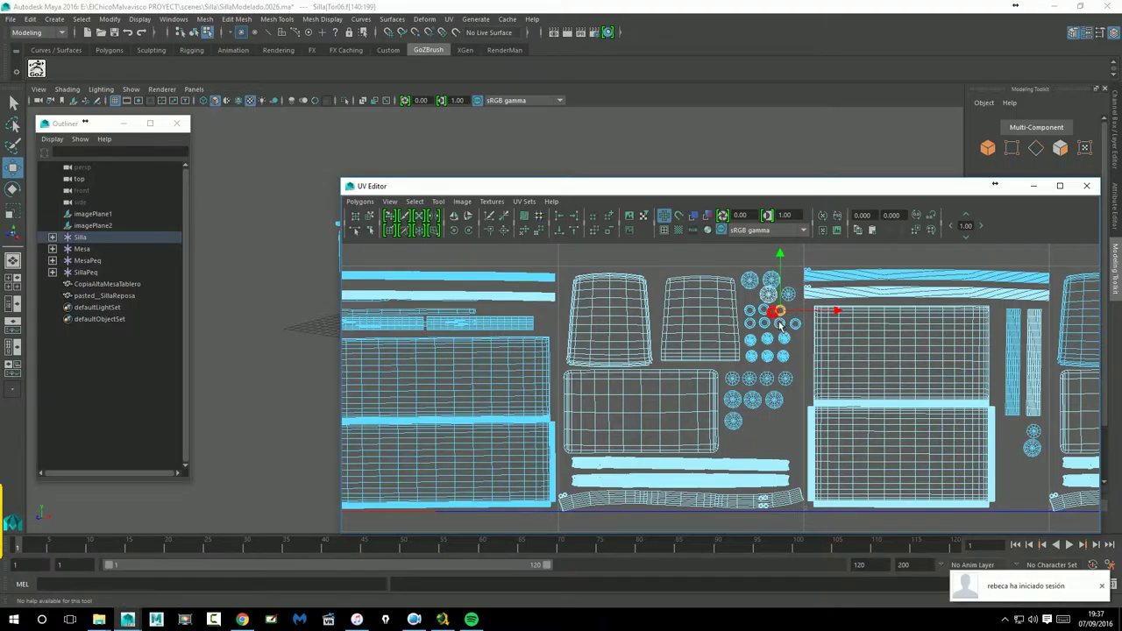
{"action": "left_click", "coordinate": [795, 323]}
{"action": "left_click", "coordinate": [769, 326]}
Place the large chair's six larger cap shells around the table's larger caps, completing one row of four and two rows of three.
{"action": "left_click", "coordinate": [759, 424]}
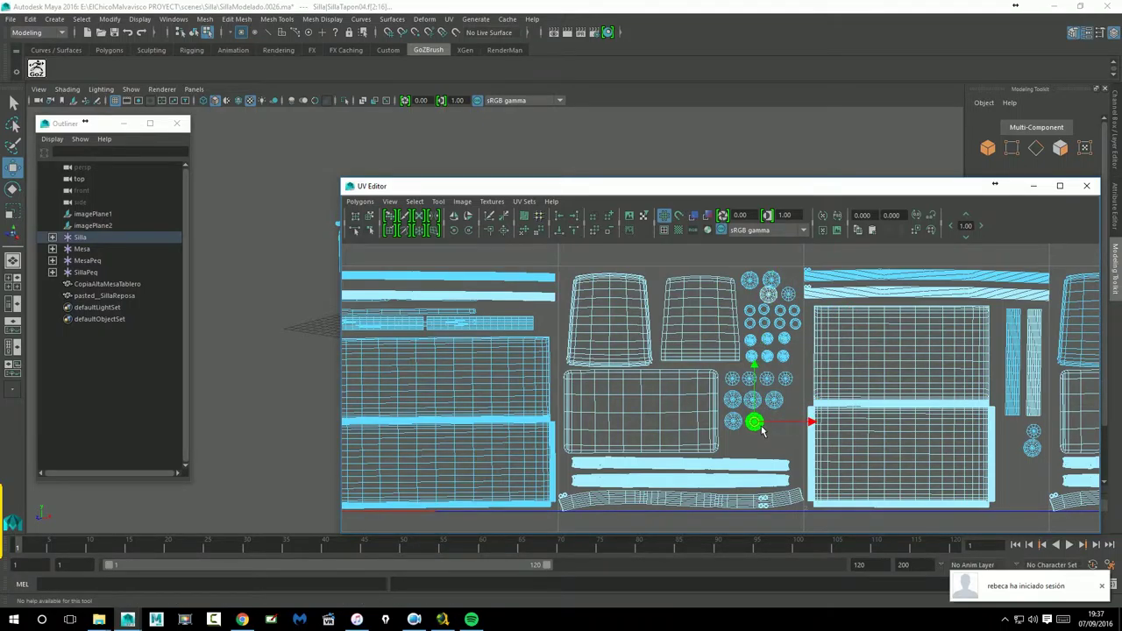
{"action": "left_click", "coordinate": [756, 288]}
{"action": "left_click_drag", "start_coordinate": [756, 288], "coordinate": [784, 429]}
{"action": "left_click", "coordinate": [772, 282]}
{"action": "left_click_drag", "start_coordinate": [772, 282], "coordinate": [744, 449]}
{"action": "left_click", "coordinate": [771, 296]}
{"action": "left_click_drag", "start_coordinate": [772, 297], "coordinate": [761, 449]}
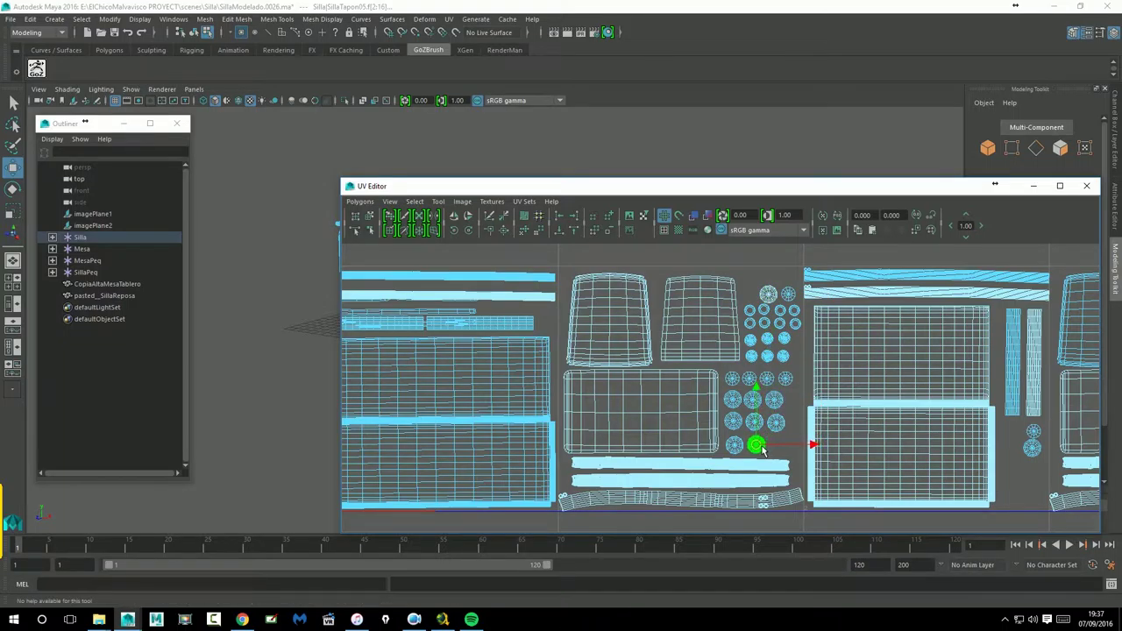
{"action": "left_click", "coordinate": [772, 297]}
{"action": "left_click_drag", "start_coordinate": [772, 297], "coordinate": [785, 455]}
{"action": "left_click", "coordinate": [767, 293]}
{"action": "left_click_drag", "start_coordinate": [766, 292], "coordinate": [800, 410]}
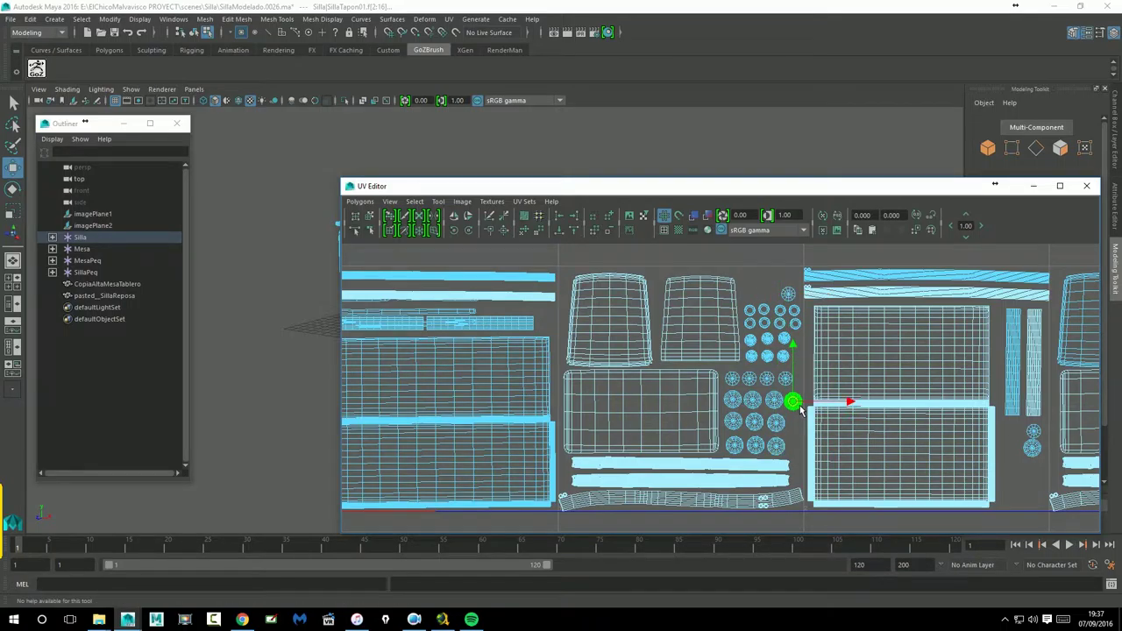
Even out the spacing of the row of four larger cap shells beside the second tile's backrest shell.
{"action": "scroll", "coordinate": [808, 430], "scroll_direction": "up", "scroll_amount": 4}
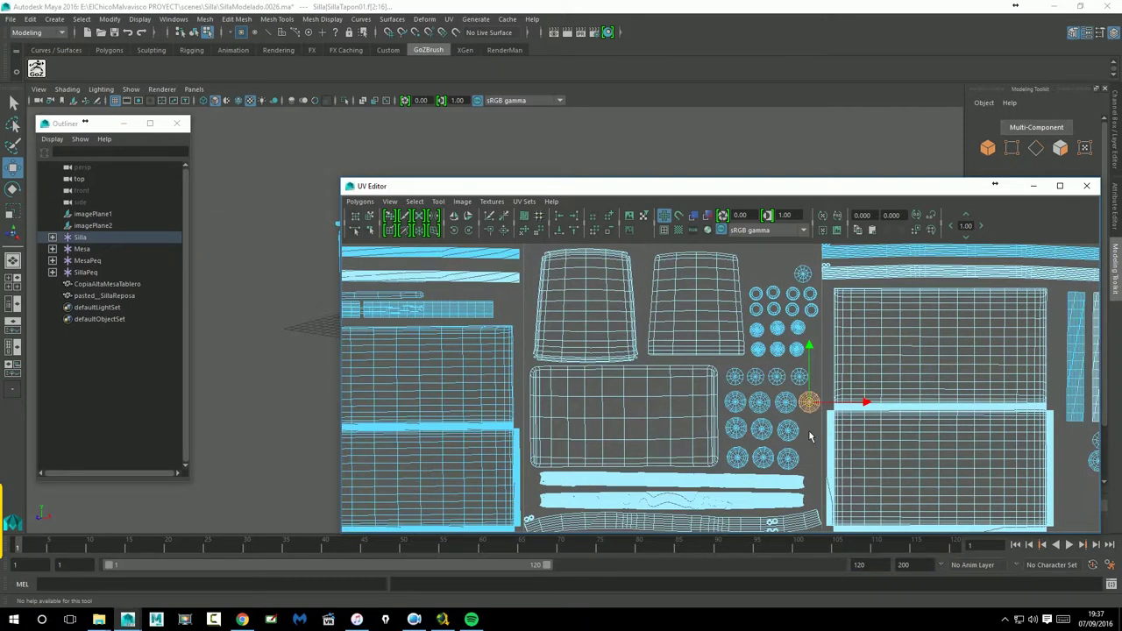
{"action": "left_click", "coordinate": [742, 409]}
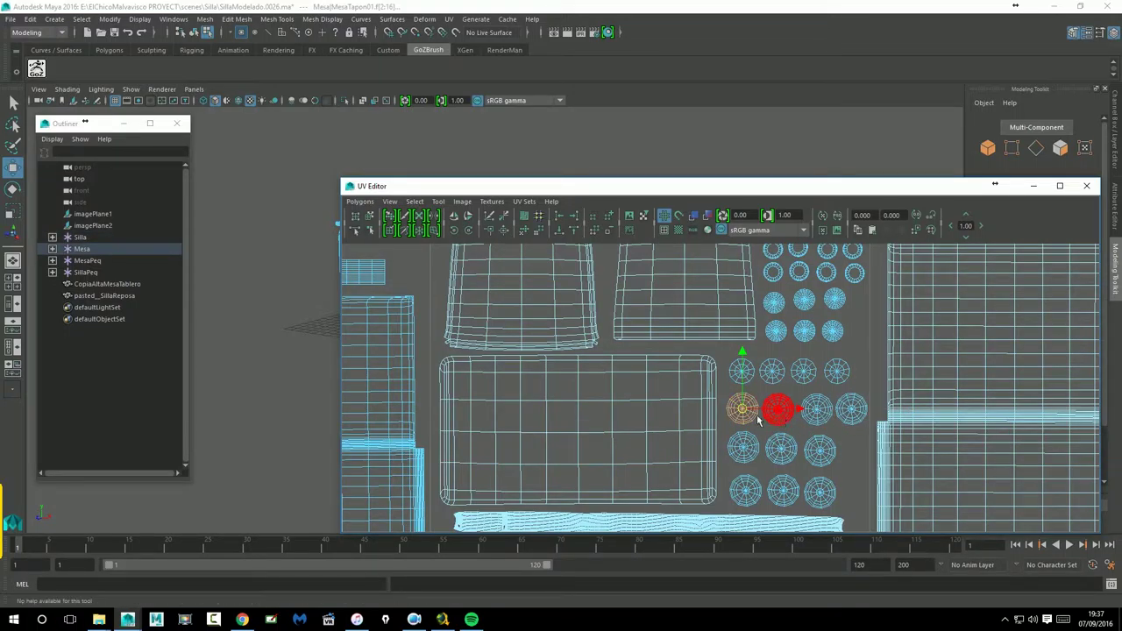
{"action": "left_click_drag", "start_coordinate": [748, 415], "coordinate": [852, 418]}
{"action": "left_click", "coordinate": [789, 420]}
{"action": "left_click", "coordinate": [827, 423]}
{"action": "left_click", "coordinate": [857, 424]}
{"action": "scroll", "coordinate": [816, 453], "scroll_direction": "down", "scroll_amount": 3}
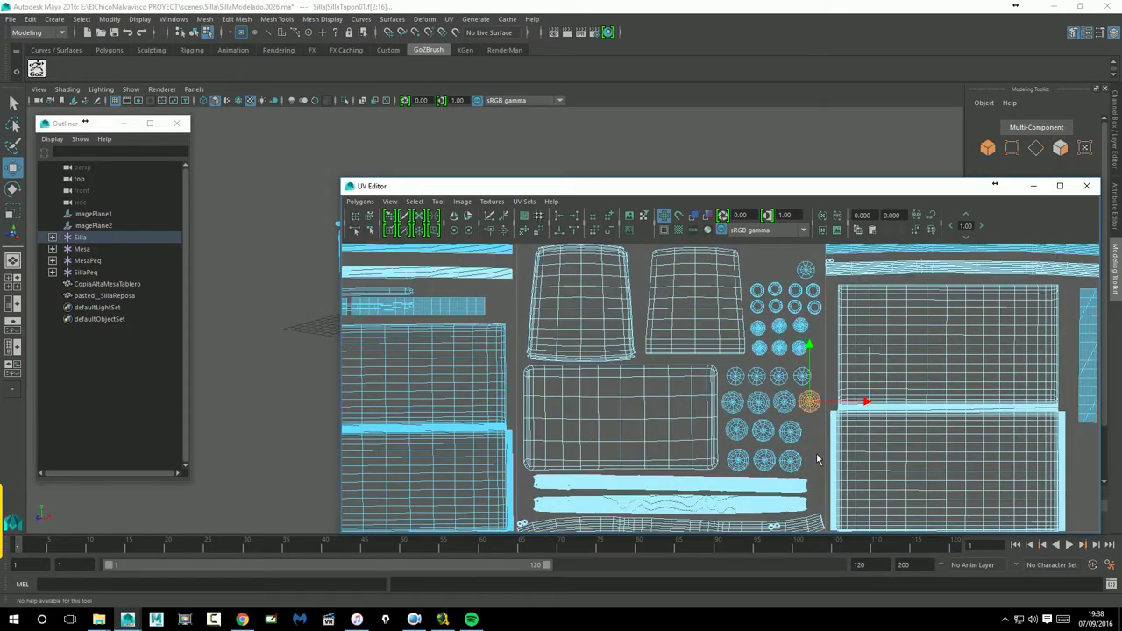
Spread the large chair's six stacked small cap shells into two rows of three at the top of the second tile.
{"action": "left_click", "coordinate": [798, 280]}
{"action": "left_click_drag", "start_coordinate": [808, 289], "coordinate": [783, 283]}
{"action": "left_click", "coordinate": [806, 288]}
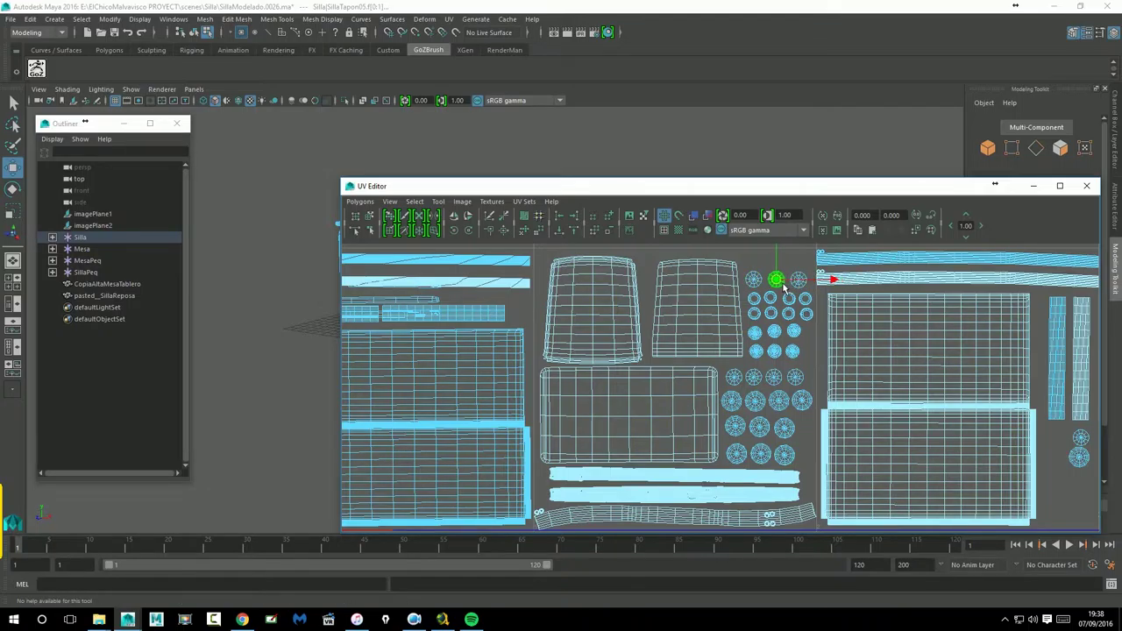
{"action": "scroll", "coordinate": [789, 293], "scroll_direction": "up", "scroll_amount": 4}
{"action": "middle_click_drag", "start_coordinate": [863, 295], "coordinate": [696, 540], "text": "alt"}
{"action": "left_click", "coordinate": [704, 448]}
{"action": "left_click_drag", "start_coordinate": [704, 449], "coordinate": [621, 412]}
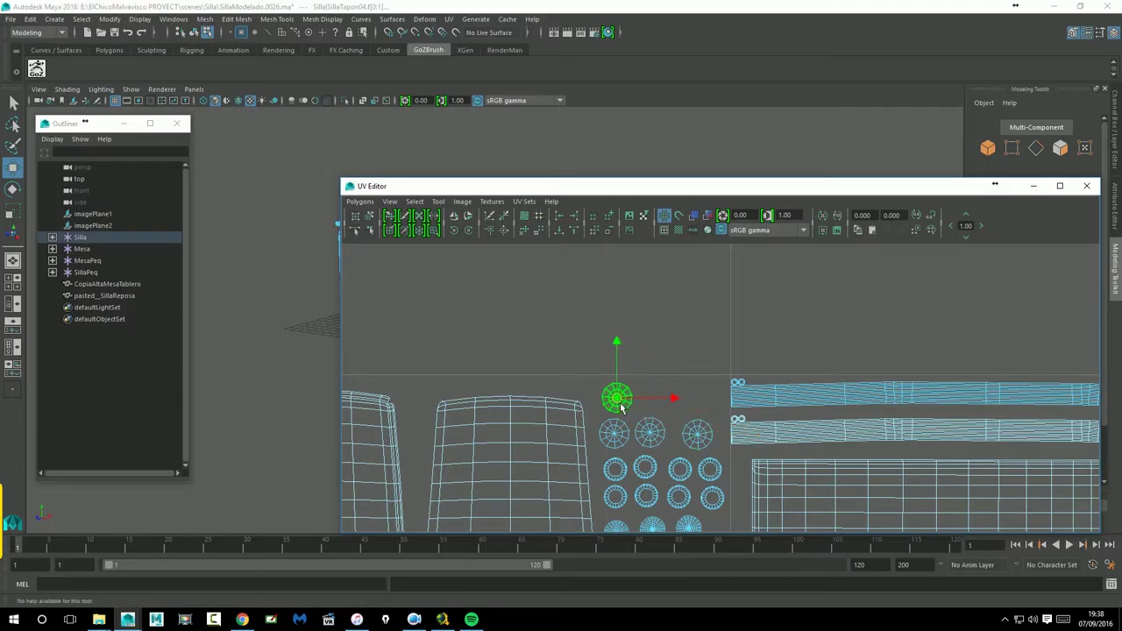
{"action": "left_click", "coordinate": [701, 448]}
{"action": "left_click_drag", "start_coordinate": [698, 433], "coordinate": [656, 404]}
{"action": "left_click", "coordinate": [703, 445]}
{"action": "mouse_move", "coordinate": [705, 440]}
{"action": "left_mouse_down"}
{"action": "mouse_move", "coordinate": [697, 405]}
{"action": "mouse_move", "coordinate": [706, 438]}
{"action": "mouse_move", "coordinate": [693, 438]}
{"action": "left_mouse_up"}
{"action": "left_click", "coordinate": [699, 435]}
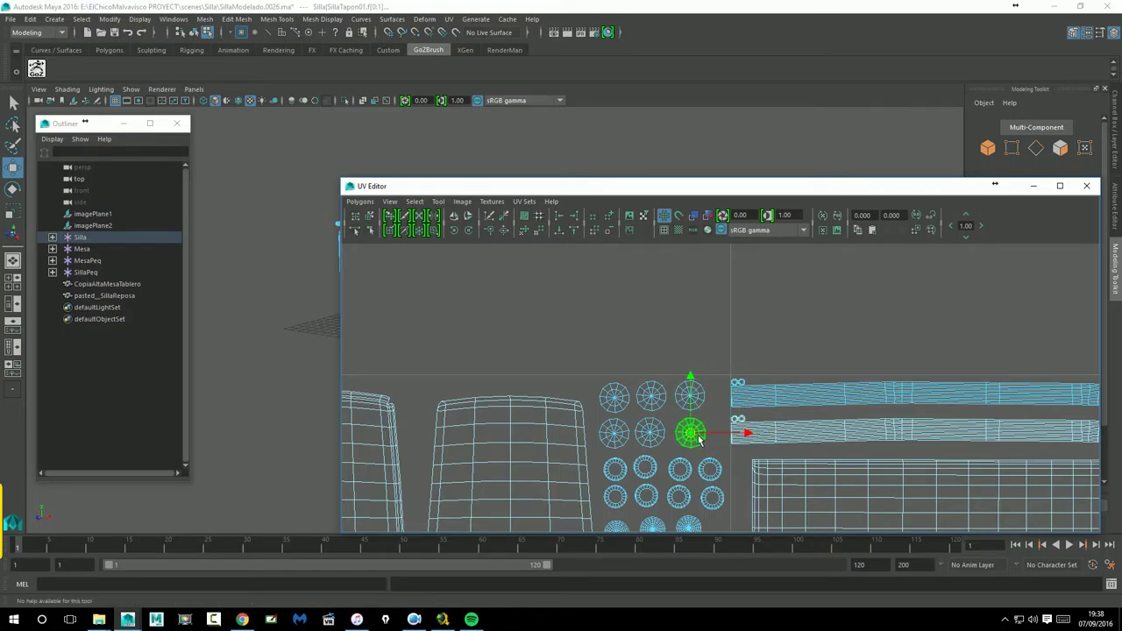
Arrange the small table's four stacked small cap shells in a vertical column below the leg strips in the third tile.
{"action": "scroll", "coordinate": [710, 440], "scroll_direction": "down", "scroll_amount": 5}
{"action": "middle_click_drag", "start_coordinate": [740, 466], "coordinate": [556, 365], "text": "alt"}
{"action": "scroll", "coordinate": [681, 436], "scroll_direction": "up", "scroll_amount": 6}
{"action": "left_click", "coordinate": [584, 388]}
{"action": "left_click_drag", "start_coordinate": [584, 390], "coordinate": [530, 429]}
{"action": "left_click", "coordinate": [584, 388]}
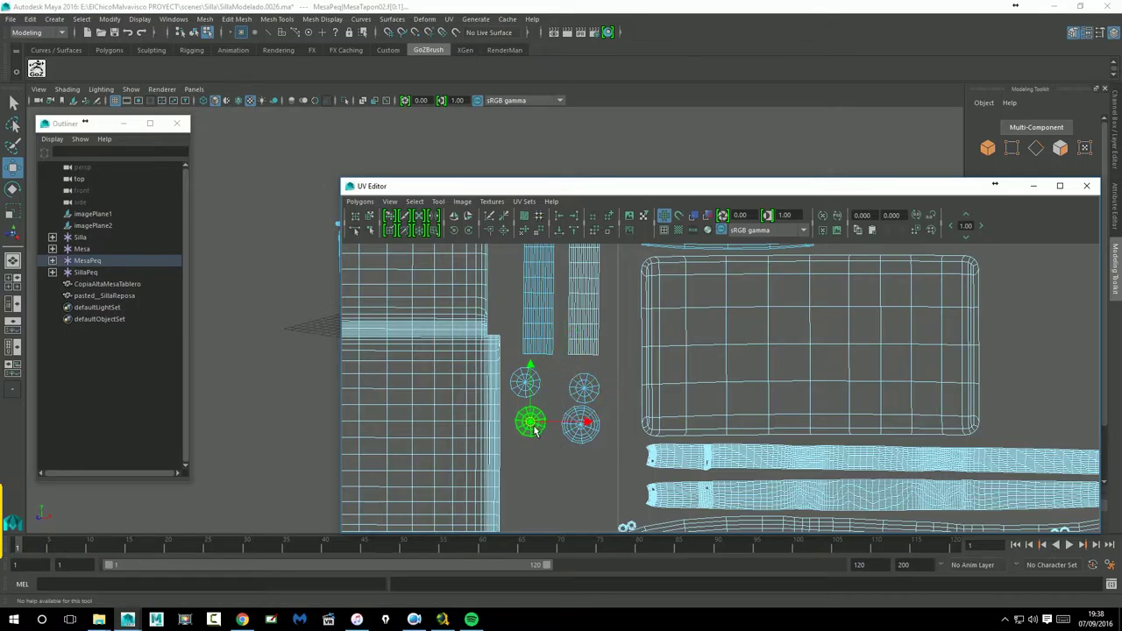
{"action": "left_click", "coordinate": [584, 389]}
{"action": "left_click_drag", "start_coordinate": [584, 390], "coordinate": [531, 470]}
{"action": "left_click", "coordinate": [585, 391]}
{"action": "middle_click_drag", "start_coordinate": [593, 406], "coordinate": [622, 356], "text": "alt"}
{"action": "left_click_drag", "start_coordinate": [616, 348], "coordinate": [561, 458]}
Arrange the small table's four larger cap shells in a vertical column to the right of its small caps.
{"action": "left_click", "coordinate": [605, 382]}
{"action": "left_click_drag", "start_coordinate": [618, 385], "coordinate": [616, 437]}
{"action": "left_click_drag", "start_coordinate": [634, 482], "coordinate": [615, 450]}
{"action": "left_click", "coordinate": [615, 434]}
{"action": "left_click_drag", "start_coordinate": [613, 378], "coordinate": [623, 338]}
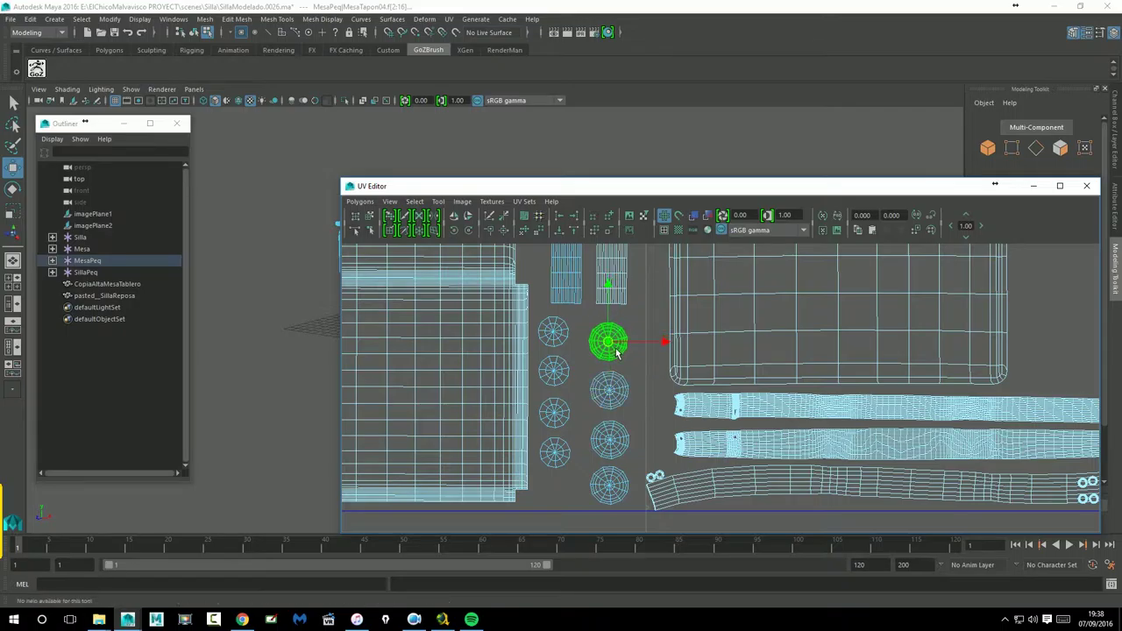
Place two of the small chair's stacked disc shells side by side next to the backrest shell's lower edge in the fourth tile.
{"action": "scroll", "coordinate": [701, 395], "scroll_direction": "down", "scroll_amount": 6}
{"action": "scroll", "coordinate": [803, 447], "scroll_direction": "up", "scroll_amount": 6}
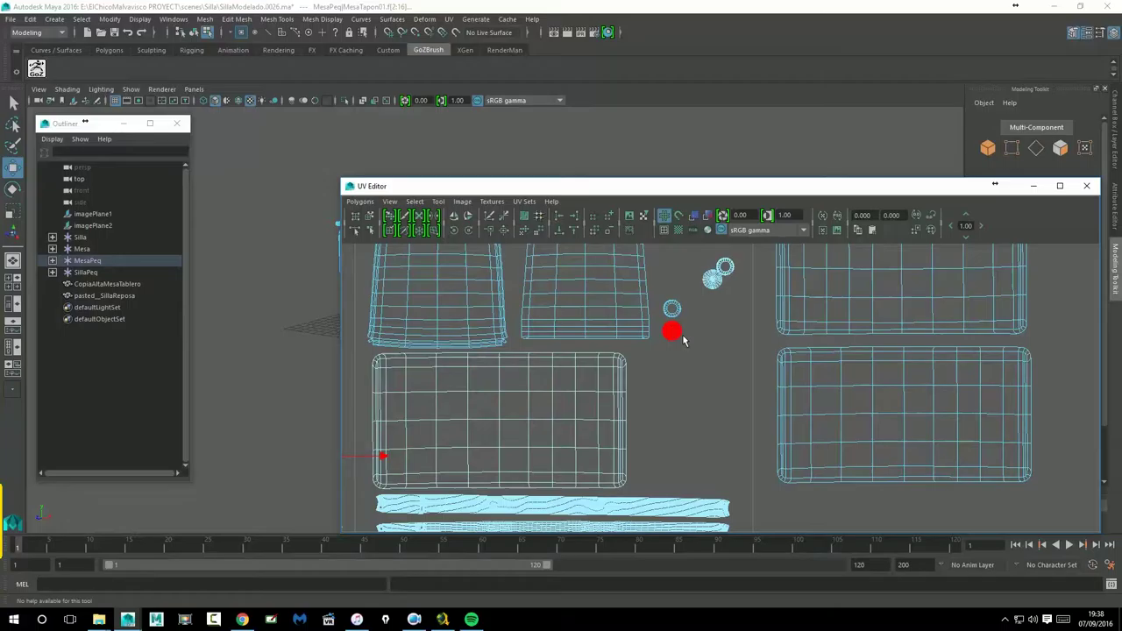
{"action": "left_click", "coordinate": [673, 333]}
{"action": "left_click_drag", "start_coordinate": [673, 333], "coordinate": [650, 482]}
{"action": "left_click", "coordinate": [673, 332]}
{"action": "left_click_drag", "start_coordinate": [673, 331], "coordinate": [675, 481]}
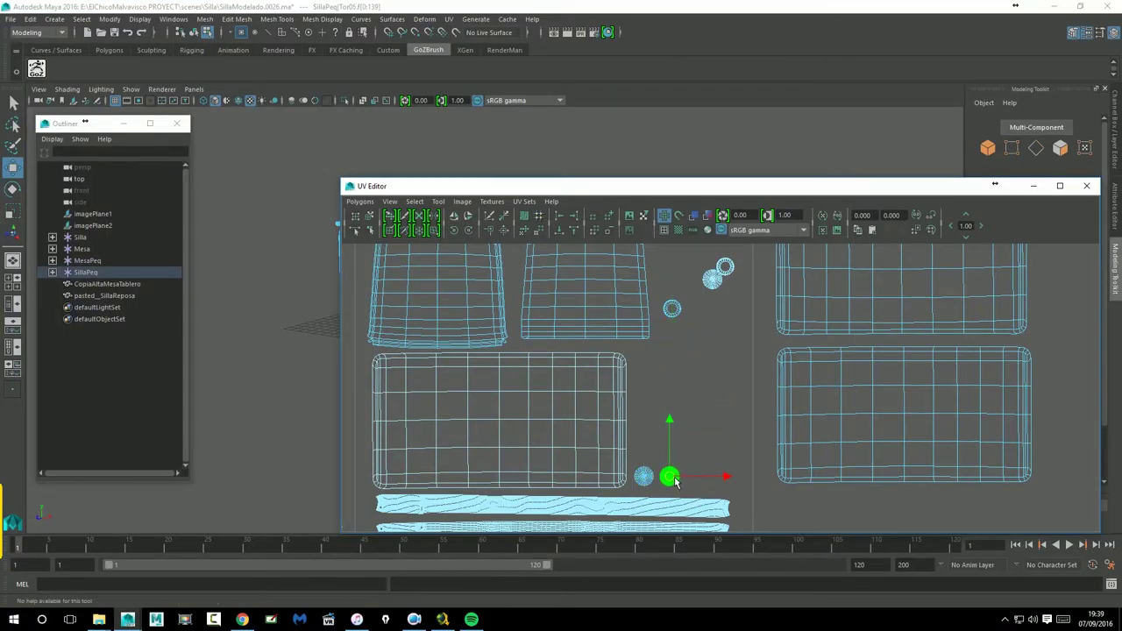
Place two of the small chair's stacked ring shells side by side next to the backrest shell's upper edge.
{"action": "left_click", "coordinate": [671, 310]}
{"action": "left_click_drag", "start_coordinate": [672, 313], "coordinate": [652, 370]}
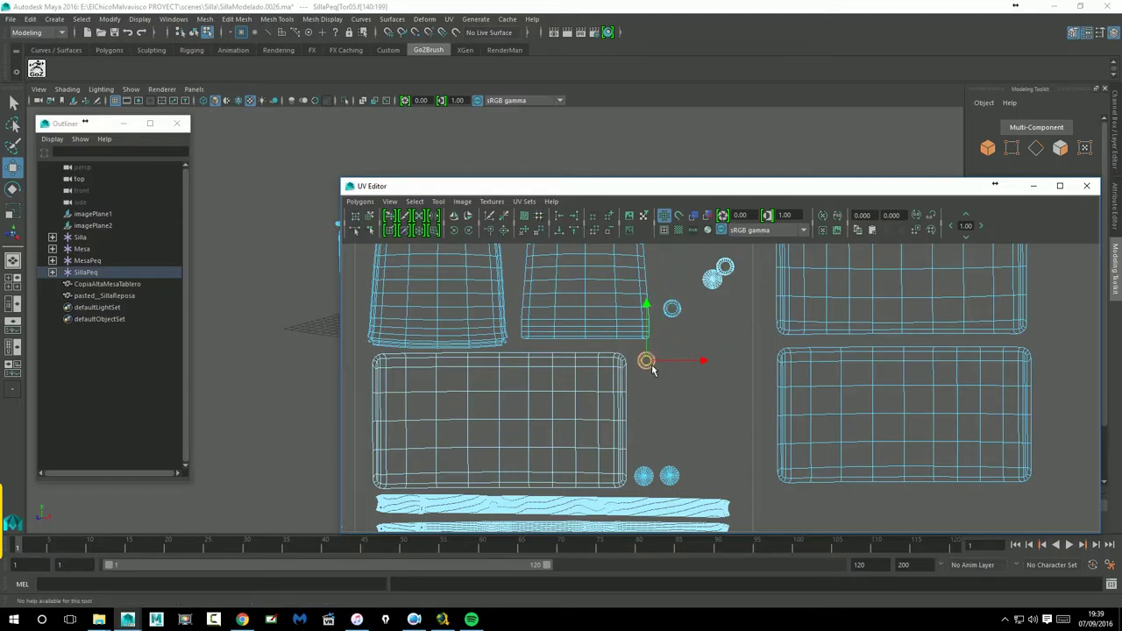
{"action": "left_click", "coordinate": [675, 313]}
{"action": "left_click_drag", "start_coordinate": [675, 314], "coordinate": [676, 373]}
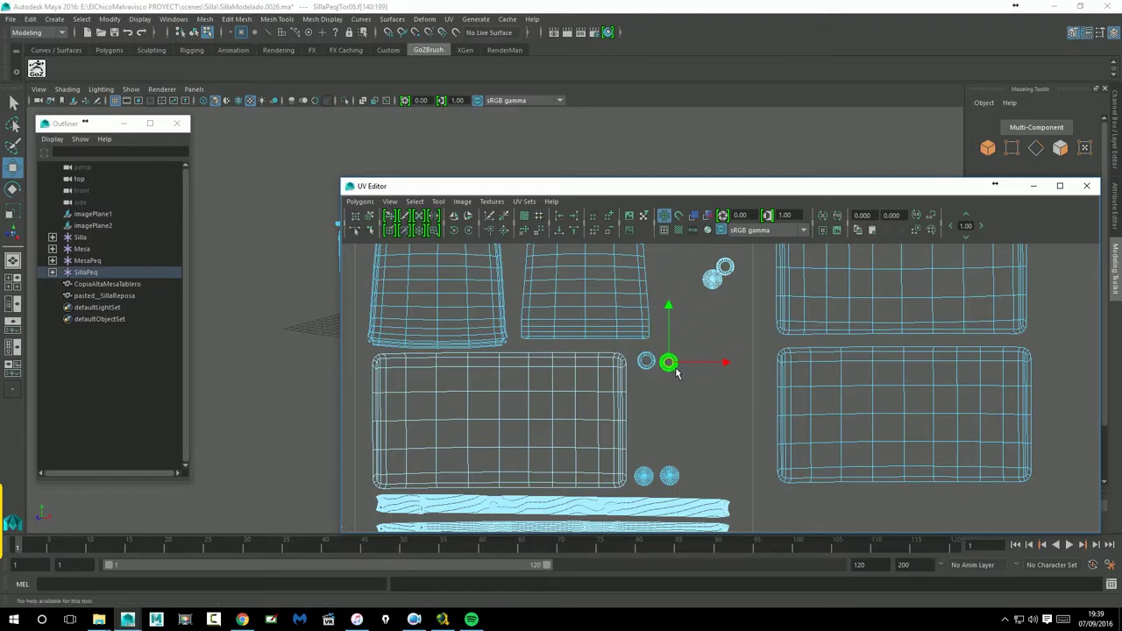
Move two more disc shells from the remaining stack to complete a bottom row of four beside the backrest shell.
{"action": "left_click", "coordinate": [721, 284]}
{"action": "left_click_drag", "start_coordinate": [722, 286], "coordinate": [701, 481]}
{"action": "left_click", "coordinate": [714, 279]}
{"action": "middle_click_drag", "start_coordinate": [715, 280], "coordinate": [726, 482]}
Spread the remaining four disc shells into a second row directly above the first row of discs.
{"action": "left_click", "coordinate": [713, 279]}
{"action": "middle_click_drag", "start_coordinate": [709, 278], "coordinate": [650, 459]}
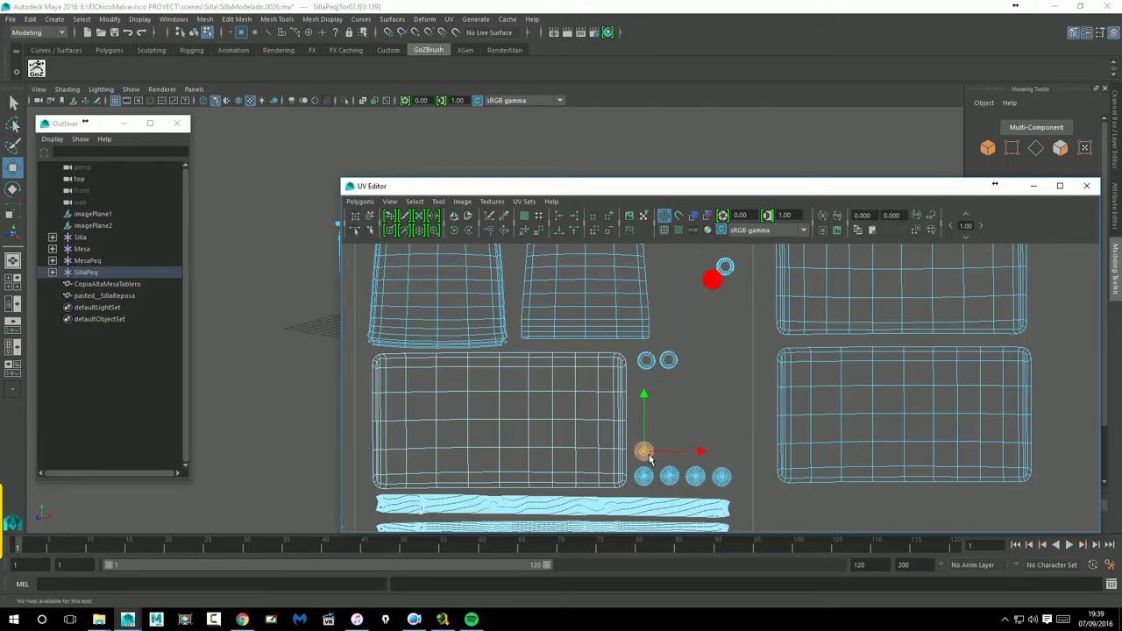
{"action": "left_click", "coordinate": [712, 278]}
{"action": "middle_click_drag", "start_coordinate": [713, 280], "coordinate": [676, 458]}
{"action": "left_click", "coordinate": [713, 279]}
{"action": "middle_click_drag", "start_coordinate": [715, 283], "coordinate": [701, 458]}
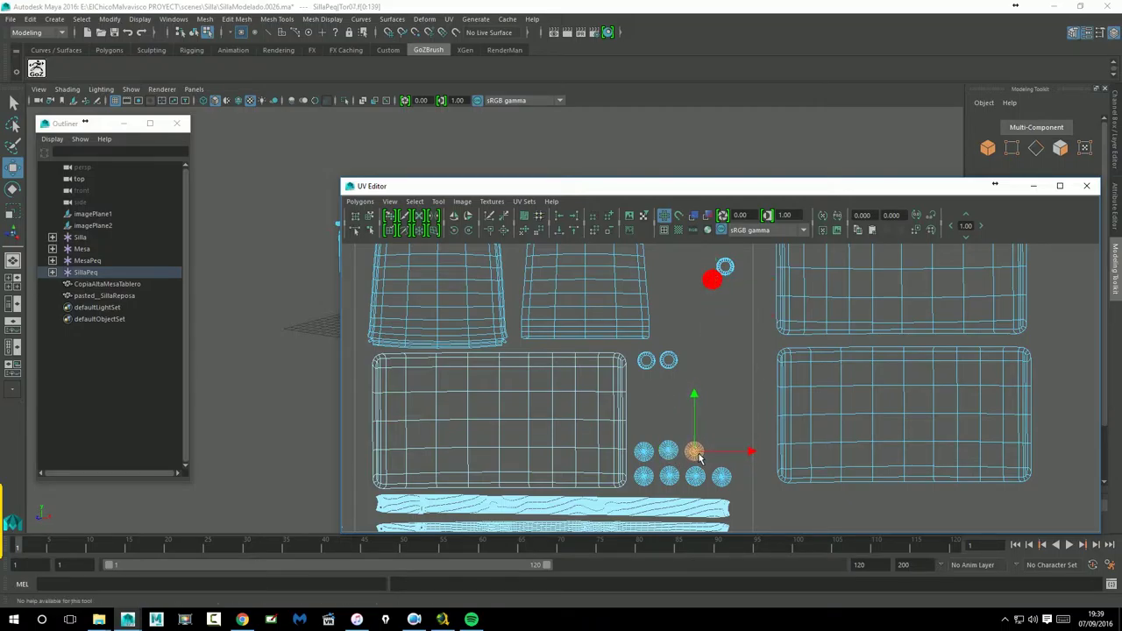
{"action": "left_click", "coordinate": [713, 278]}
{"action": "middle_click_drag", "start_coordinate": [726, 289], "coordinate": [730, 458]}
Move two more ring shells from the remaining stack to extend the ring row to four.
{"action": "left_click", "coordinate": [726, 274]}
{"action": "middle_click_drag", "start_coordinate": [726, 274], "coordinate": [699, 367]}
{"action": "left_click", "coordinate": [725, 267]}
{"action": "middle_click_drag", "start_coordinate": [727, 273], "coordinate": [721, 369]}
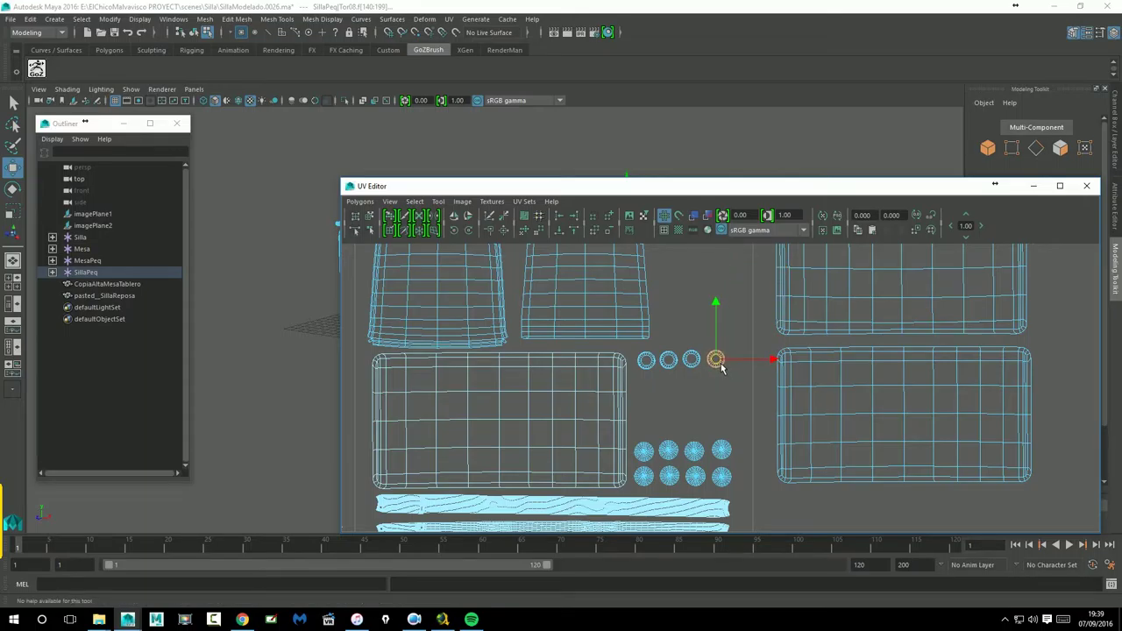
Spread the small chair's stacked cap shells into two columns above the ring row, beside the seat shells in the fourth tile.
{"action": "scroll", "coordinate": [721, 368], "scroll_direction": "down", "scroll_amount": 2}
{"action": "scroll", "coordinate": [730, 318], "scroll_direction": "up", "scroll_amount": 2}
{"action": "middle_click_drag", "start_coordinate": [735, 250], "coordinate": [689, 411], "text": "alt"}
{"action": "left_click", "coordinate": [731, 320]}
{"action": "left_click", "coordinate": [726, 335]}
{"action": "middle_click_drag", "start_coordinate": [726, 351], "coordinate": [718, 413]}
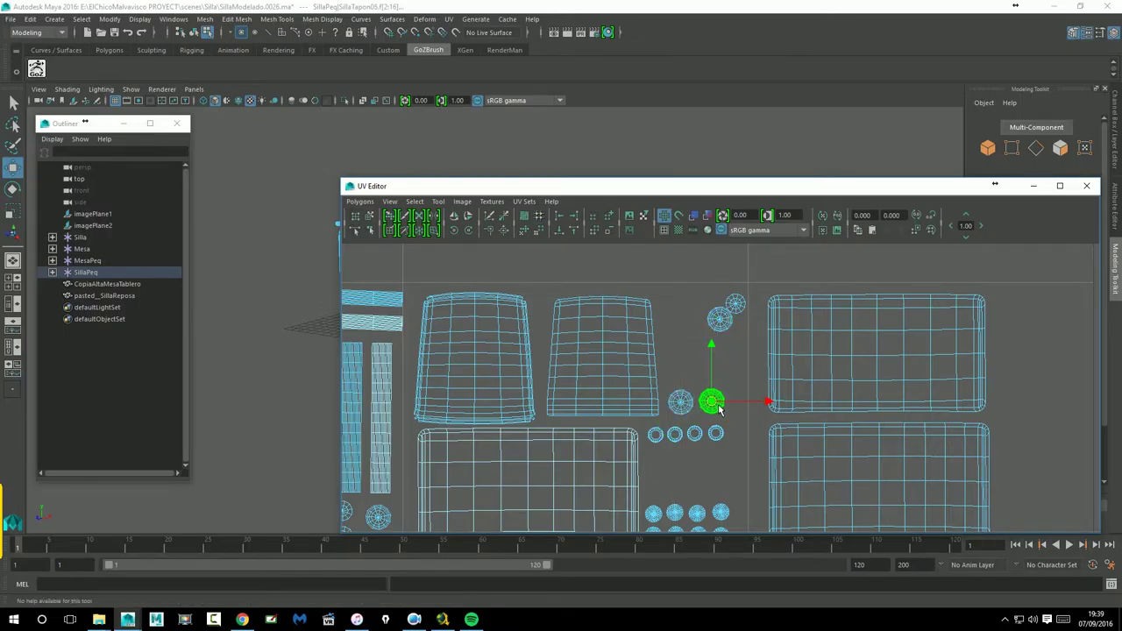
{"action": "left_click", "coordinate": [722, 320]}
{"action": "middle_click_drag", "start_coordinate": [724, 324], "coordinate": [686, 377]}
{"action": "left_click", "coordinate": [724, 325]}
{"action": "left_click_drag", "start_coordinate": [725, 324], "coordinate": [716, 372]}
{"action": "middle_click_drag", "start_coordinate": [726, 358], "coordinate": [683, 317]}
Save the scene with the finished UV tile layout as a new incremental version.
{"action": "scroll", "coordinate": [727, 379], "scroll_direction": "down", "scroll_amount": 4}
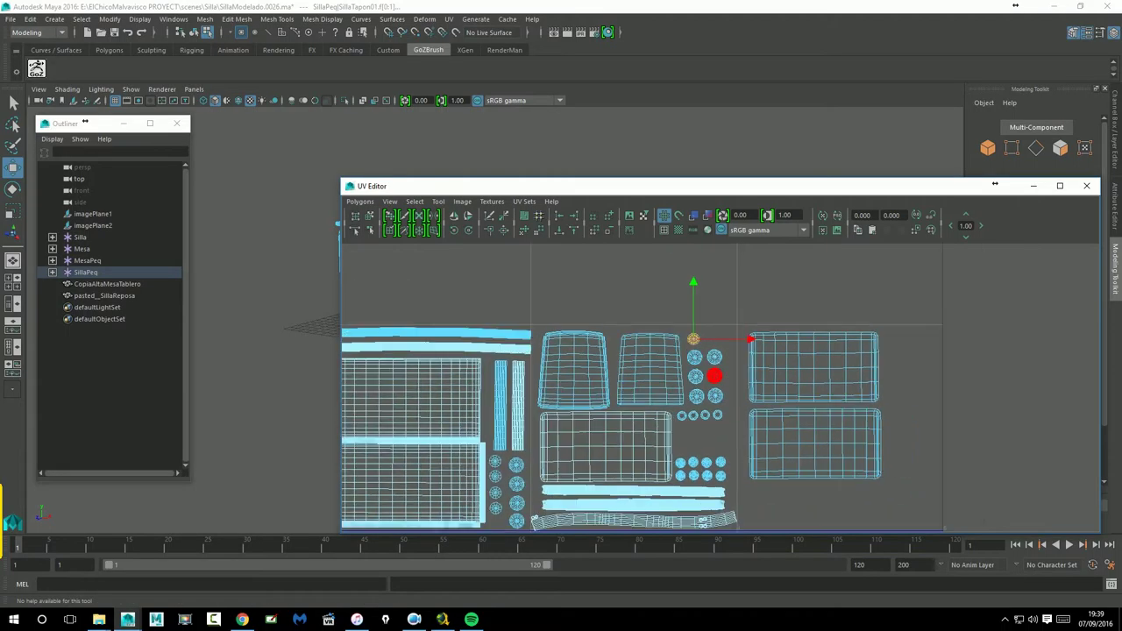
{"action": "scroll", "coordinate": [727, 377], "scroll_direction": "down", "scroll_amount": 2}
{"action": "middle_click_drag", "start_coordinate": [568, 395], "coordinate": [751, 365], "text": "alt"}
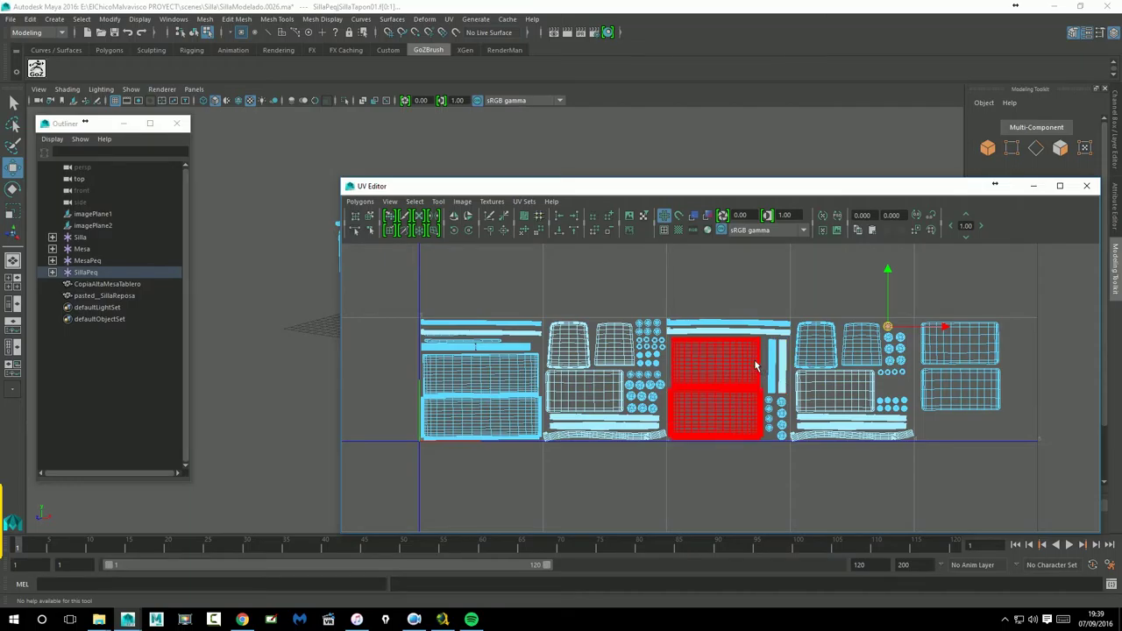
{"action": "left_click", "coordinate": [16, 25]}
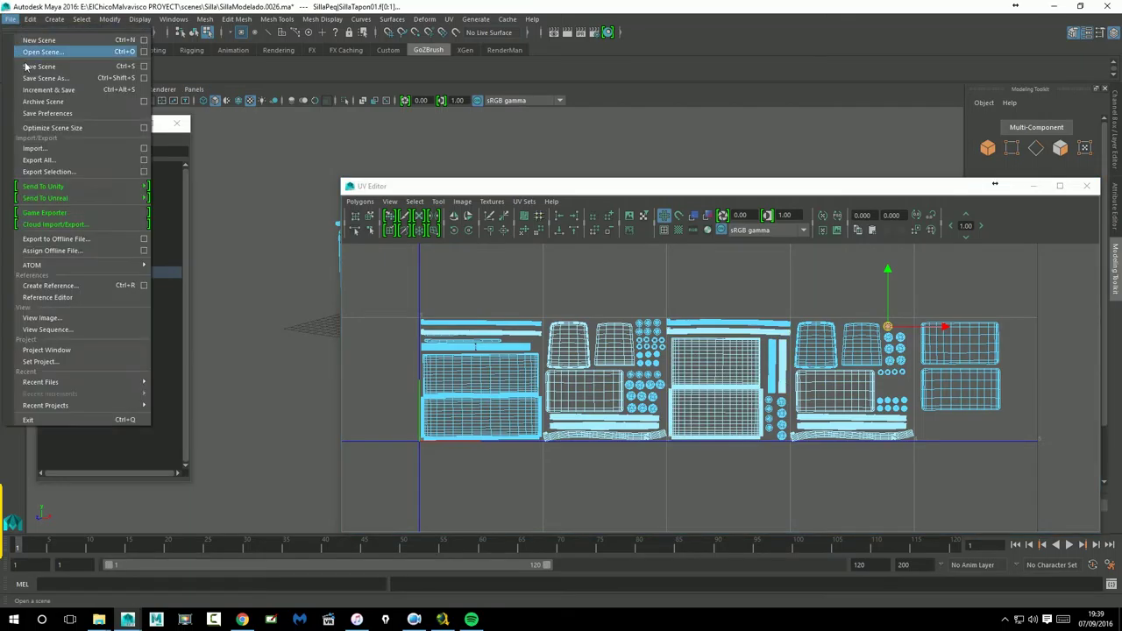
{"action": "left_click", "coordinate": [48, 87]}
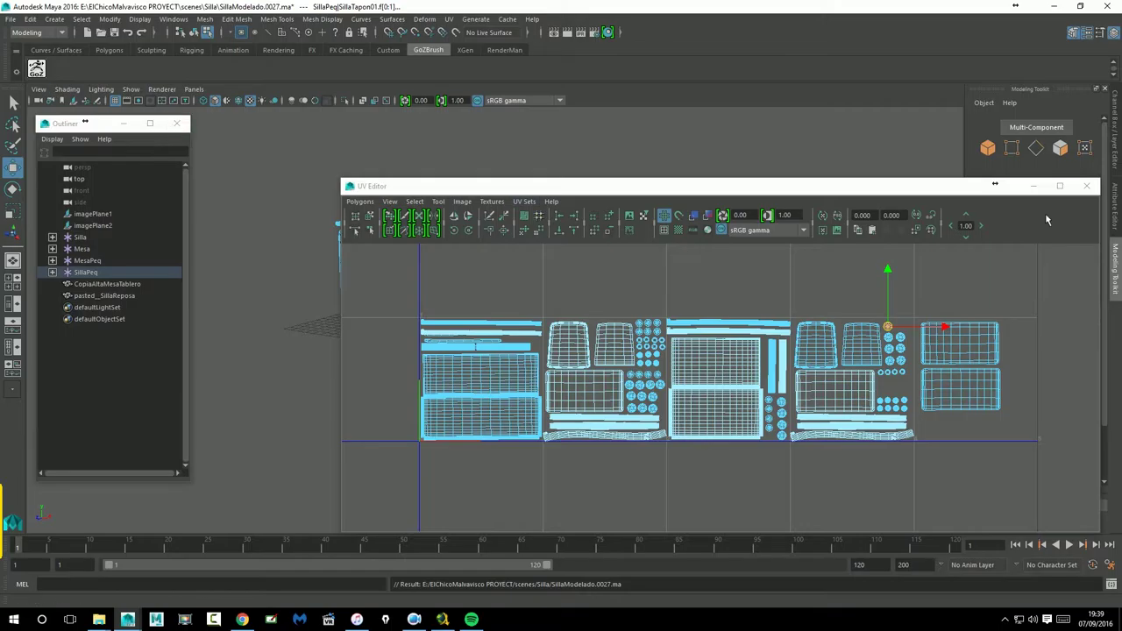
Close the UV Editor and return the table and chair models to object selection mode.
{"action": "left_click", "coordinate": [1086, 185]}
{"action": "left_click", "coordinate": [756, 301]}
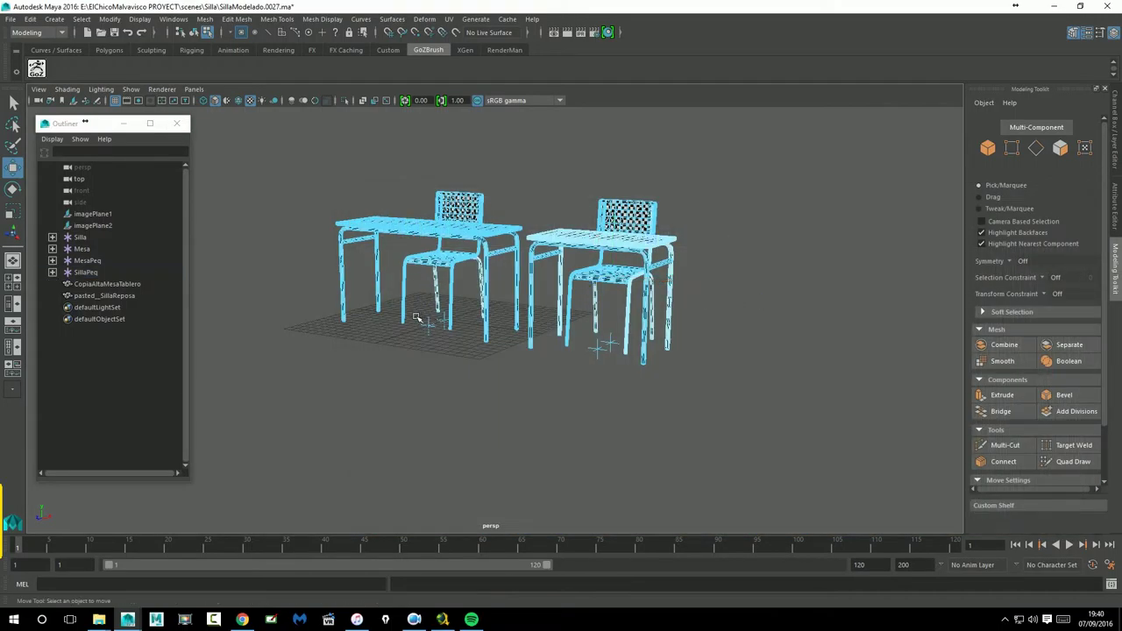
{"action": "left_click_drag", "start_coordinate": [414, 310], "coordinate": [465, 308], "text": "alt"}
{"action": "right_click_drag", "start_coordinate": [436, 230], "coordinate": [500, 214]}
{"action": "middle_click_drag", "start_coordinate": [527, 243], "coordinate": [592, 346], "text": "alt"}
{"action": "left_click_drag", "start_coordinate": [592, 346], "coordinate": [691, 265], "text": "alt"}
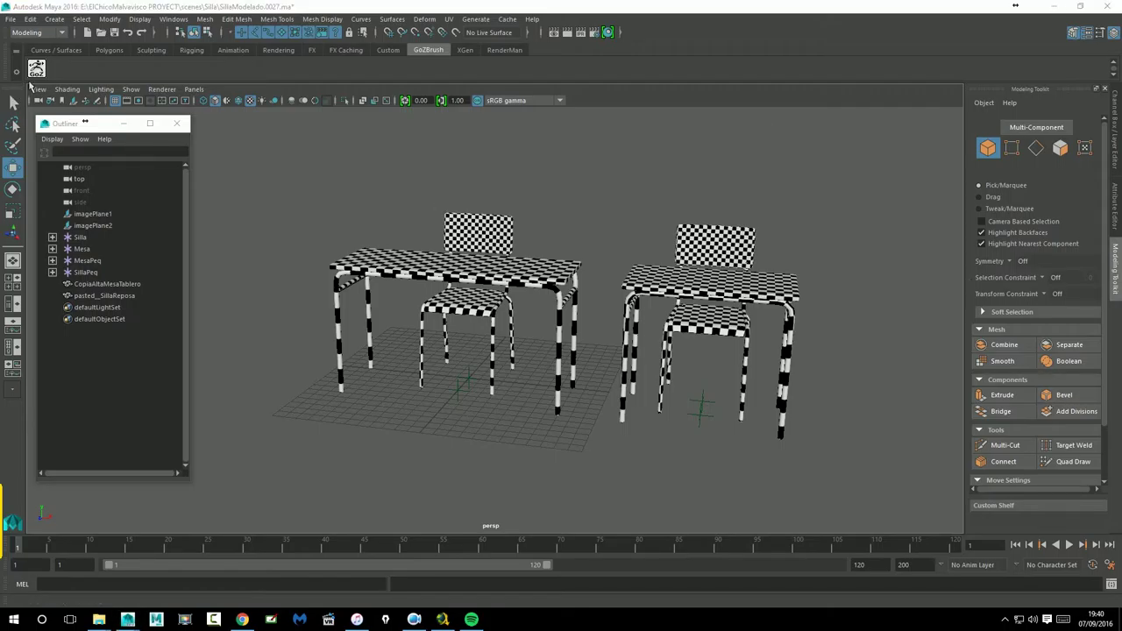
Delete all construction history in the scene, repeating it with all table and chair objects selected.
{"action": "left_click", "coordinate": [34, 20]}
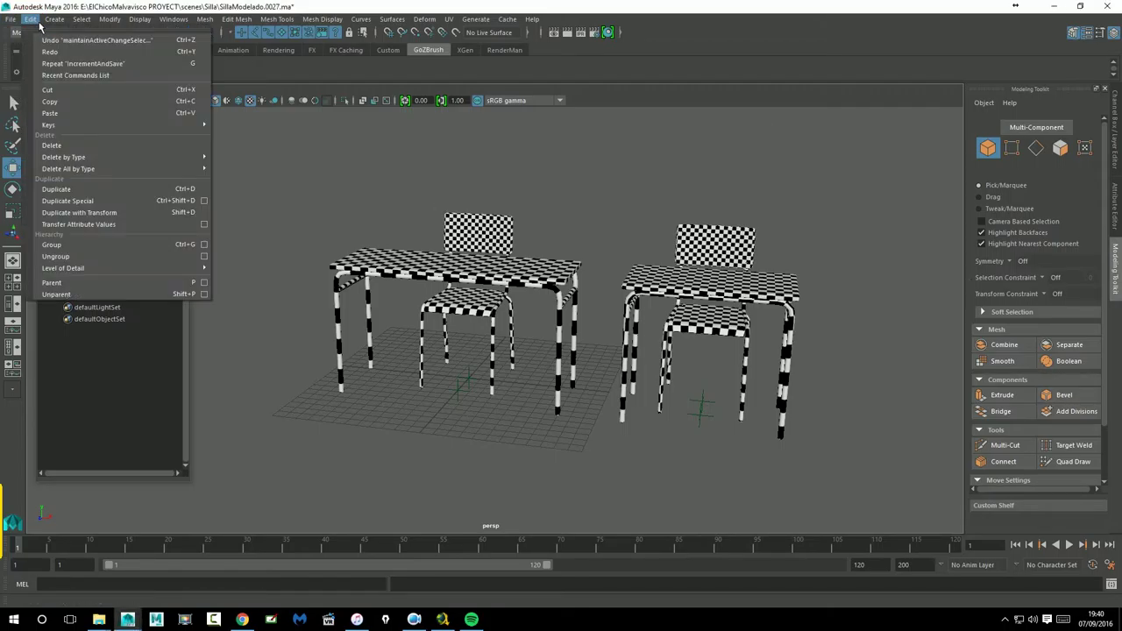
{"action": "mouse_move", "coordinate": [72, 169]}
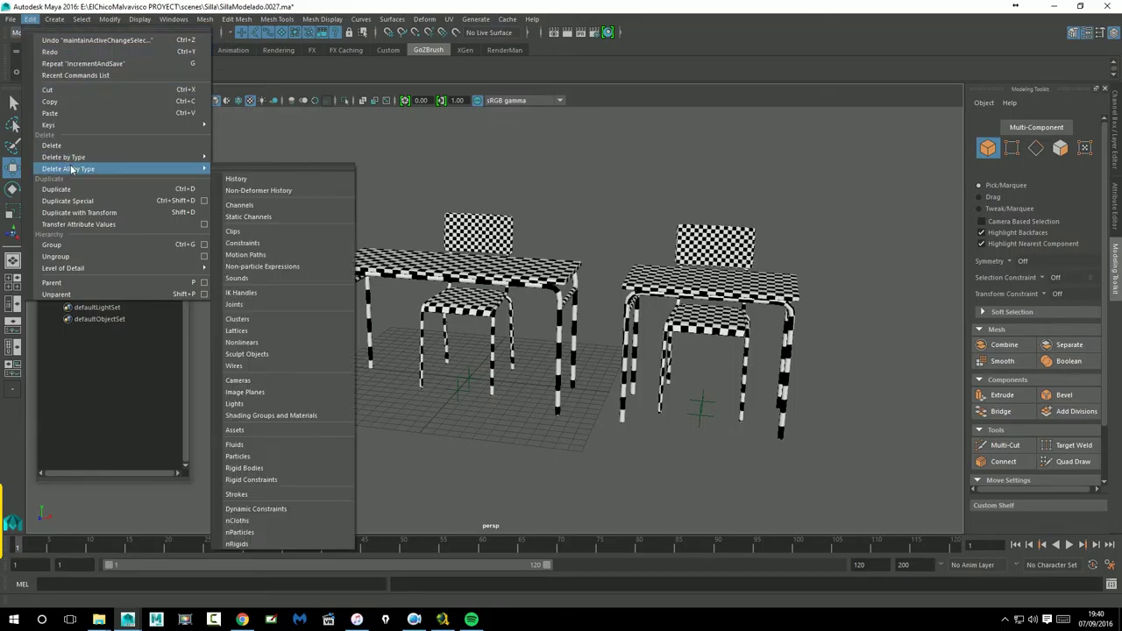
{"action": "left_click", "coordinate": [241, 181]}
{"action": "left_click_drag", "start_coordinate": [279, 138], "coordinate": [861, 491]}
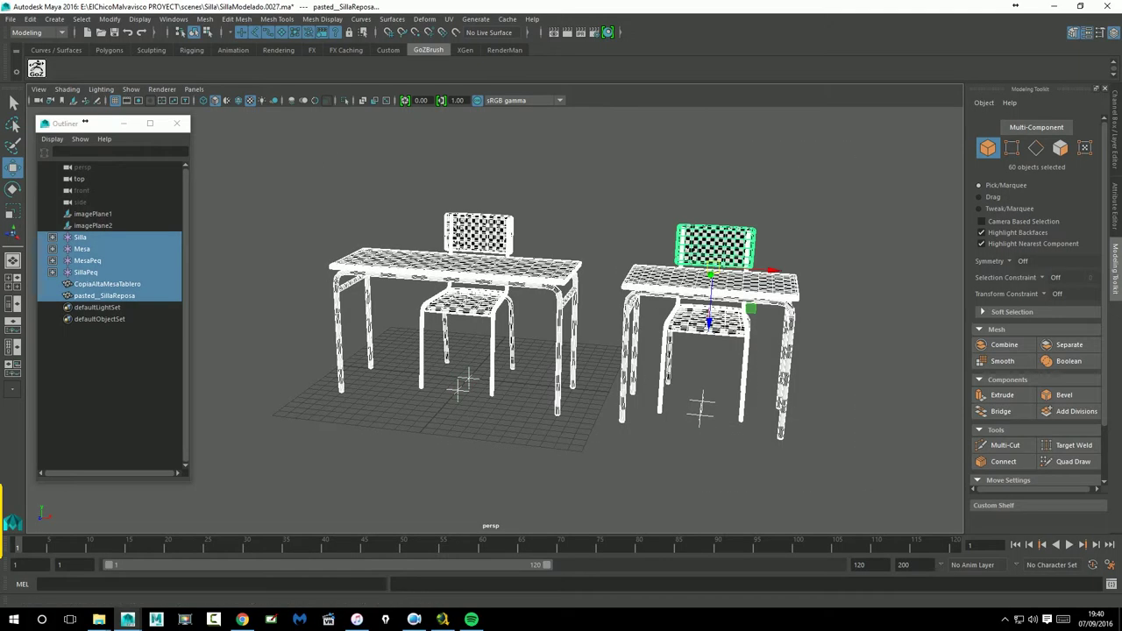
{"action": "left_click", "coordinate": [30, 19]}
{"action": "mouse_move", "coordinate": [154, 169]}
{"action": "left_click", "coordinate": [204, 179]}
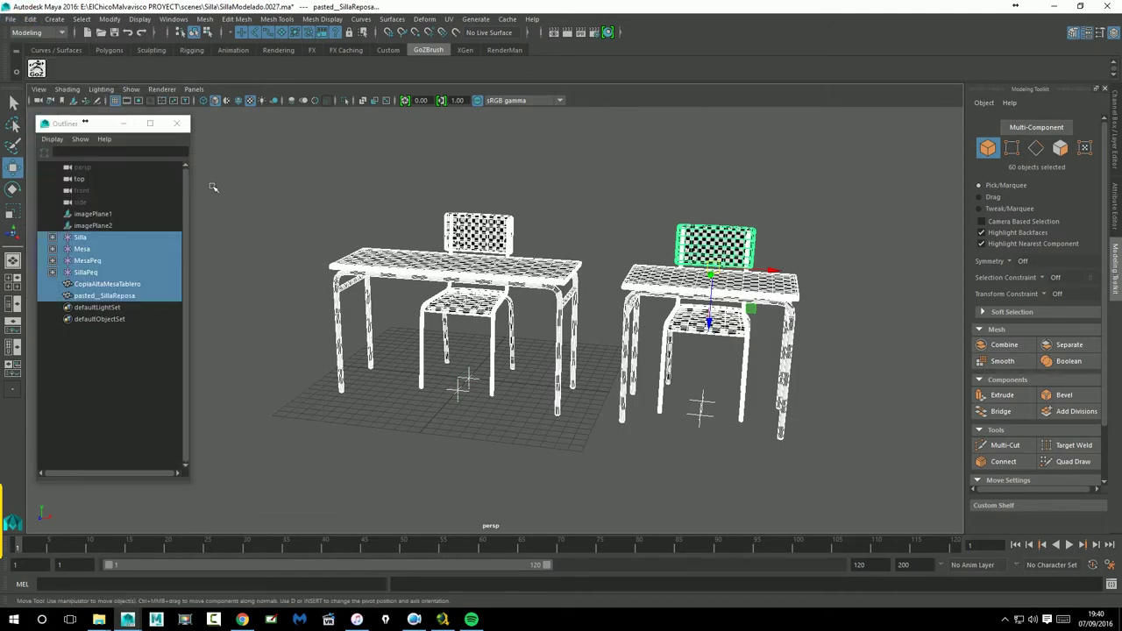
Deselect the furniture and save the history-free scene as another incremental version.
{"action": "left_click", "coordinate": [447, 190]}
{"action": "middle_click_drag", "start_coordinate": [499, 185], "coordinate": [488, 183], "text": "alt"}
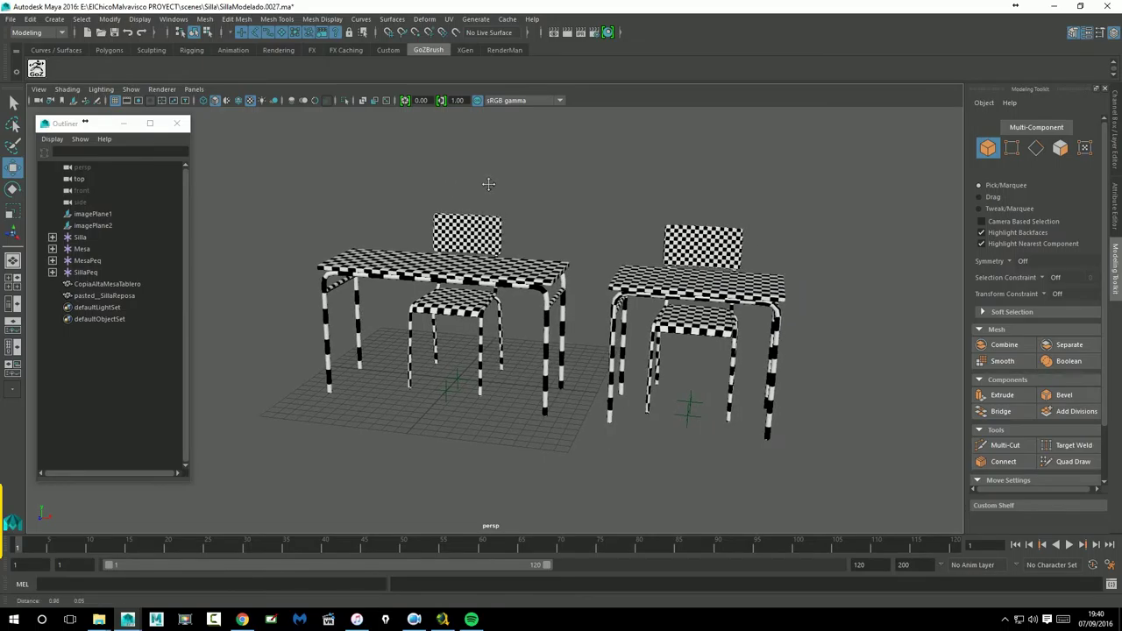
{"action": "left_click", "coordinate": [10, 18]}
{"action": "left_click", "coordinate": [54, 90]}
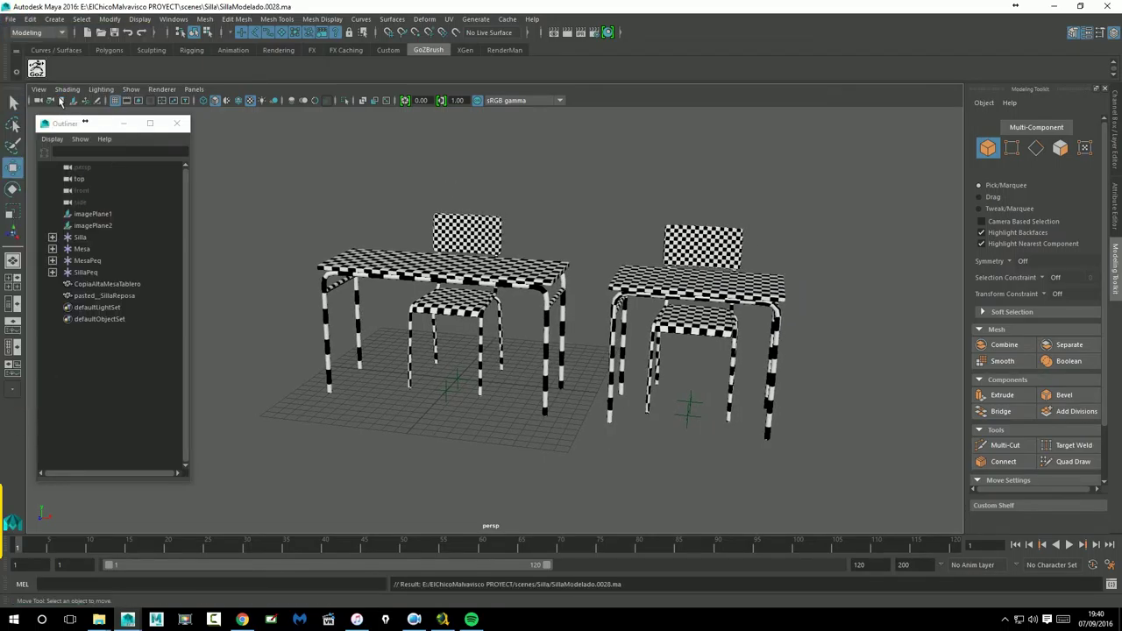
Move the loose pasted__SillaReposa backrest into the SillaPeq group.
{"action": "left_click_drag", "start_coordinate": [274, 179], "coordinate": [849, 470]}
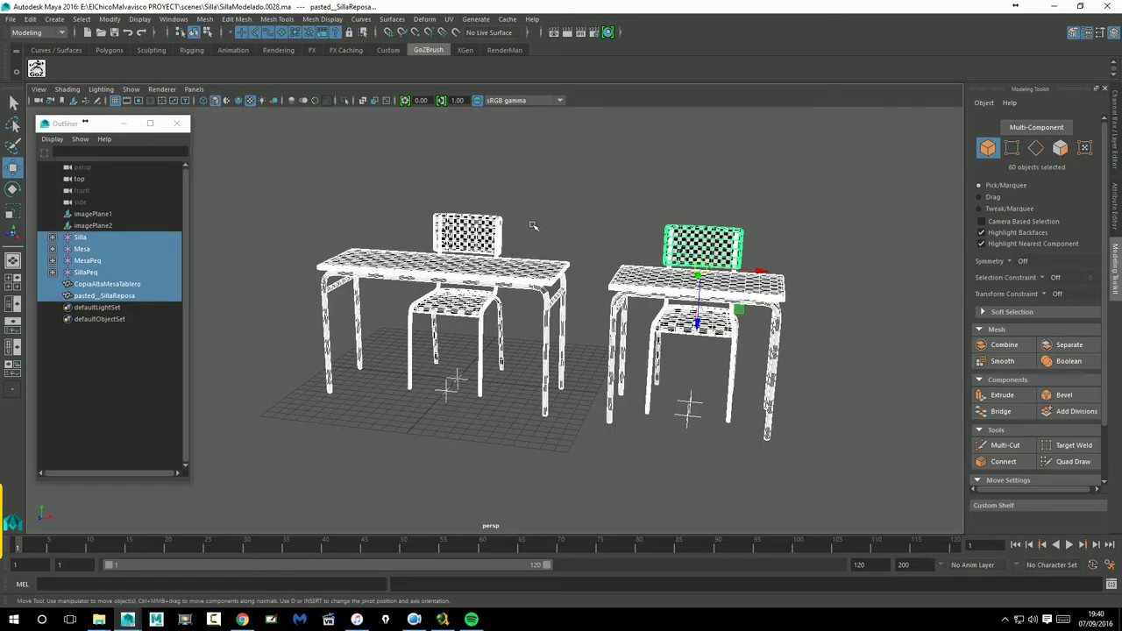
{"action": "left_click", "coordinate": [238, 262]}
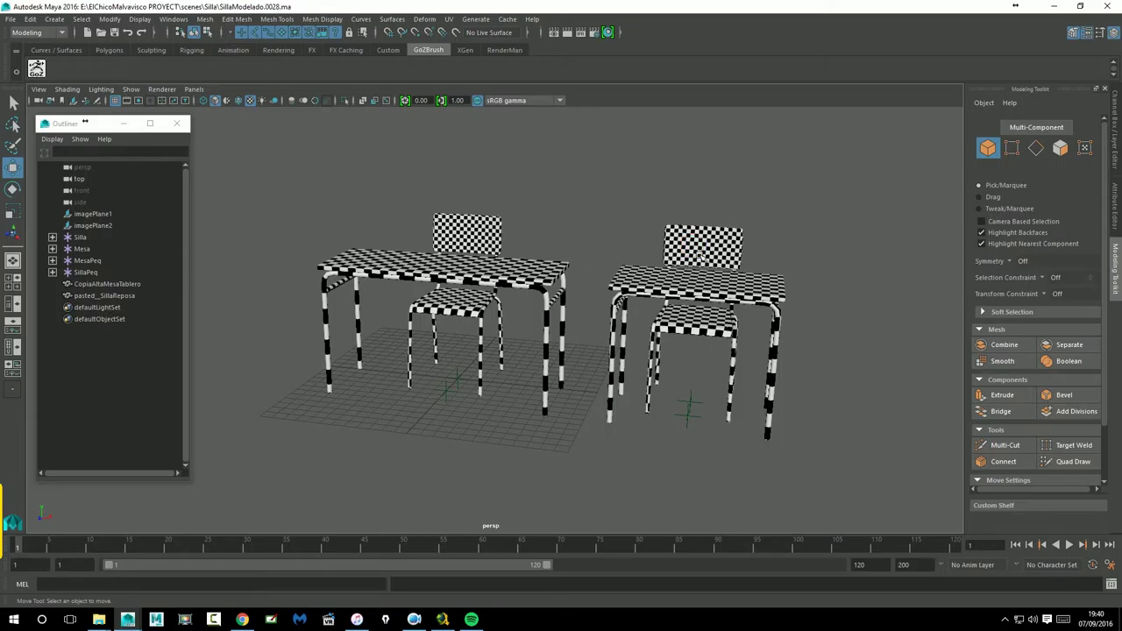
{"action": "left_click", "coordinate": [102, 295]}
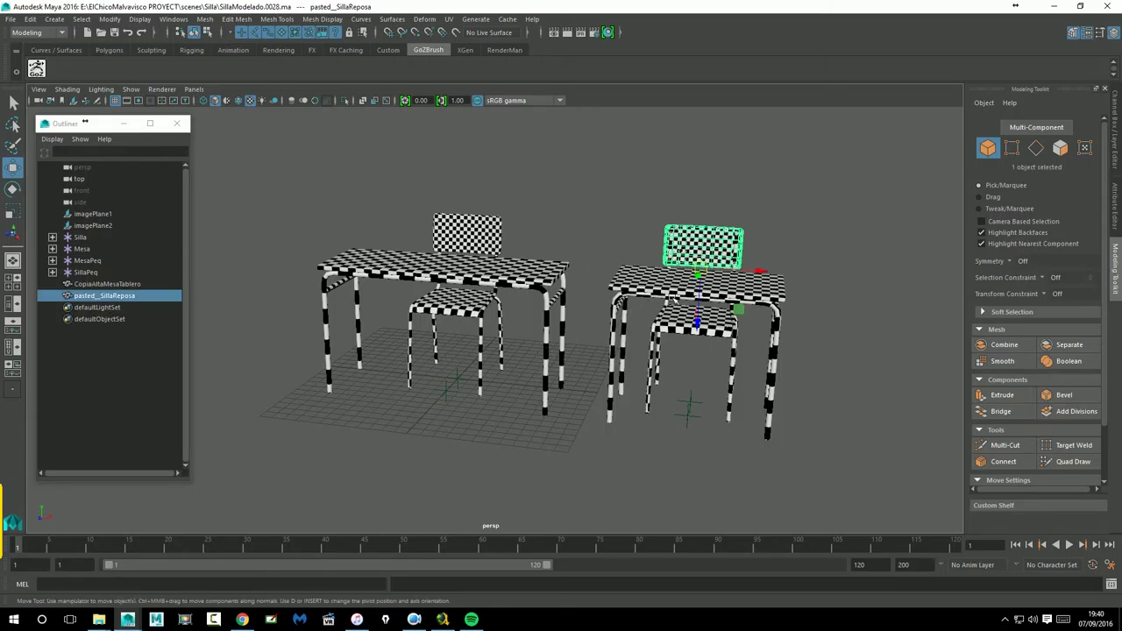
{"action": "left_click", "coordinate": [667, 318]}
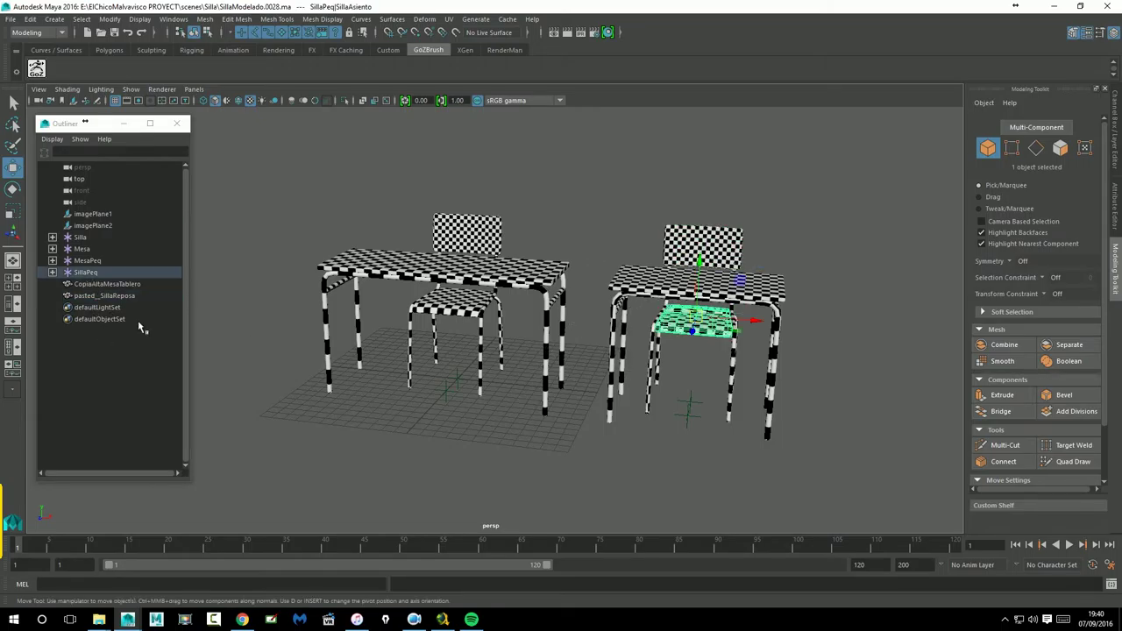
{"action": "left_click", "coordinate": [92, 299]}
{"action": "middle_click_drag", "start_coordinate": [91, 299], "coordinate": [84, 273]}
Move the loose CopiaAltaMesaTablero tabletop into the Mesa group.
{"action": "left_click", "coordinate": [98, 289]}
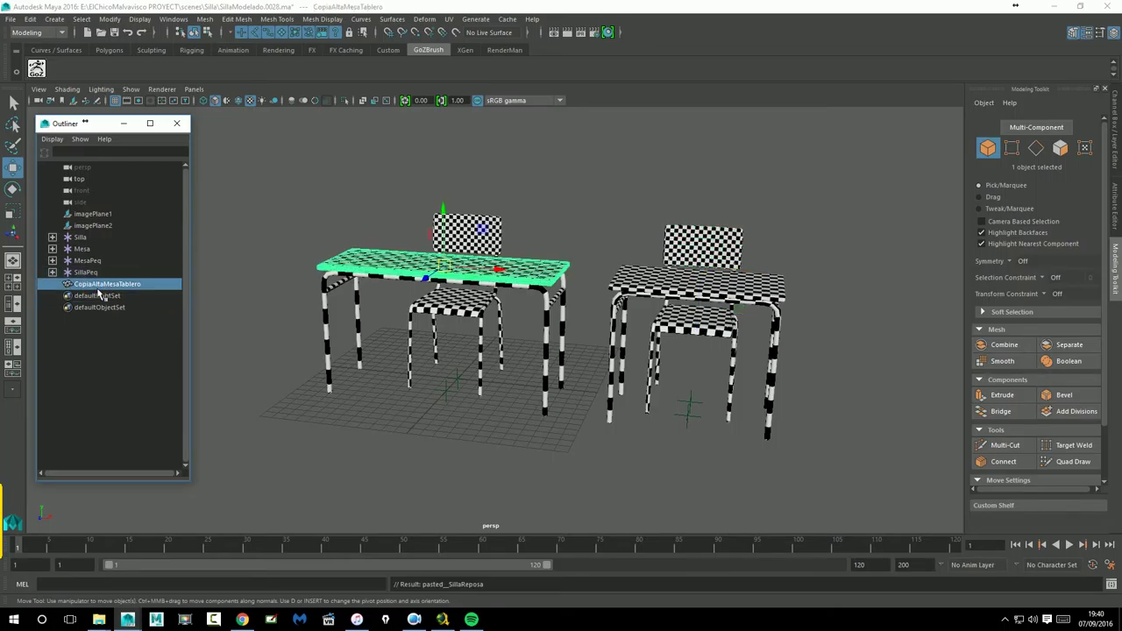
{"action": "left_click", "coordinate": [345, 293]}
{"action": "left_click", "coordinate": [94, 284]}
{"action": "middle_click_drag", "start_coordinate": [95, 285], "coordinate": [86, 252]}
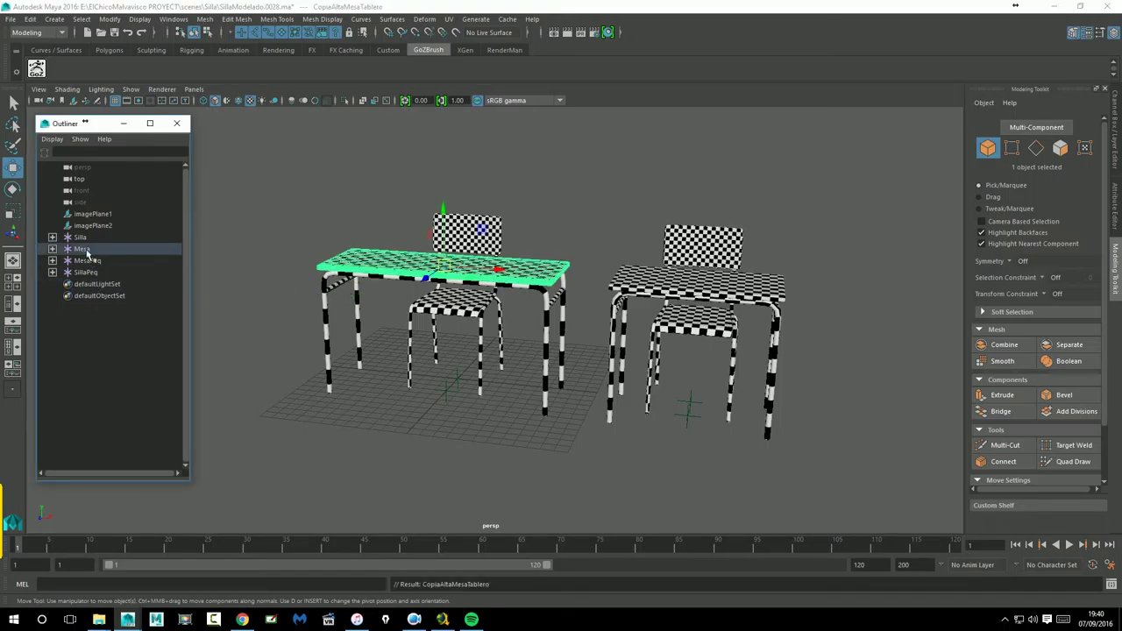
Delete the hidden original tabletop object from the Mesa group.
{"action": "left_click", "coordinate": [53, 249]}
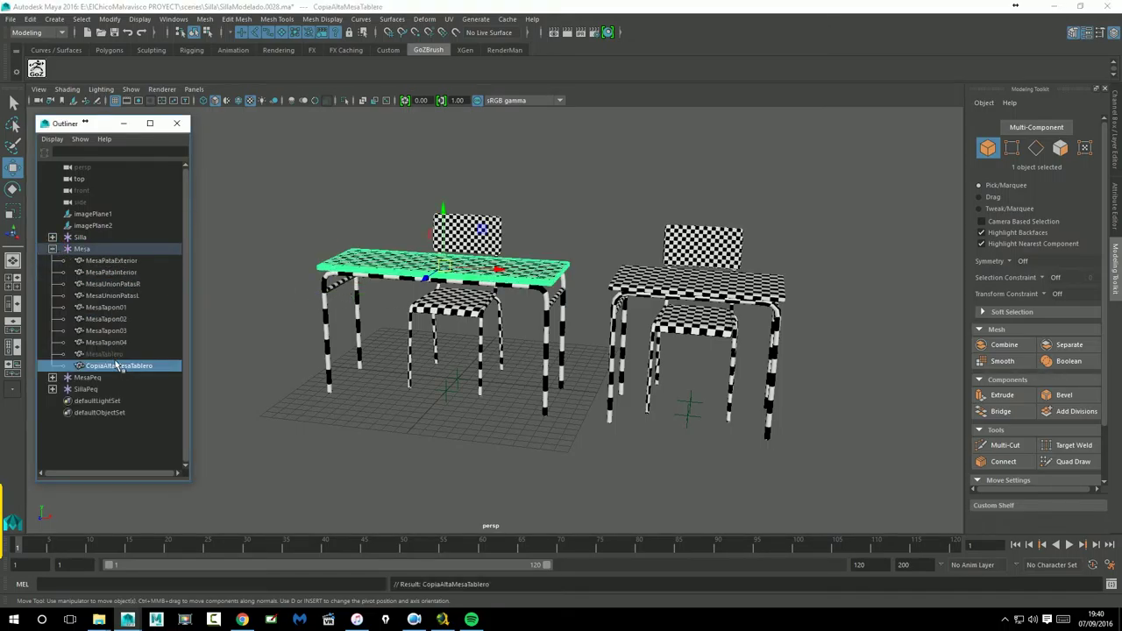
{"action": "left_click", "coordinate": [113, 355]}
{"action": "key", "text": "Delete"}
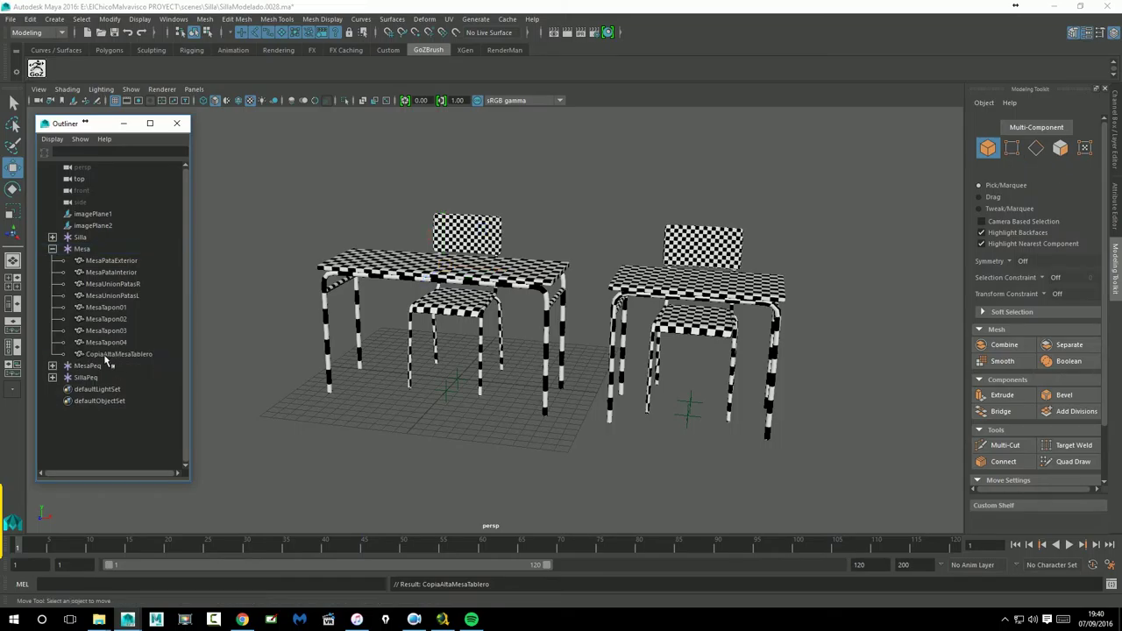
Check the contents of the Silla, MesaPeq and SillaPeq groups for stray objects, and collapse all the groups.
{"action": "left_click", "coordinate": [54, 238]}
{"action": "scroll", "coordinate": [79, 307], "scroll_direction": "down", "scroll_amount": 5}
{"action": "left_click", "coordinate": [53, 423]}
{"action": "scroll", "coordinate": [54, 425], "scroll_direction": "down", "scroll_amount": 3}
{"action": "left_click", "coordinate": [53, 436]}
{"action": "scroll", "coordinate": [123, 373], "scroll_direction": "down", "scroll_amount": 6}
{"action": "scroll", "coordinate": [124, 370], "scroll_direction": "up", "scroll_amount": 8}
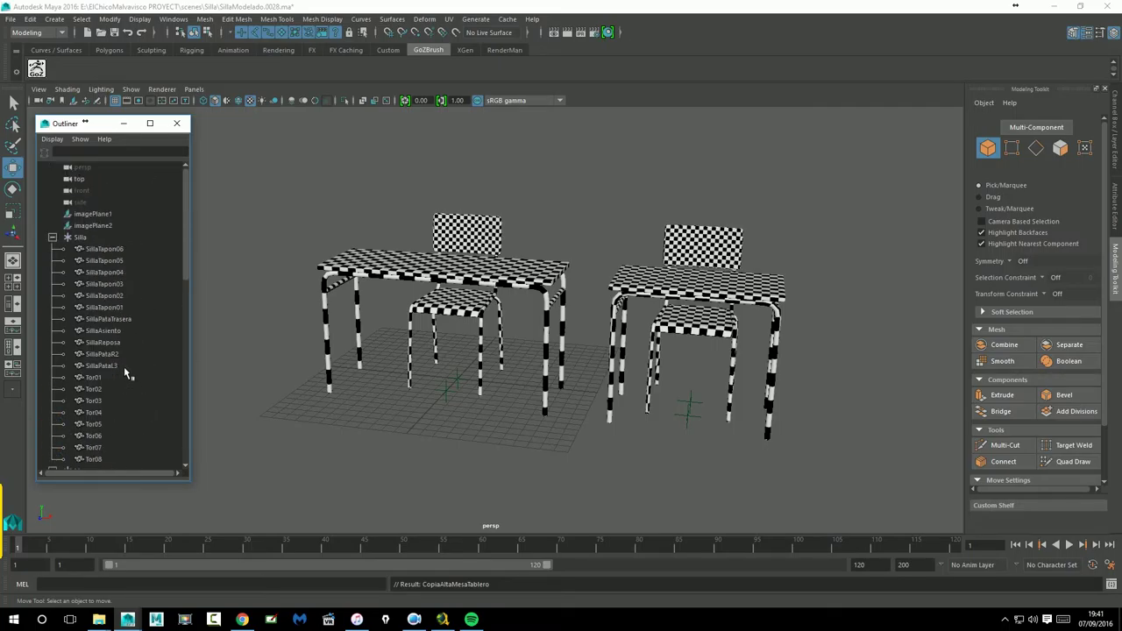
{"action": "left_click", "coordinate": [52, 250]}
{"action": "left_click", "coordinate": [52, 262]}
{"action": "left_click", "coordinate": [53, 273]}
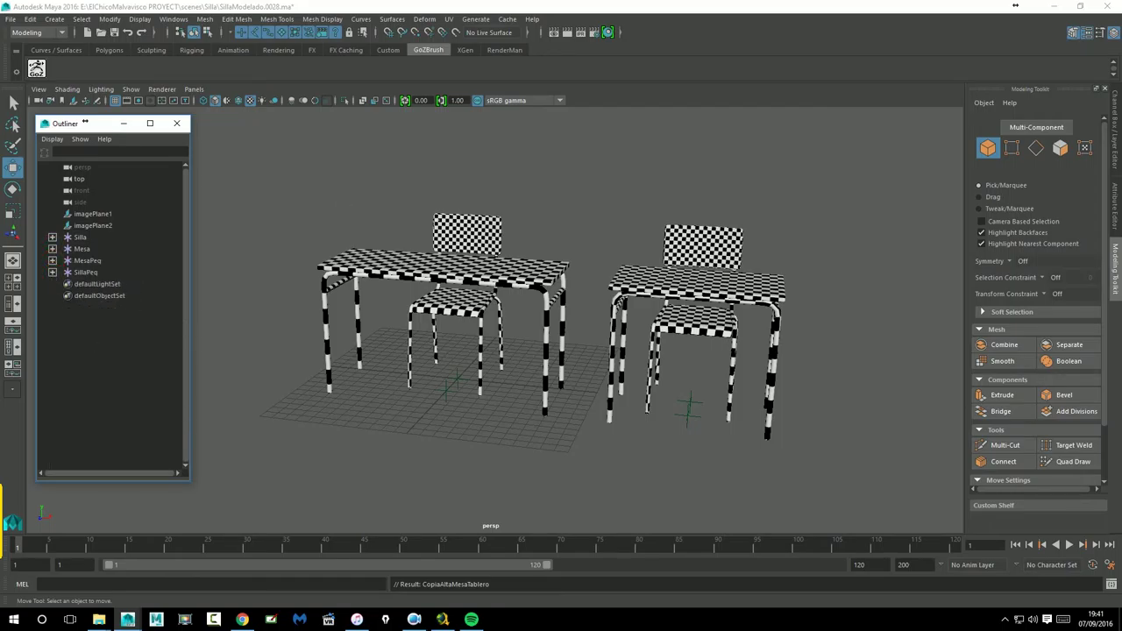
{"action": "key", "text": "ctrl+s"}
{"action": "key", "text": "w"}
{"action": "left_click", "coordinate": [371, 210]}
{"action": "middle_click_drag", "start_coordinate": [381, 215], "coordinate": [367, 224], "text": "alt"}
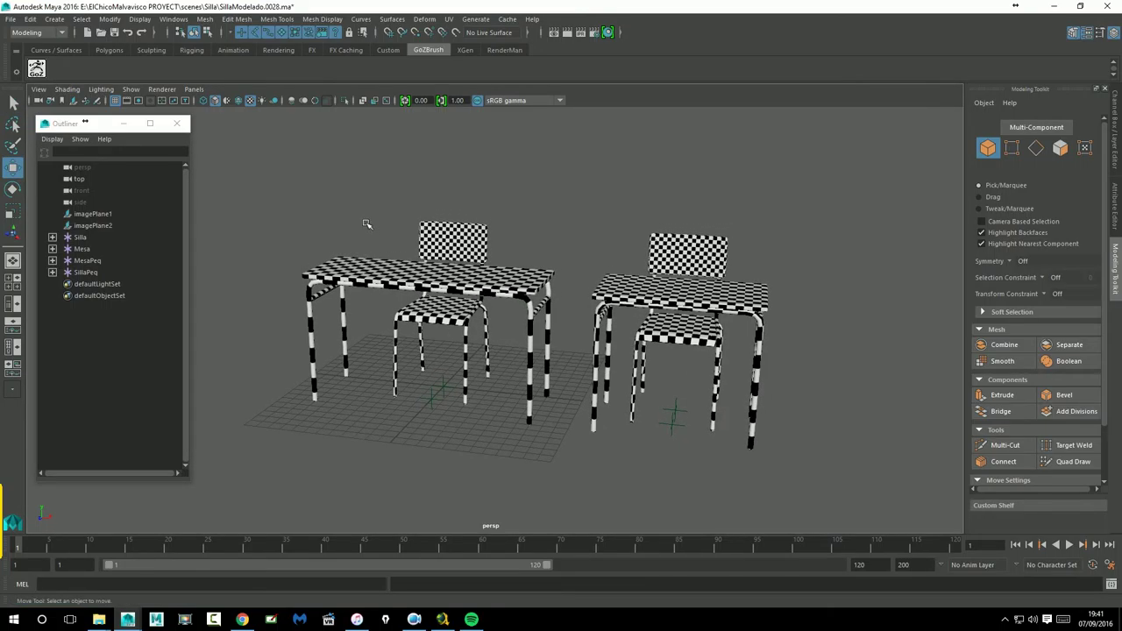
Export the entire scene in OBJ format as MesaSilla_UV in the project's scenes/Silla folder.
{"action": "left_click", "coordinate": [11, 19]}
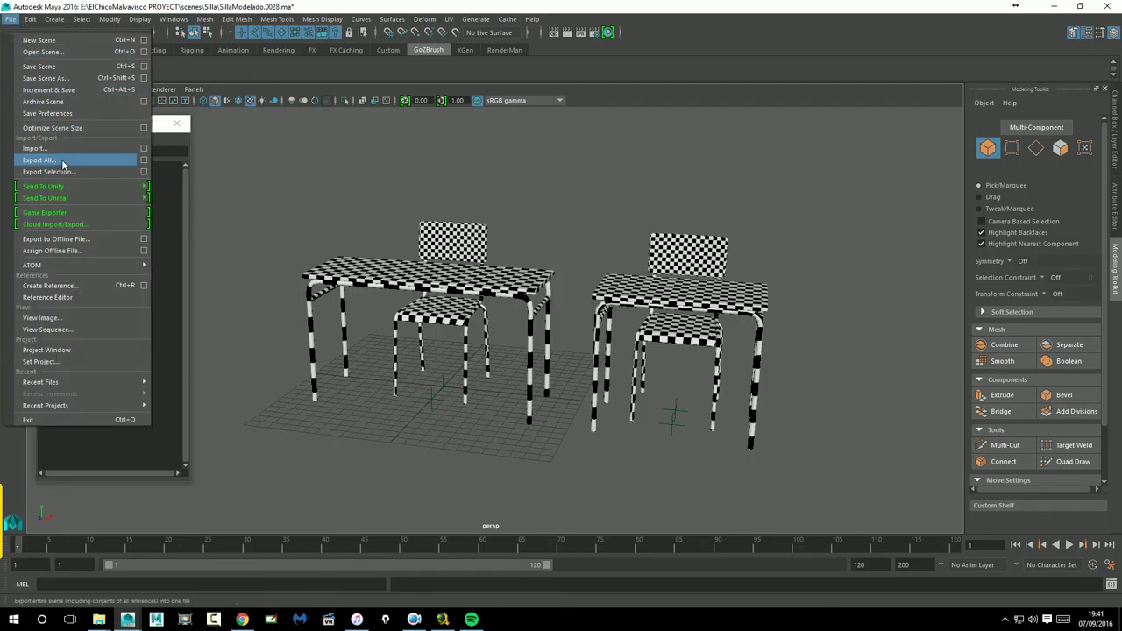
{"action": "left_click", "coordinate": [145, 160]}
{"action": "left_click_drag", "start_coordinate": [263, 221], "coordinate": [324, 194]}
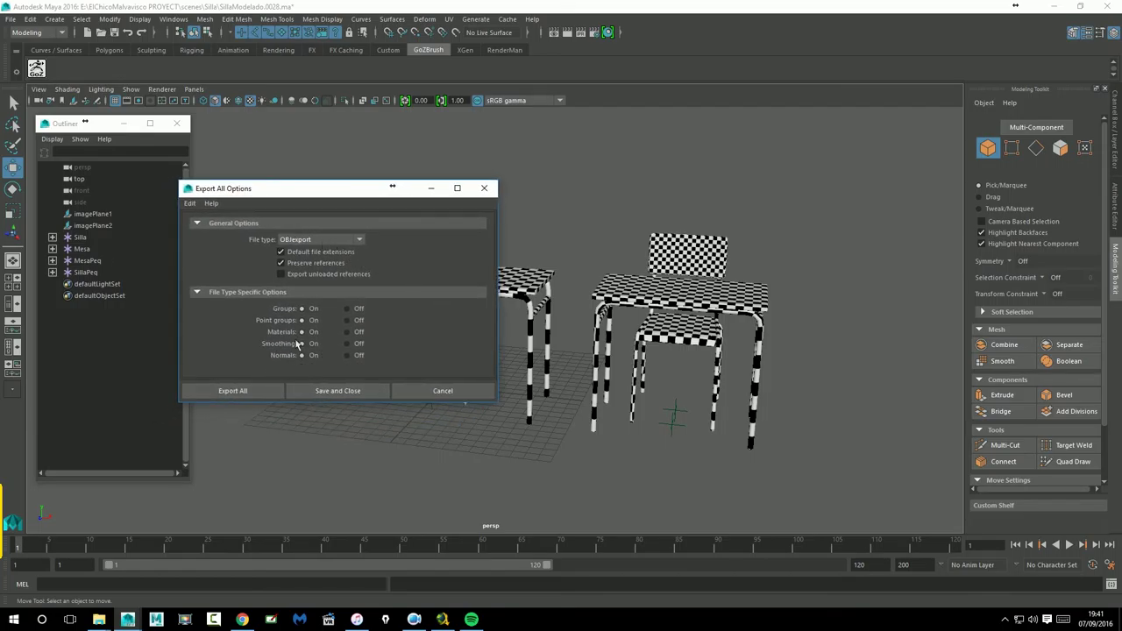
{"action": "left_click", "coordinate": [257, 395]}
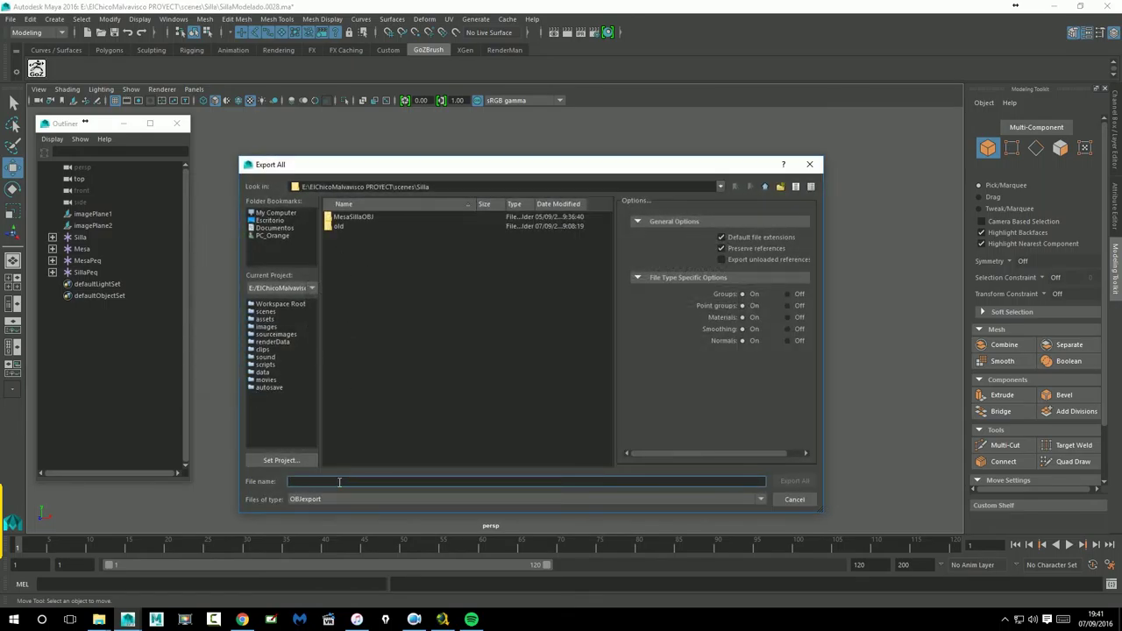
{"action": "type", "text": "Mesa"}
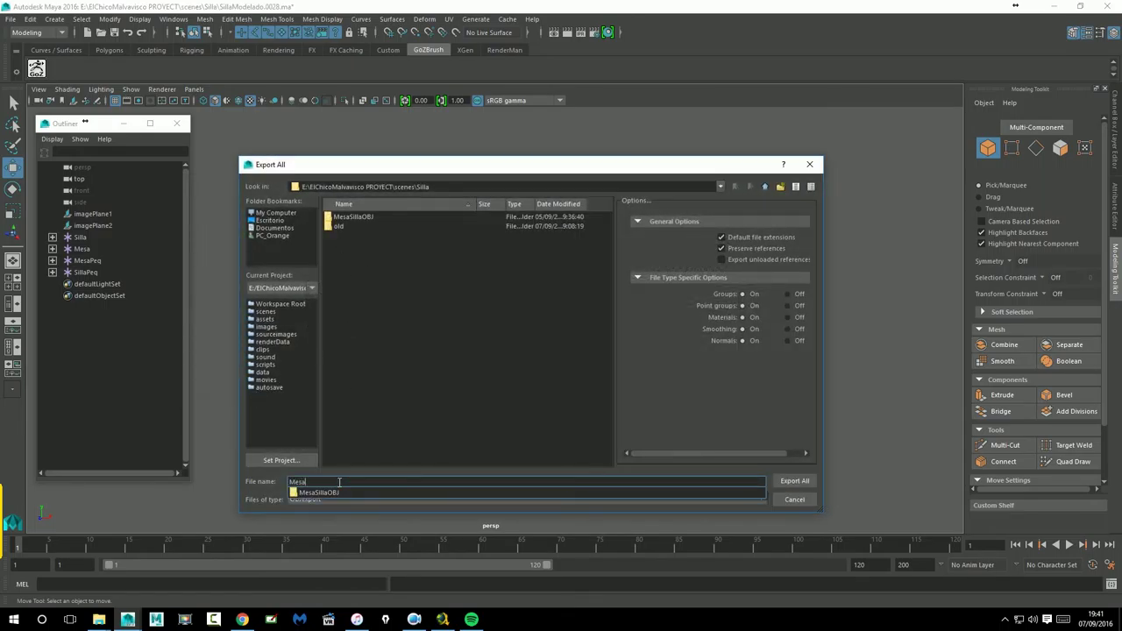
{"action": "type", "text": "Silla_UV"}
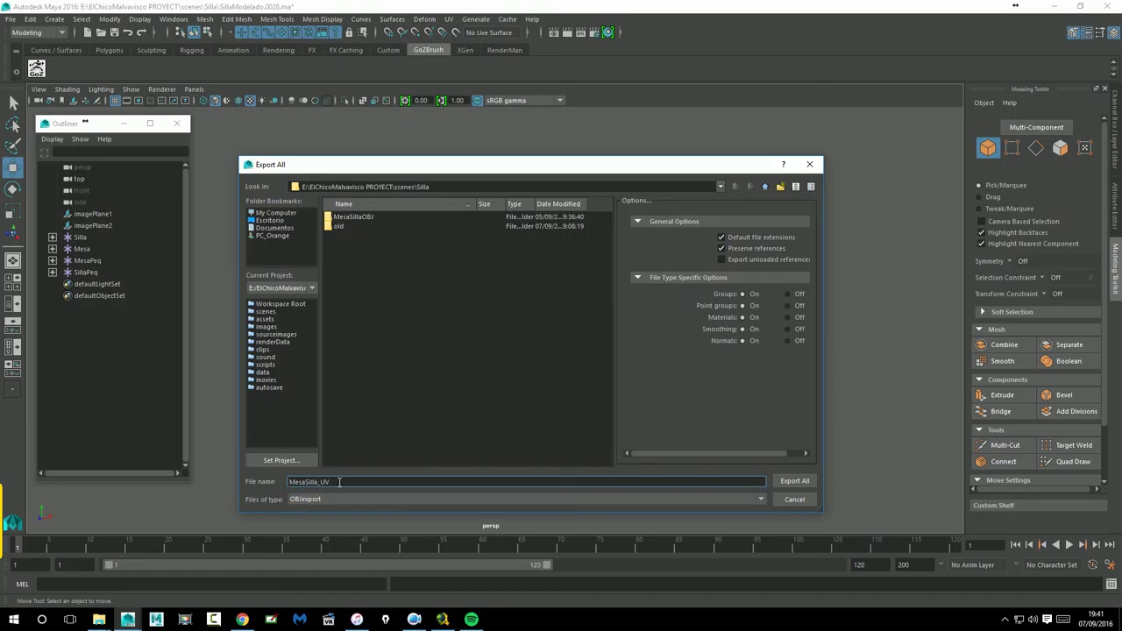
{"action": "left_click", "coordinate": [795, 481]}
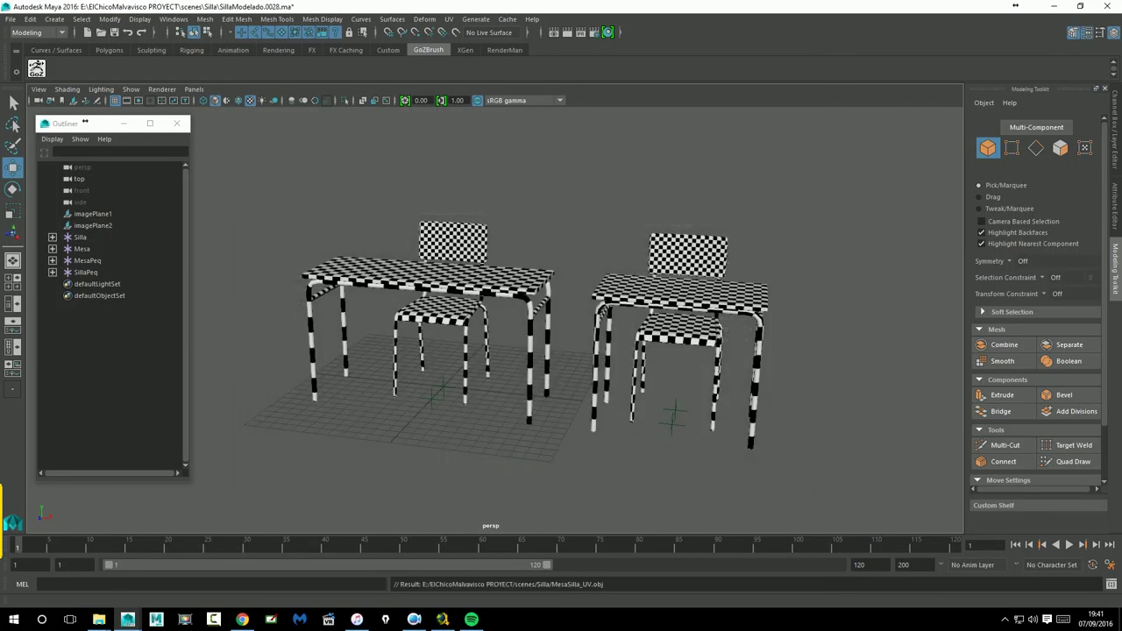
{"action": "left_click", "coordinate": [812, 316]}
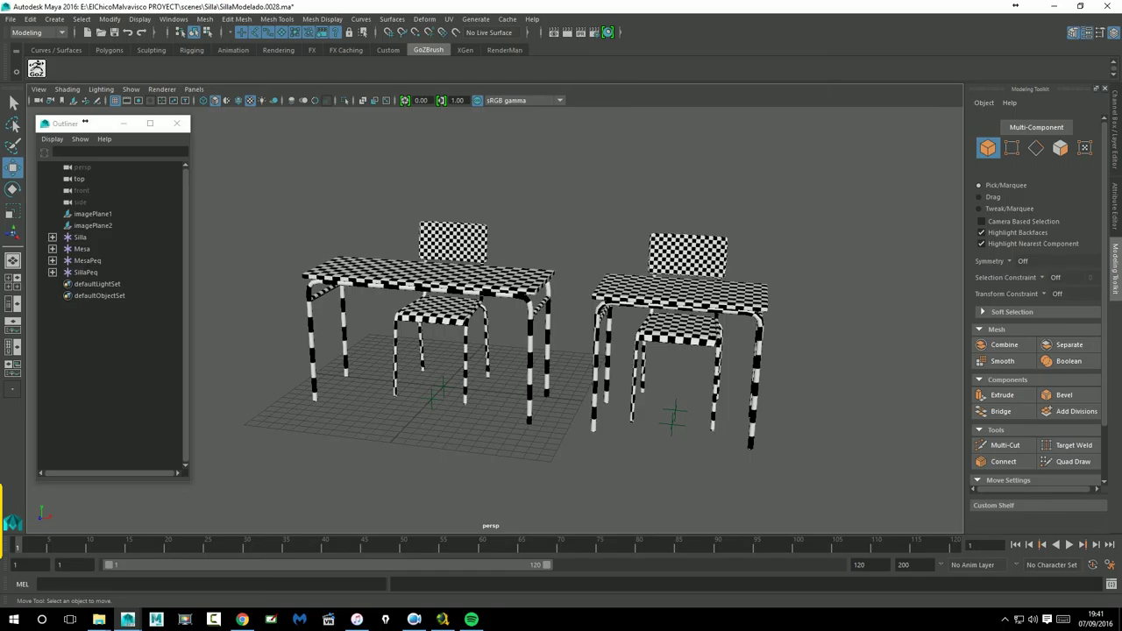
{"action": "middle_click_drag", "start_coordinate": [807, 306], "coordinate": [802, 307], "text": "alt"}
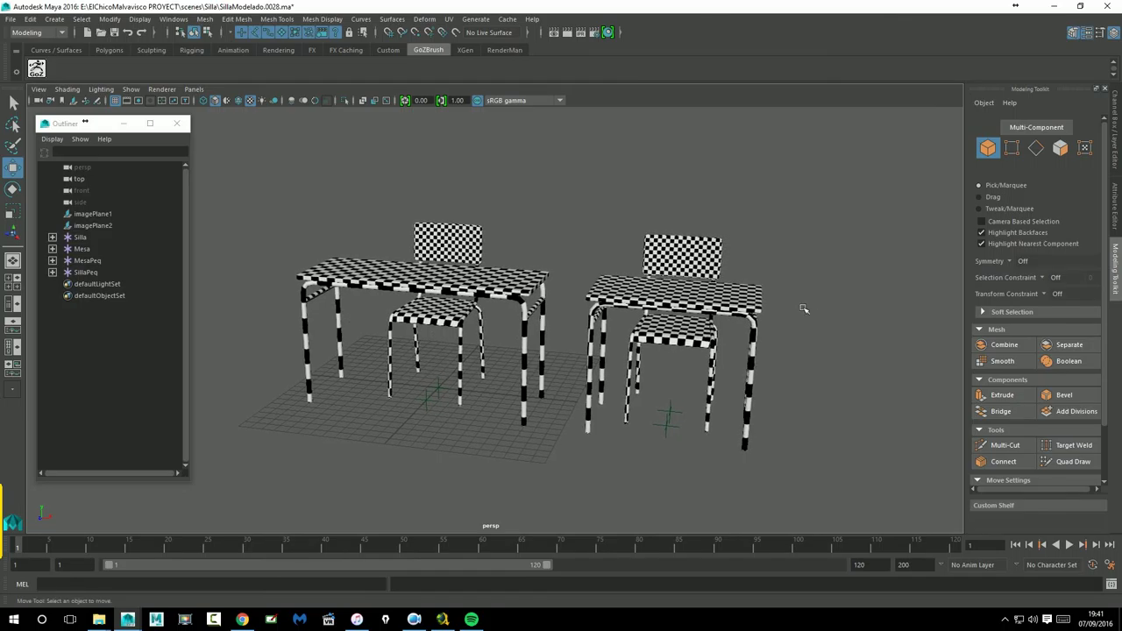